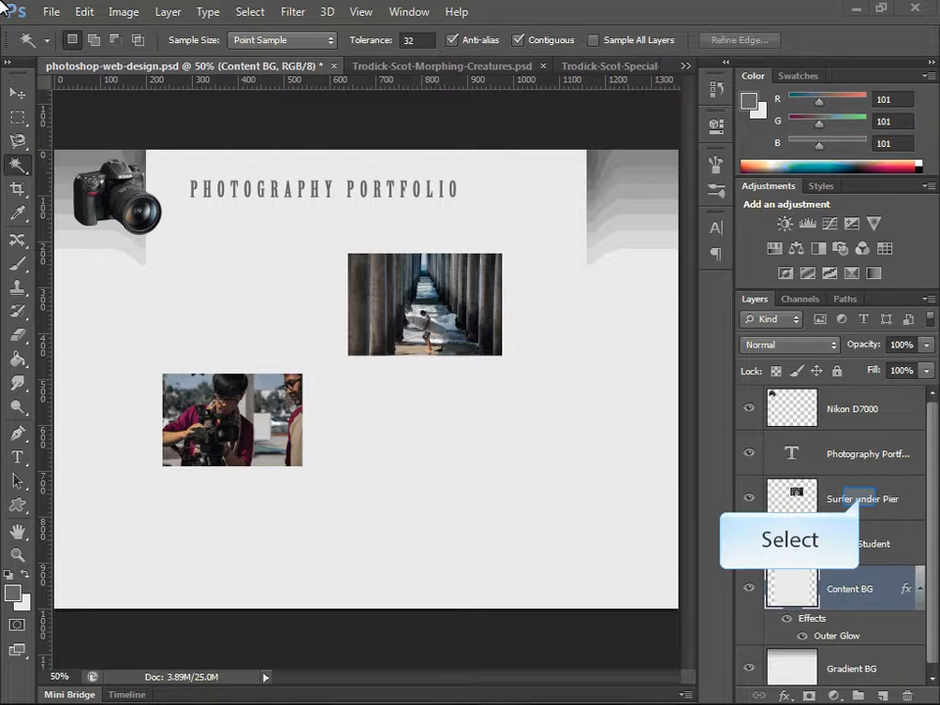
# Step: Move the Surfer under Pier photo to just below the Beijing Student photo
pyautogui.click(861, 502)
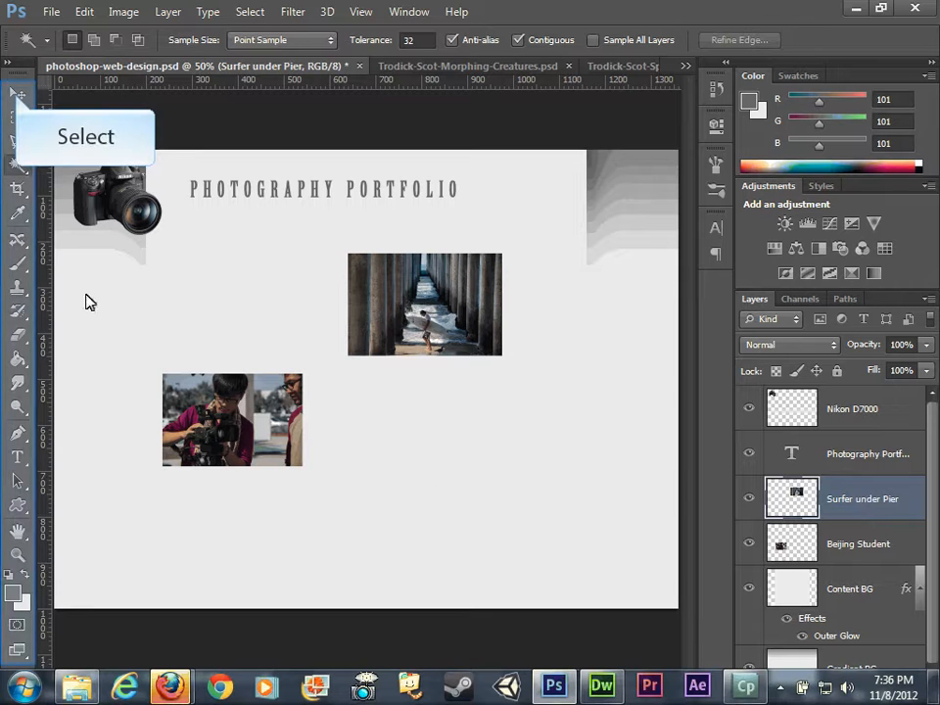
pyautogui.click(18, 95)
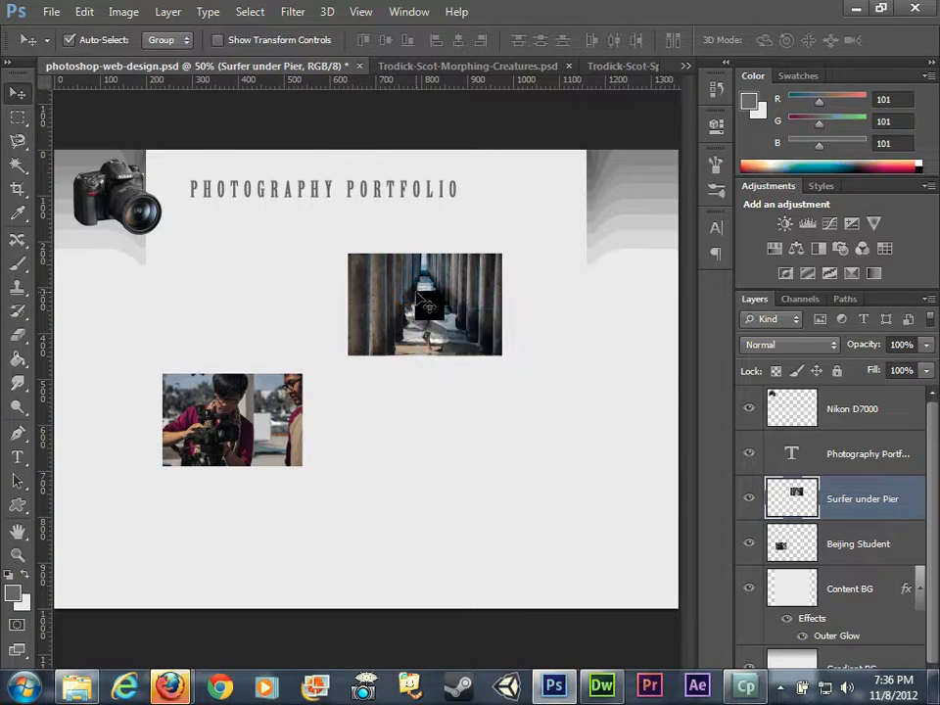
pyautogui.moveTo(428, 307); pyautogui.dragTo(239, 513)
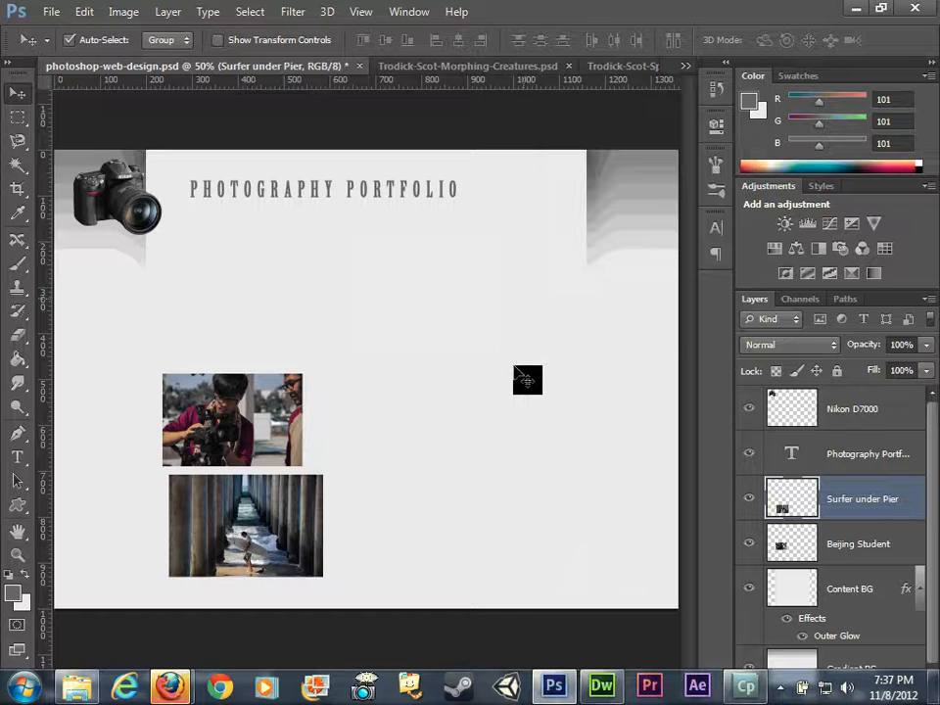
# Step: Float the Layers panel, enlarge it, and add a new layer directly above Surfer under Pier
pyautogui.hotkey('ctrl', 'space')
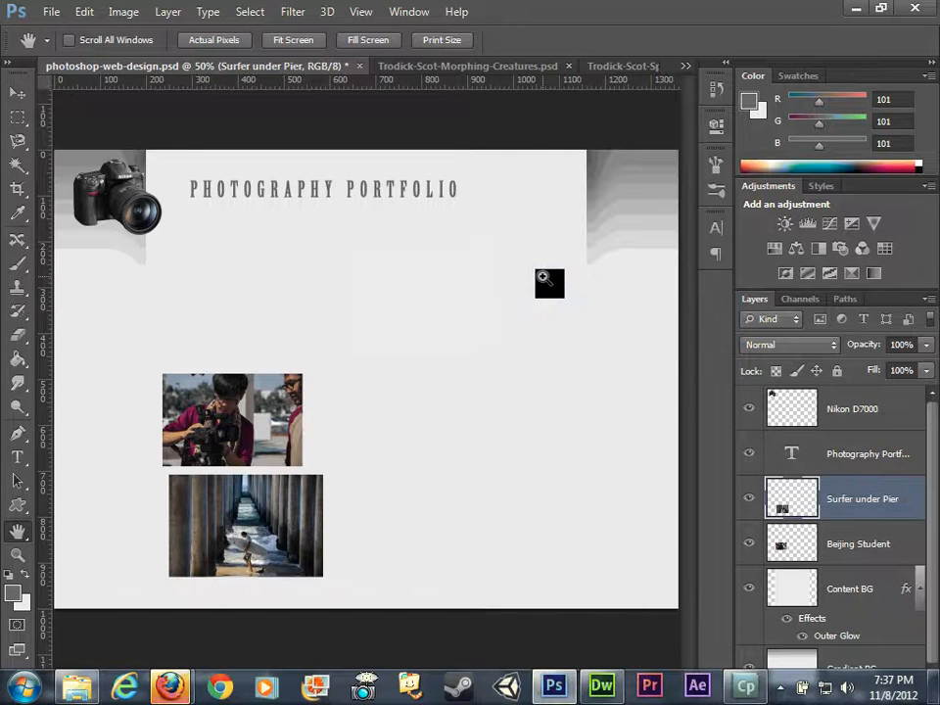
pyautogui.keyDown('ctrl'); pyautogui.click(544, 279); pyautogui.keyUp('ctrl')
pyautogui.keyDown('ctrl'); pyautogui.click(530, 283); pyautogui.keyUp('ctrl')
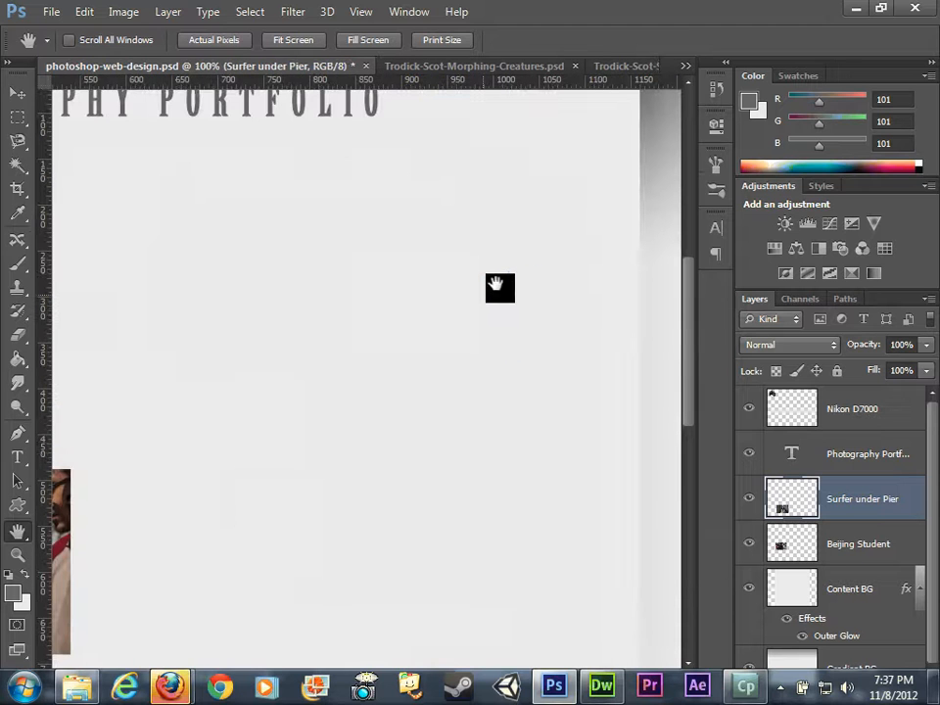
pyautogui.moveTo(486, 299); pyautogui.dragTo(412, 301)
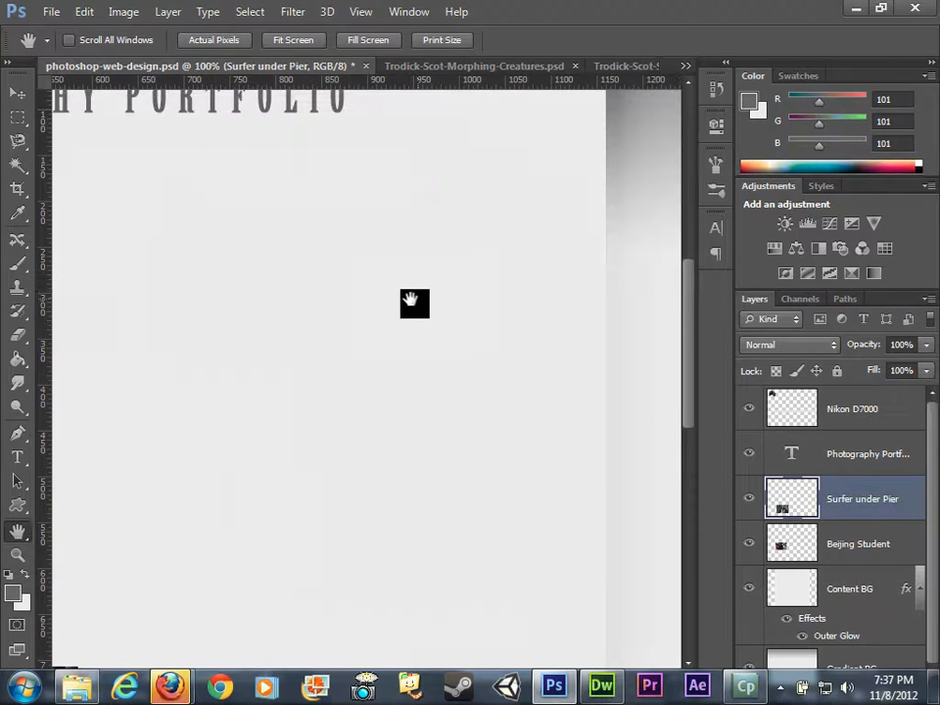
pyautogui.press('v')
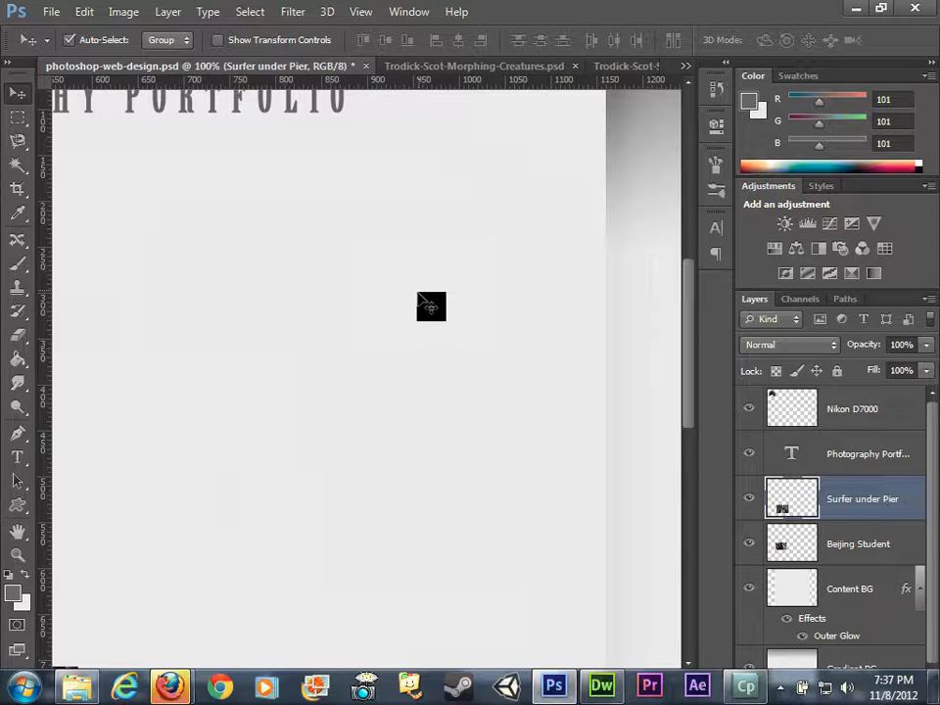
pyautogui.press('h')
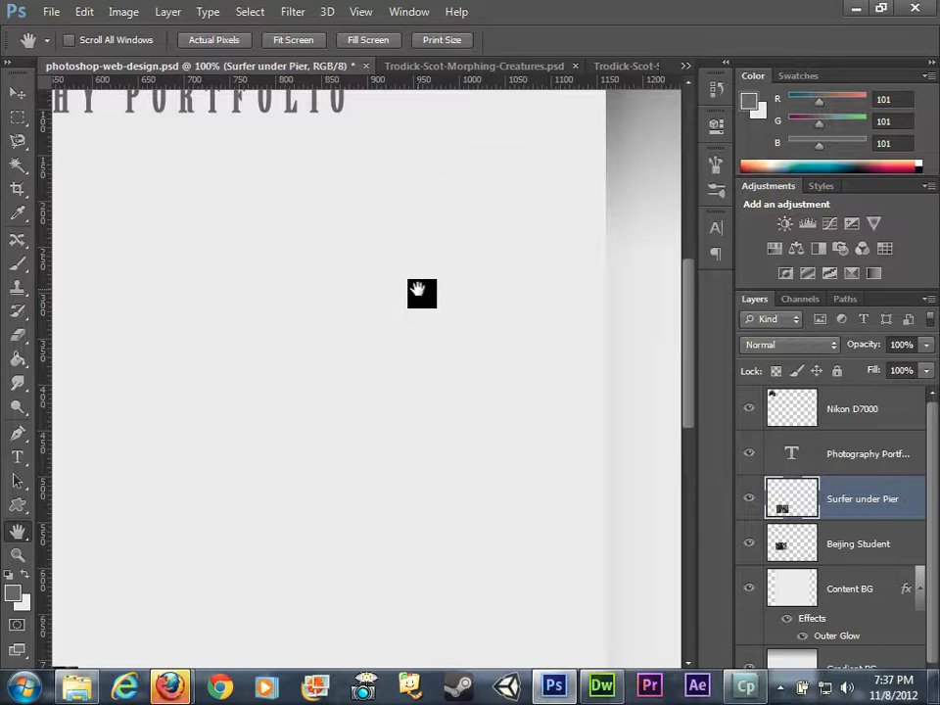
pyautogui.moveTo(417, 290); pyautogui.dragTo(428, 294)
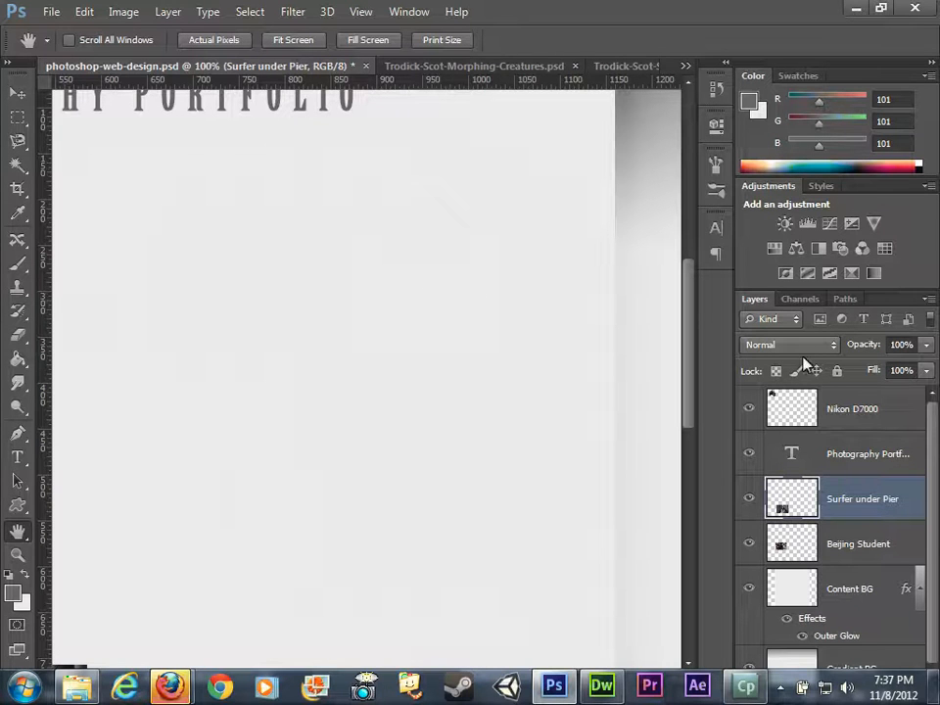
pyautogui.moveTo(935, 585); pyautogui.dragTo(937, 615)
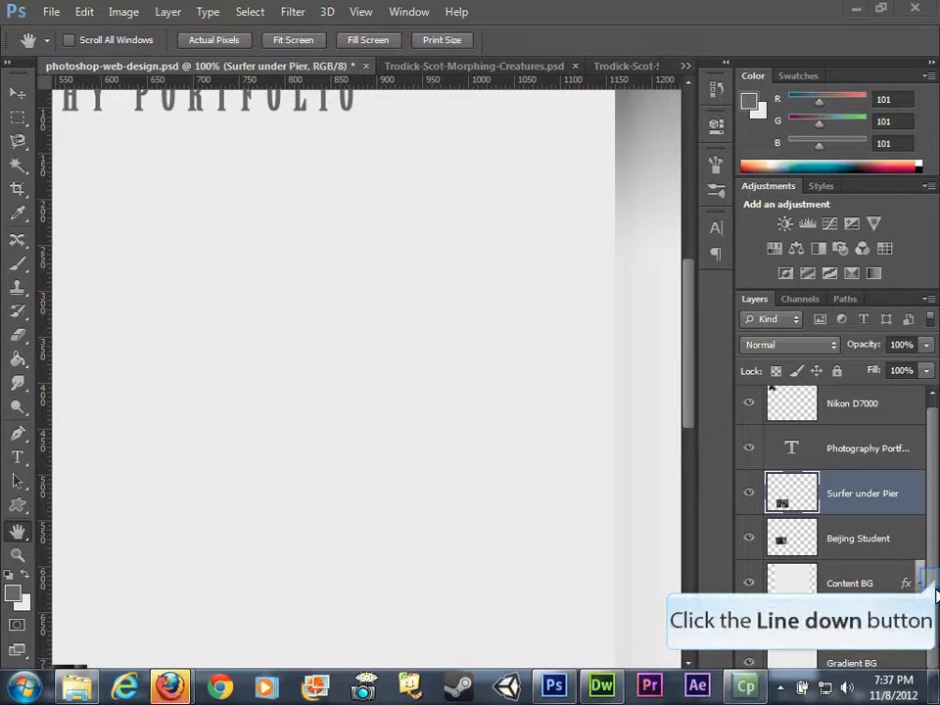
pyautogui.moveTo(755, 299); pyautogui.dragTo(627, 127)
pyautogui.moveTo(812, 310); pyautogui.dragTo(856, 591)
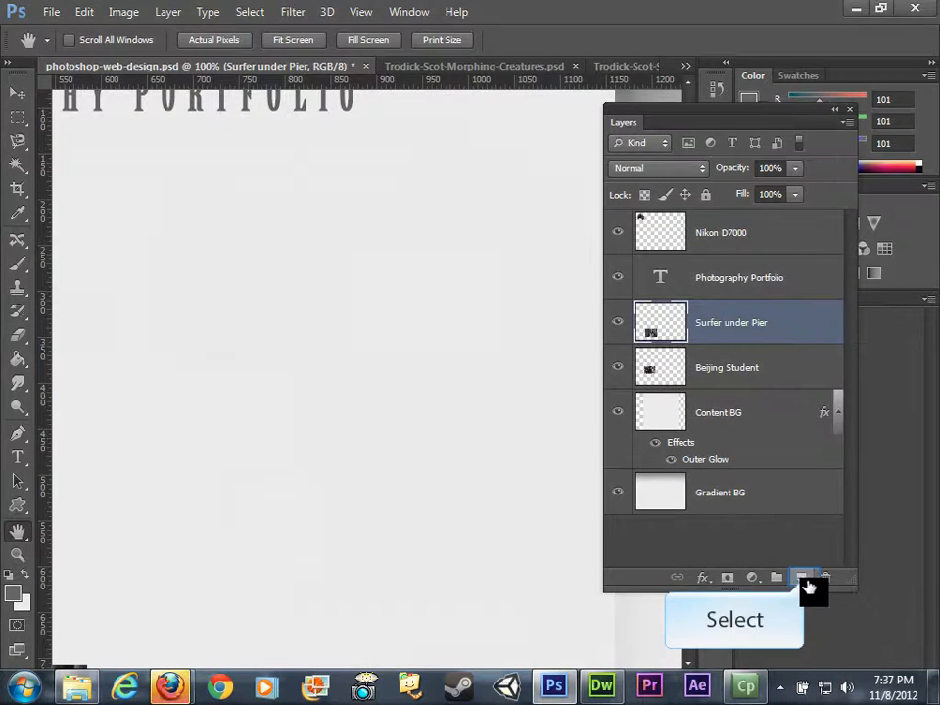
pyautogui.click(803, 579)
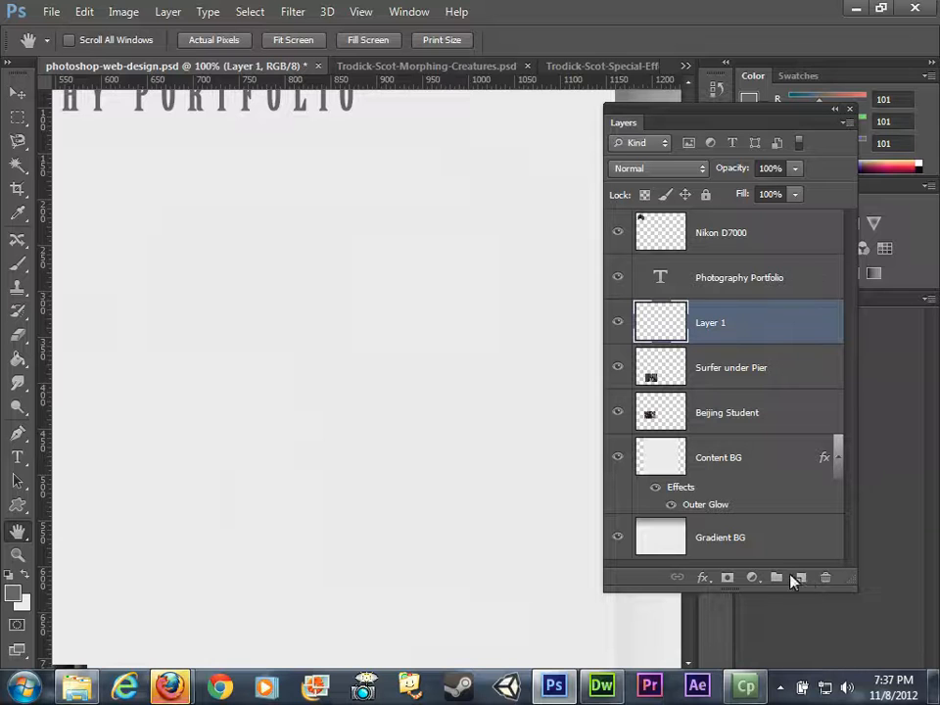
# Step: Dock the floating Layers panel back into the group with Channels and Paths, ahead of Channels
pyautogui.moveTo(698, 114); pyautogui.dragTo(734, 147)
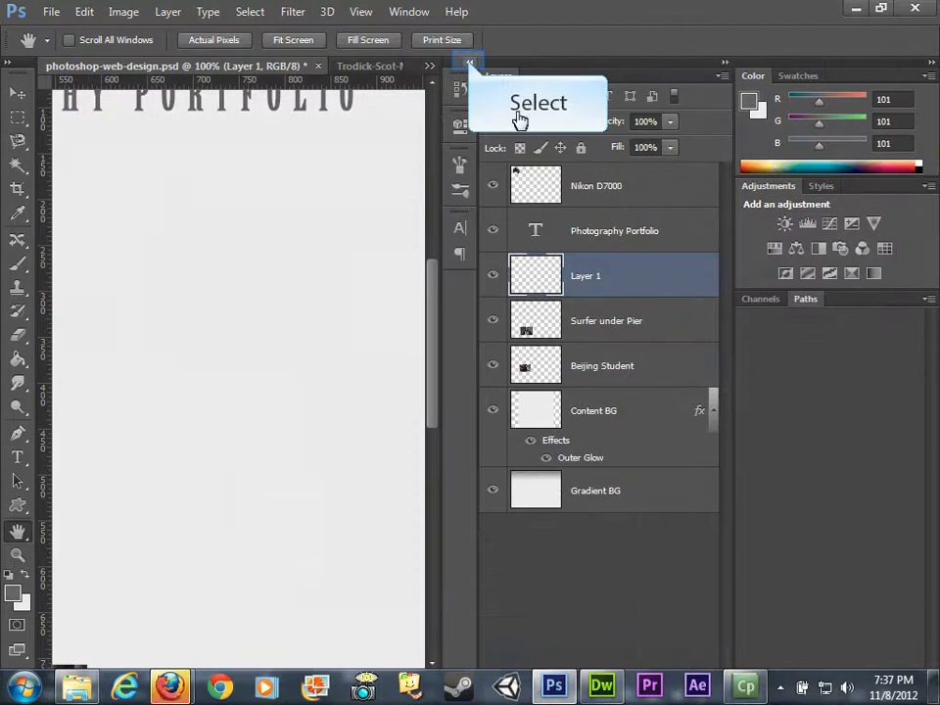
pyautogui.click(470, 62)
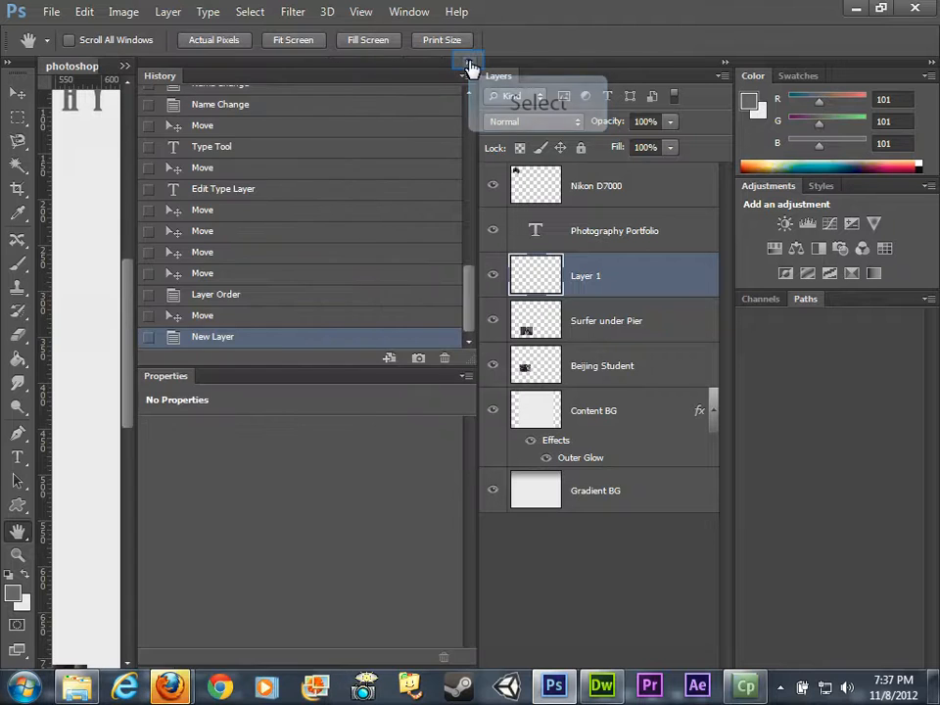
pyautogui.click(470, 65)
pyautogui.click(724, 65)
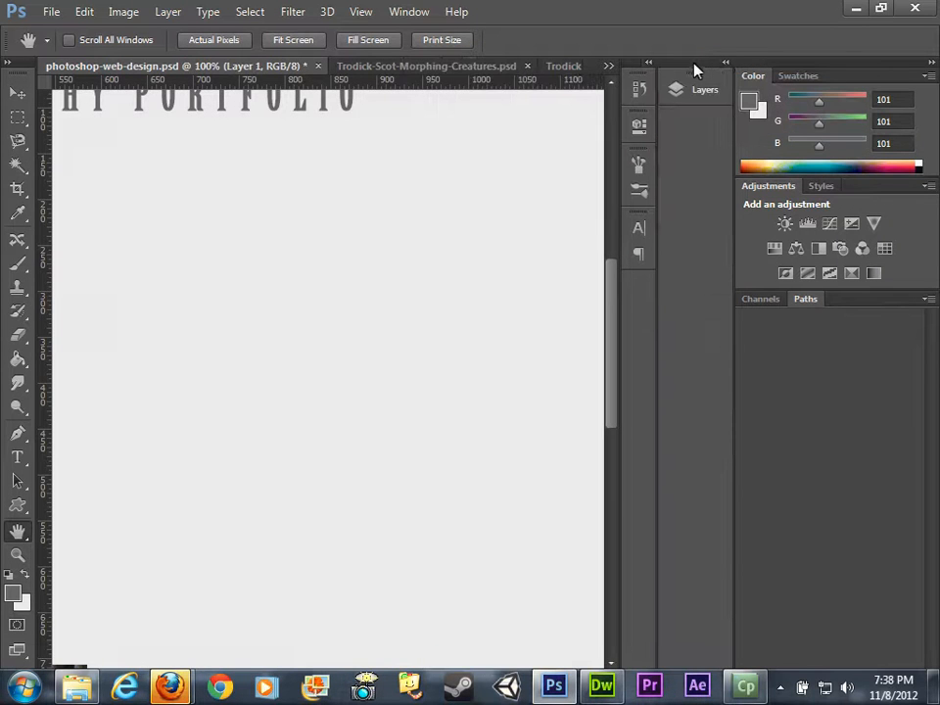
pyautogui.moveTo(690, 74); pyautogui.dragTo(851, 298)
pyautogui.rightClick(850, 299)
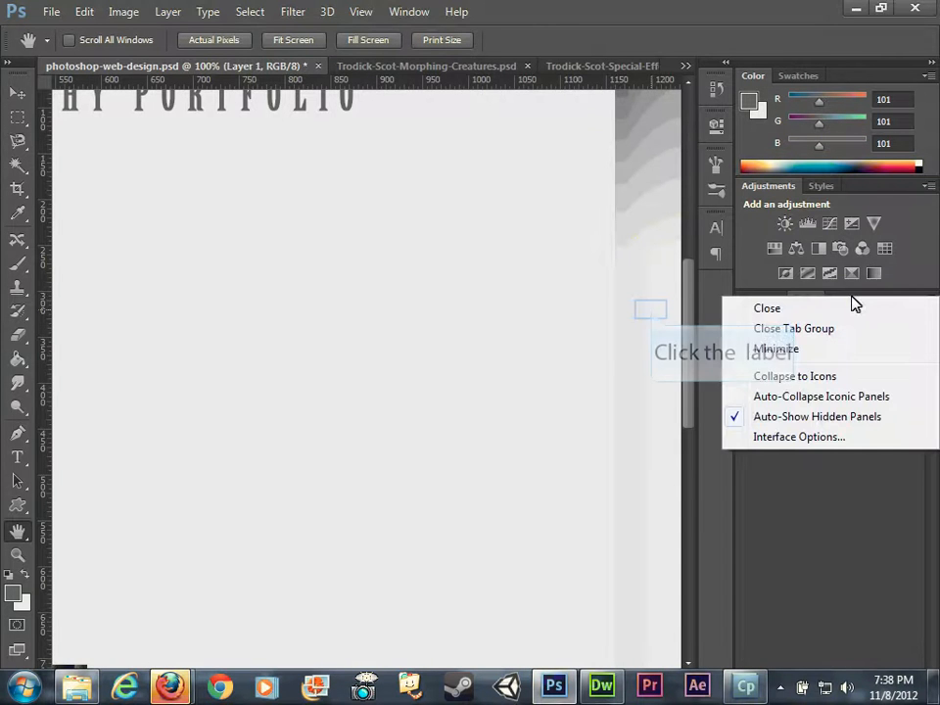
pyautogui.click(652, 308)
pyautogui.moveTo(770, 346); pyautogui.dragTo(759, 302)
# Step: Rename the new empty layer as Orb
pyautogui.scroll(-1, 822, 542)
pyautogui.doubleClick(837, 452)
pyautogui.write('Orb')
pyautogui.press('Return')
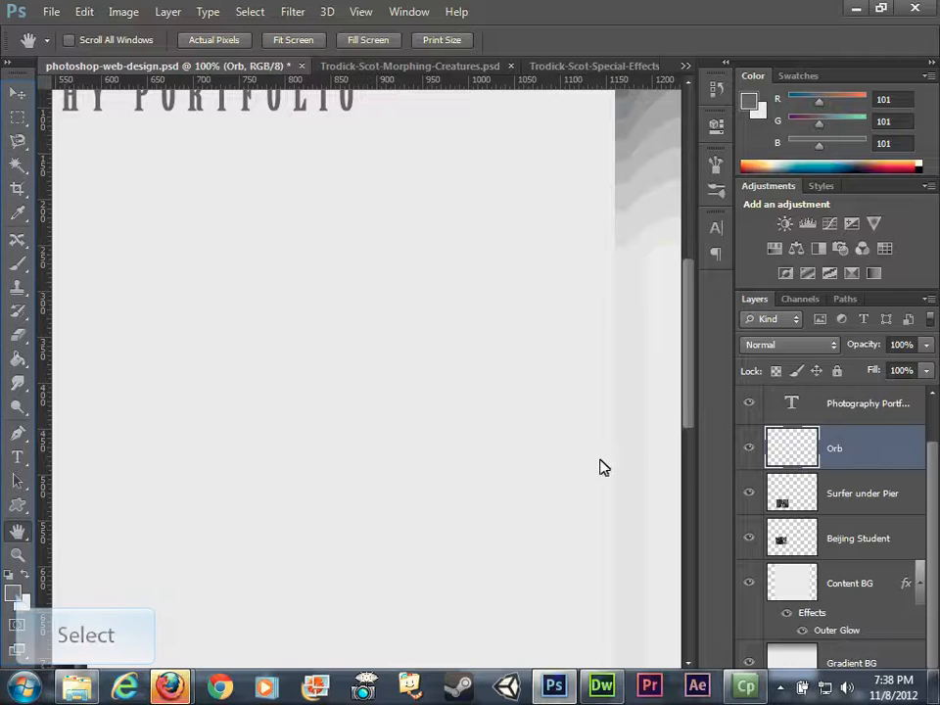
# Step: Set the foreground colour to dark green, hex 213822 (RGB 33, 56, 34)
pyautogui.click(16, 594)
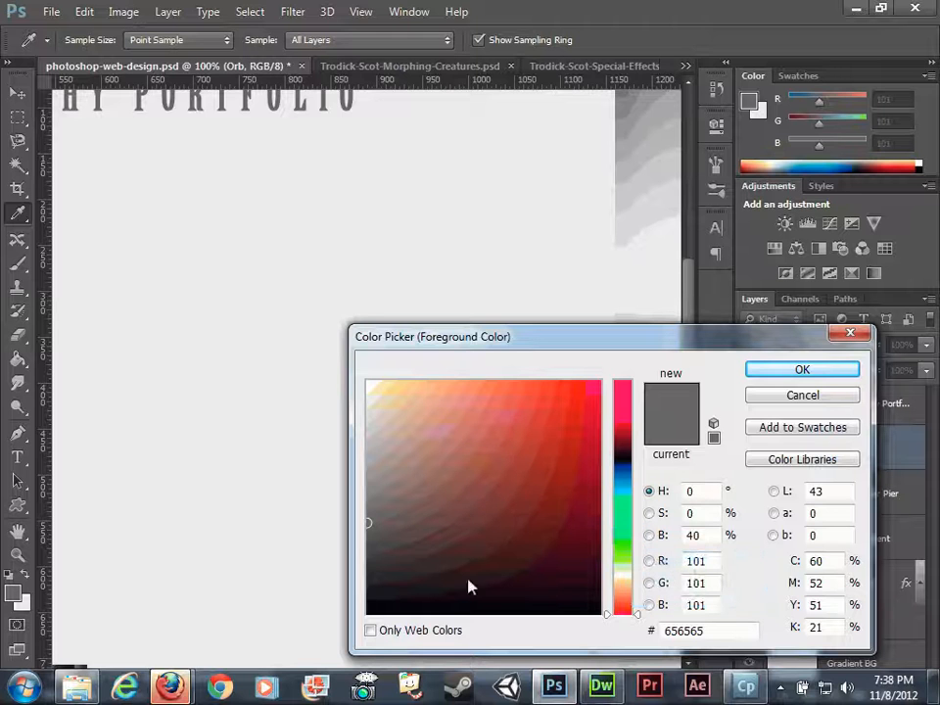
pyautogui.click(627, 535)
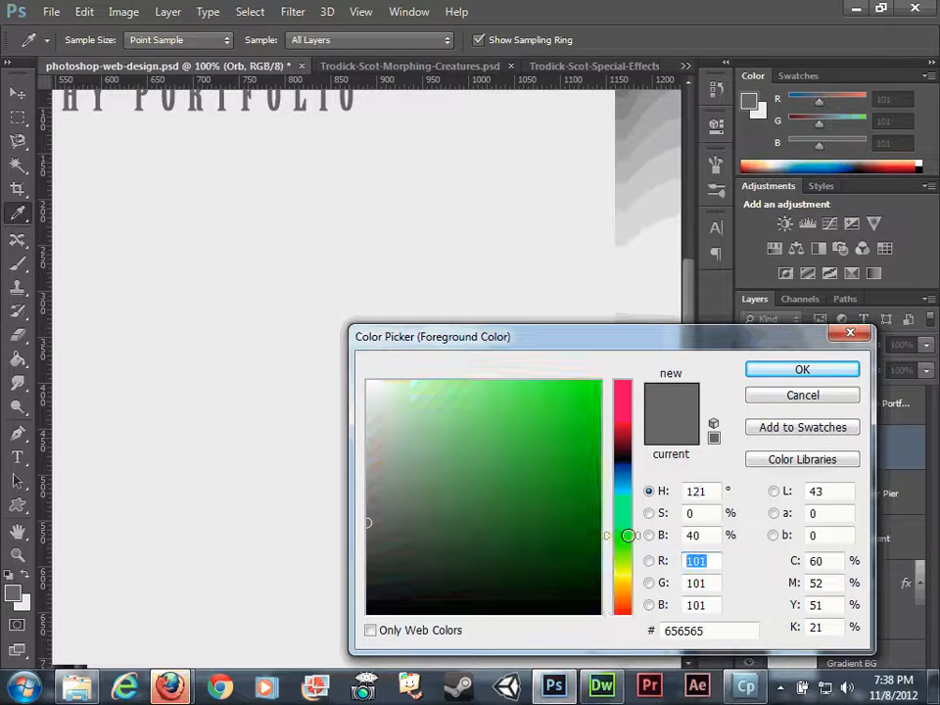
pyautogui.click(468, 571)
pyautogui.click(464, 563)
pyautogui.click(463, 563)
pyautogui.click(461, 562)
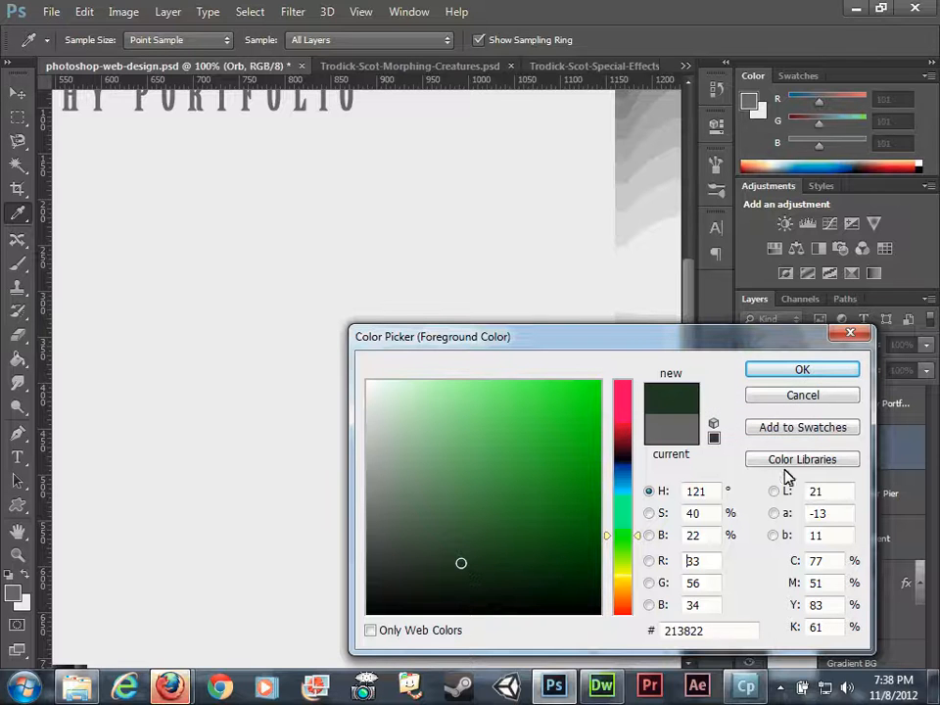
pyautogui.click(820, 373)
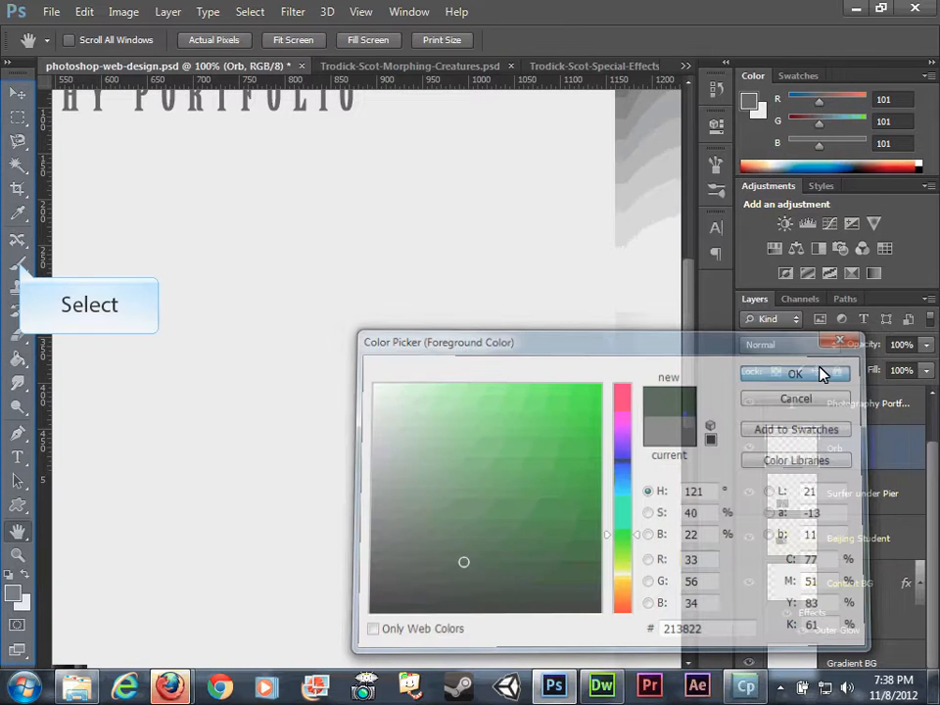
# Step: Enlarge the soft brush to 500 px and paint one dab on the Orb layer beside the Photography Portfolio title
pyautogui.click(19, 264)
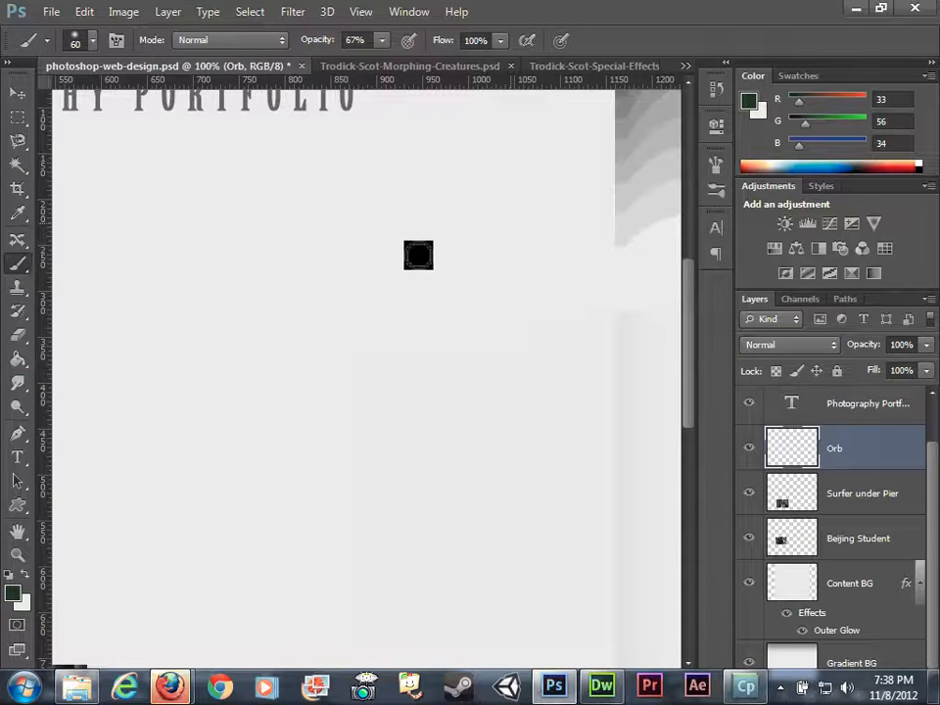
pyautogui.press(']')
pyautogui.press(']')
pyautogui.press(']')
pyautogui.press(']')
pyautogui.press(']')
pyautogui.press(']')
pyautogui.press(']')
pyautogui.press(']')
pyautogui.press(']')
pyautogui.press(']')
pyautogui.press(']')
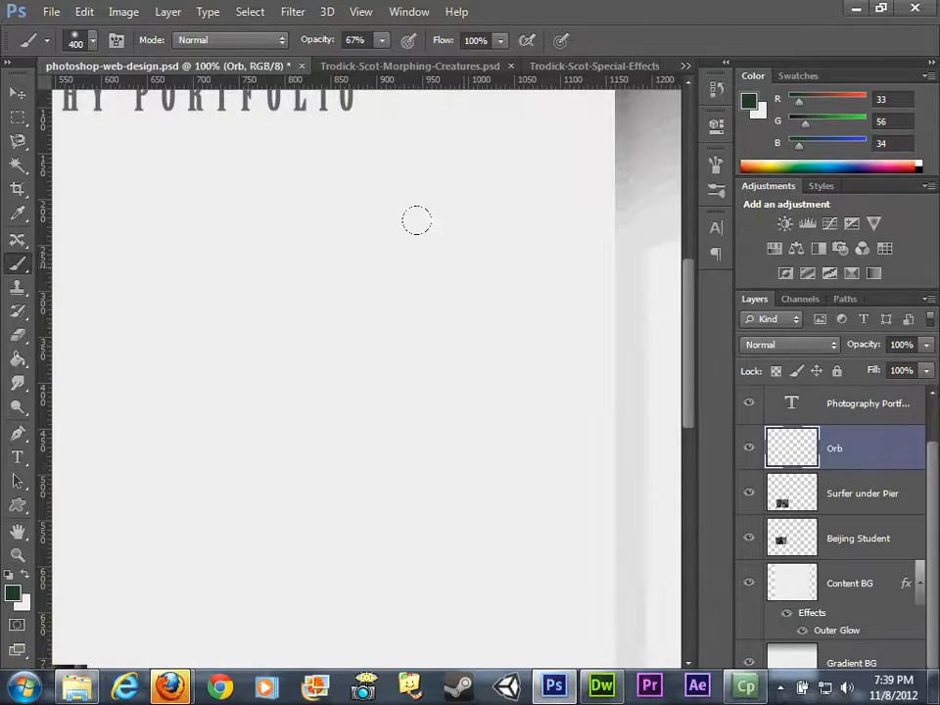
pyautogui.scroll(3, 416, 220)
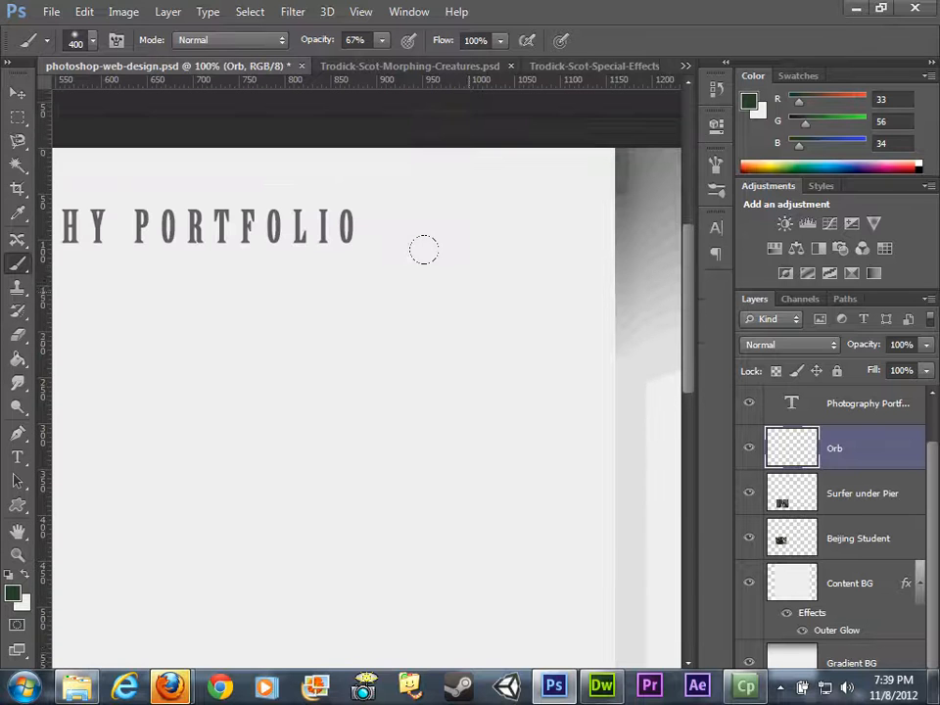
pyautogui.scroll(-1, 420, 230)
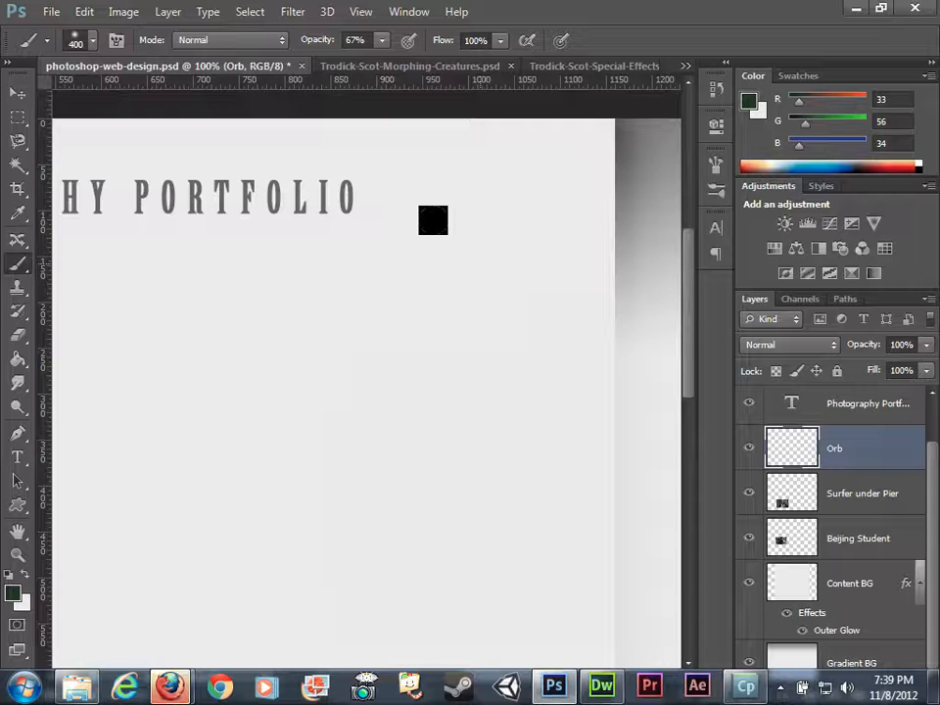
pyautogui.press(']')
pyautogui.click(484, 260)
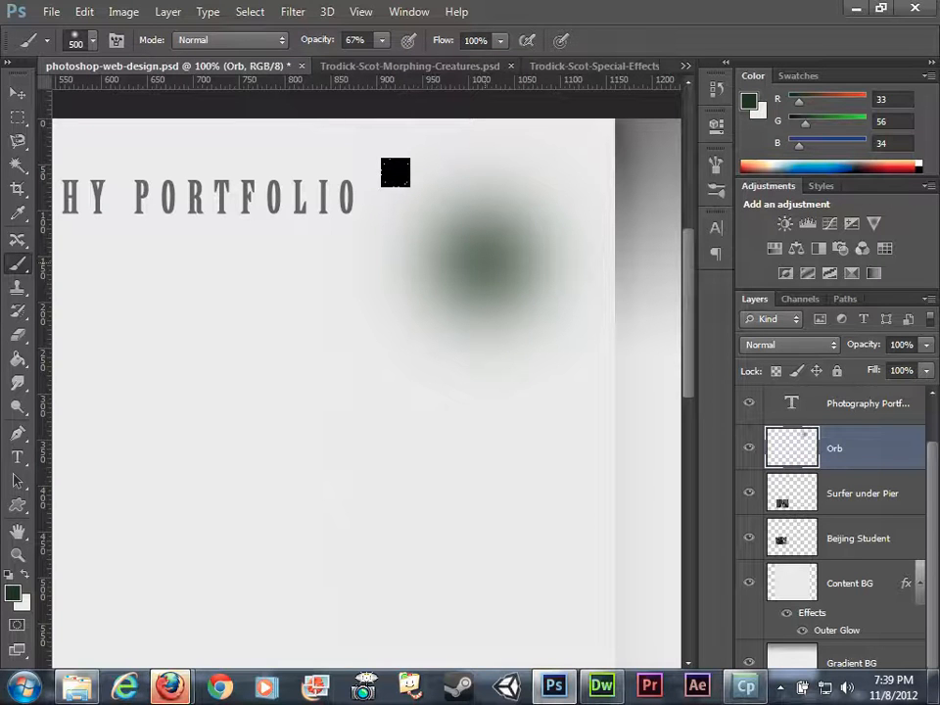
# Step: Try a 600 px brush dab over the centre of the orb, and undo it
pyautogui.press(']')
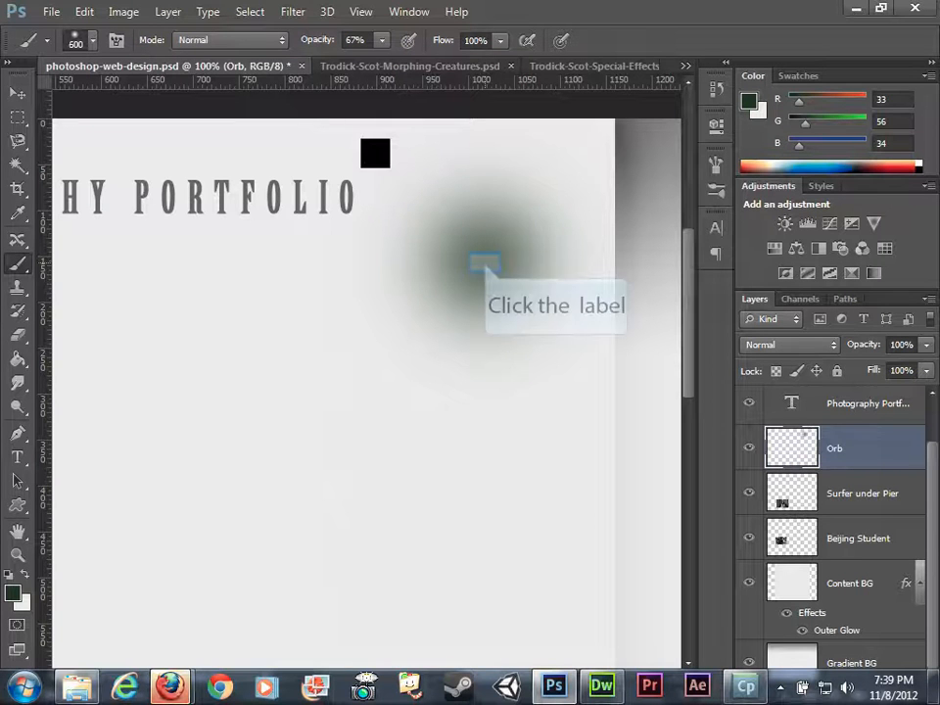
pyautogui.click(487, 266)
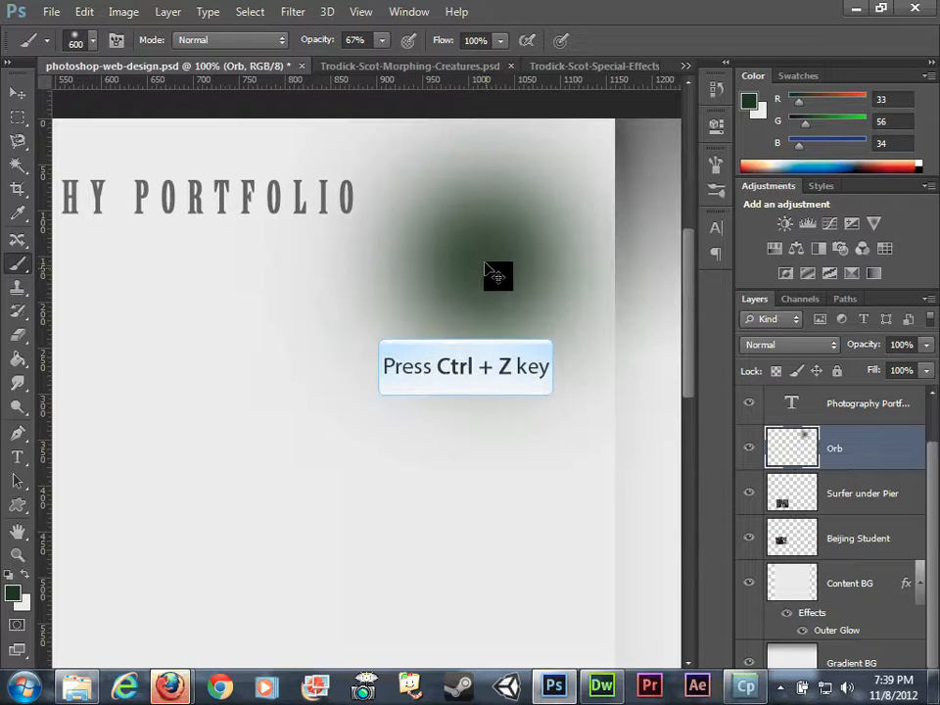
pyautogui.hotkey('ctrl', 'z')
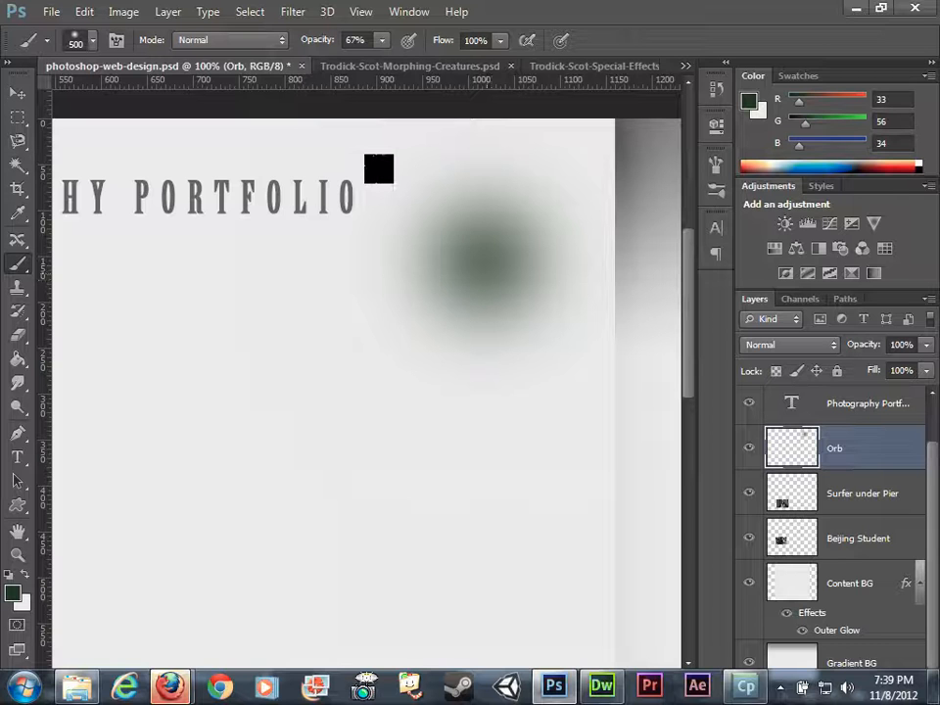
# Step: Darken the orb's centre with two more dabs, reduce the brush to 300 px, and move the orb below the title
pyautogui.press('[')
pyautogui.click(479, 265)
pyautogui.click(478, 265)
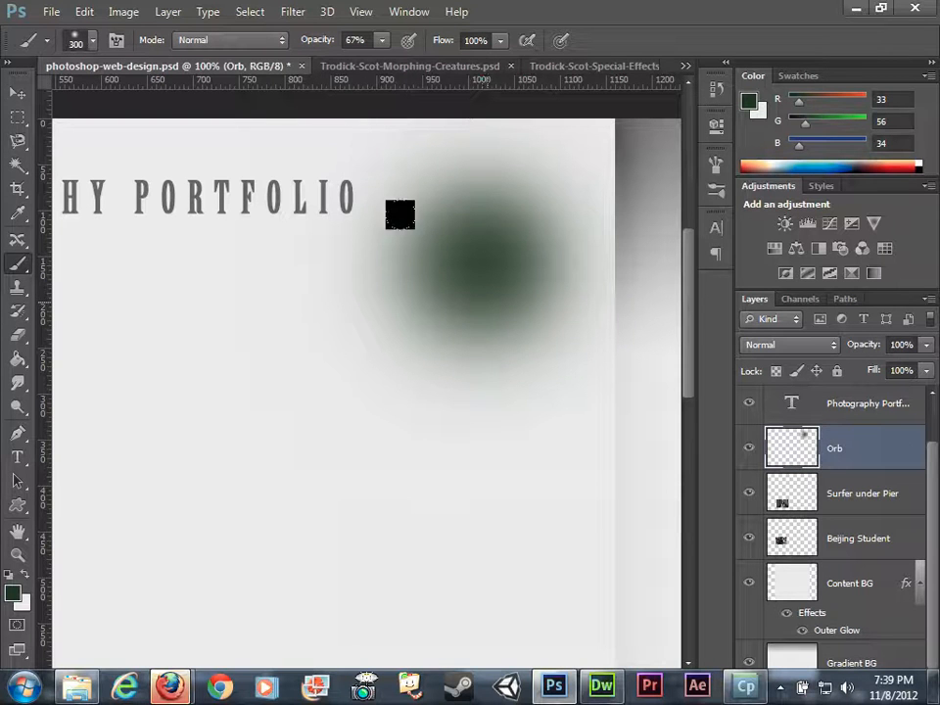
pyautogui.click(17, 93)
pyautogui.moveTo(490, 266); pyautogui.dragTo(354, 434)
# Step: Select the entire canvas and delete all the paint on the Orb layer
pyautogui.hotkey('ctrl', 'a')
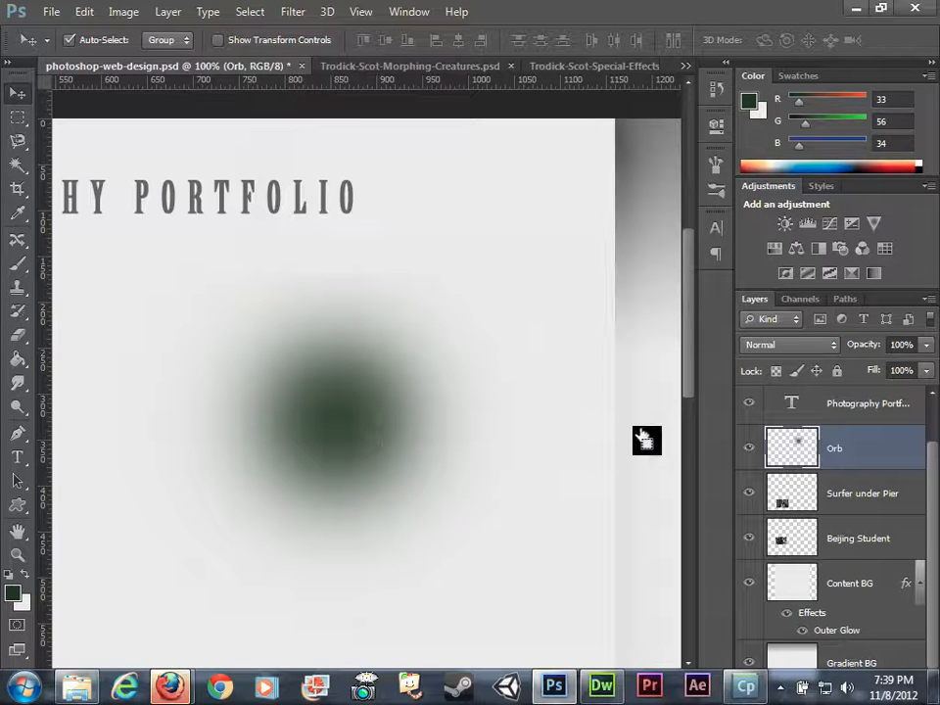
pyautogui.press('Delete')
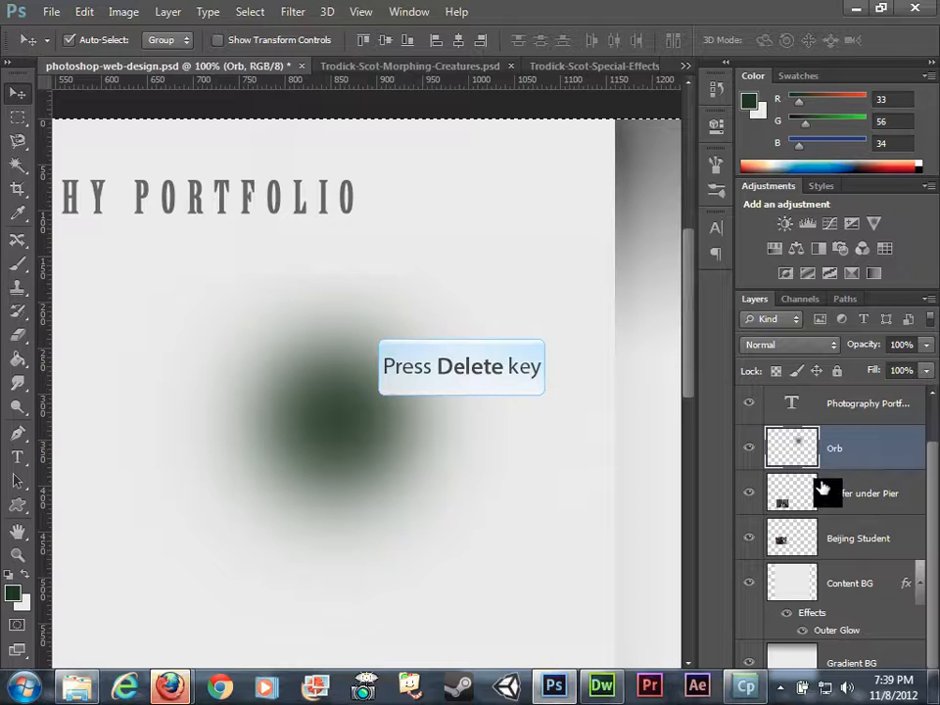
pyautogui.press('Delete')
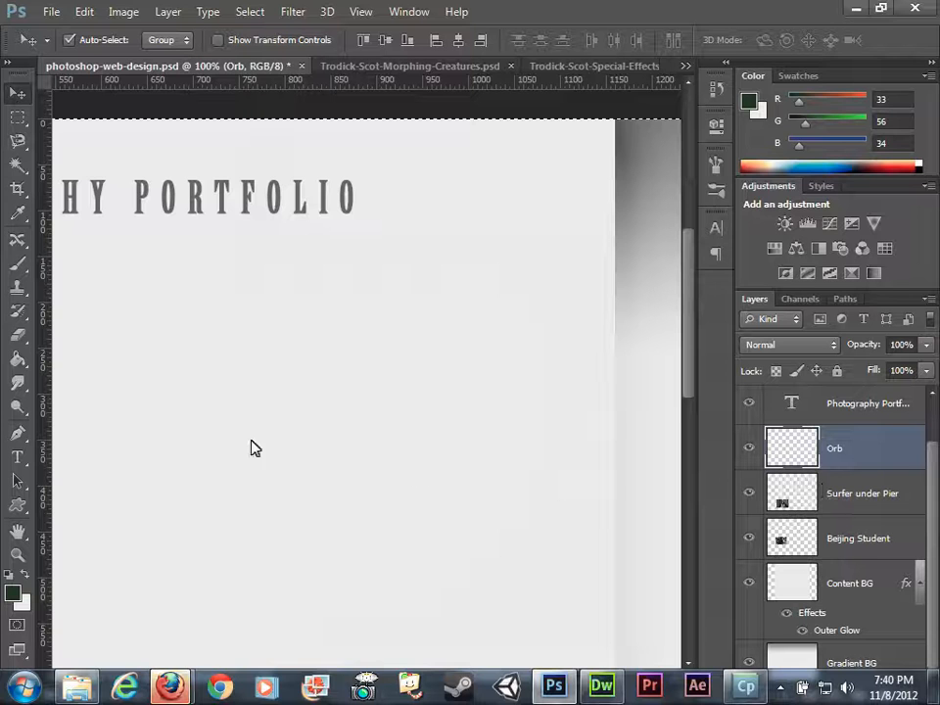
# Step: Paint one 200 px soft dark green dab on the Orb layer, deselect the canvas, and move the orb below the end of the title
pyautogui.click(18, 263)
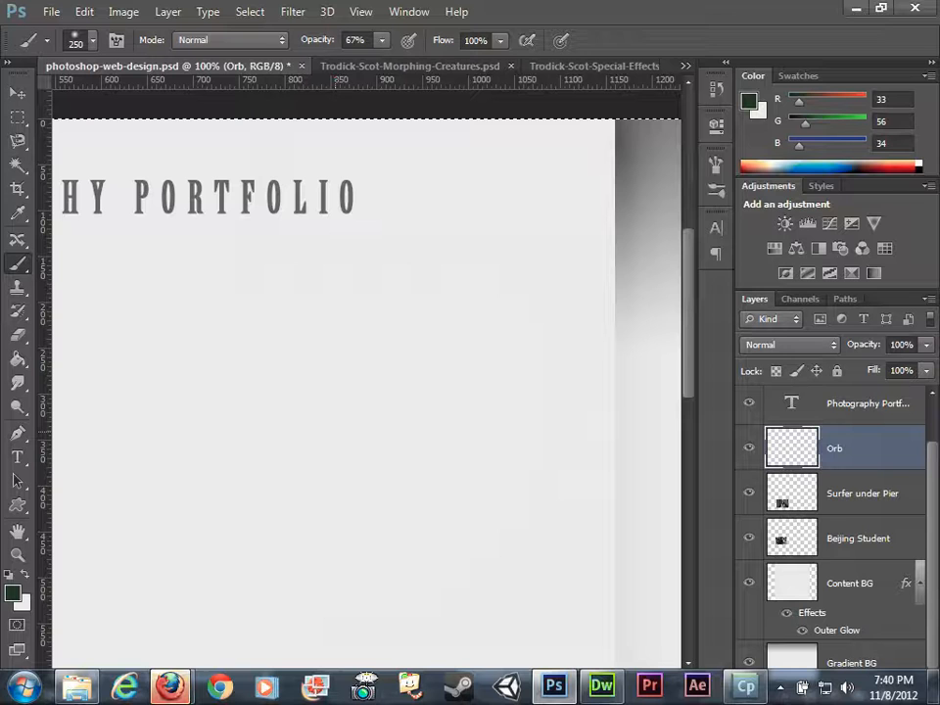
pyautogui.press('[')
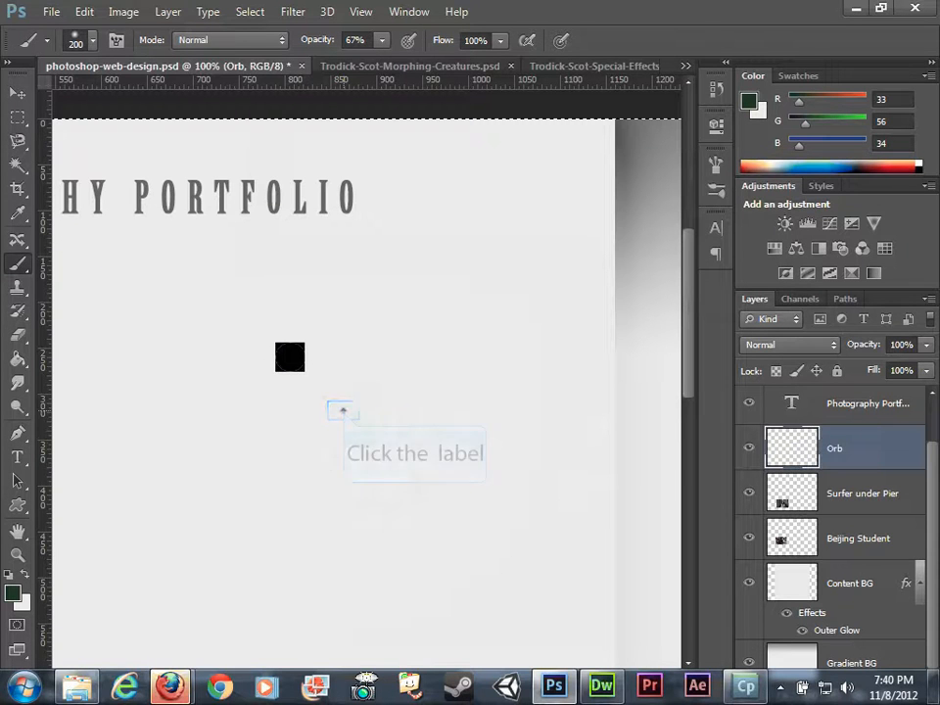
pyautogui.click(343, 407)
pyautogui.click(18, 92)
pyautogui.moveTo(329, 397); pyautogui.dragTo(271, 375)
pyautogui.hotkey('ctrl', 'd')
pyautogui.moveTo(321, 404); pyautogui.dragTo(436, 366)
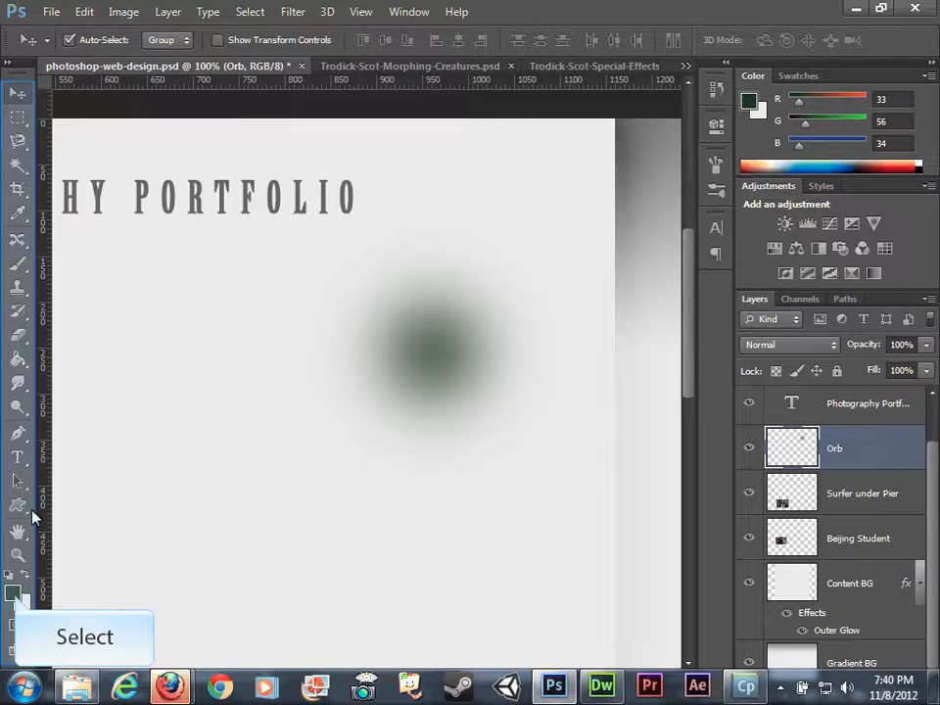
# Step: Set the foreground colour to 3b573b and paint one 150 px soft brush dab on the orb's centre
pyautogui.click(13, 592)
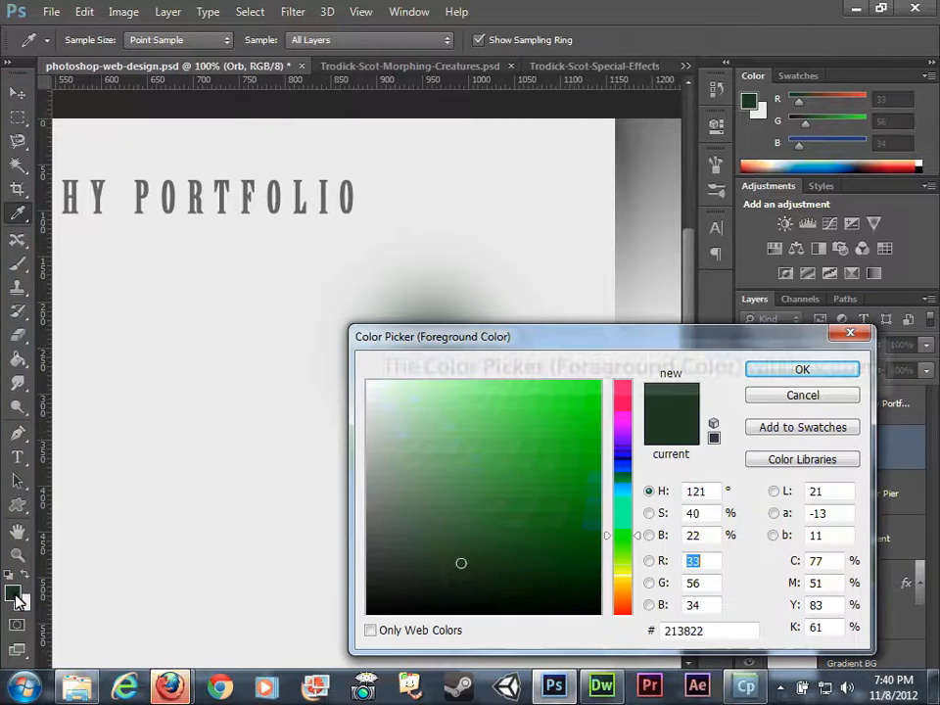
pyautogui.click(442, 535)
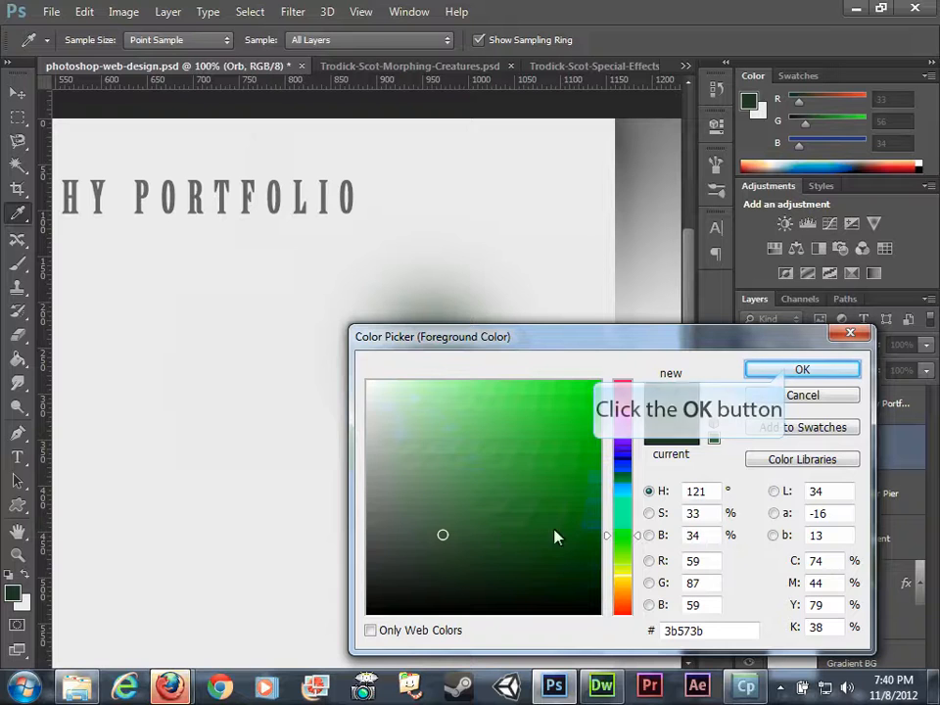
pyautogui.click(789, 372)
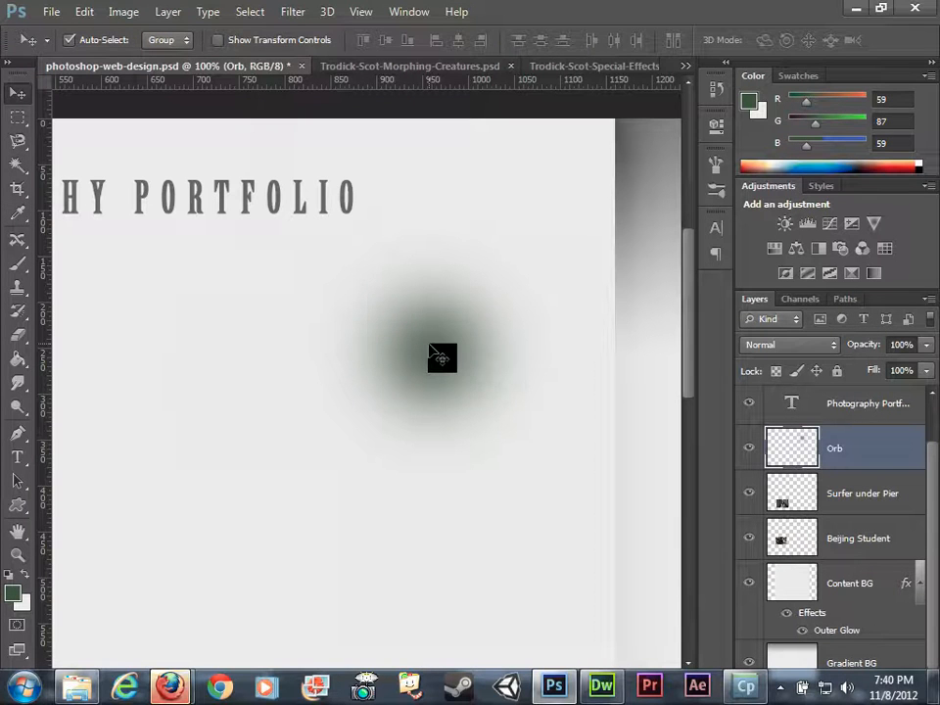
pyautogui.press('b')
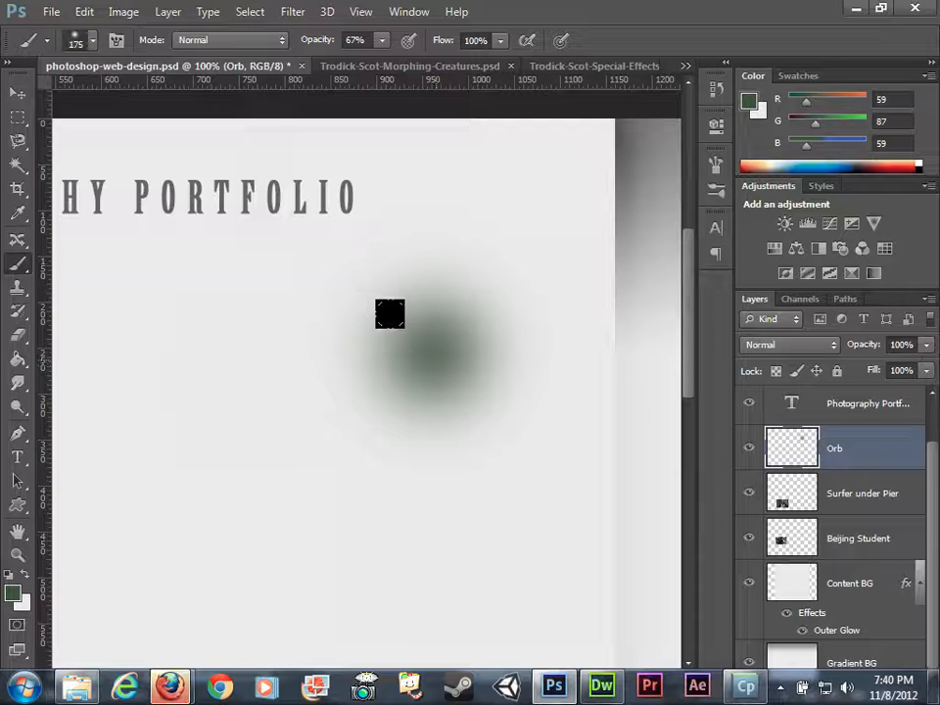
pyautogui.press('[')
pyautogui.press('[')
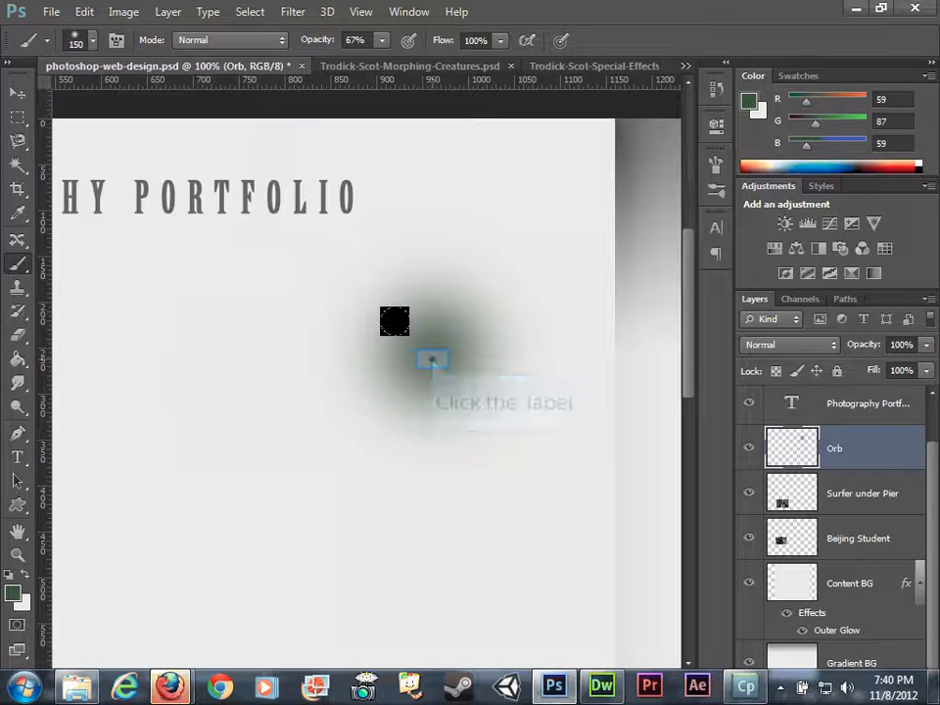
pyautogui.click(431, 358)
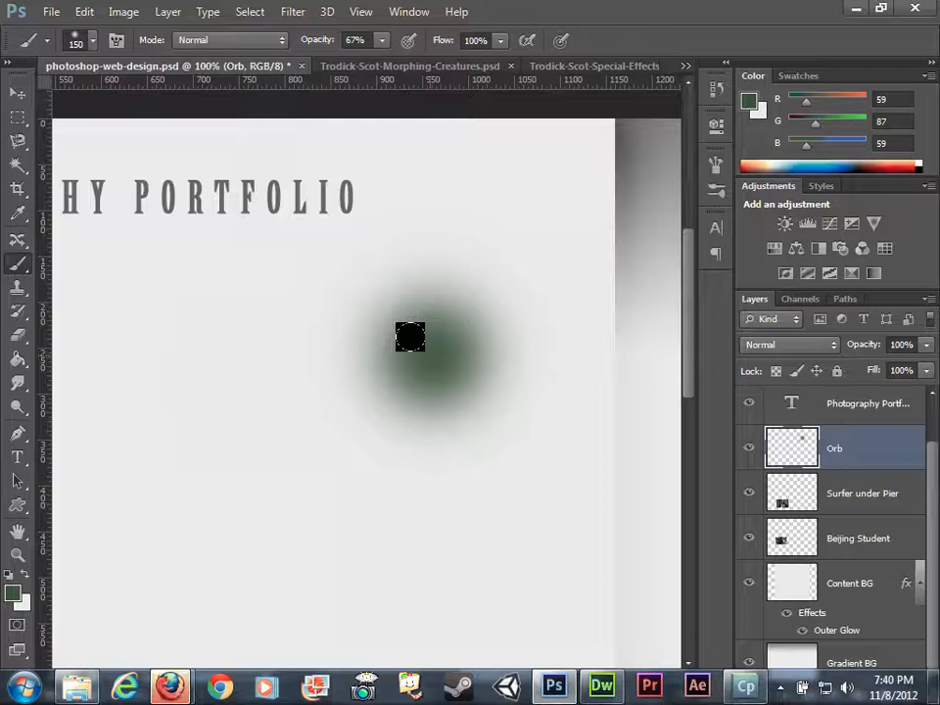
# Step: Set the foreground colour to 688a69 and paint a 125 px soft brush dab on the orb's centre
pyautogui.press('[')
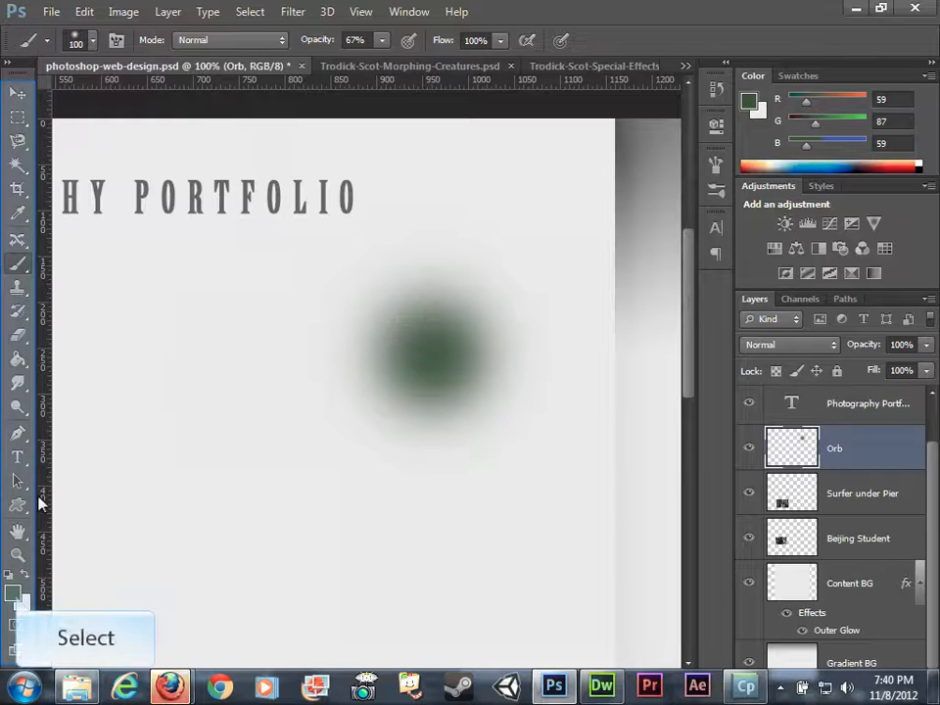
pyautogui.click(14, 593)
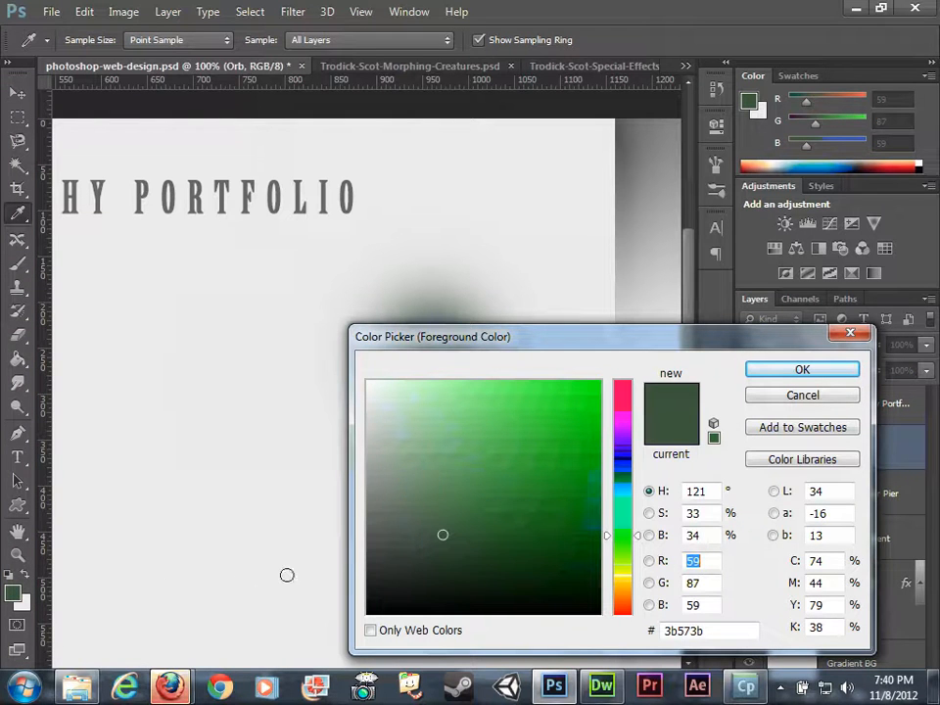
pyautogui.click(423, 487)
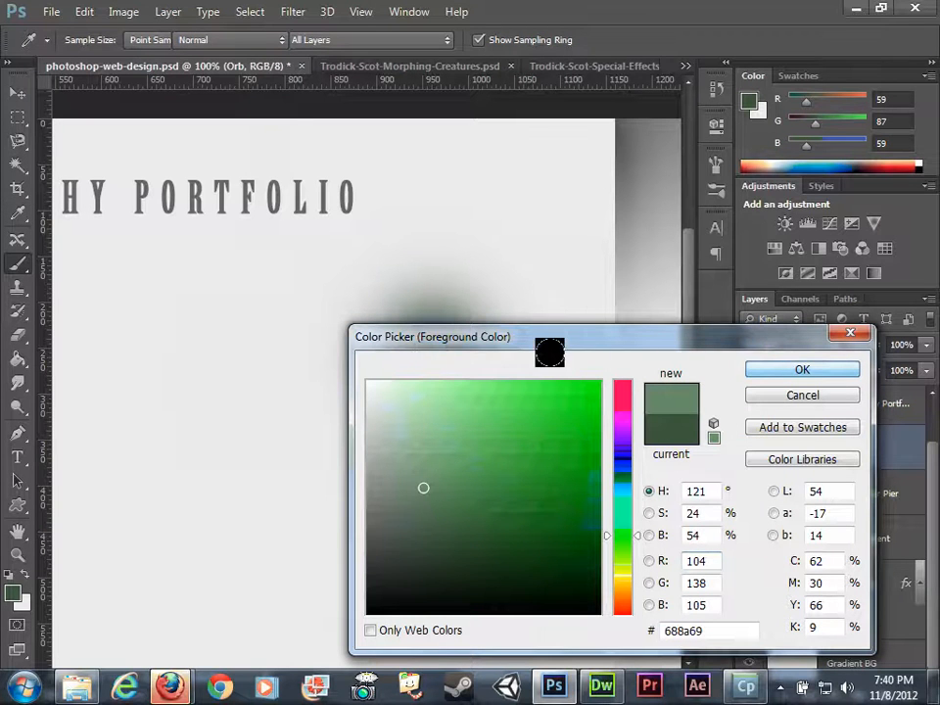
pyautogui.click(420, 340)
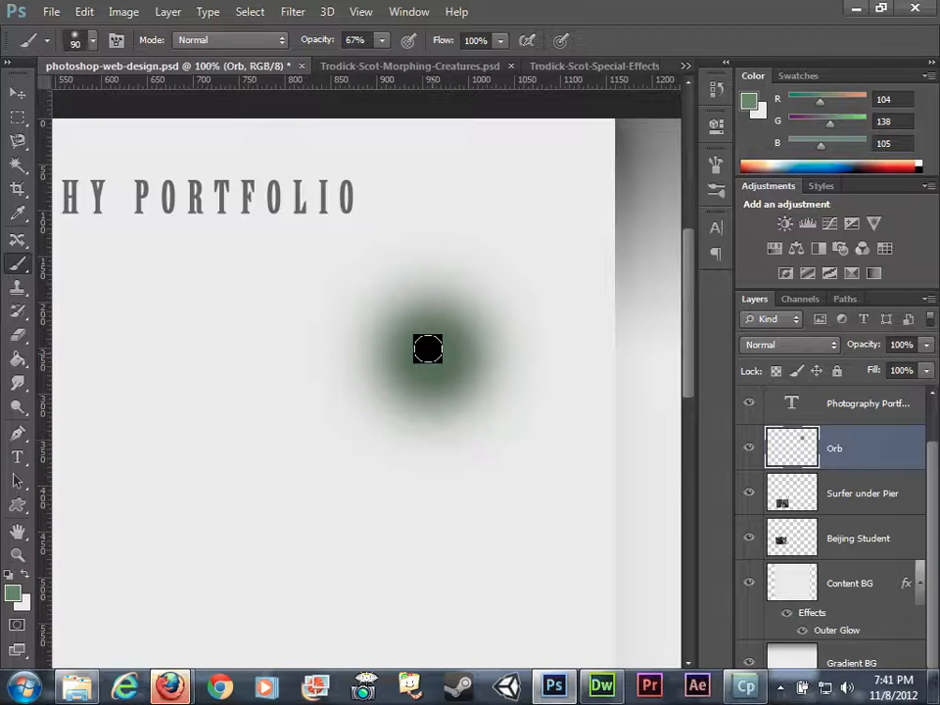
pyautogui.press(']')
pyautogui.press(']')
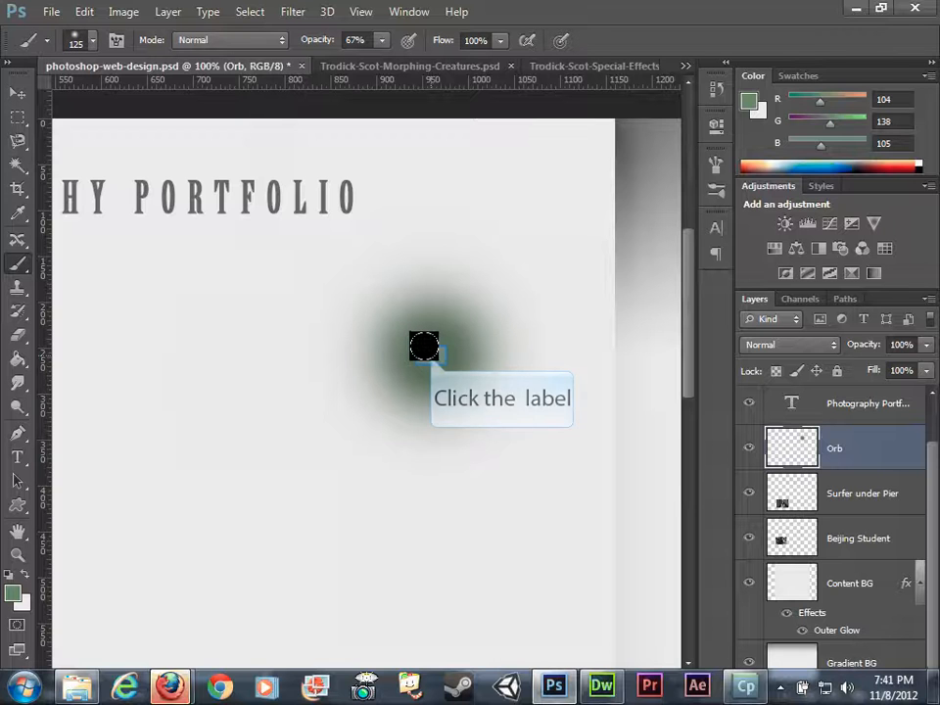
pyautogui.click(424, 347)
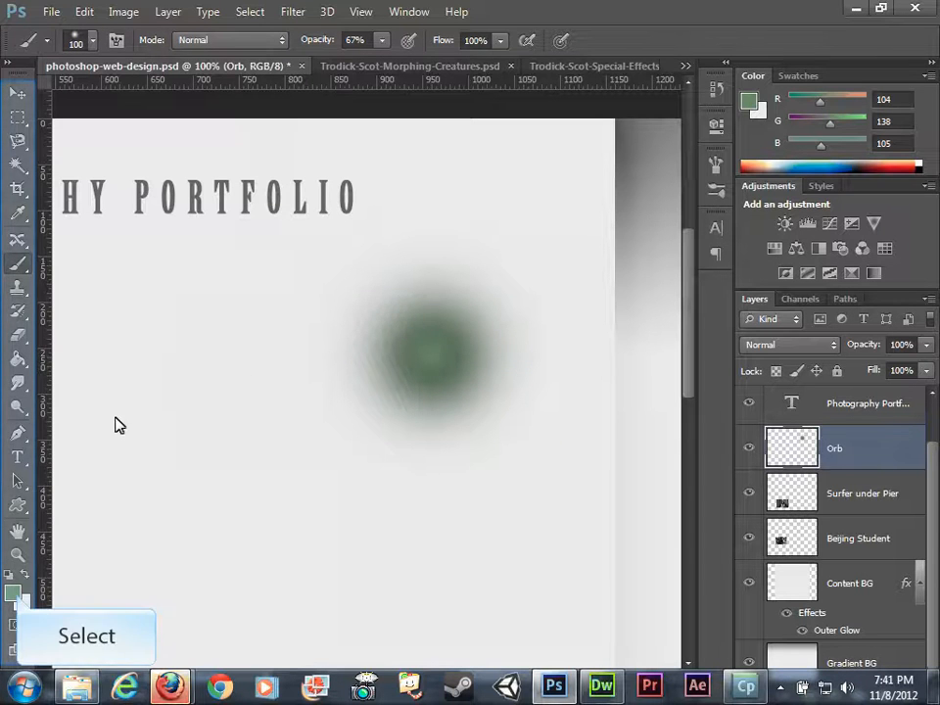
# Step: Set the foreground colour to 90b391 and paint a 90 px soft brush dab on the orb's centre
pyautogui.click(15, 593)
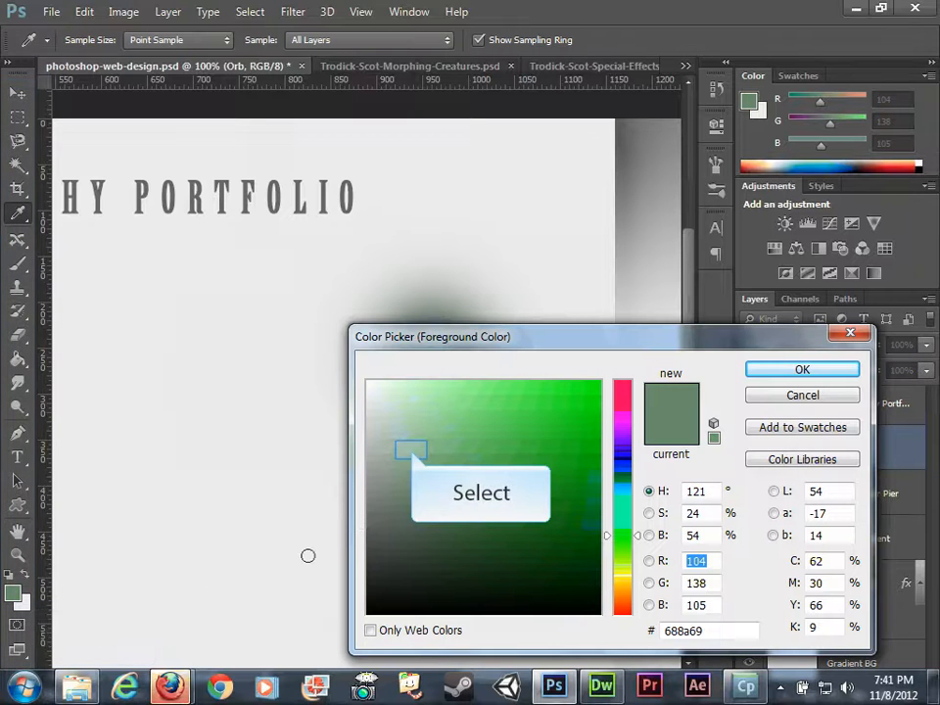
pyautogui.click(412, 449)
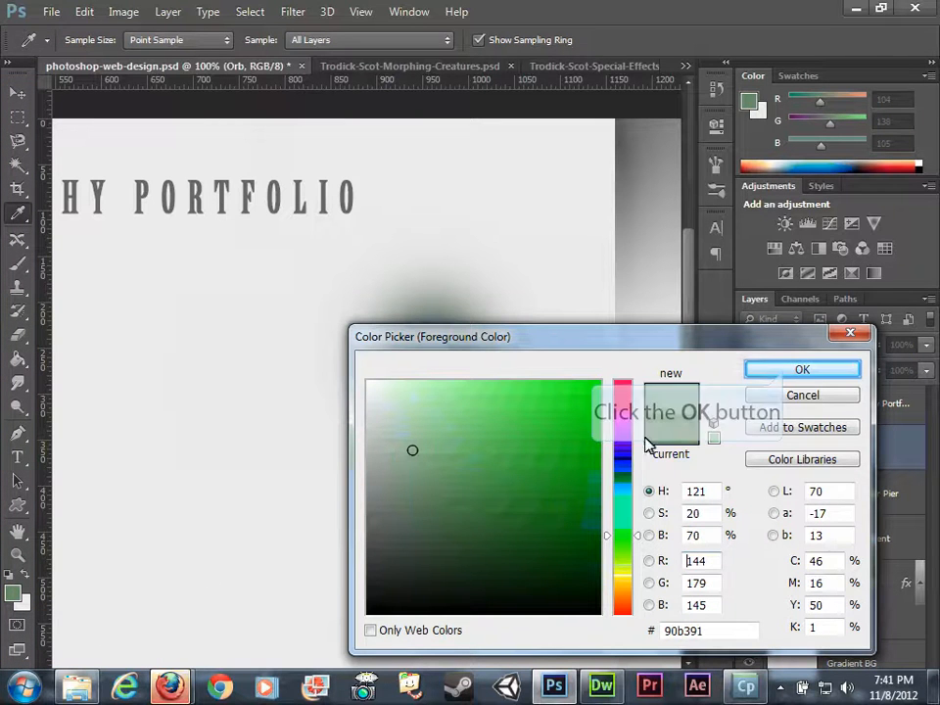
pyautogui.click(788, 372)
pyautogui.press('[')
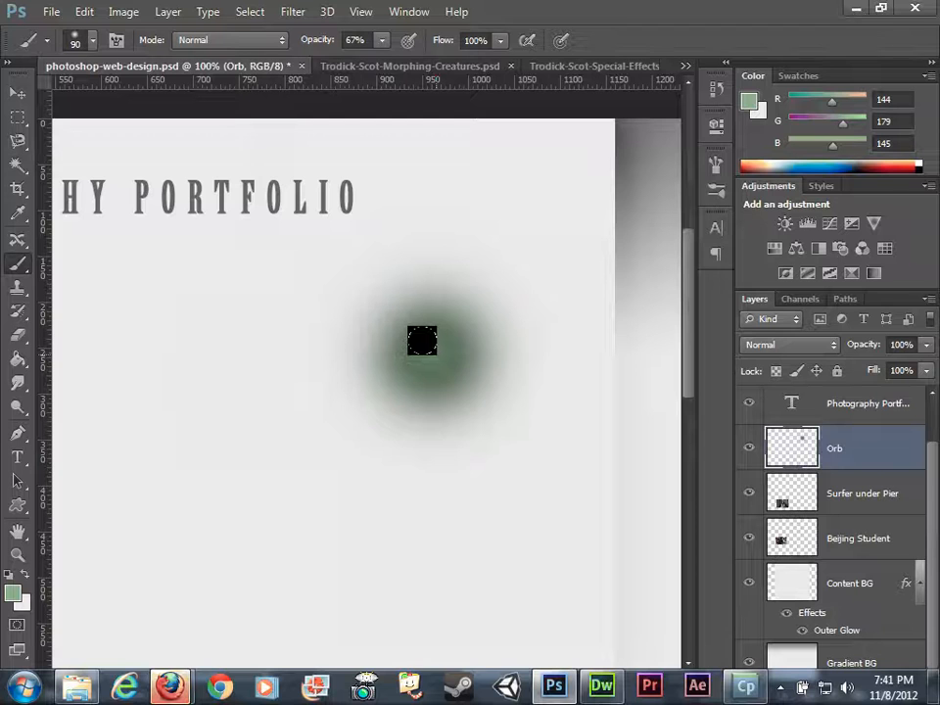
pyautogui.click(420, 344)
# Step: Dab a 50 px highlight in c6dcc6 on the orb's centre, and move the orb over the content area's upper-right edge
pyautogui.press('[')
pyautogui.press('[')
pyautogui.click(13, 592)
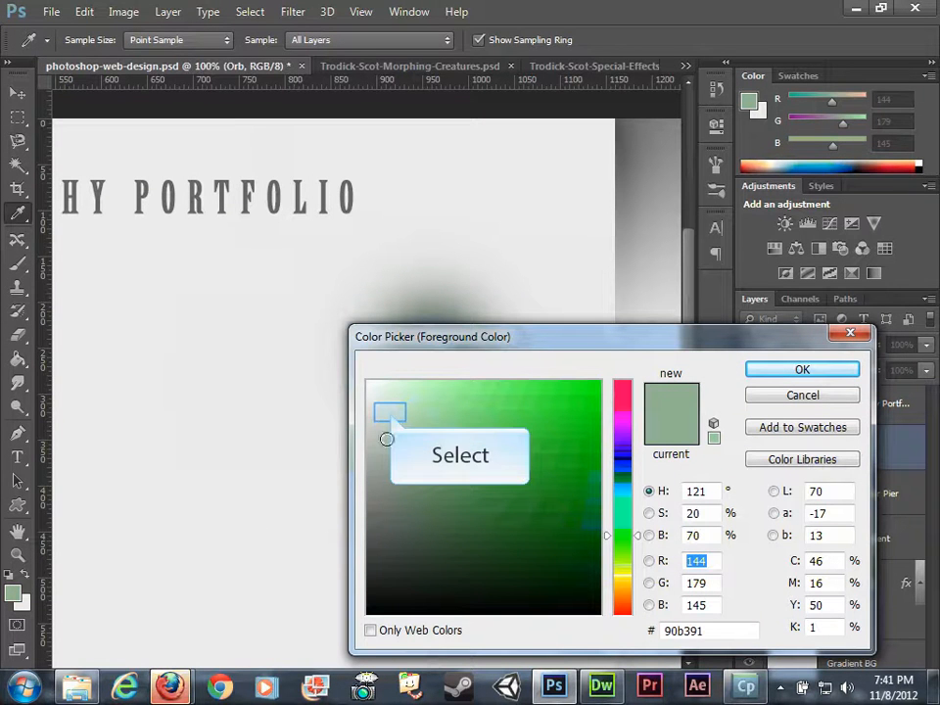
pyautogui.click(389, 412)
pyautogui.click(759, 362)
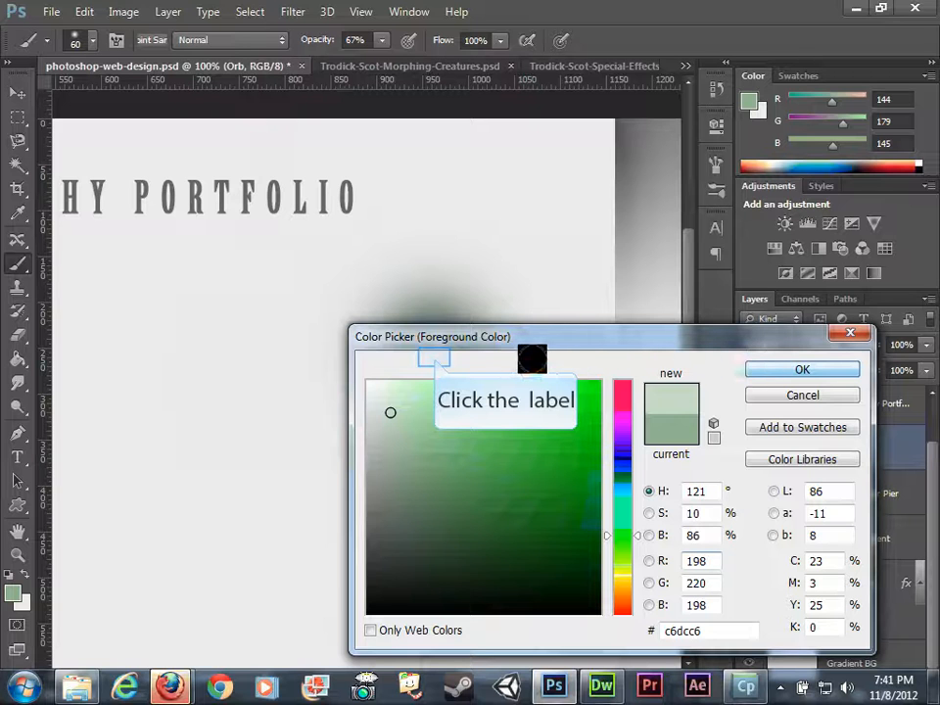
pyautogui.click(431, 355)
pyautogui.hotkey('ctrl', 'z')
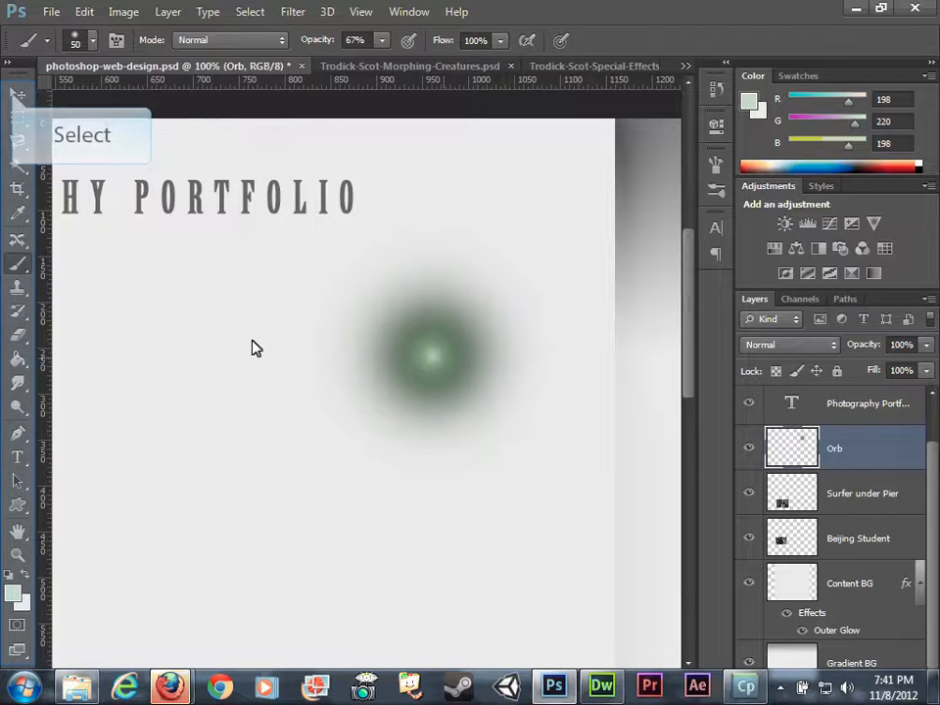
pyautogui.click(16, 93)
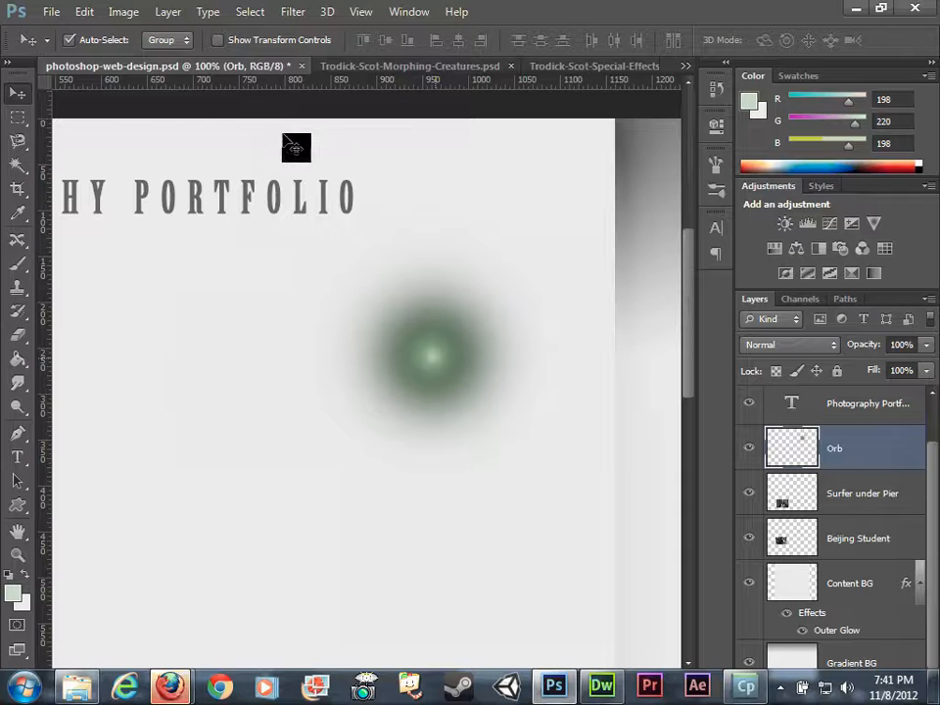
pyautogui.moveTo(435, 359); pyautogui.dragTo(592, 225)
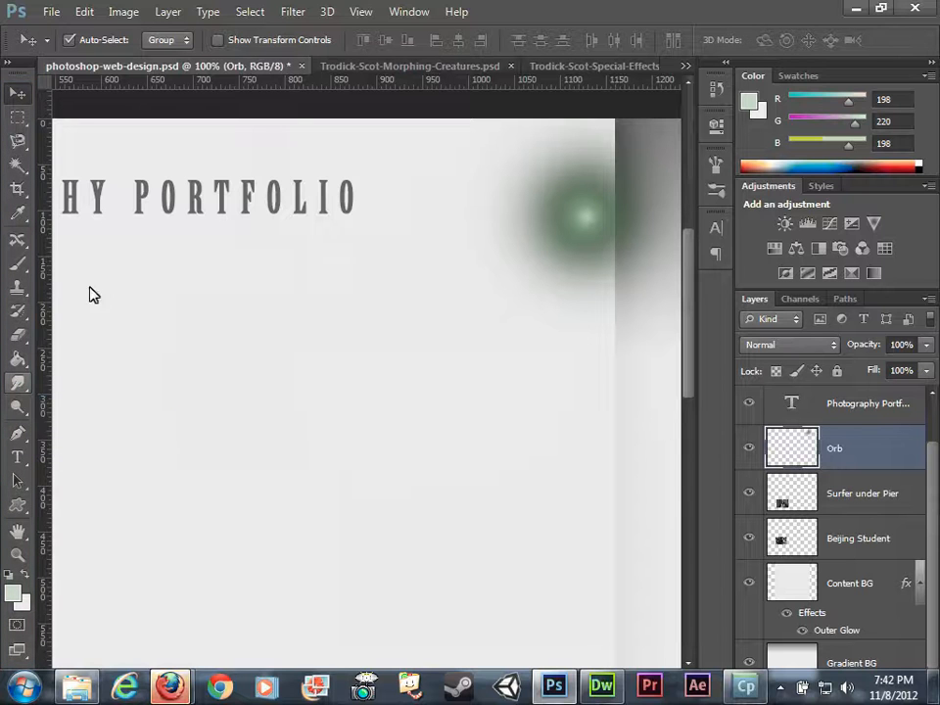
# Step: Smudge the orb from its centre downward with a 45 px Smudge tool in three strokes, forming a long curved tail
pyautogui.click(18, 375)
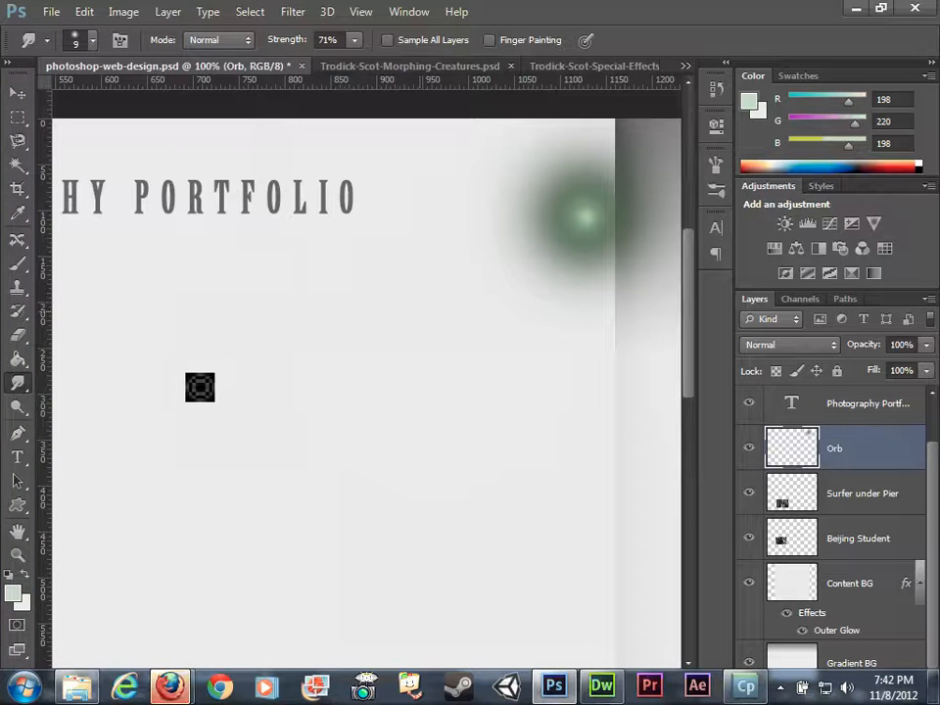
pyautogui.press(']')
pyautogui.press(']')
pyautogui.press(']')
pyautogui.press(']')
pyautogui.press(']')
pyautogui.press(']')
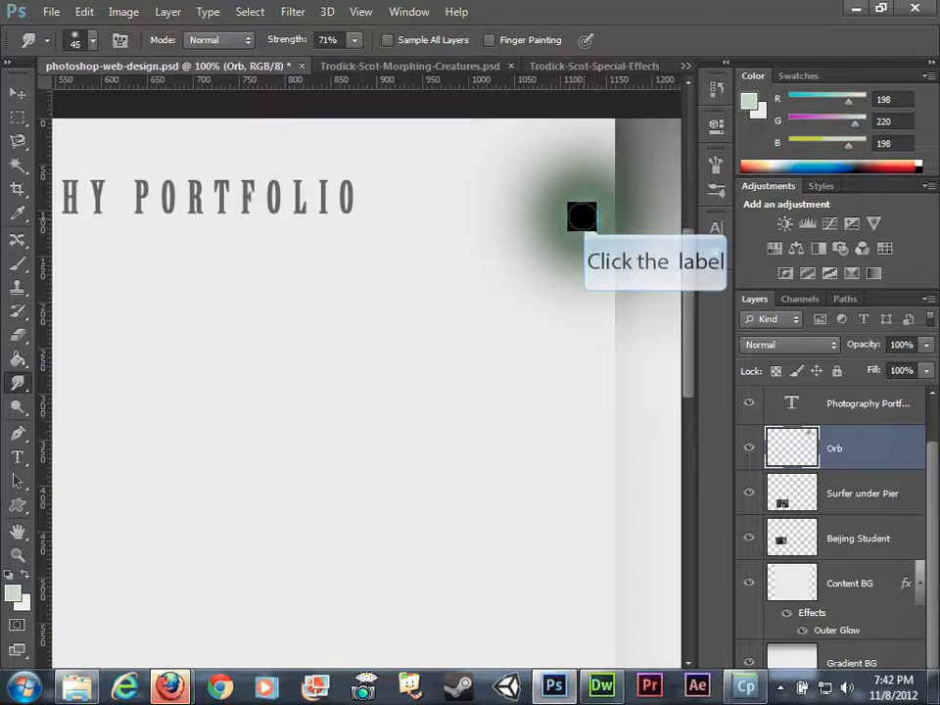
pyautogui.moveTo(581, 217); pyautogui.dragTo(637, 344)
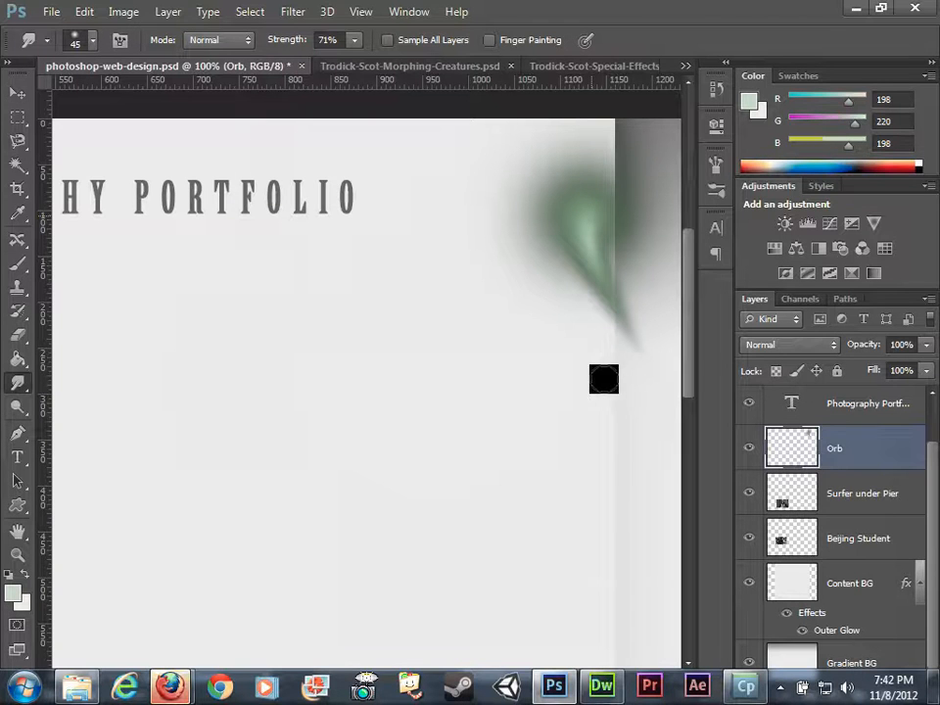
pyautogui.moveTo(588, 214); pyautogui.dragTo(680, 501)
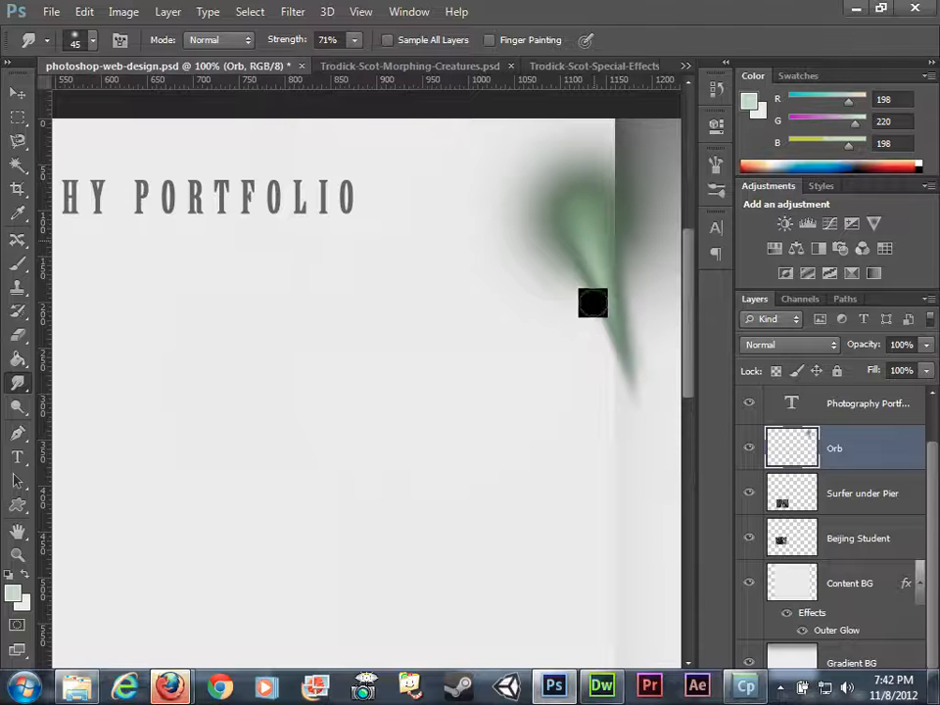
pyautogui.moveTo(591, 238); pyautogui.dragTo(581, 652)
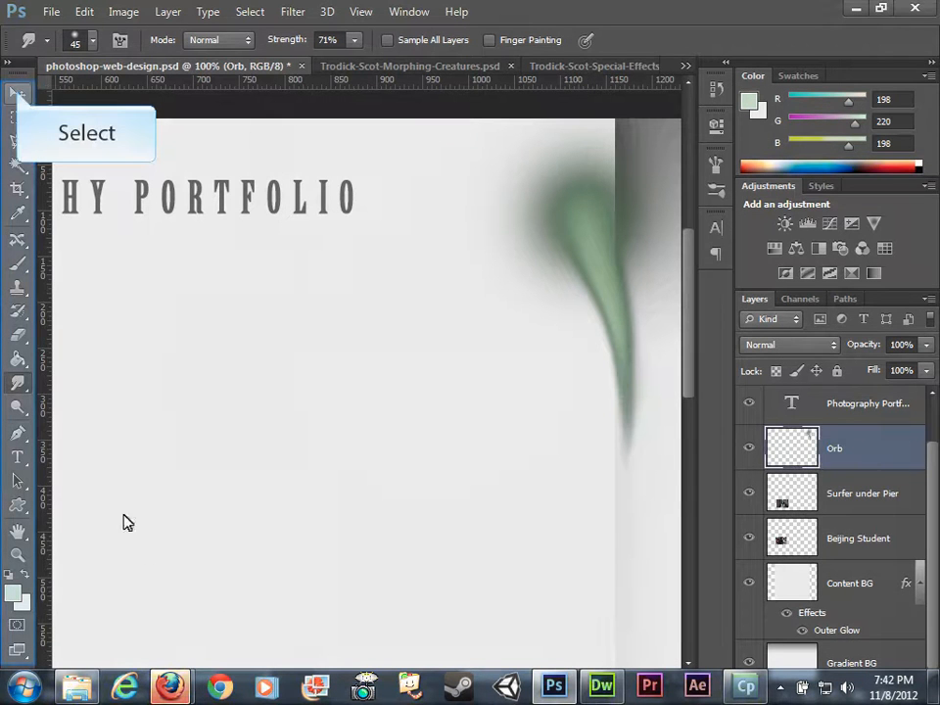
# Step: Rotate the tailed orb by -9.56° with Free Transform and position it over the content area's upper-right edge
pyautogui.moveTo(564, 214); pyautogui.dragTo(464, 300)
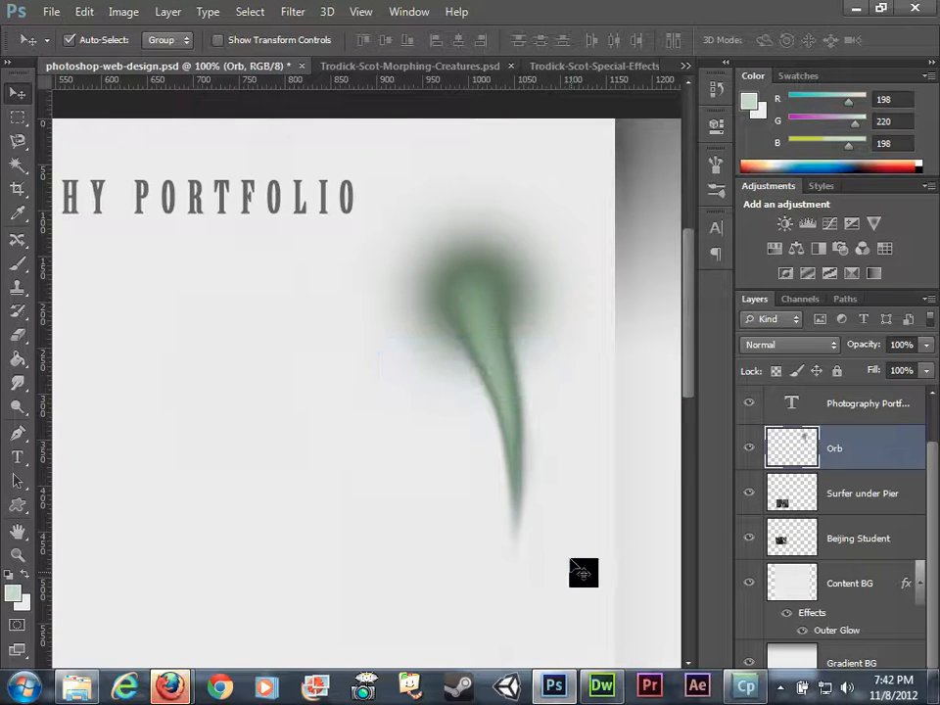
pyautogui.hotkey('ctrl', 't')
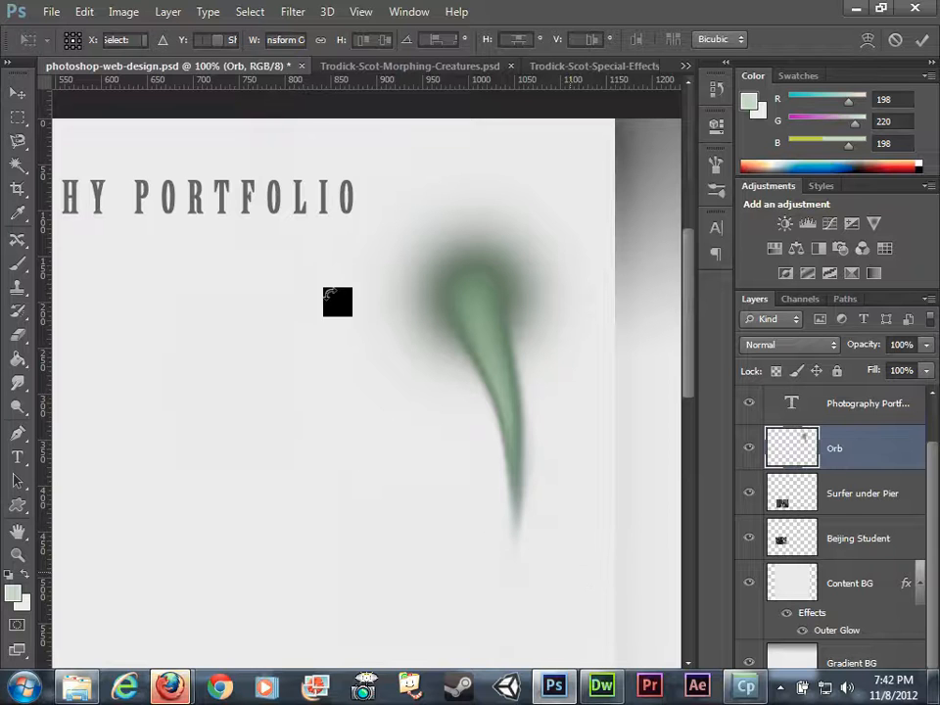
pyautogui.moveTo(319, 138); pyautogui.dragTo(235, 227)
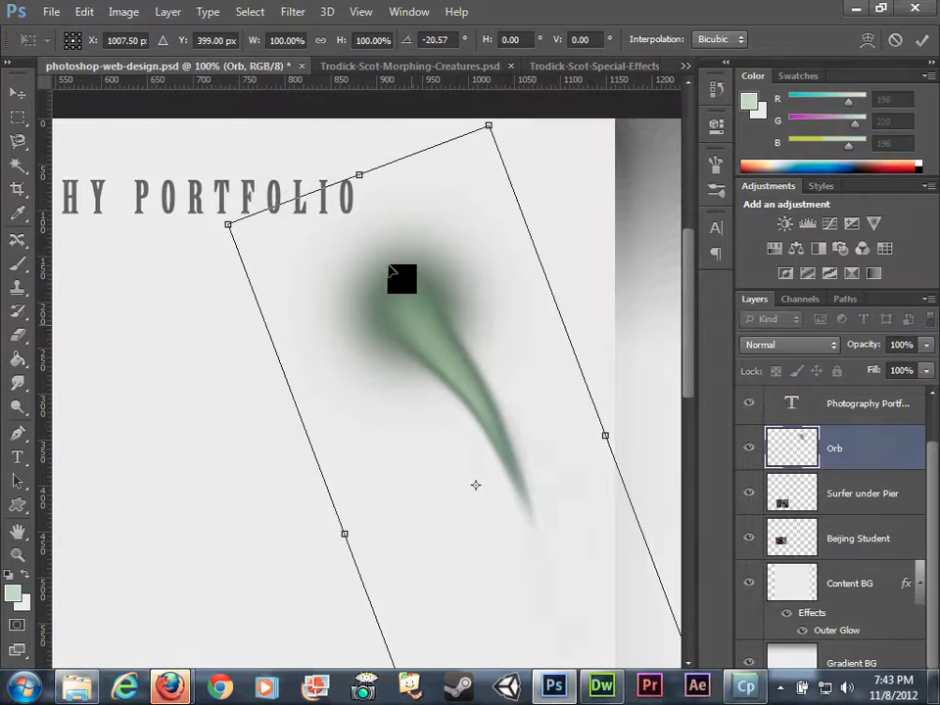
pyautogui.moveTo(414, 328); pyautogui.dragTo(507, 257)
pyautogui.moveTo(305, 145); pyautogui.dragTo(382, 106)
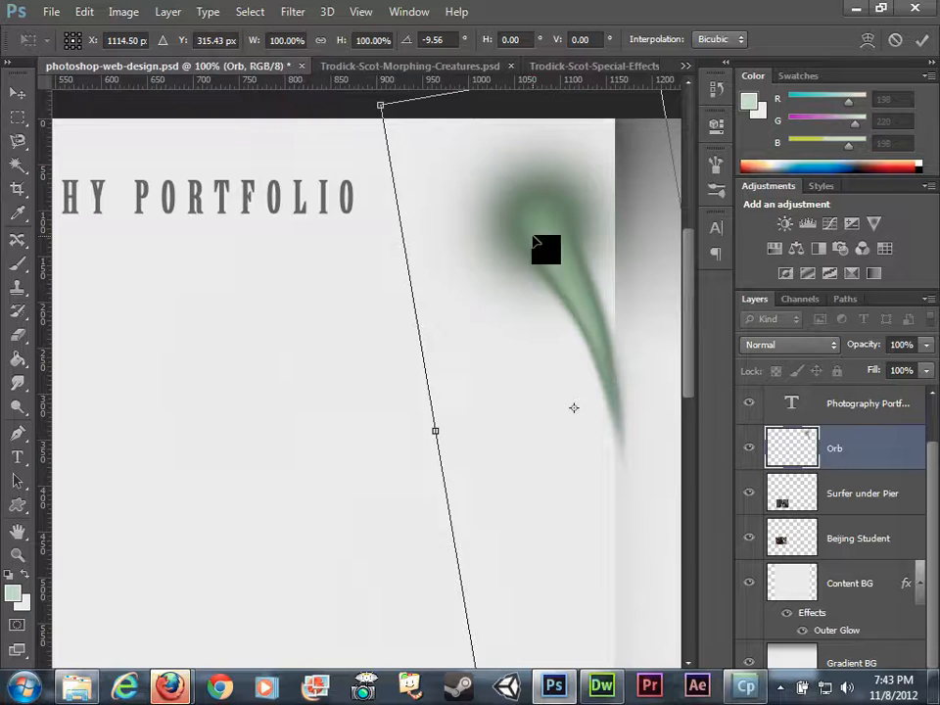
pyautogui.moveTo(531, 244); pyautogui.dragTo(566, 243)
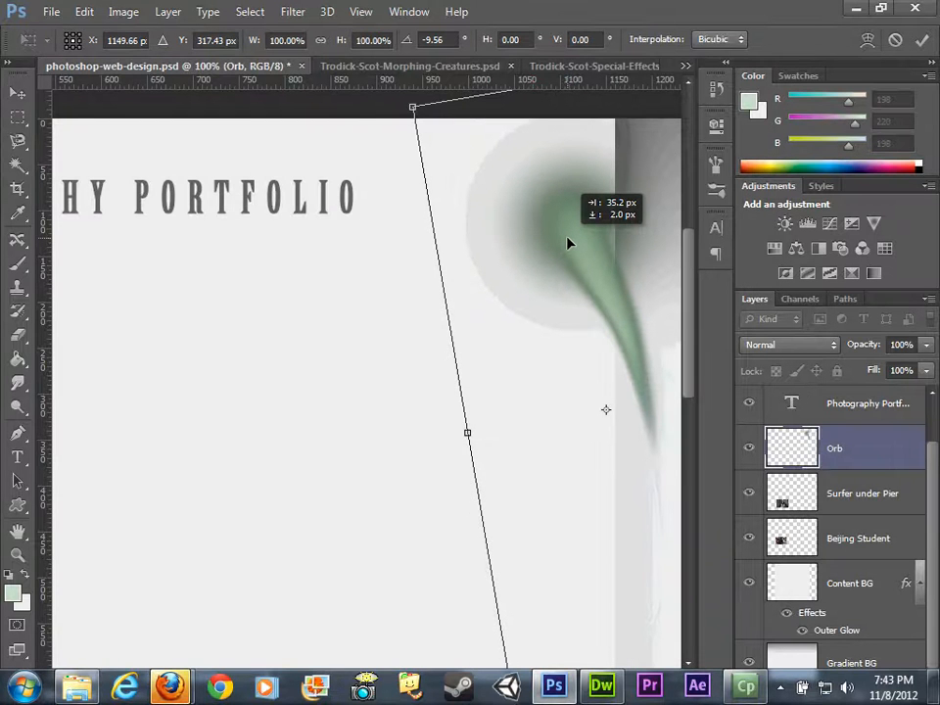
pyautogui.press('Return')
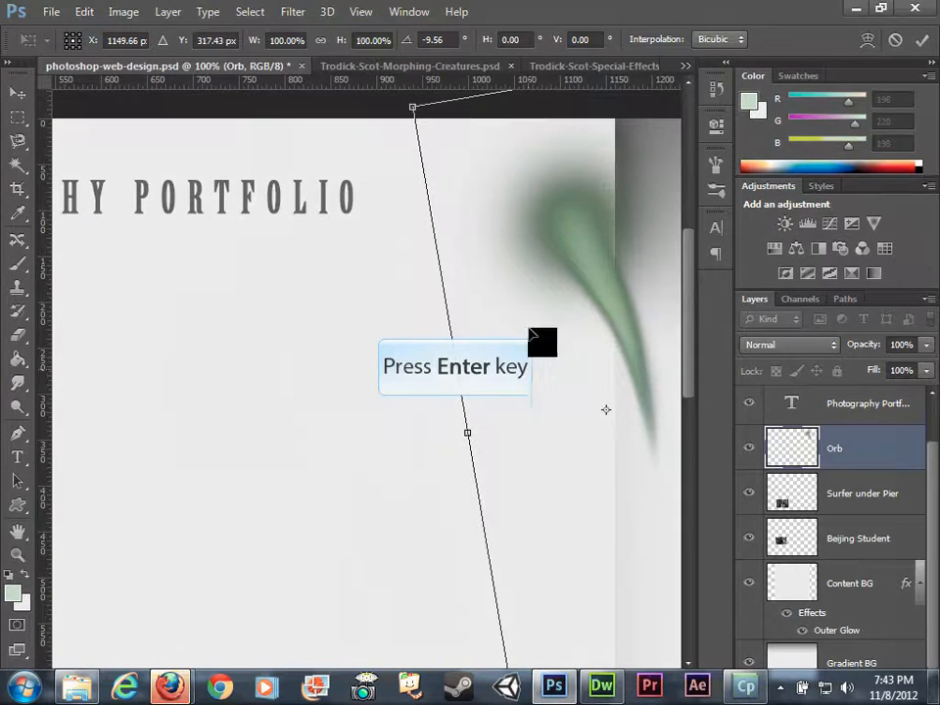
pyautogui.hotkey('ctrl', '0')
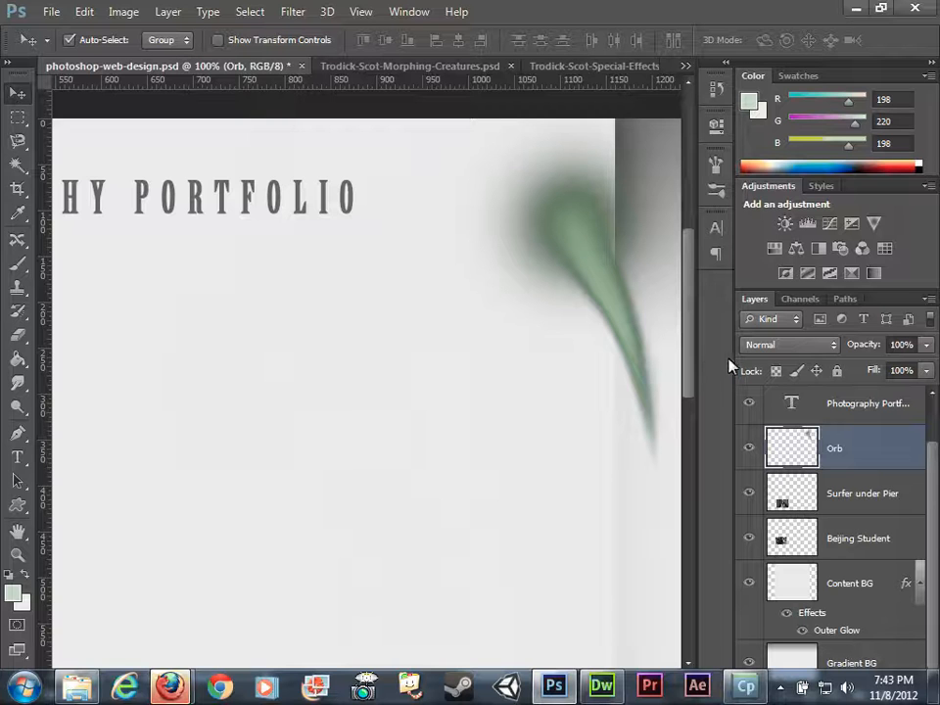
# Step: Move the orb slightly up and left so its tail ends at the content area's right edge
pyautogui.hotkey('ctrl', '0')
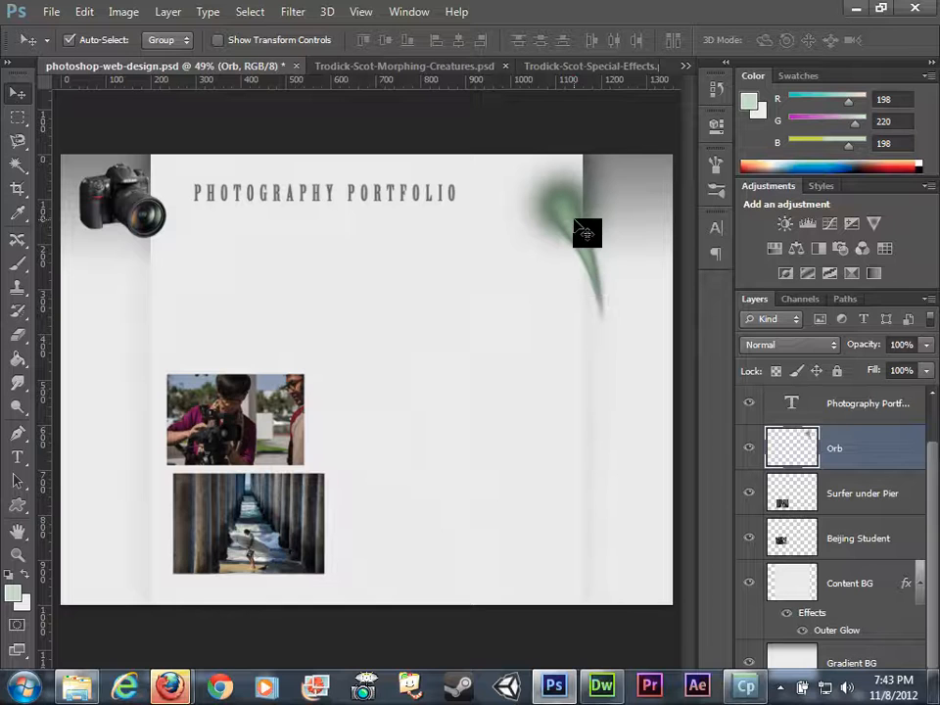
pyautogui.moveTo(585, 221); pyautogui.dragTo(558, 206)
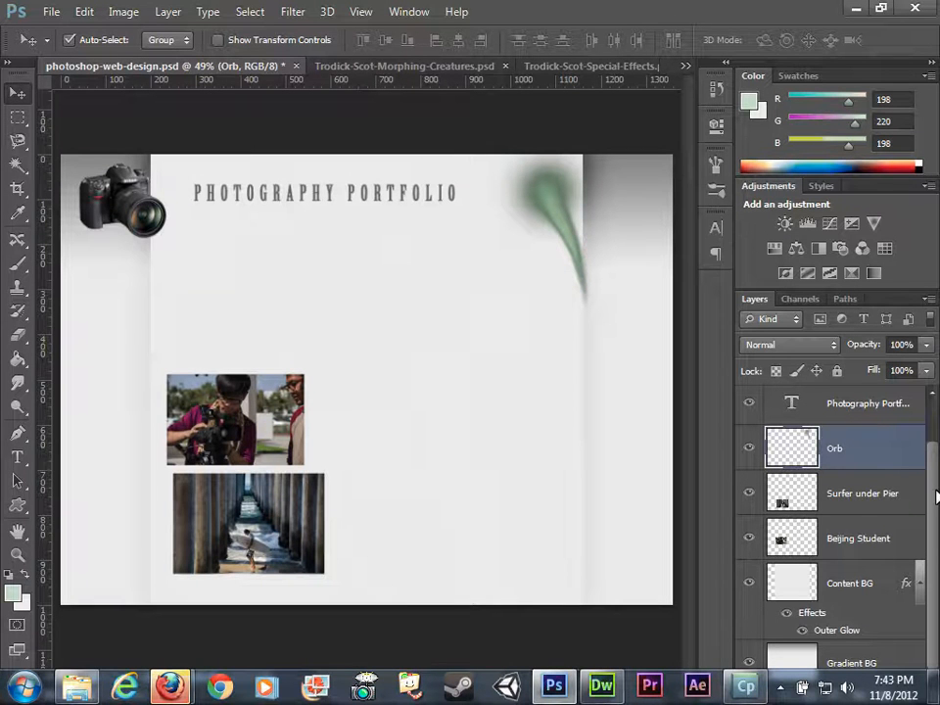
# Step: Shift the Photography Portfolio title slightly up and left between the camera and the orb
pyautogui.moveTo(935, 496); pyautogui.dragTo(935, 477)
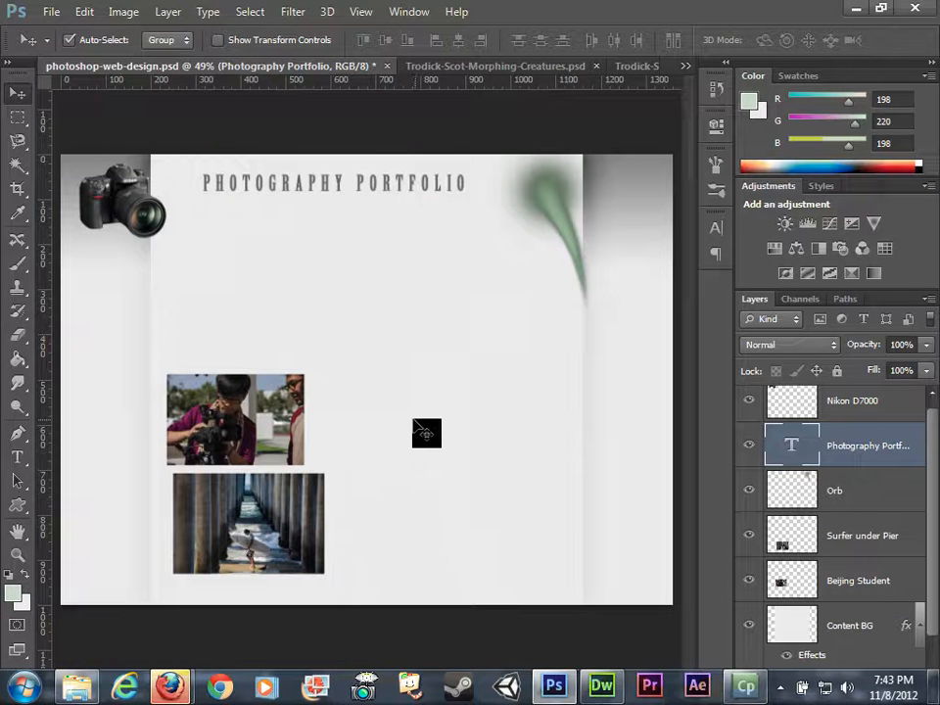
pyautogui.press('Left')
pyautogui.press('Left')
pyautogui.press('Left')
pyautogui.press('Left')
pyautogui.press('Left')
pyautogui.press('Left')
pyautogui.press('Left')
pyautogui.press('Left')
pyautogui.press('Left')
pyautogui.press('Left')
pyautogui.press('Left')
pyautogui.press('Left')
pyautogui.press('Left')
pyautogui.press('Left')
pyautogui.press('Up')
pyautogui.press('Up')
pyautogui.press('Up')
pyautogui.press('Up')
pyautogui.press('Up')
pyautogui.press('Left')
pyautogui.press('Left')
pyautogui.press('Left')
pyautogui.press('Left')
pyautogui.press('Left')
pyautogui.press('Left')
pyautogui.press('Up')
pyautogui.press('Up')
pyautogui.press('Left')
pyautogui.press('Left')
pyautogui.press('Left')
pyautogui.press('Left')
pyautogui.press('Left')
pyautogui.press('Left')
pyautogui.press('Left')
pyautogui.press('Left')
pyautogui.press('Left')
pyautogui.press('Left')
pyautogui.press('Left')
pyautogui.press('Left')
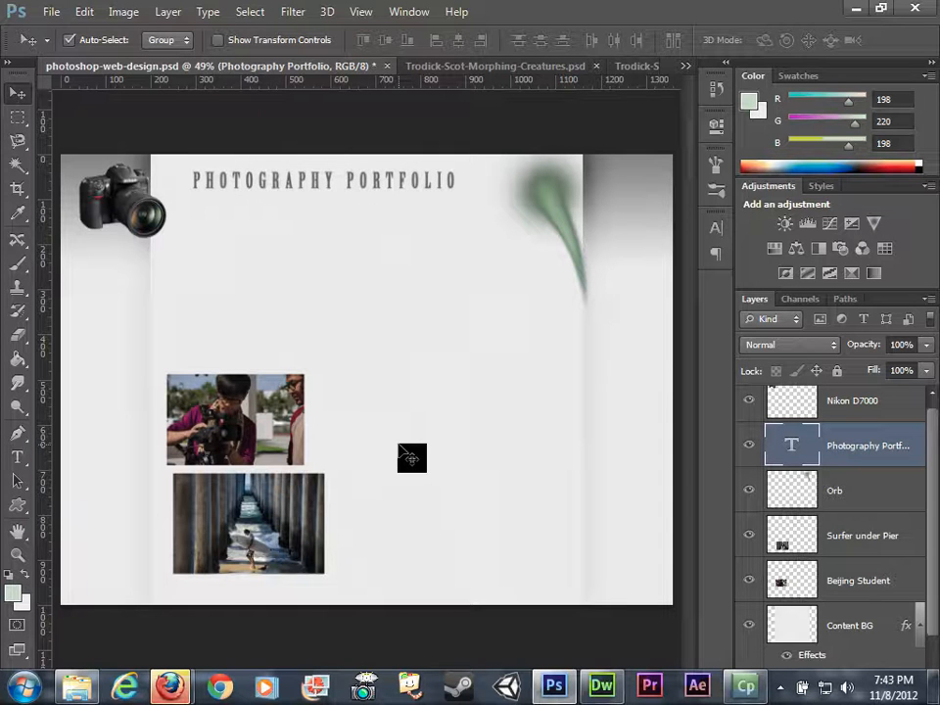
pyautogui.press('Right')
pyautogui.press('Right')
pyautogui.press('Right')
pyautogui.press('Right')
pyautogui.press('Right')
pyautogui.press('Right')
pyautogui.press('Right')
pyautogui.press('Right')
pyautogui.press('Down')
pyautogui.press('Down')
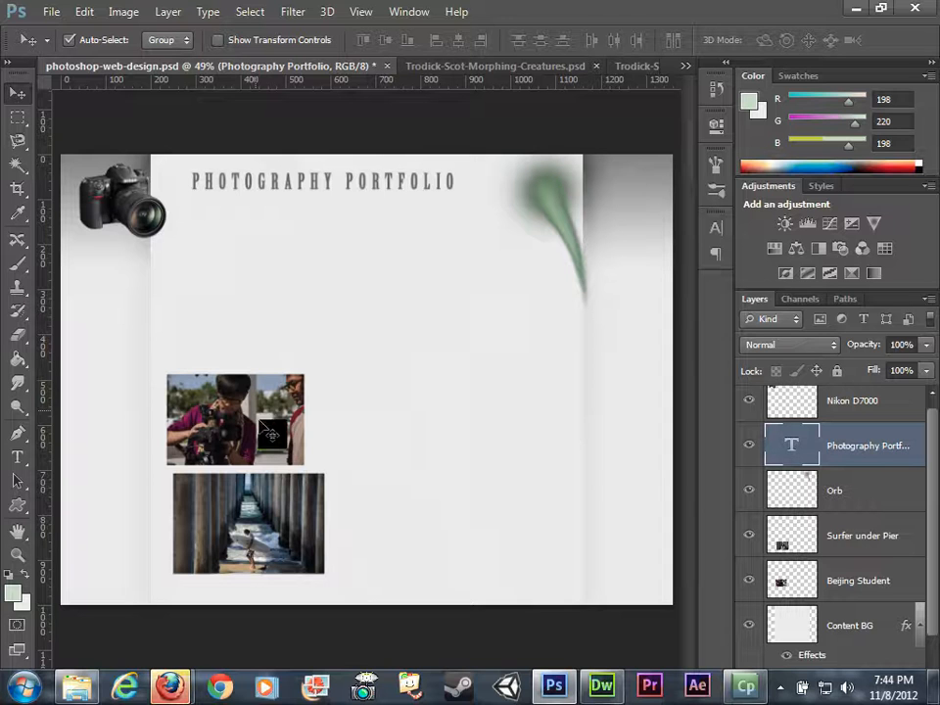
# Step: Move the Beijing Student photo up below the title and scale it to about 56% with Free Transform
pyautogui.moveTo(255, 408); pyautogui.dragTo(251, 335)
pyautogui.hotkey('ctrl', 't')
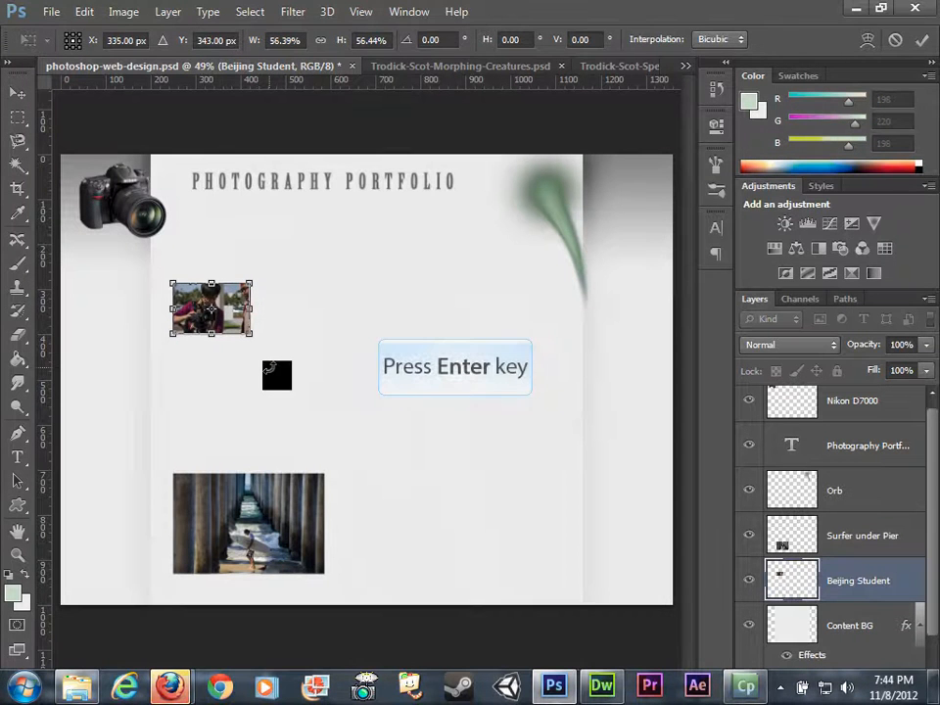
pyautogui.press('Return')
# Step: Place the Surfer under Pier photo just right of the Beijing Student photo and scale it down to a matching thumbnail
pyautogui.moveTo(266, 401); pyautogui.dragTo(379, 338)
pyautogui.click(252, 514)
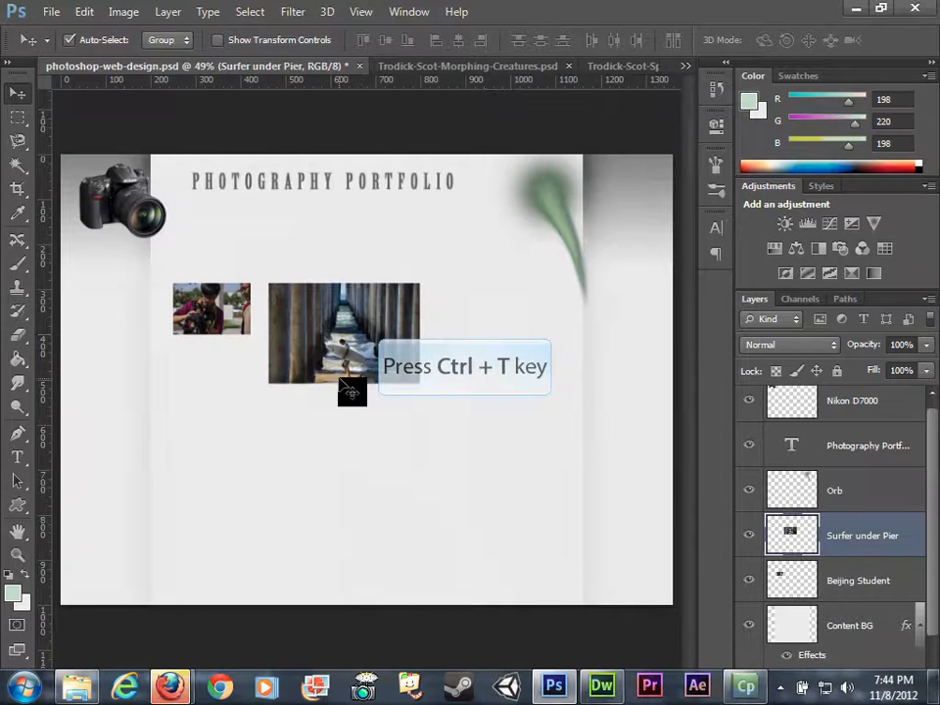
pyautogui.hotkey('ctrl', 't')
pyautogui.moveTo(419, 384); pyautogui.dragTo(353, 315)
pyautogui.press('Return')
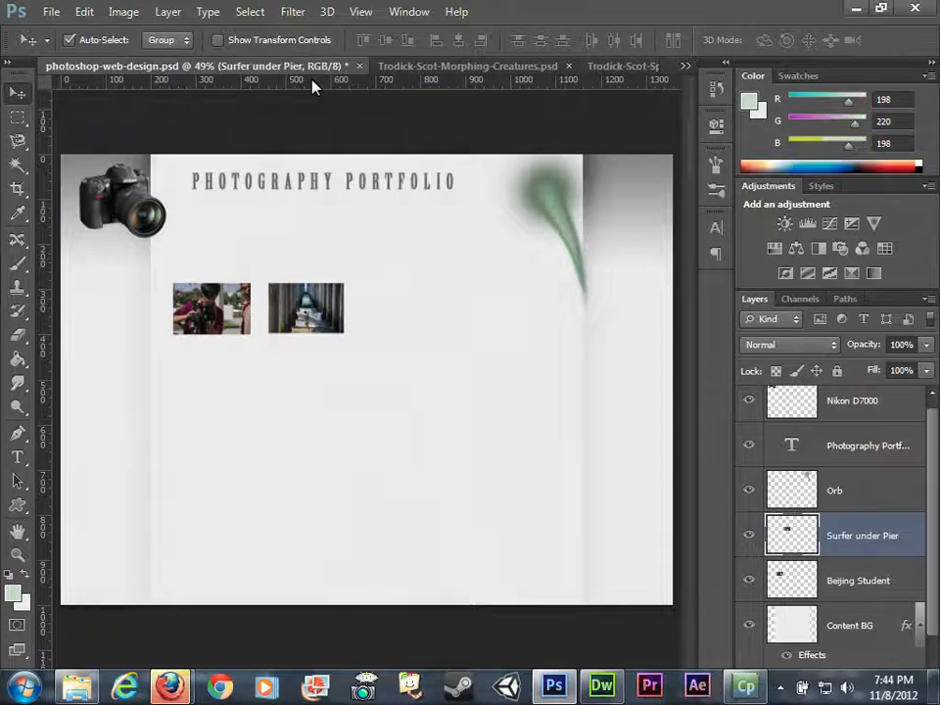
# Step: Place horizontal guides at the thumbnails' top edge, the Surfer under Pier photo's bottom edge, and about 50 px below that
pyautogui.moveTo(314, 82); pyautogui.dragTo(329, 282)
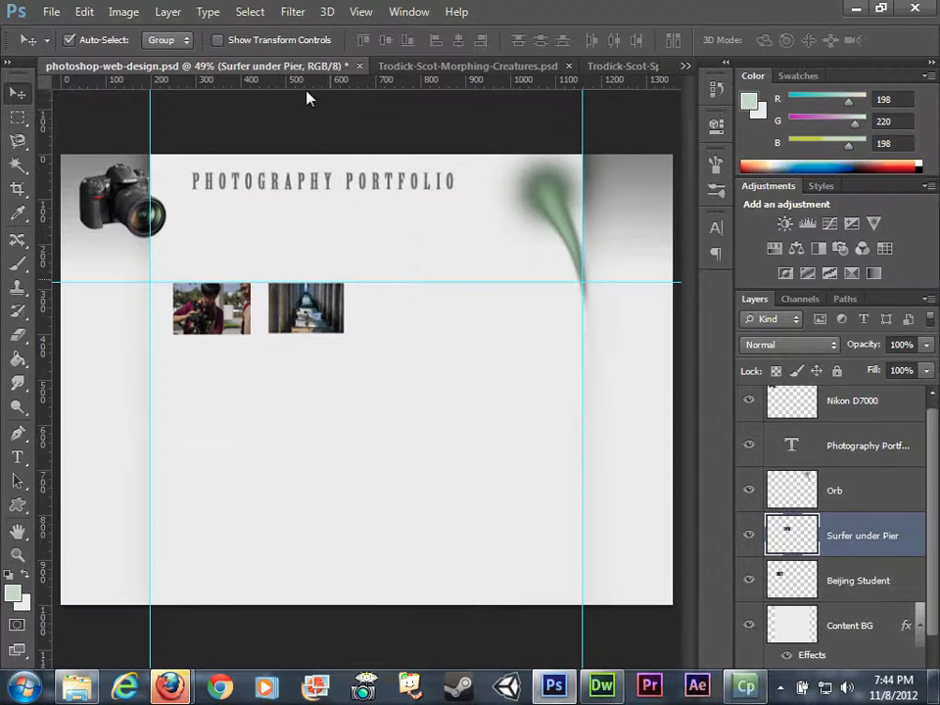
pyautogui.moveTo(308, 82); pyautogui.dragTo(324, 338)
pyautogui.moveTo(273, 82); pyautogui.dragTo(302, 358)
pyautogui.moveTo(290, 80)
pyautogui.mouseDown()
pyautogui.moveTo(297, 429)
pyautogui.moveTo(284, 81)
pyautogui.mouseUp()
# Step: Reposition the middle guide near the Beijing Student photo's bottom edge and scale that photo down so it ends on the guide
pyautogui.hotkey('ctrl', 'space')
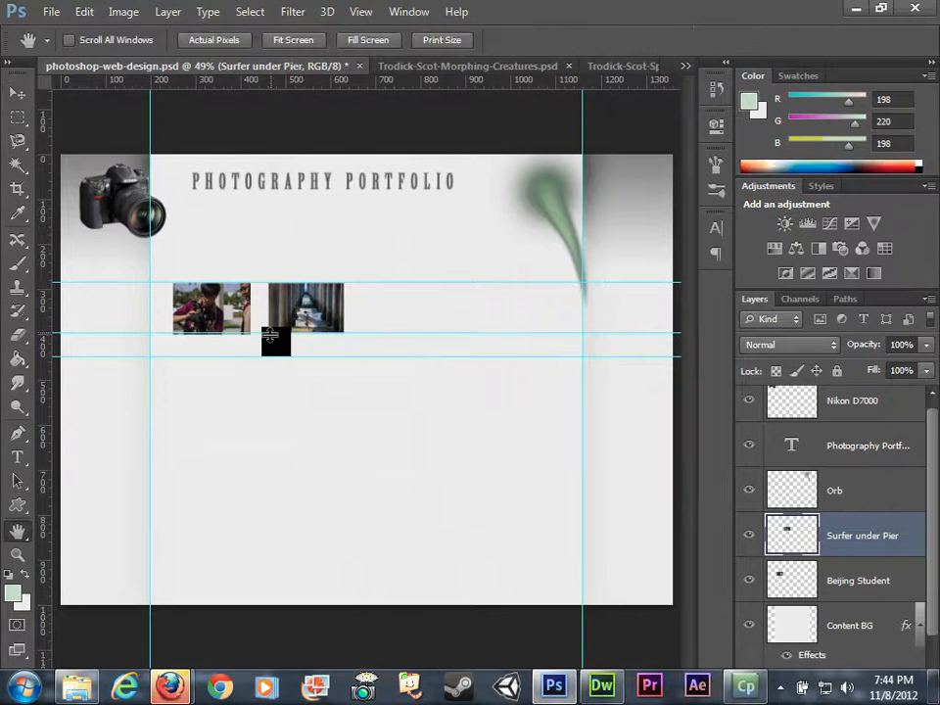
pyautogui.keyDown('ctrl'); pyautogui.click(224, 303); pyautogui.keyUp('ctrl')
pyautogui.keyDown('ctrl'); pyautogui.click(226, 292); pyautogui.keyUp('ctrl')
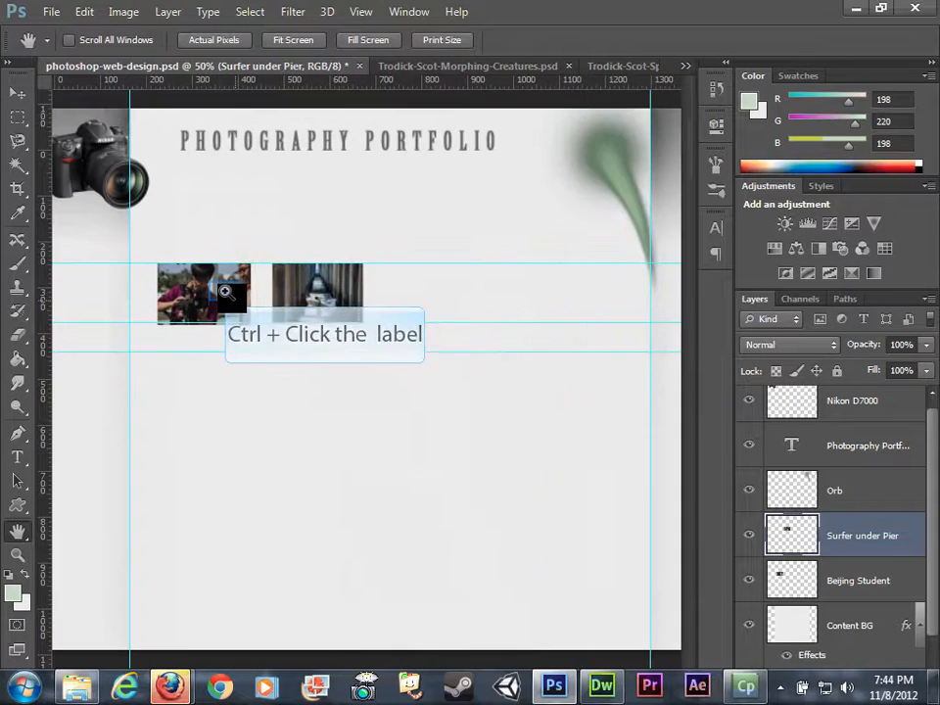
pyautogui.keyDown('ctrl'); pyautogui.click(225, 292); pyautogui.keyUp('ctrl')
pyautogui.keyDown('ctrl'); pyautogui.click(225, 297); pyautogui.keyUp('ctrl')
pyautogui.keyDown('ctrl'); pyautogui.click(201, 326); pyautogui.keyUp('ctrl')
pyautogui.moveTo(200, 328); pyautogui.dragTo(324, 307)
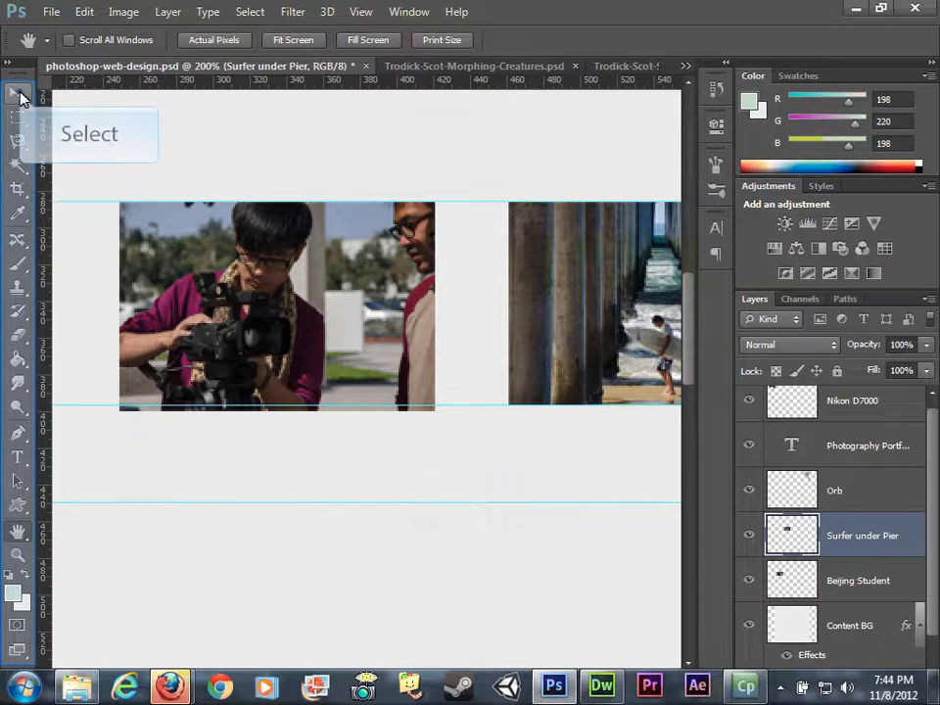
pyautogui.click(22, 98)
pyautogui.moveTo(88, 406); pyautogui.dragTo(86, 413)
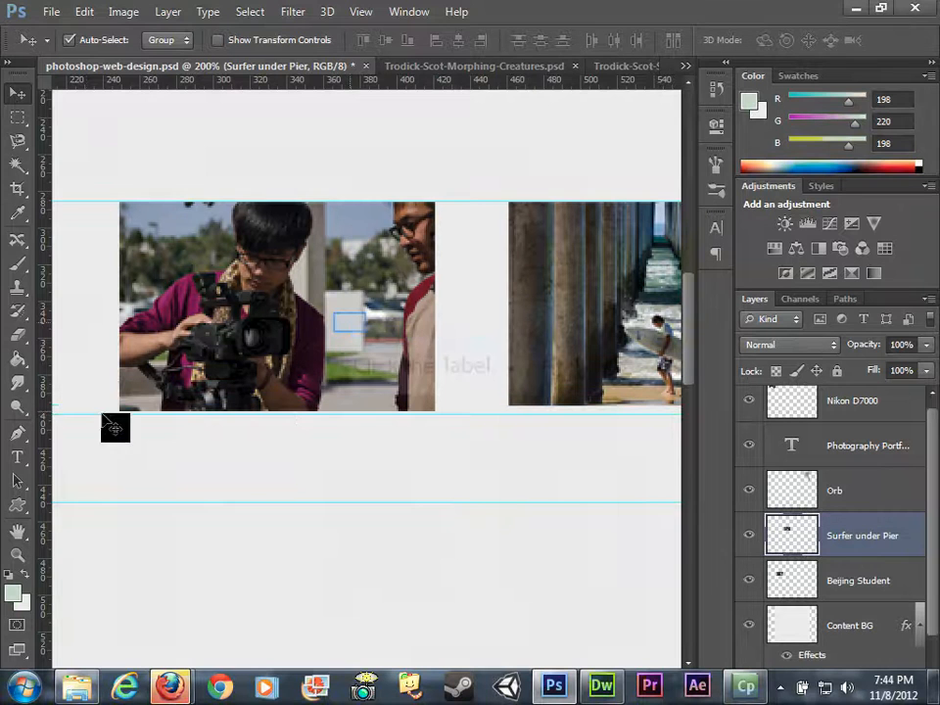
pyautogui.click(362, 335)
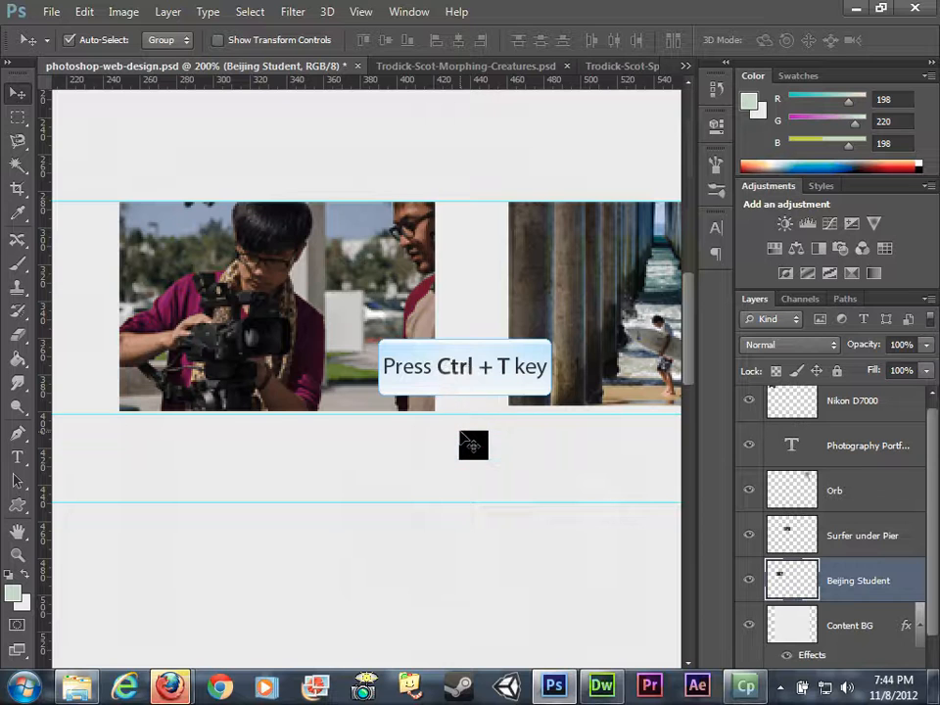
pyautogui.hotkey('ctrl', 't')
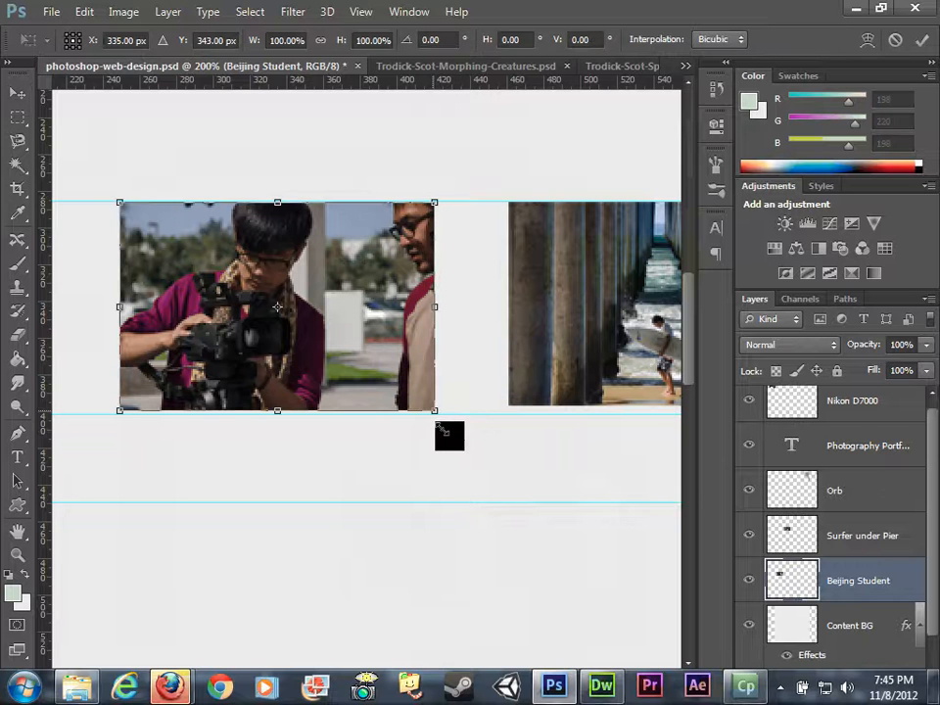
pyautogui.moveTo(431, 408); pyautogui.dragTo(468, 405)
pyautogui.press('Return')
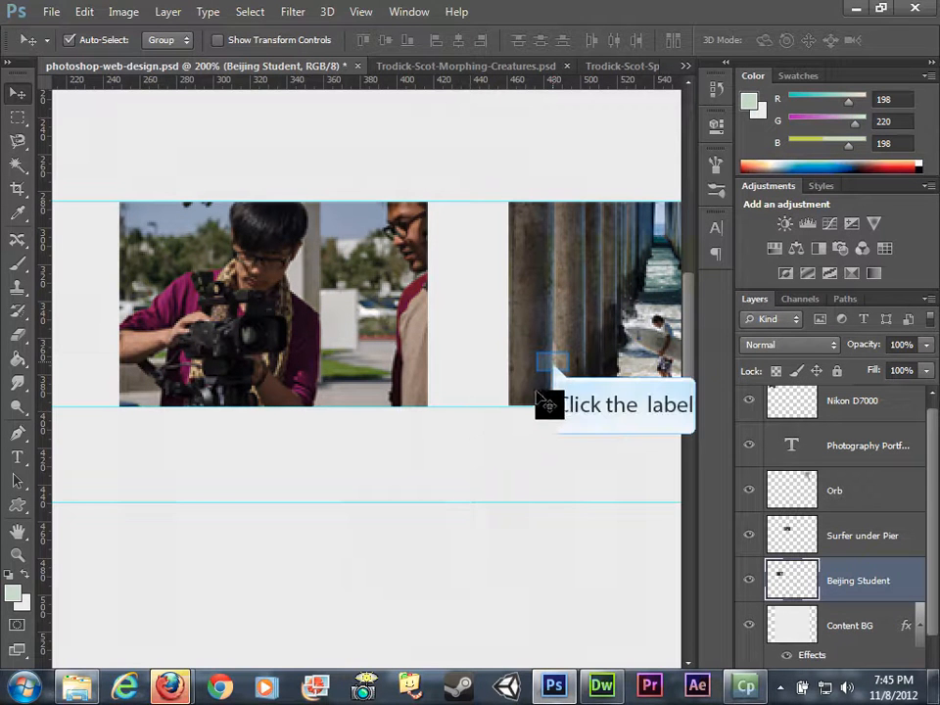
# Step: Enlarge the Surfer under Pier photo to 168 × 112 px with Free Transform so its bottom edge meets the guide
pyautogui.click(554, 377)
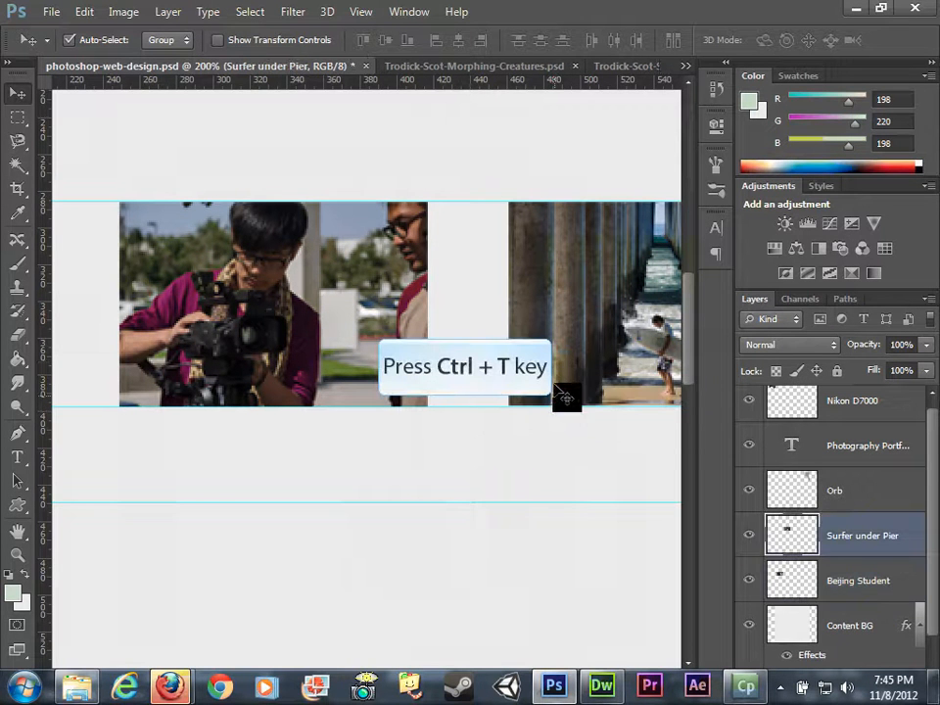
pyautogui.hotkey('ctrl', 't')
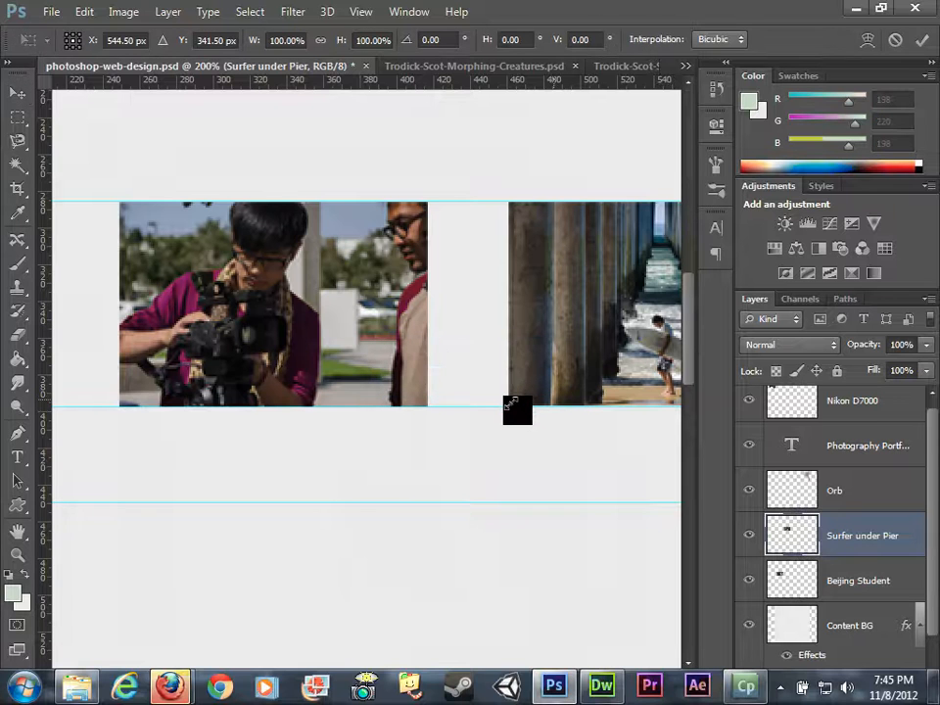
pyautogui.moveTo(501, 405)
pyautogui.mouseDown()
pyautogui.moveTo(496, 411)
pyautogui.moveTo(507, 406)
pyautogui.mouseUp()
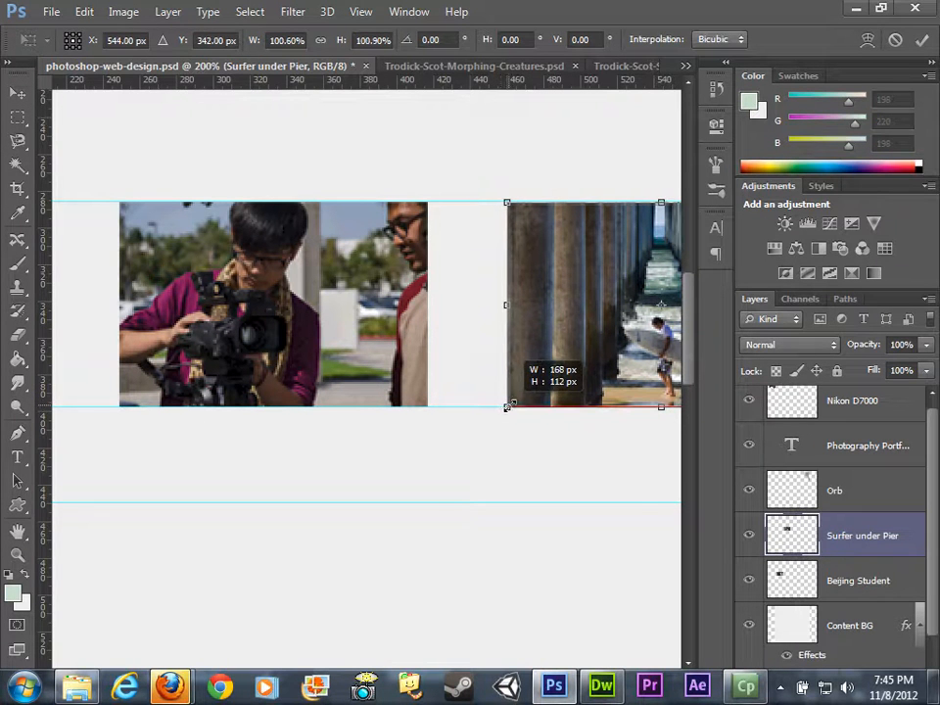
pyautogui.press('Return')
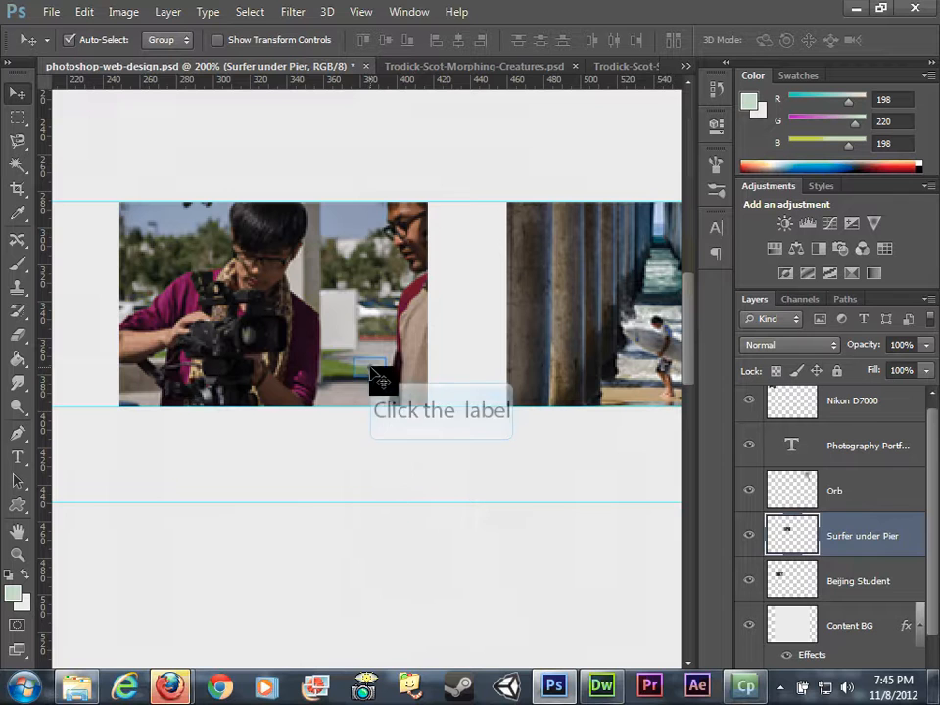
# Step: Check the Beijing Student photo's bounds against the guides with Free Transform
pyautogui.click(382, 380)
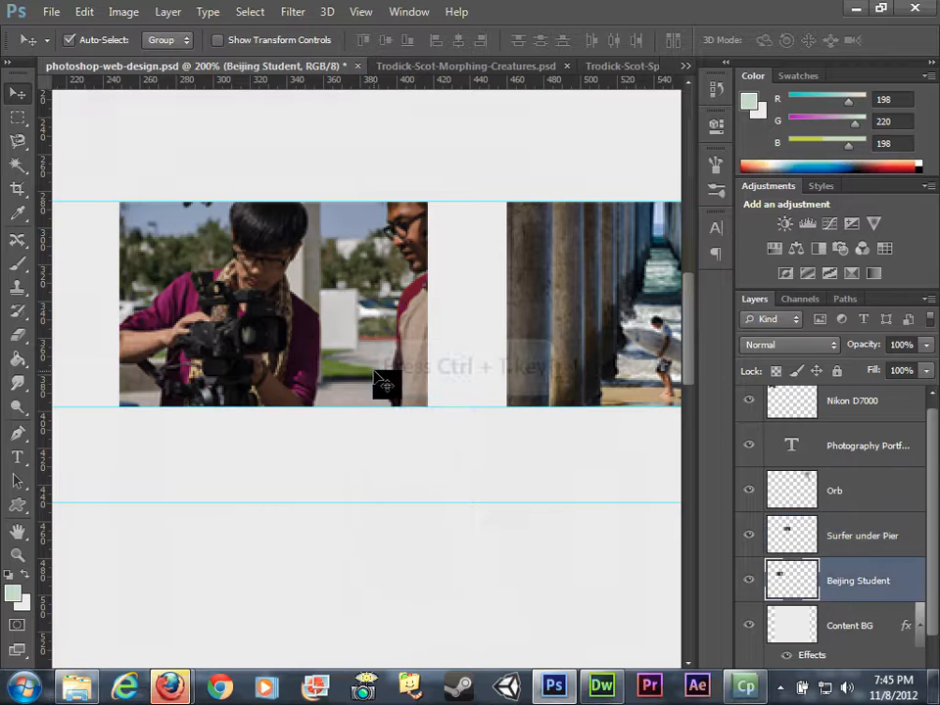
pyautogui.hotkey('ctrl', 't')
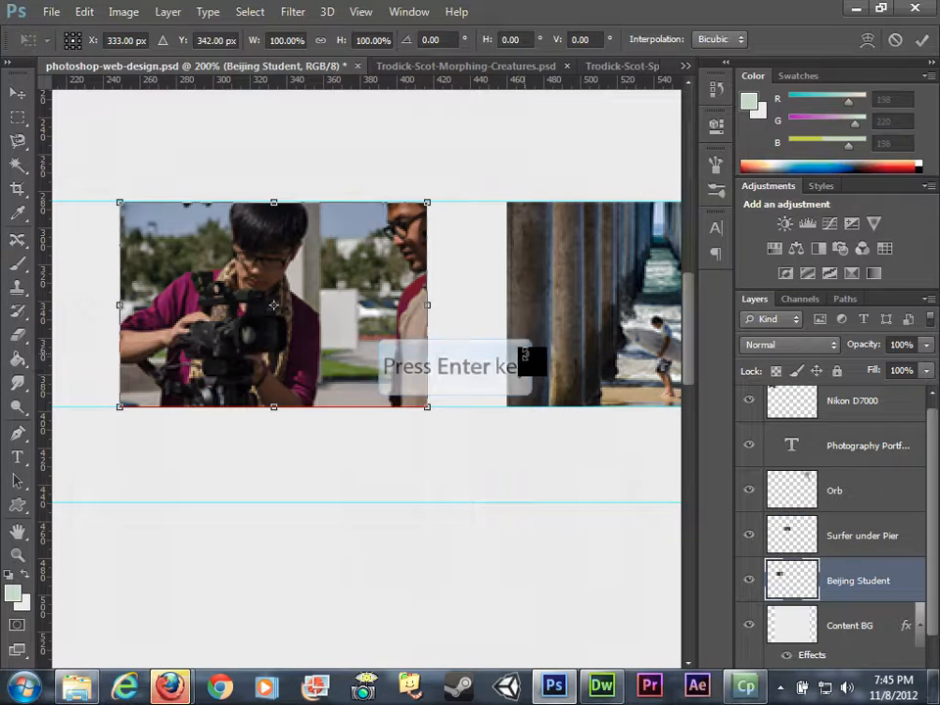
pyautogui.press('Return')
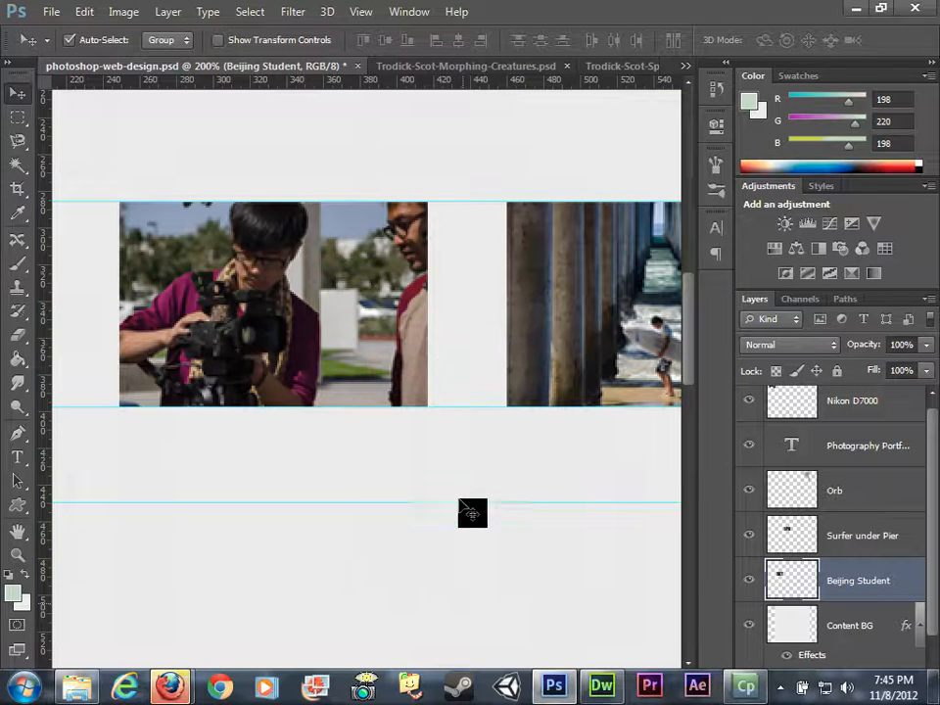
# Step: Open DSC_7813-M.jpg, DSC_7934-M.jpg, DSC_7962-M.jpg, DSC_7997-M.jpg, DSCN2162-M.jpg and DSCN2188-M.jpg together from the Photoshop-Web-Design folder
pyautogui.hotkey('ctrl', '0')
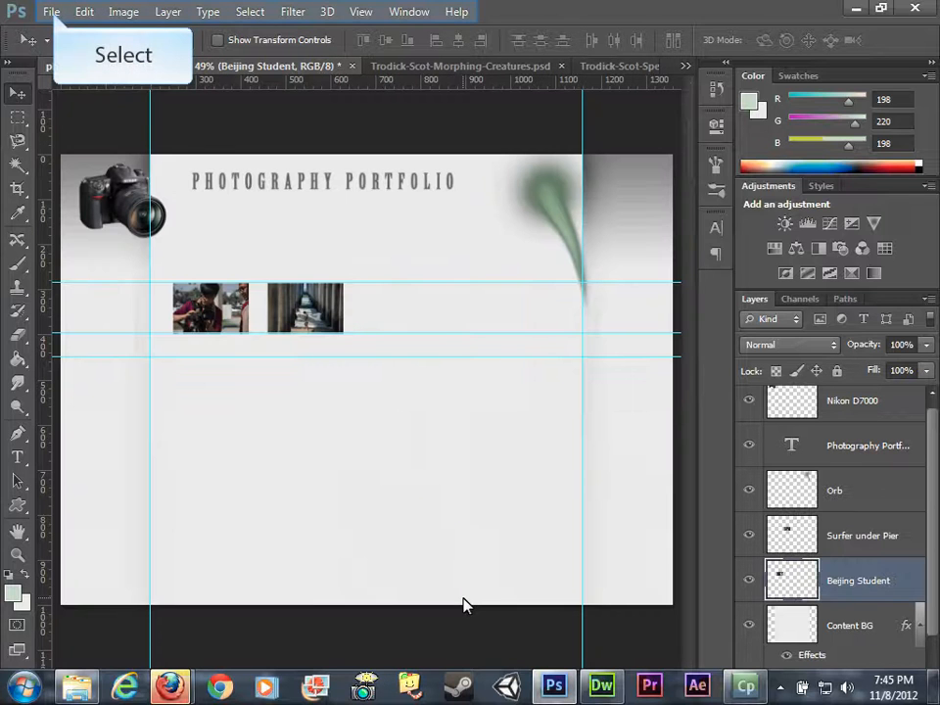
pyautogui.click(50, 12)
pyautogui.click(65, 49)
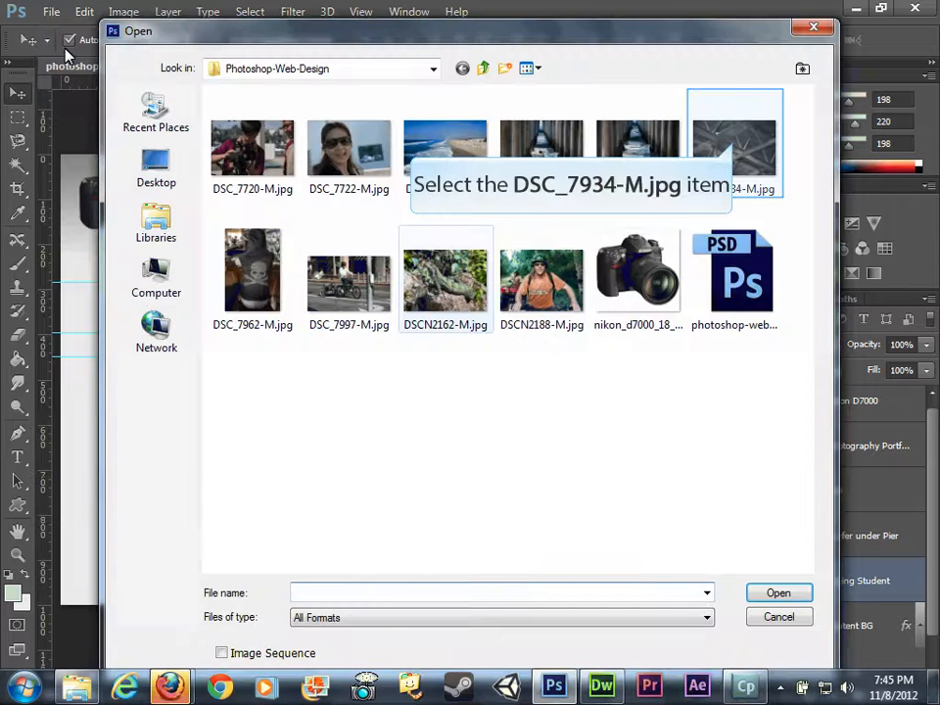
pyautogui.click(732, 145)
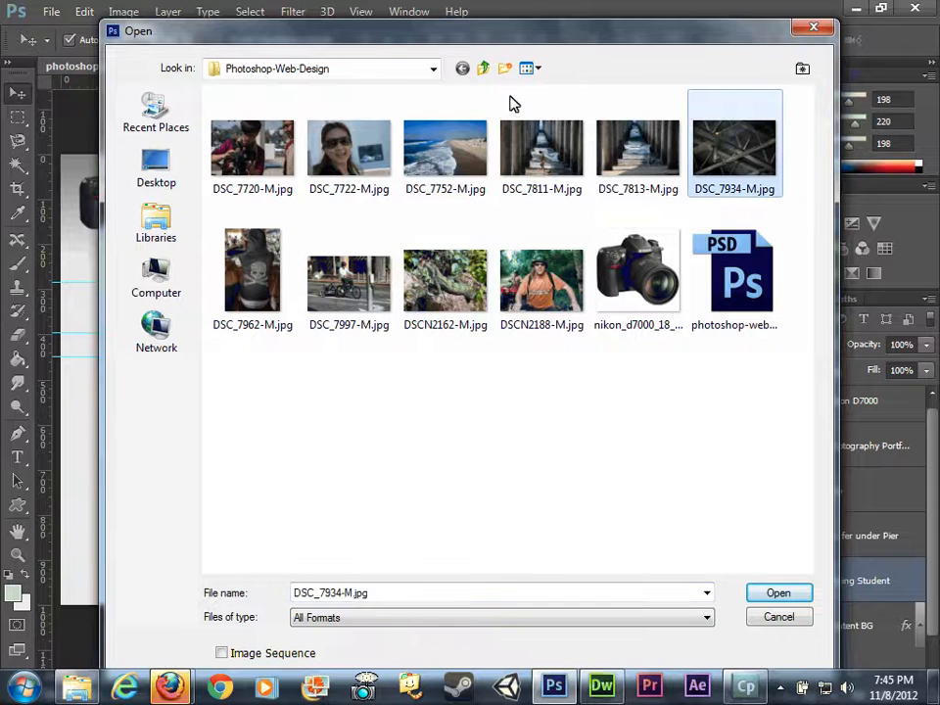
pyautogui.moveTo(480, 41); pyautogui.dragTo(570, 430)
pyautogui.moveTo(669, 431); pyautogui.dragTo(614, 200)
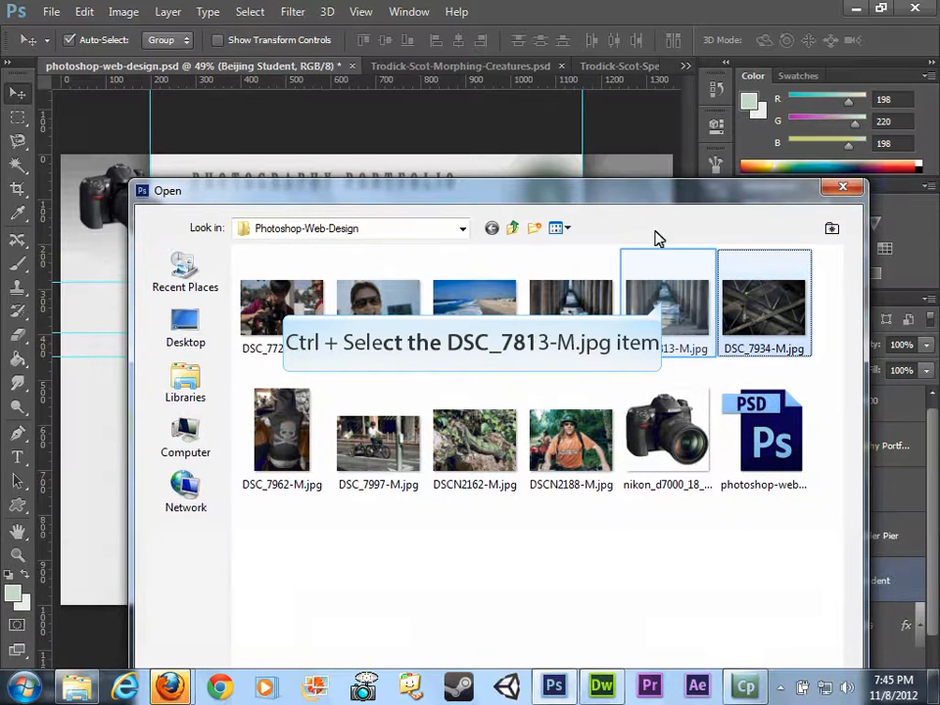
pyautogui.keyDown('ctrl'); pyautogui.click(664, 288); pyautogui.keyUp('ctrl')
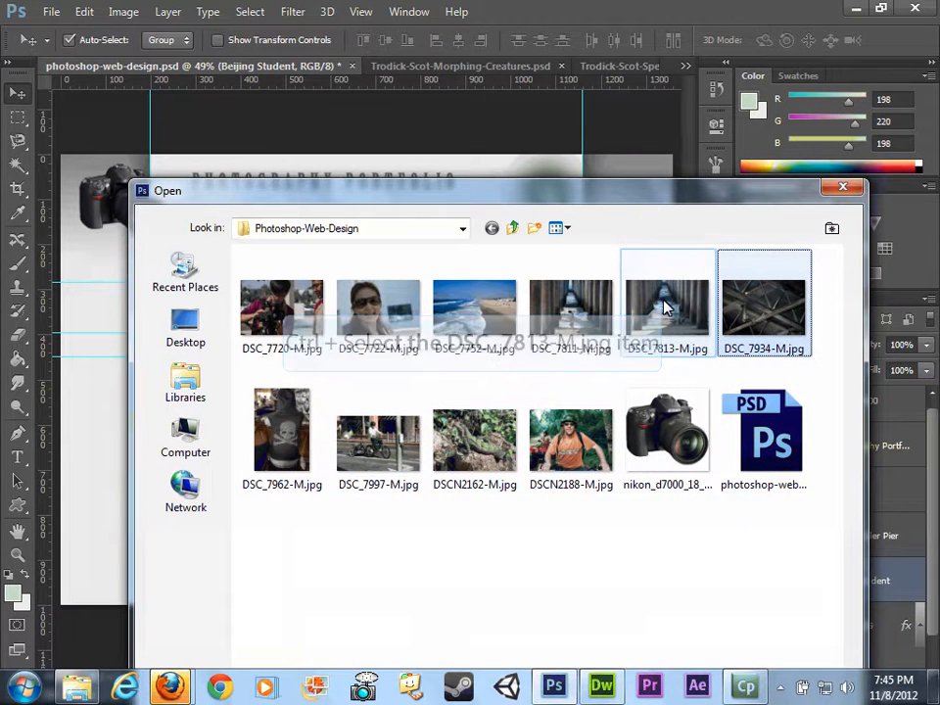
pyautogui.keyDown('ctrl'); pyautogui.click(395, 459); pyautogui.keyUp('ctrl')
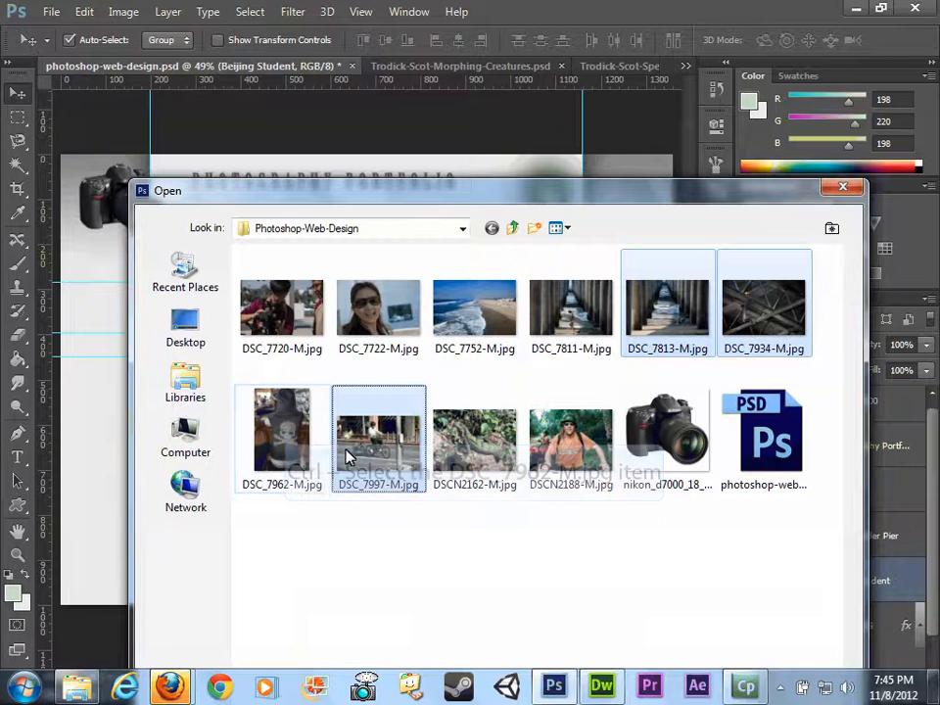
pyautogui.keyDown('ctrl'); pyautogui.click(287, 437); pyautogui.keyUp('ctrl')
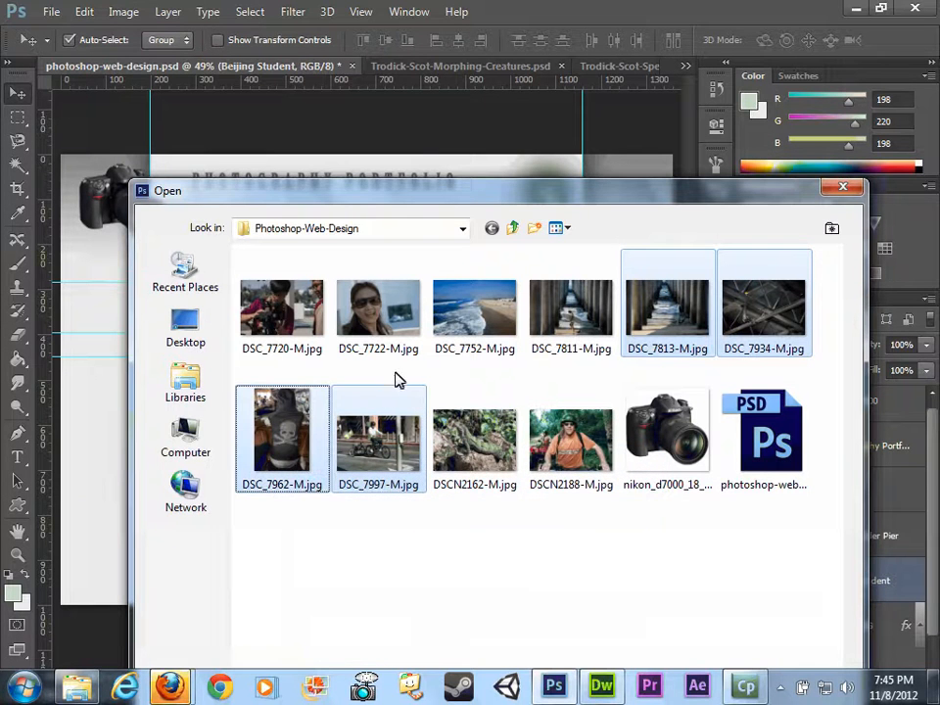
pyautogui.moveTo(439, 194)
pyautogui.mouseDown()
pyautogui.moveTo(455, 520)
pyautogui.moveTo(437, 198)
pyautogui.mouseUp()
pyautogui.keyDown('ctrl'); pyautogui.click(573, 440); pyautogui.keyUp('ctrl')
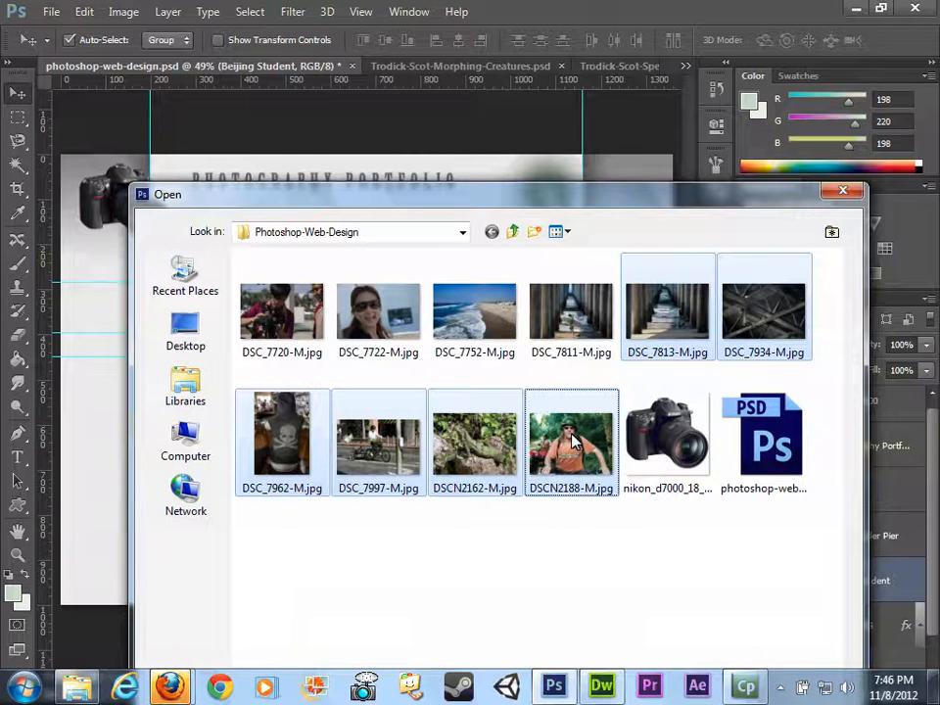
pyautogui.moveTo(533, 203); pyautogui.dragTo(515, 52)
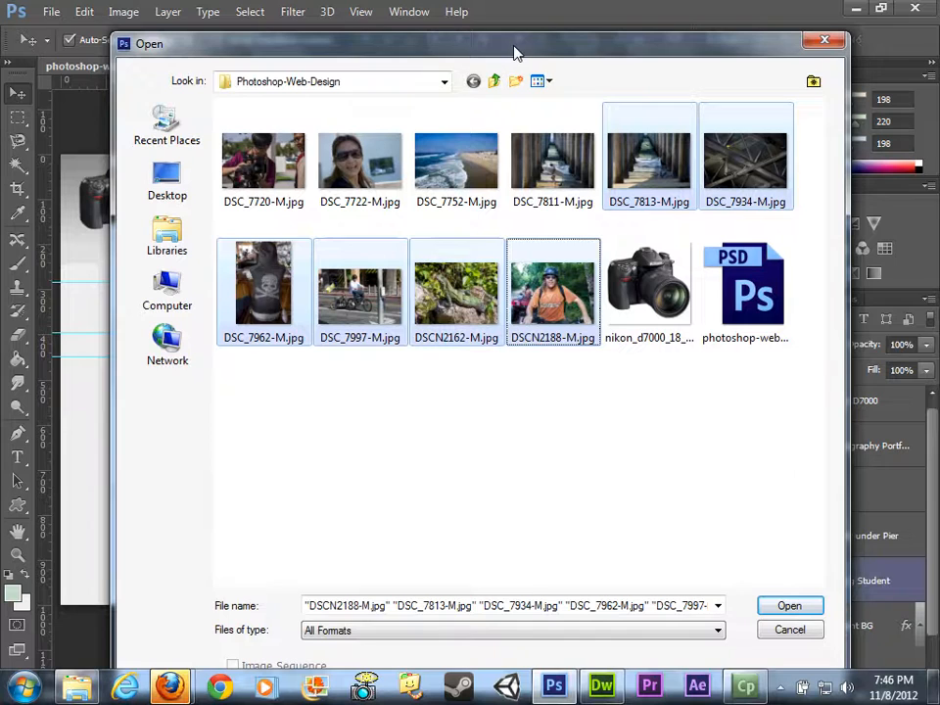
pyautogui.click(799, 608)
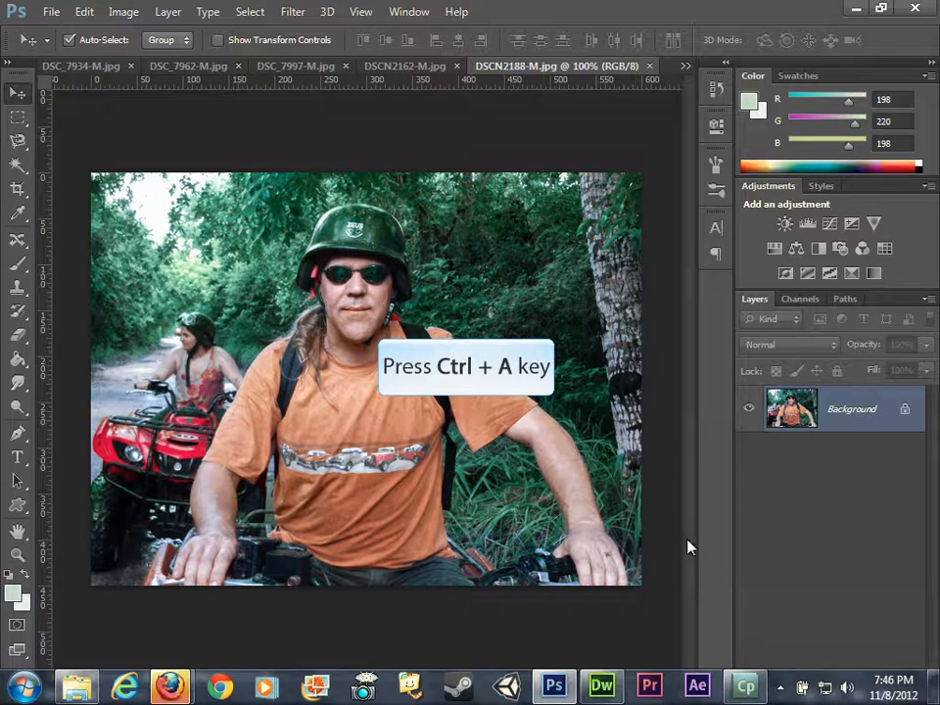
# Step: Copy the entire DSCN2188-M.jpg image and paste it into photoshop-web-design.psd
pyautogui.hotkey('ctrl', 'a')
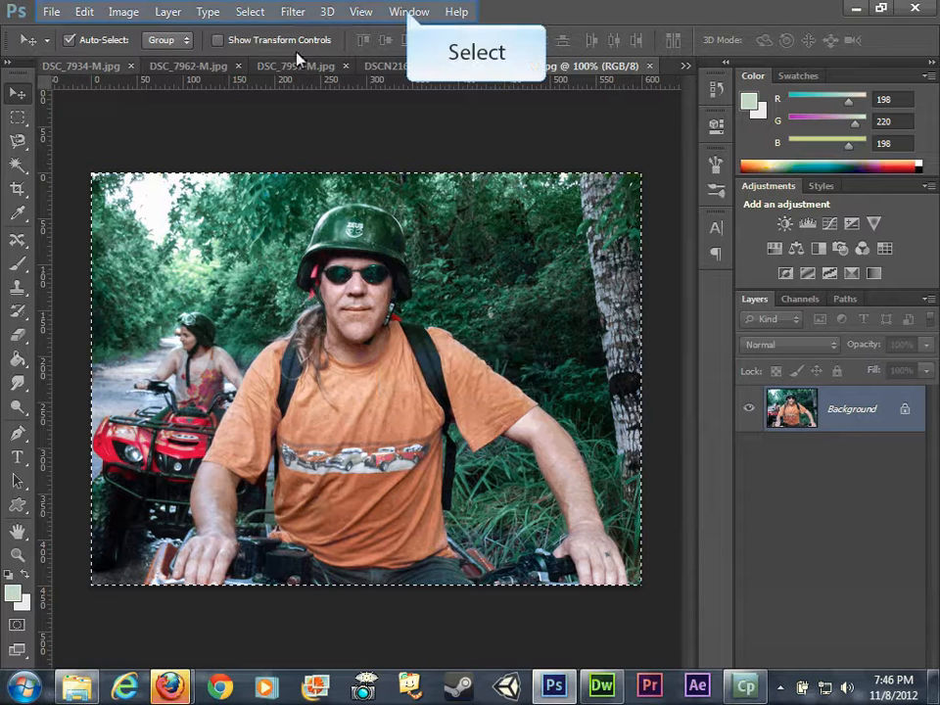
pyautogui.click(409, 11)
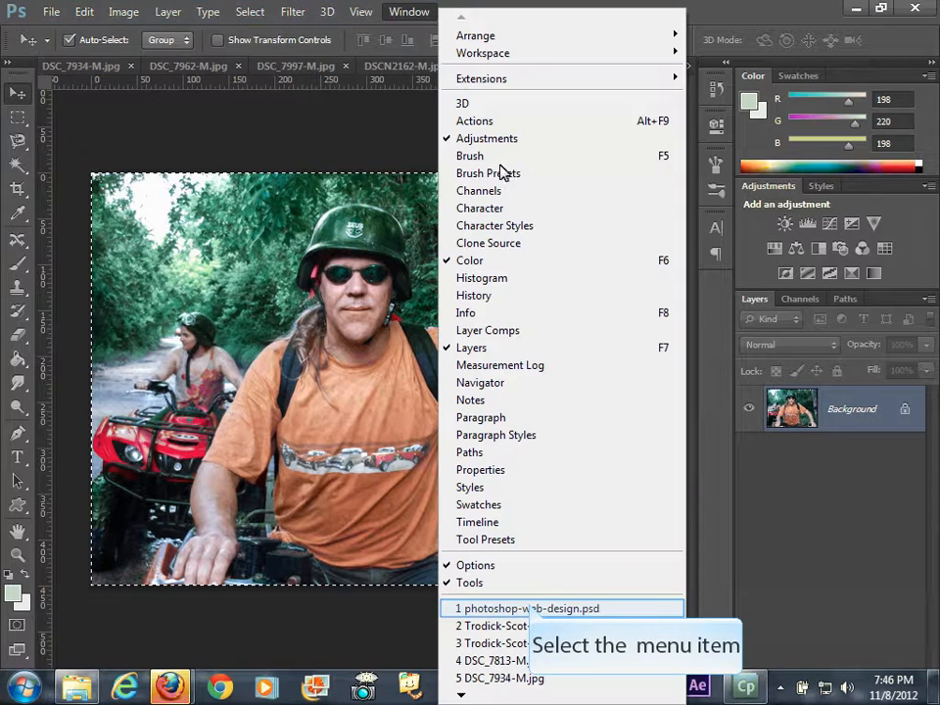
pyautogui.click(532, 608)
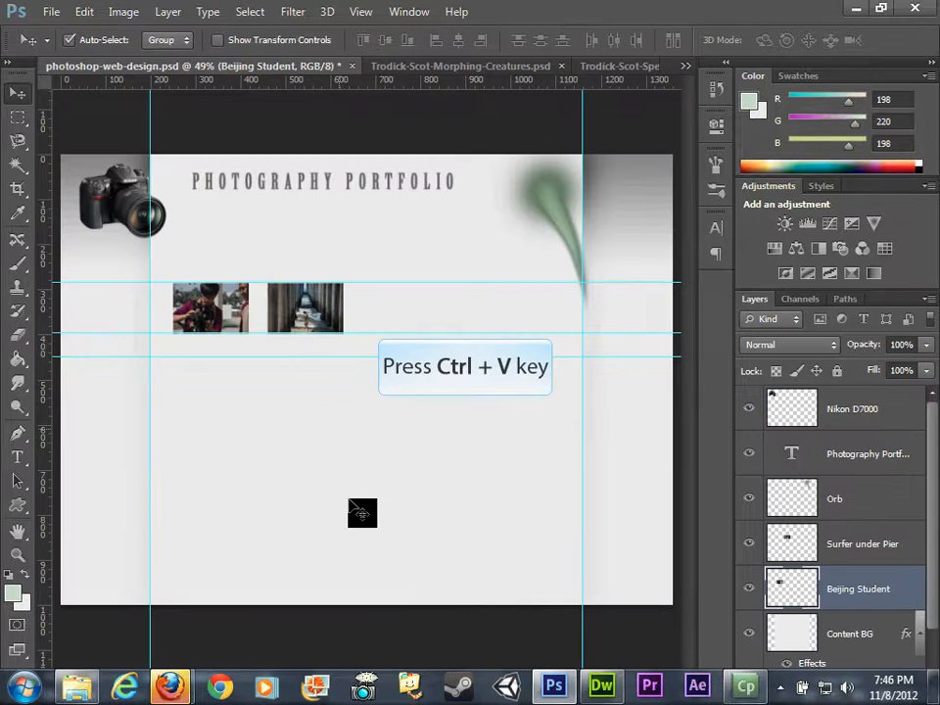
pyautogui.hotkey('ctrl', 'v')
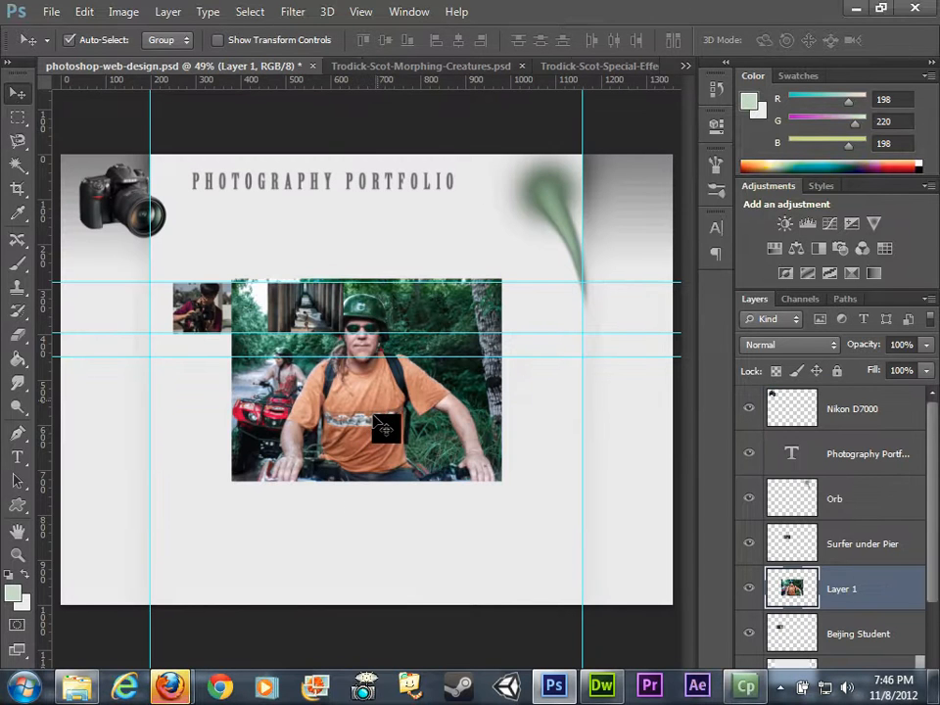
# Step: Place the pasted quad-bike photo beside the Surfer under Pier thumbnail and scale it to 24.67% so it fits between the upper two guides
pyautogui.moveTo(381, 403); pyautogui.dragTo(509, 412)
pyautogui.hotkey('ctrl', 't')
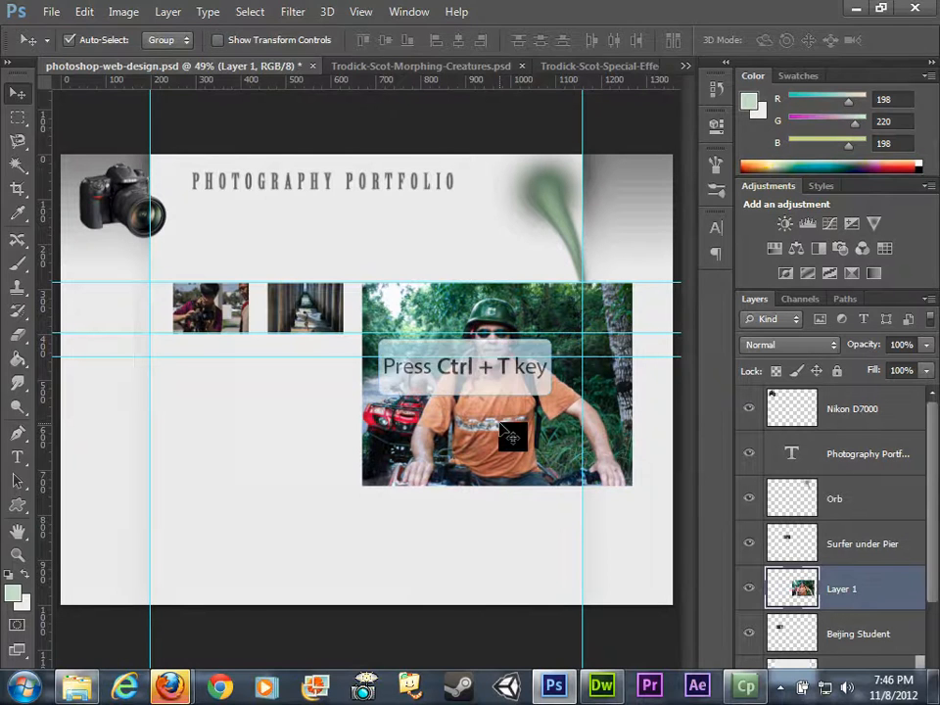
pyautogui.moveTo(631, 484); pyautogui.dragTo(428, 335)
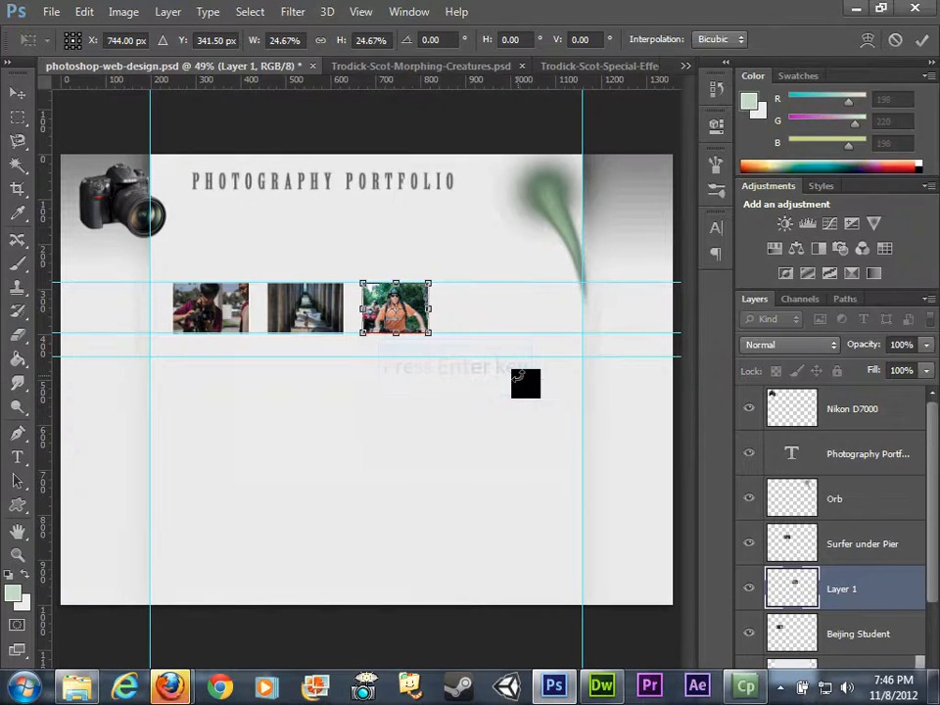
pyautogui.press('Return')
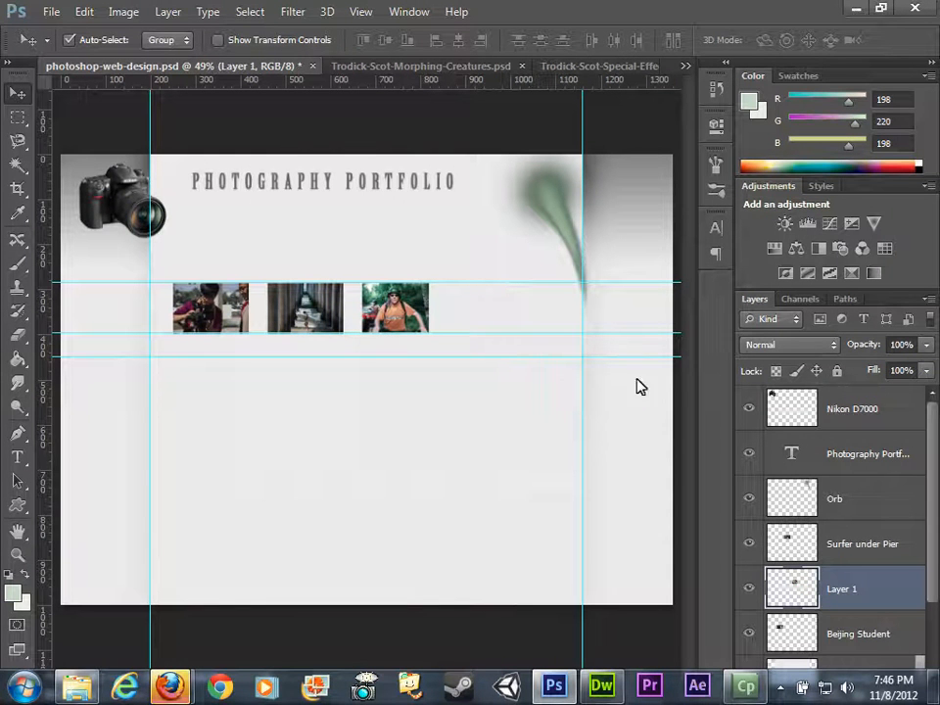
# Step: Rename the quad-bike photo's layer with the pictured man's first name
pyautogui.moveTo(932, 516); pyautogui.dragTo(933, 583)
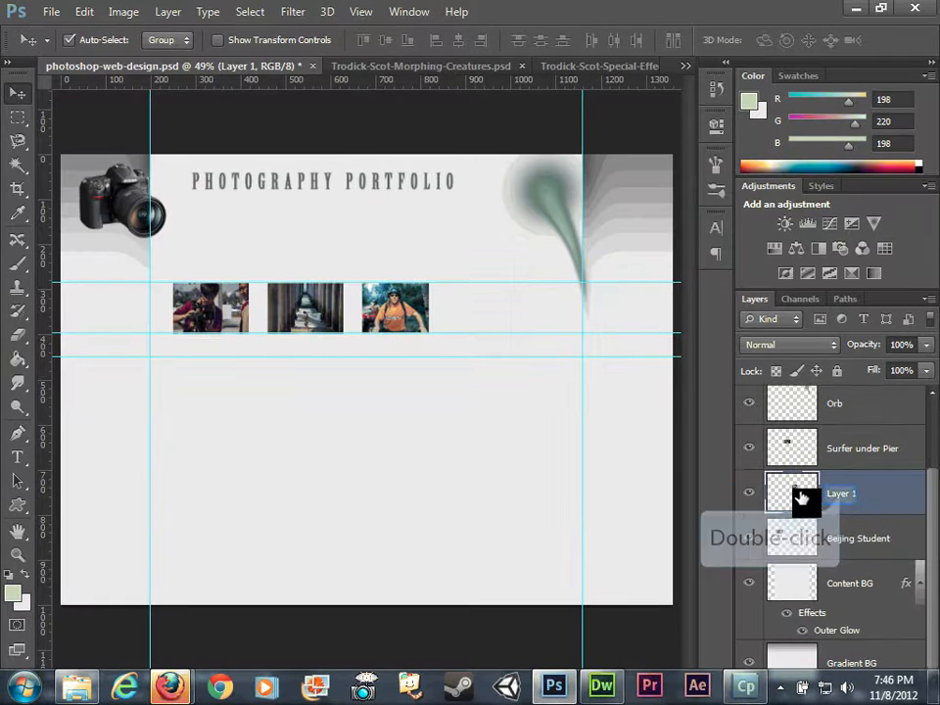
pyautogui.doubleClick(842, 494)
pyautogui.write('Sean')
pyautogui.press('Return')
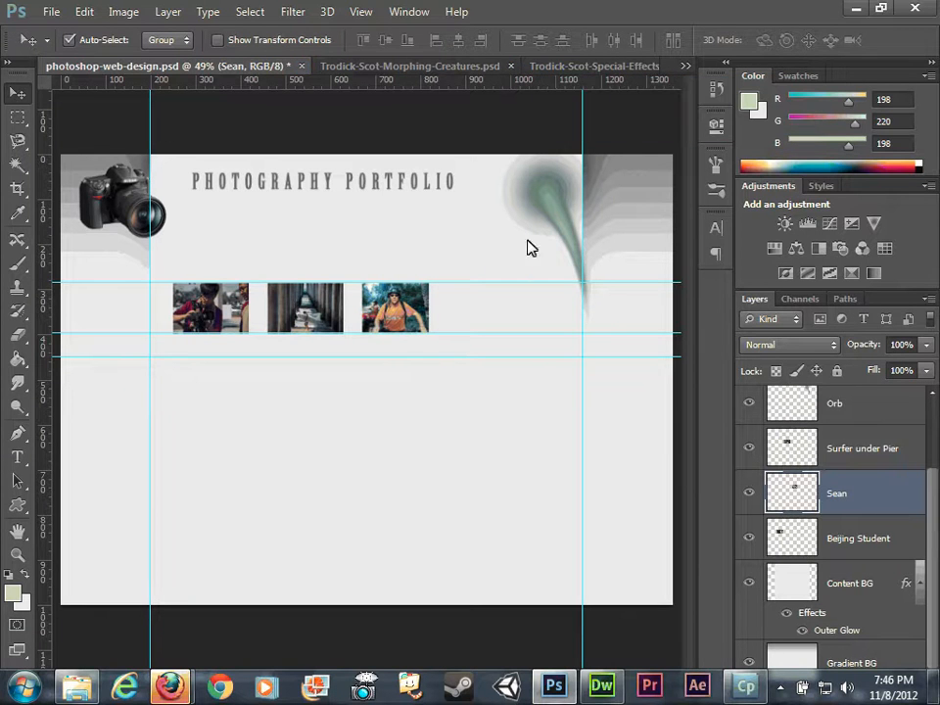
# Step: Close the Morphing-Creatures and Special-Effects documents without saving changes
pyautogui.click(508, 66)
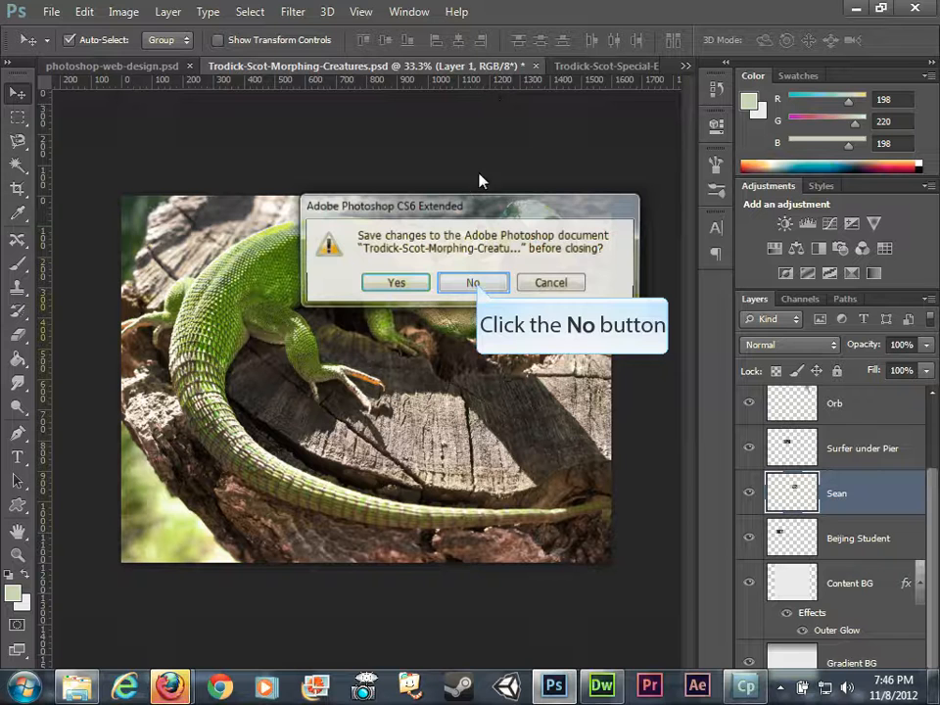
pyautogui.click(473, 283)
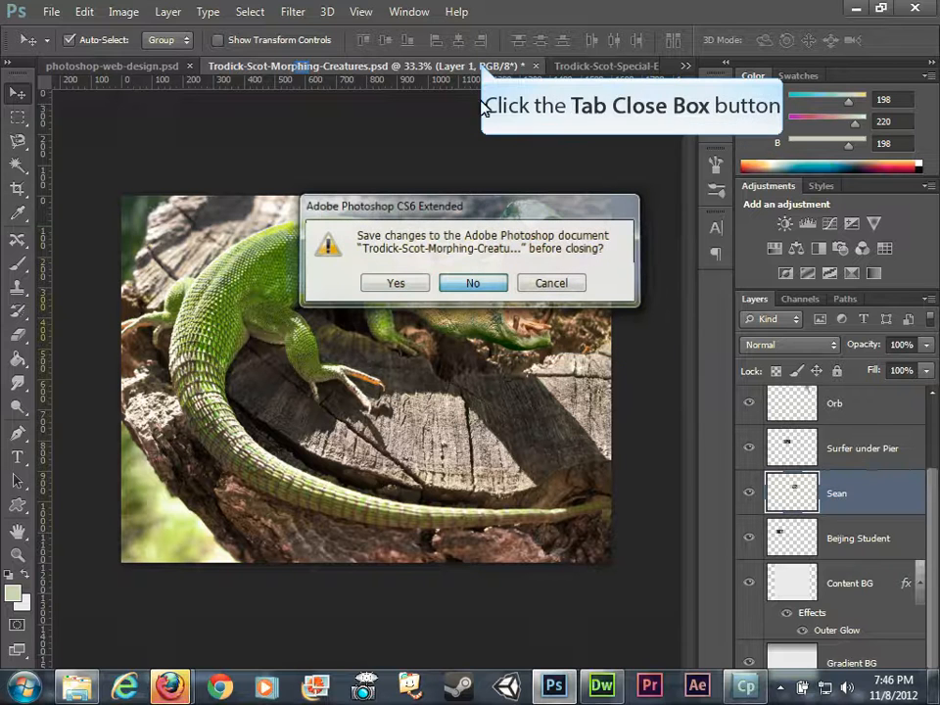
pyautogui.click(483, 68)
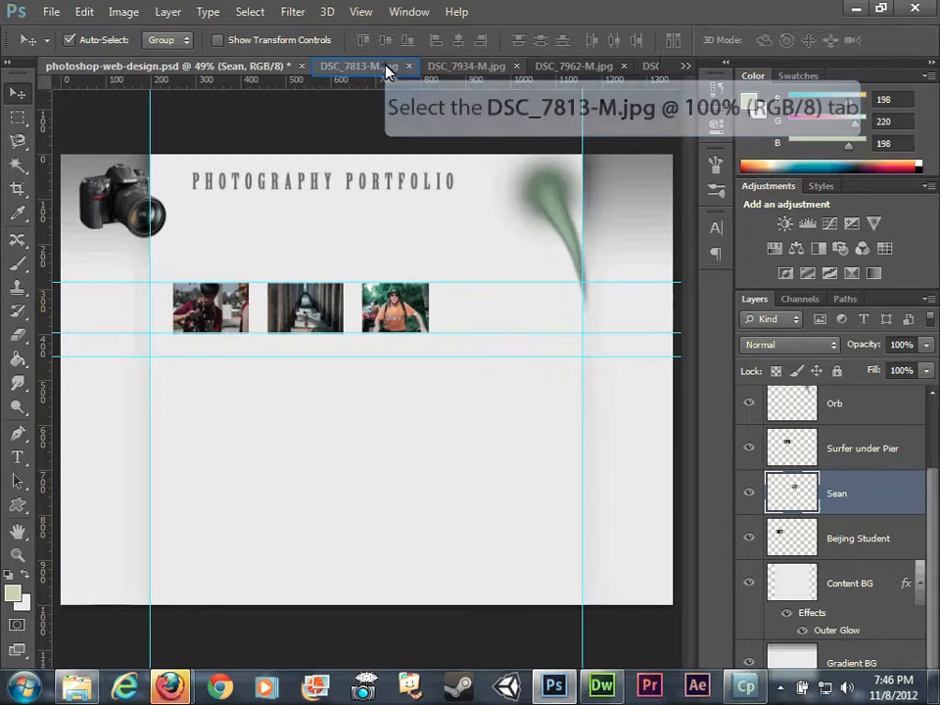
# Step: Copy the entire DSC_7813-M.jpg image and paste it into photoshop-web-design.psd
pyautogui.click(387, 71)
pyautogui.hotkey('ctrl', 'a')
pyautogui.click(147, 69)
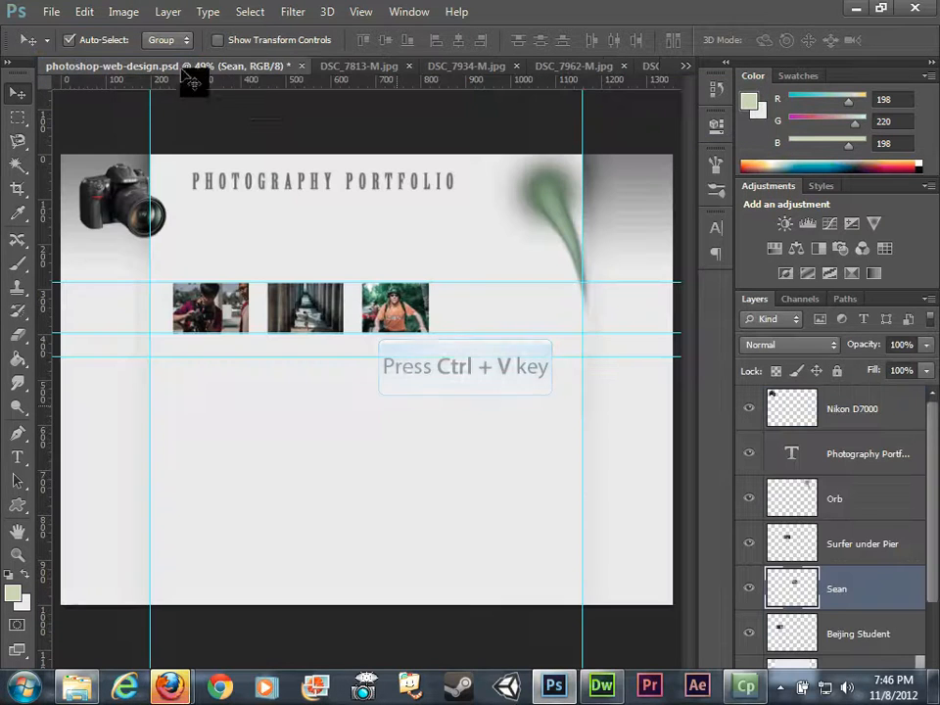
pyautogui.hotkey('ctrl', 'v')
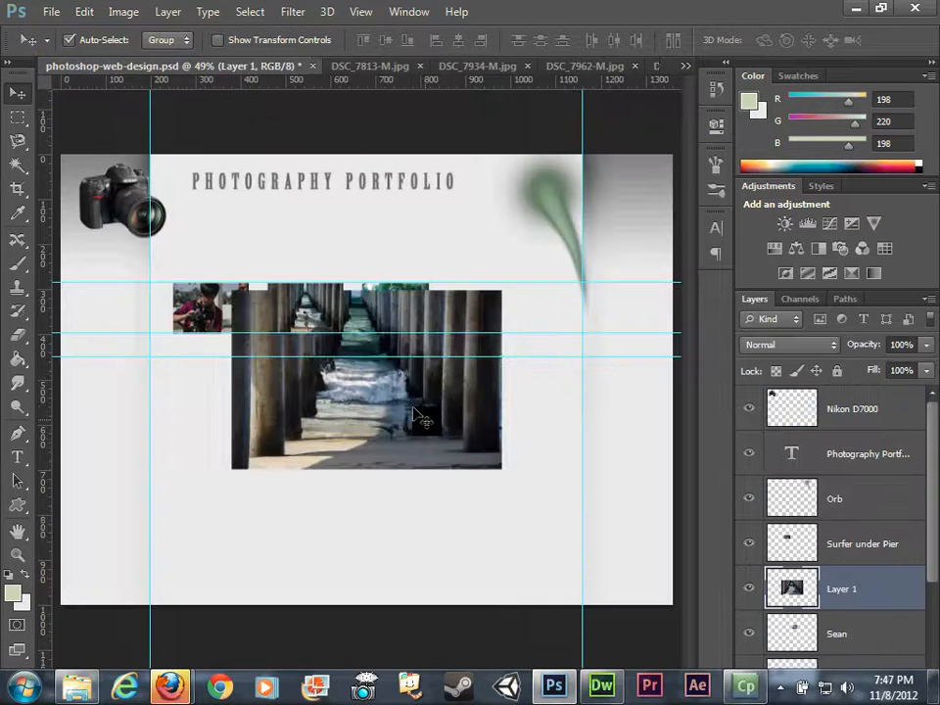
# Step: Scale the pasted pier photo to about 28% between the upper two guides and place it at the right end of the thumbnail row
pyautogui.moveTo(428, 422); pyautogui.dragTo(486, 418)
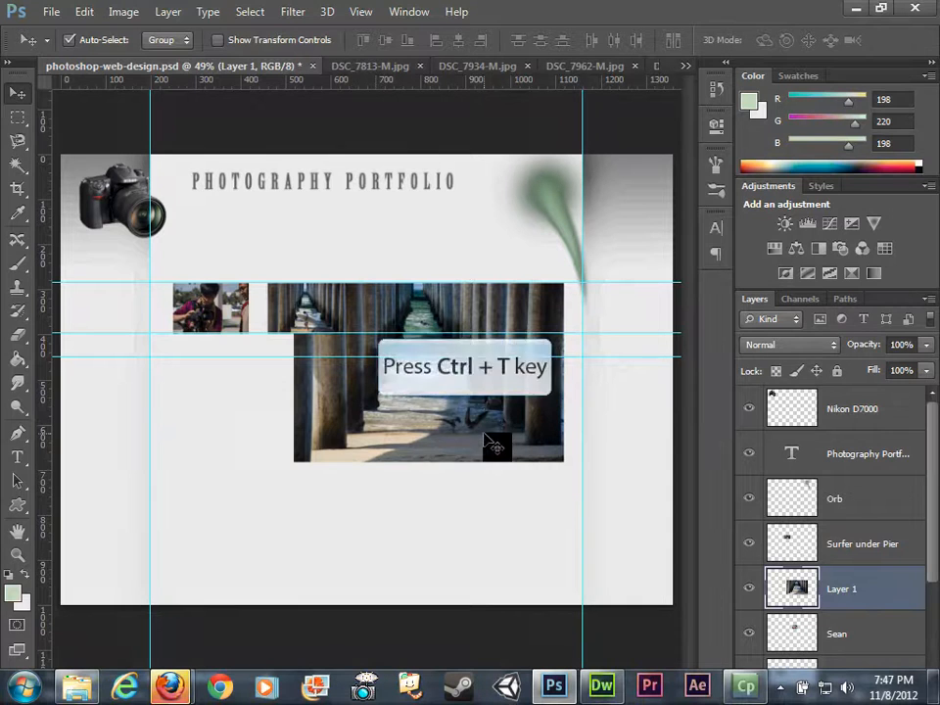
pyautogui.hotkey('ctrl', 't')
pyautogui.moveTo(293, 461); pyautogui.dragTo(485, 338)
pyautogui.press('Return')
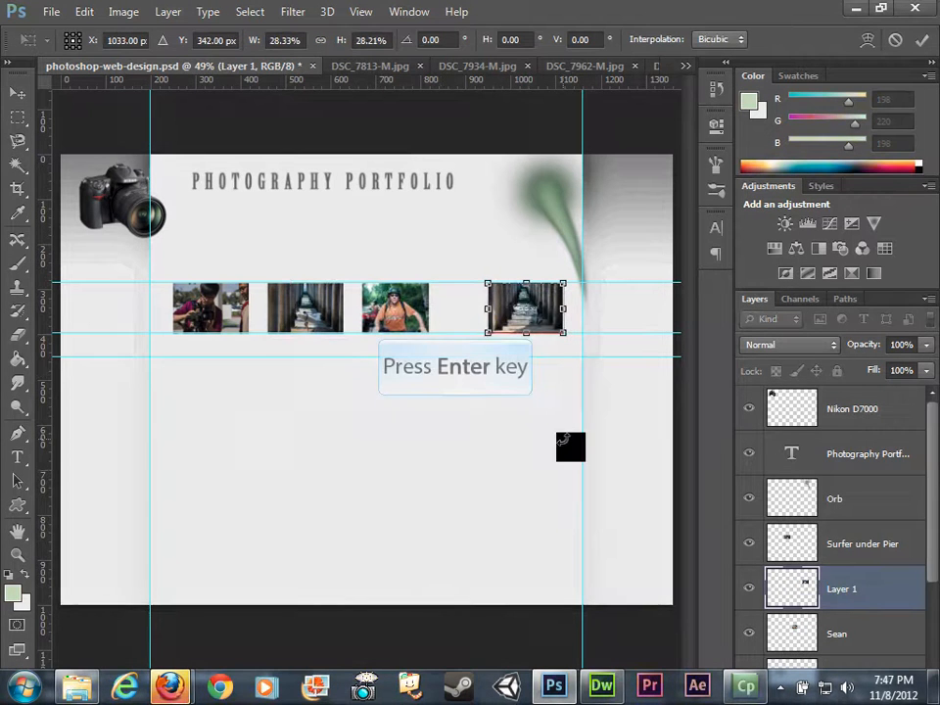
pyautogui.moveTo(539, 329); pyautogui.dragTo(523, 321)
# Step: Rename the new pier photo's layer as Pier-Birds
pyautogui.doubleClick(840, 589)
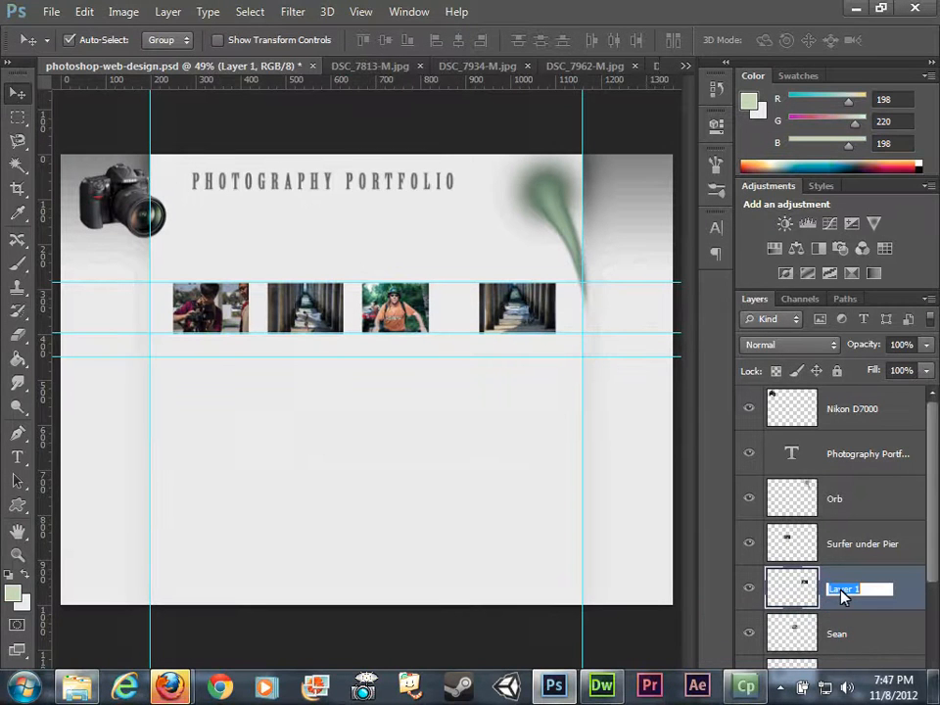
pyautogui.write('Pier-Birds')
pyautogui.press('Return')
# Step: Select the four photo layers from Surfer under Pier through Beijing Student and float the Layers panel over the canvas
pyautogui.hotkey('ctrl', 'space')
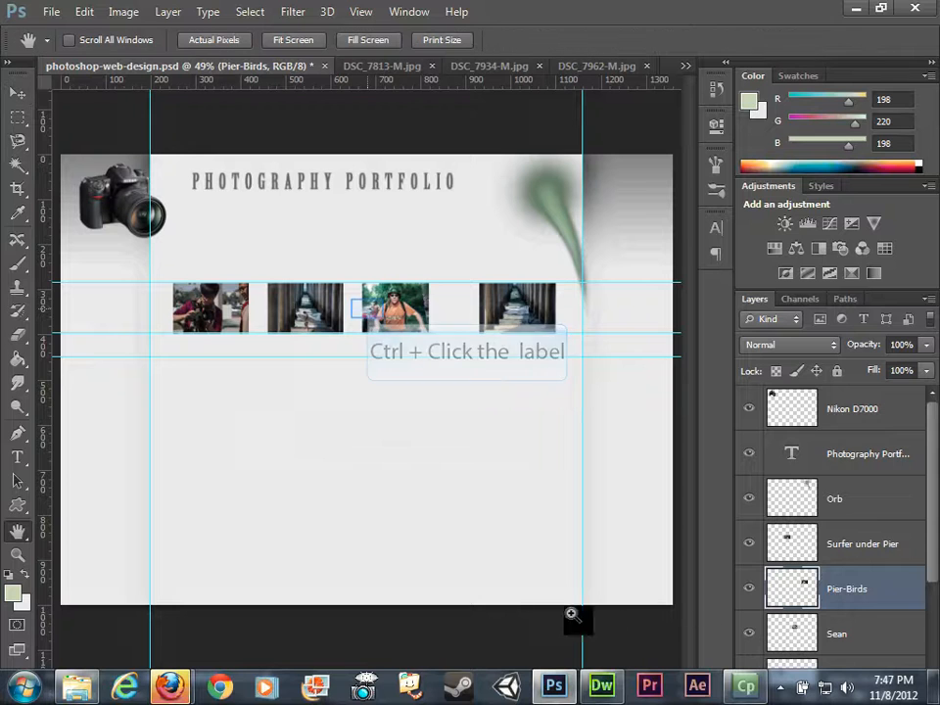
pyautogui.click(367, 308)
pyautogui.click(367, 309)
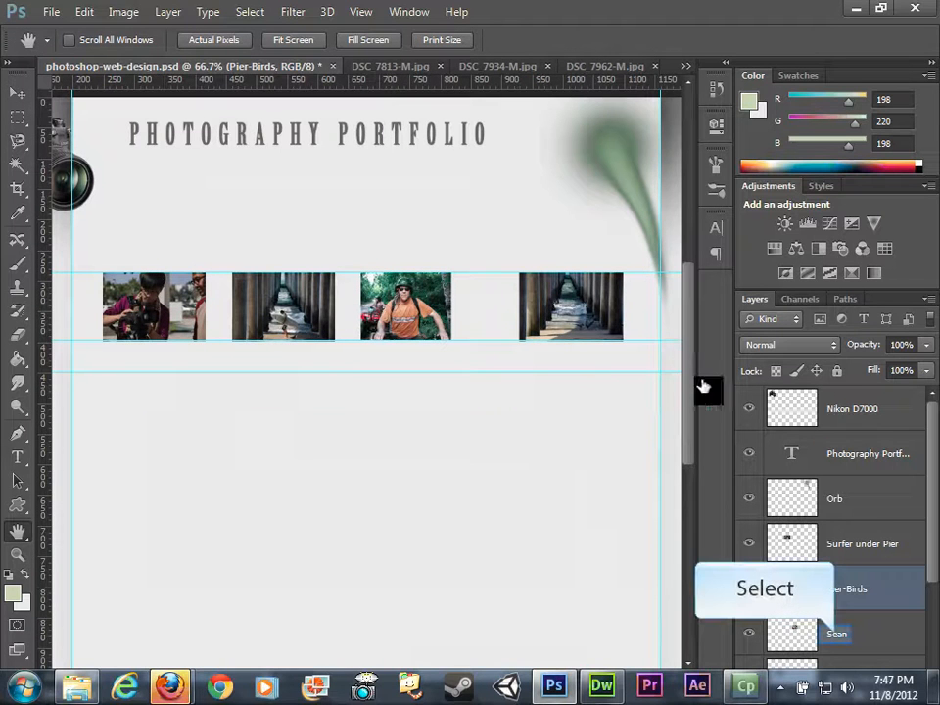
pyautogui.click(837, 631)
pyautogui.scroll(-1, 838, 623)
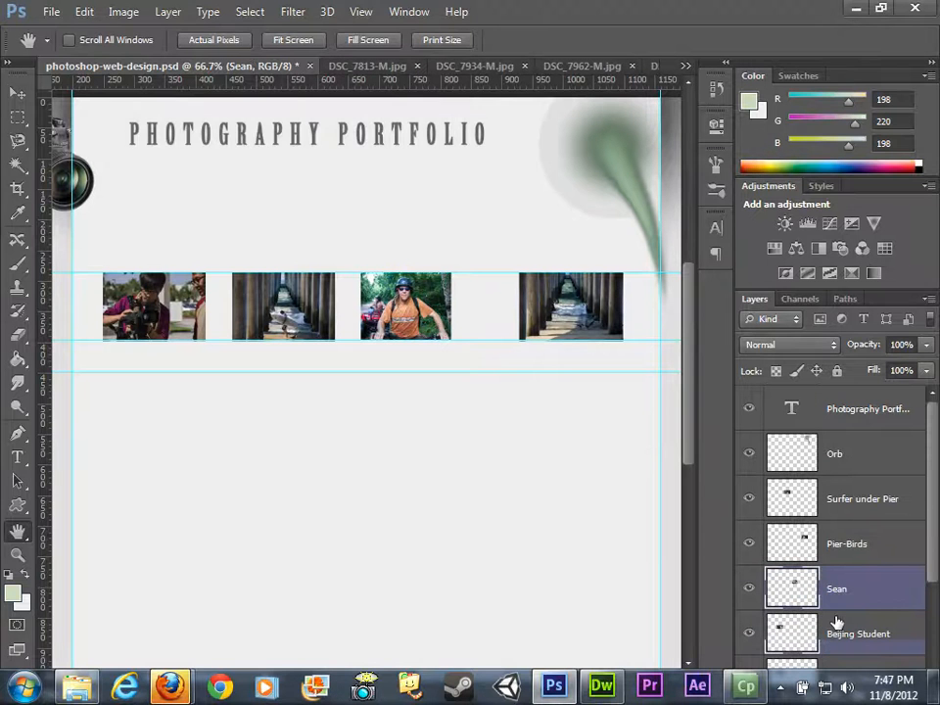
pyautogui.scroll(-1, 837, 623)
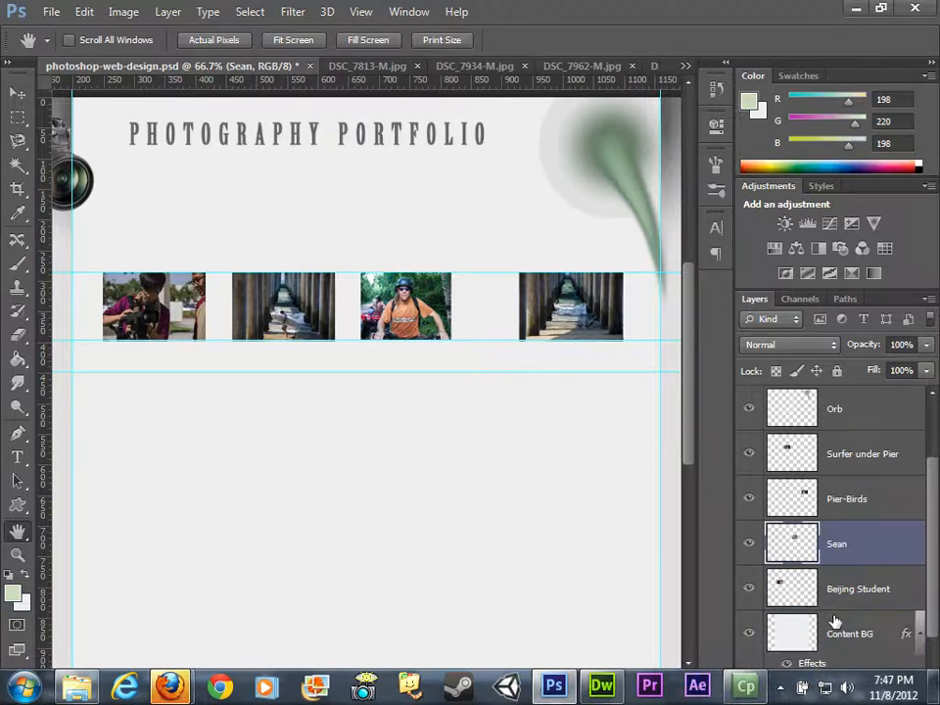
pyautogui.click(15, 92)
pyautogui.click(287, 311)
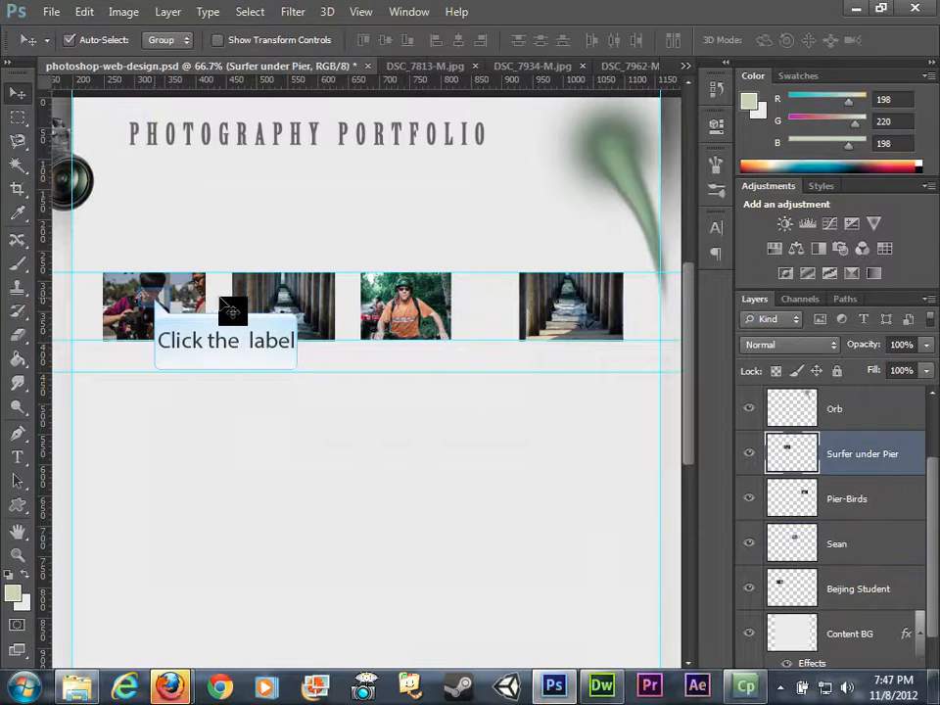
pyautogui.click(160, 311)
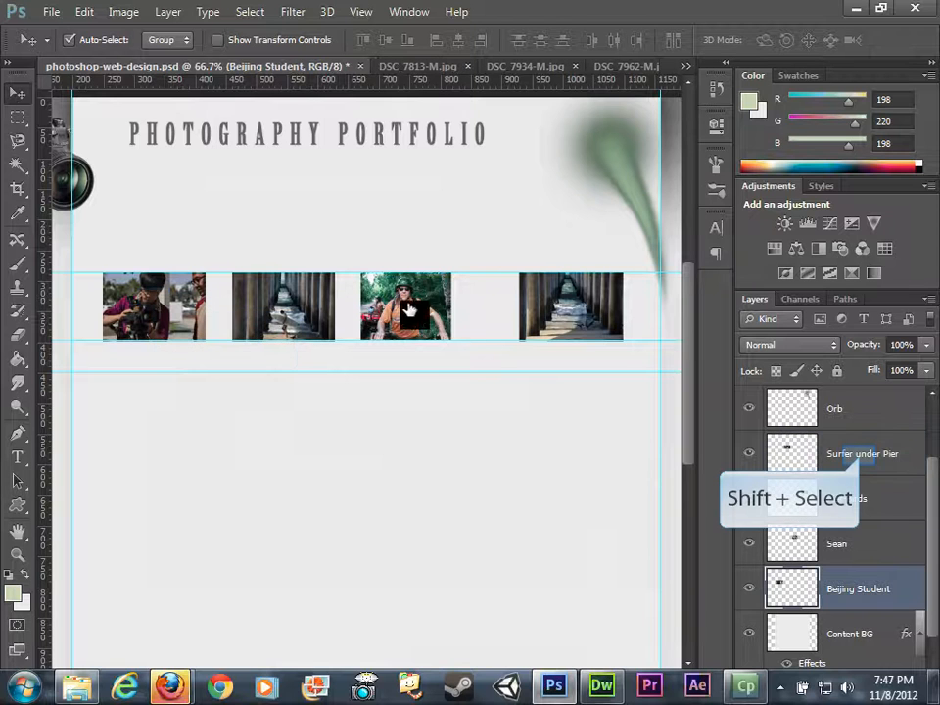
pyautogui.keyDown('shift'); pyautogui.click(860, 456); pyautogui.keyUp('shift')
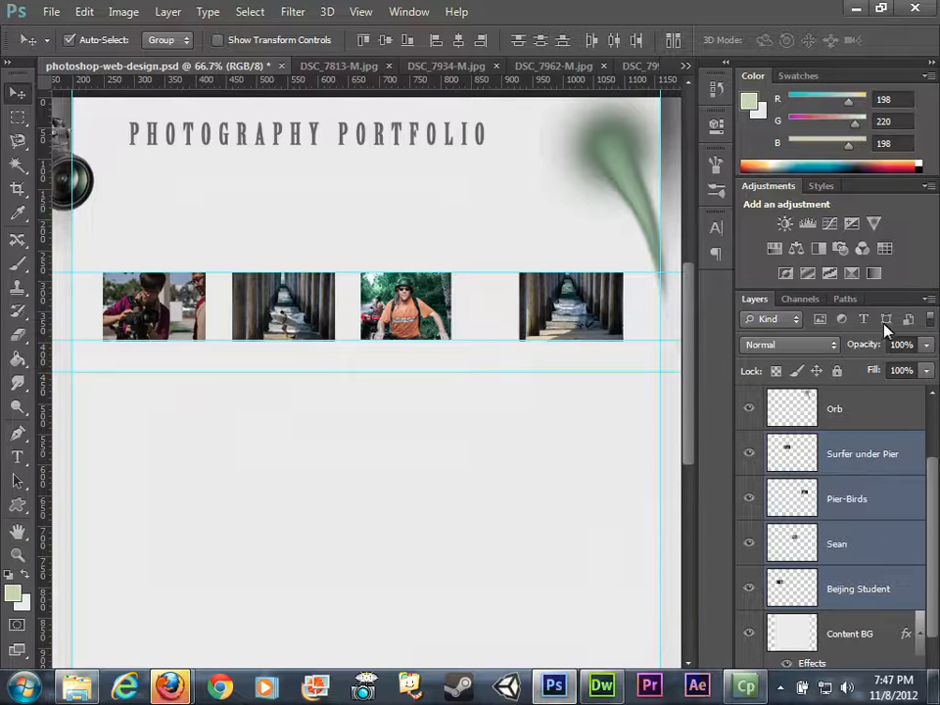
pyautogui.moveTo(887, 304); pyautogui.dragTo(551, 151)
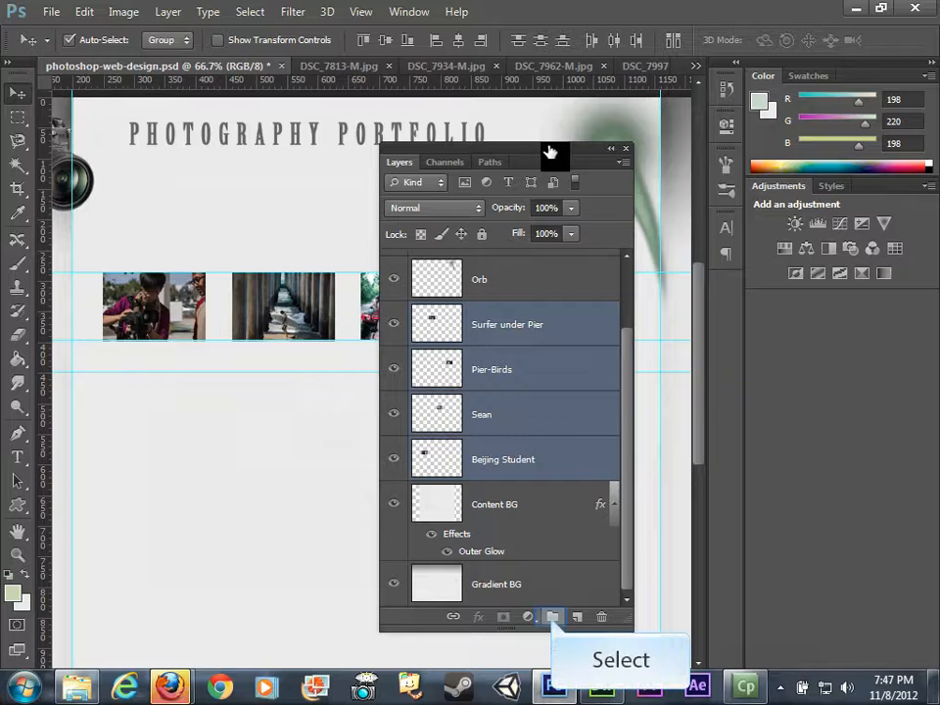
# Step: Create a new layer group and move the four photo layers from Surfer under Pier through Beijing Student into it
pyautogui.click(551, 623)
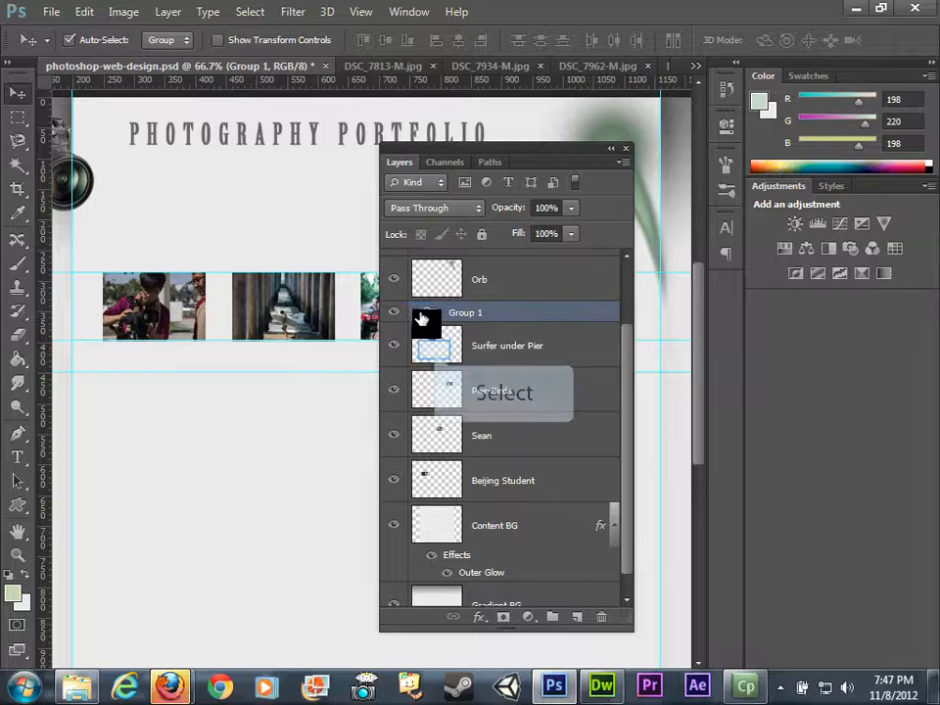
pyautogui.click(441, 356)
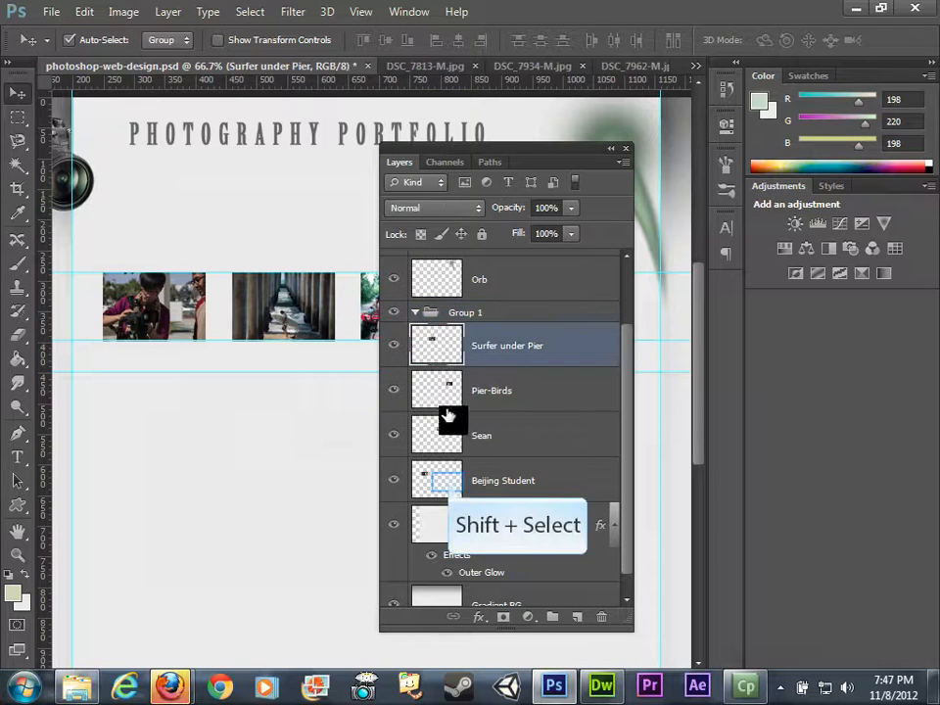
pyautogui.keyDown('shift'); pyautogui.click(445, 481); pyautogui.keyUp('shift')
pyautogui.moveTo(445, 480); pyautogui.dragTo(463, 314)
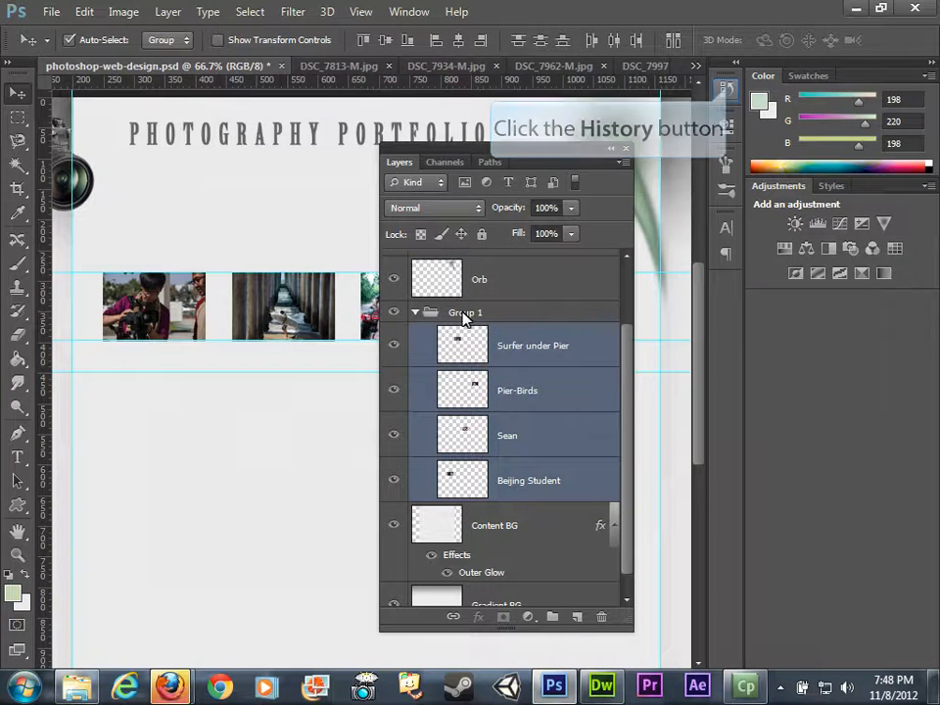
# Step: Revert the document history to the Pier-Birds name change, undoing the new group and the layer reordering
pyautogui.click(729, 92)
pyautogui.click(599, 544)
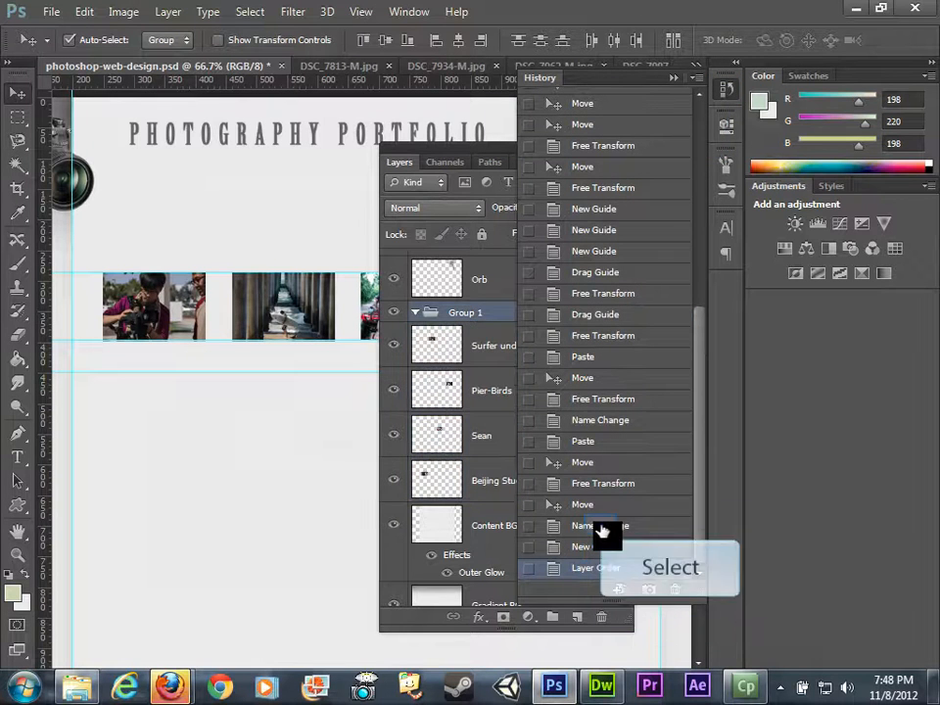
pyautogui.click(600, 526)
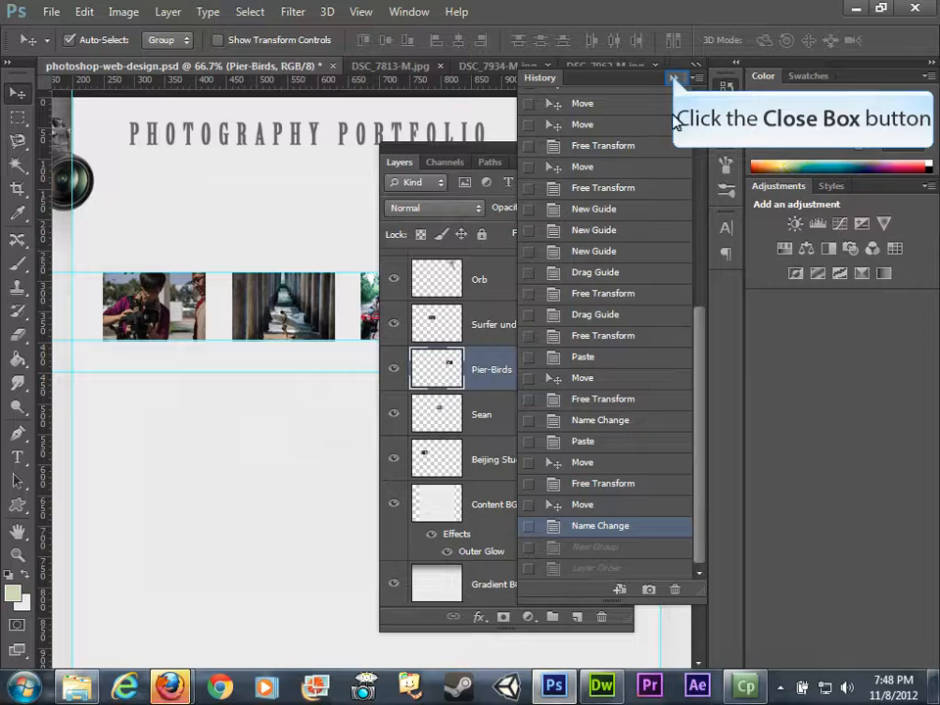
pyautogui.click(673, 78)
# Step: Reselect the four photo layers, create a new layer group above them and delete the surplus second group
pyautogui.click(509, 323)
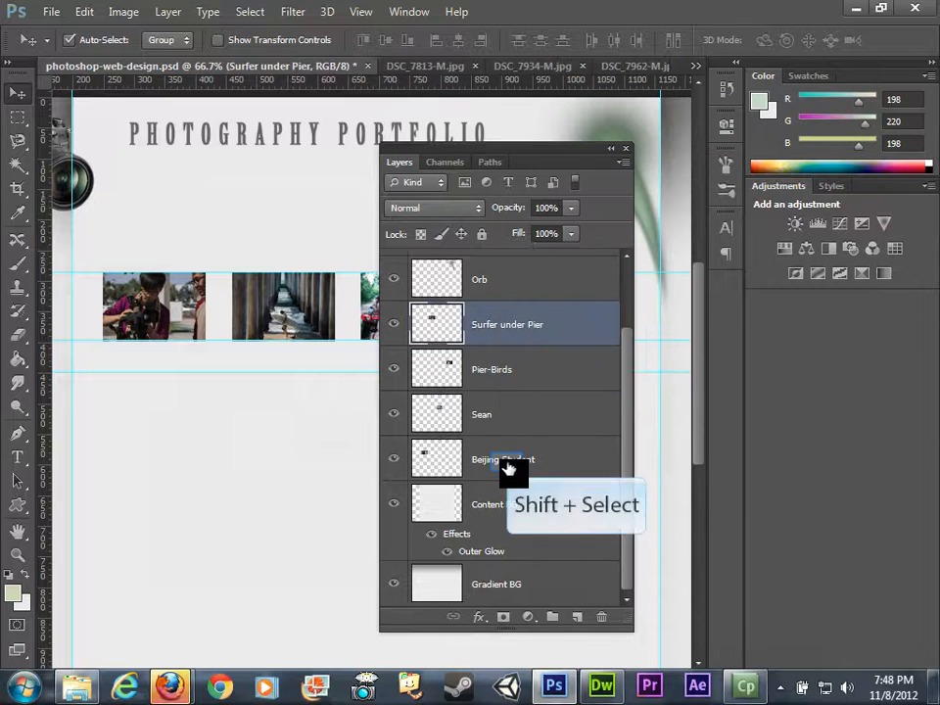
pyautogui.keyDown('shift'); pyautogui.click(510, 467); pyautogui.keyUp('shift')
pyautogui.rightClick(573, 419)
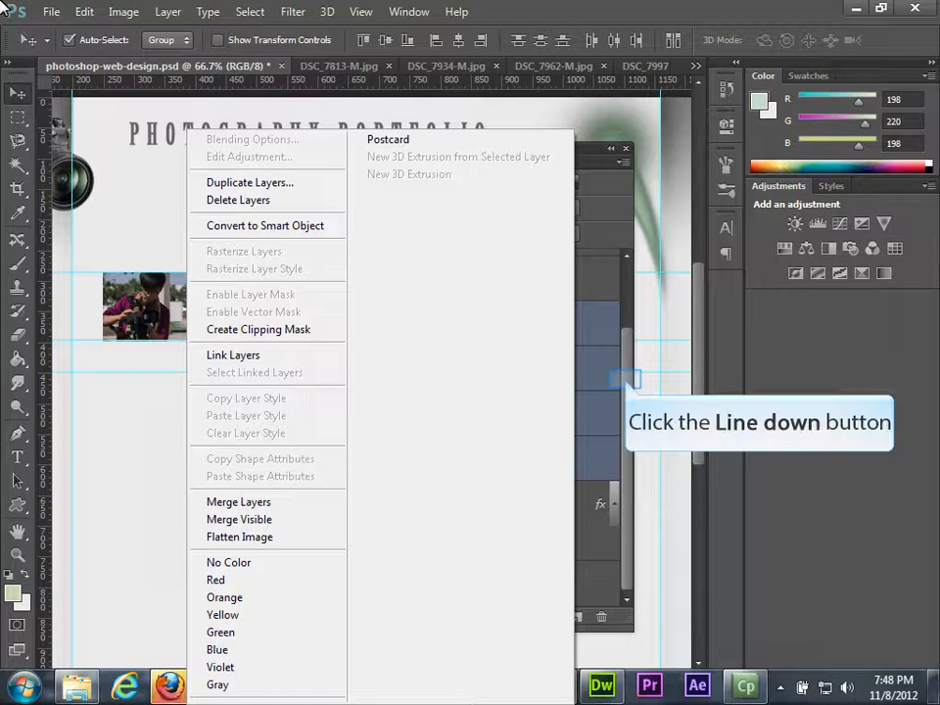
pyautogui.click(627, 386)
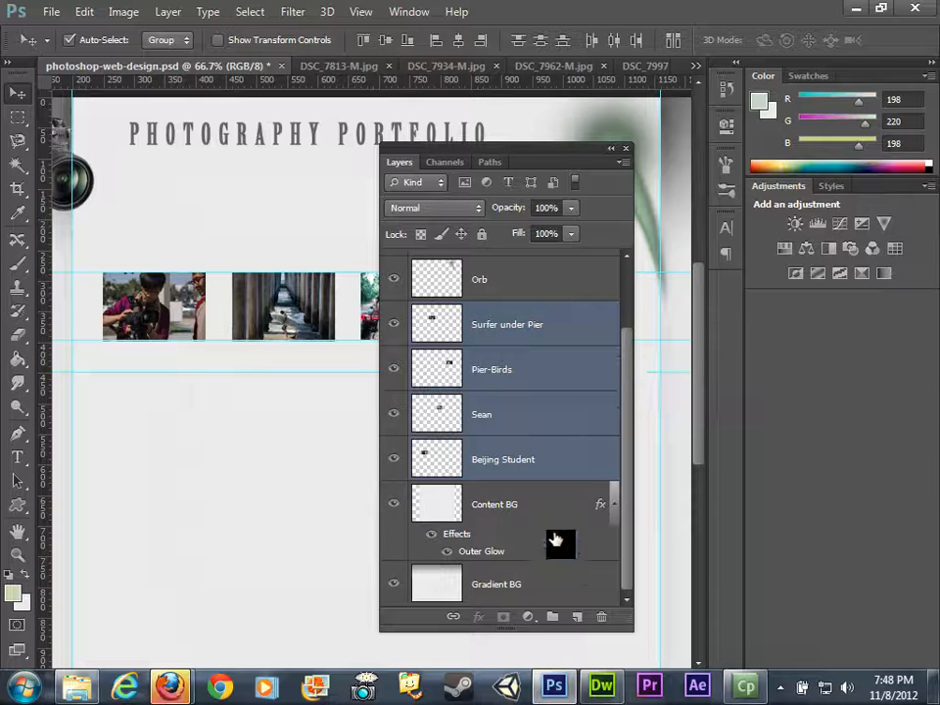
pyautogui.doubleClick(552, 618)
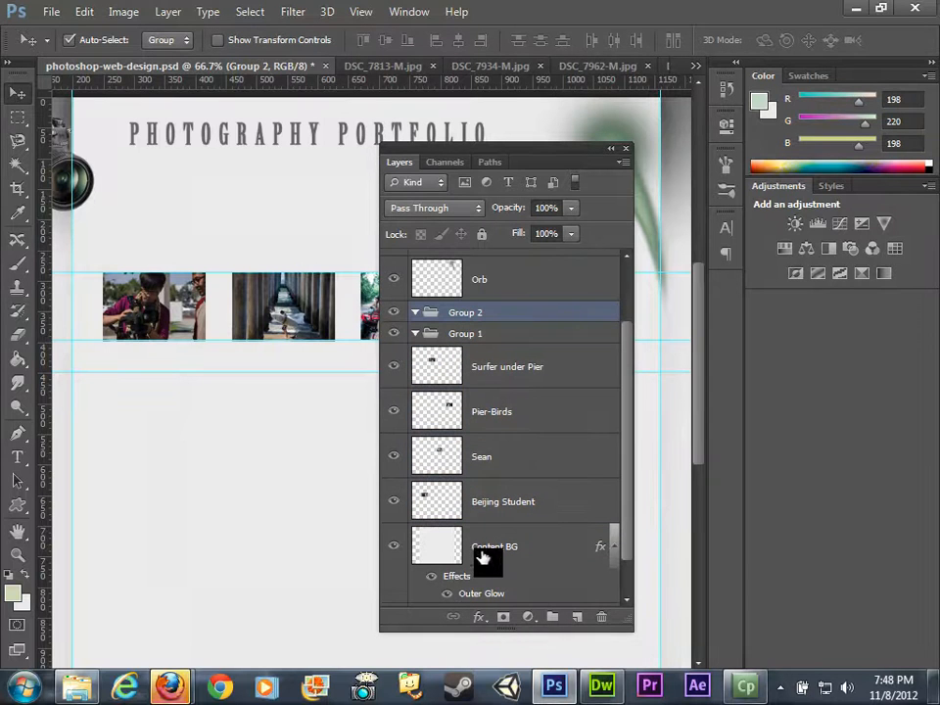
pyautogui.moveTo(460, 448); pyautogui.dragTo(606, 621)
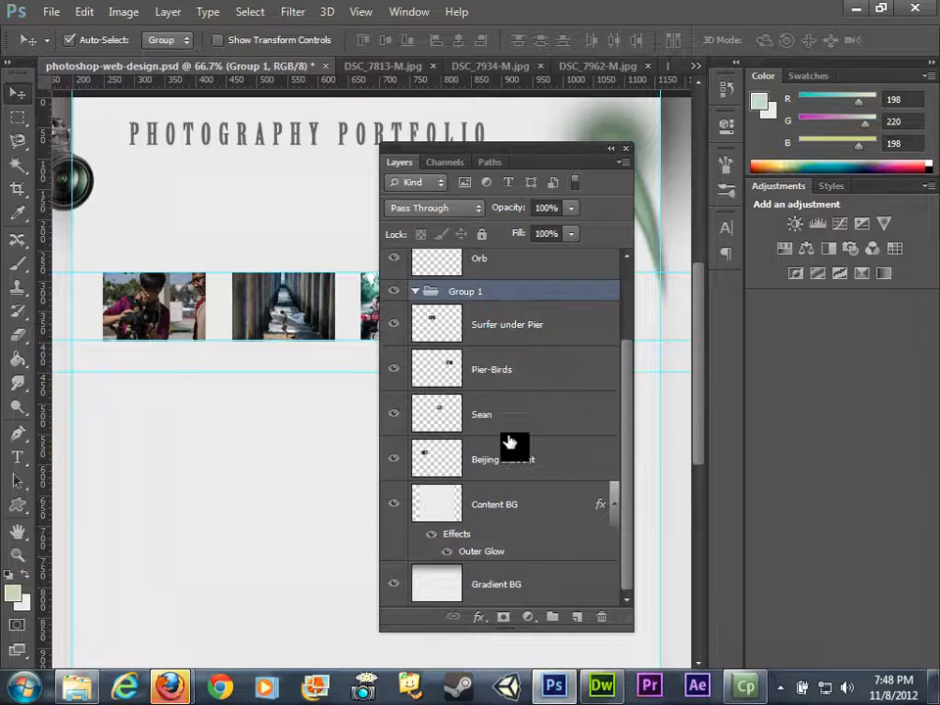
# Step: Select the four photo layers from Surfer under Pier through Beijing Student and move them into Group 1
pyautogui.click(505, 324)
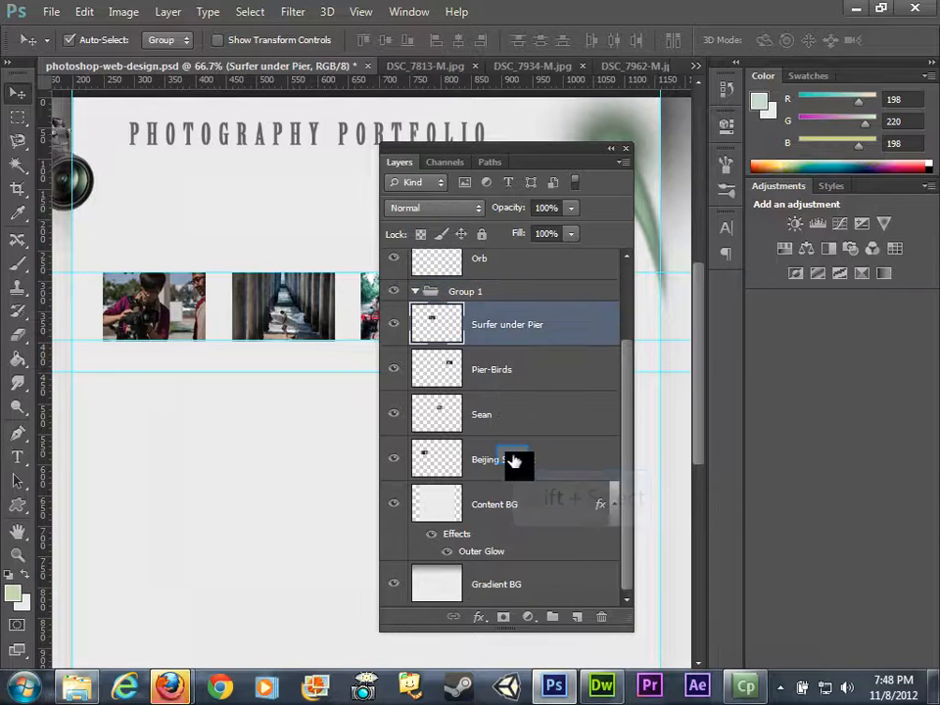
pyautogui.keyDown('shift'); pyautogui.click(473, 459); pyautogui.keyUp('shift')
pyautogui.moveTo(450, 455); pyautogui.dragTo(471, 297)
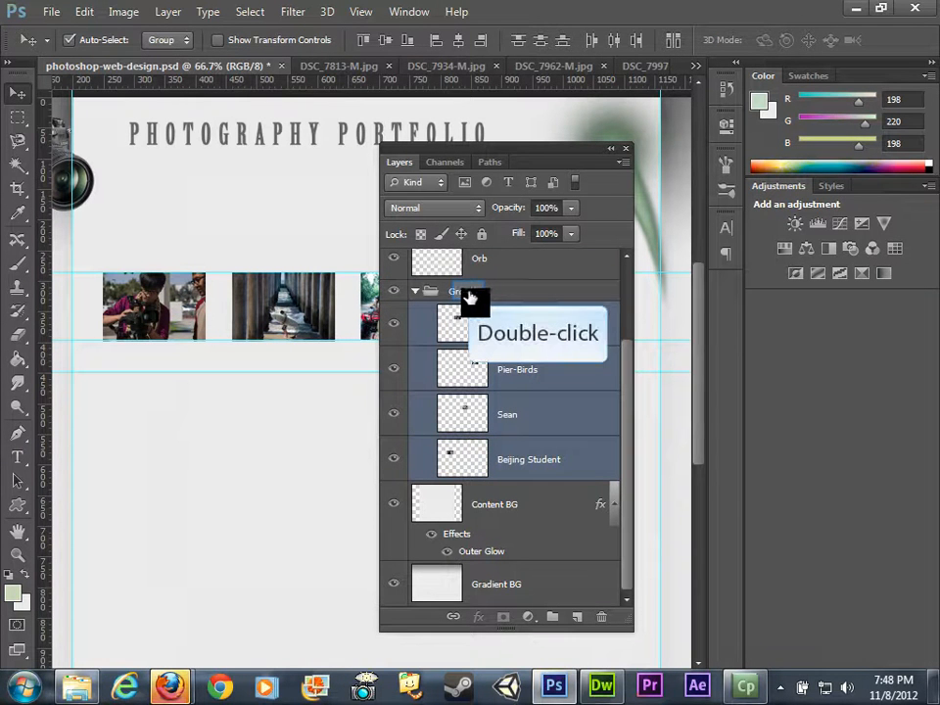
# Step: Rename the photo group as Row1 and dock the floating Layers panel back beneath Adjustments
pyautogui.doubleClick(468, 293)
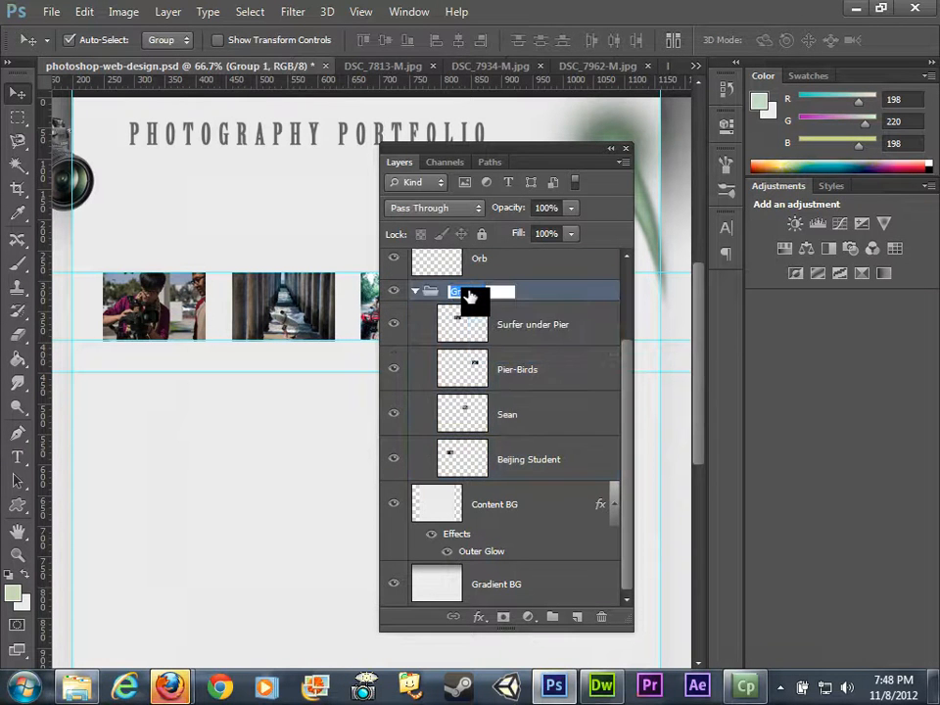
pyautogui.write('Row1')
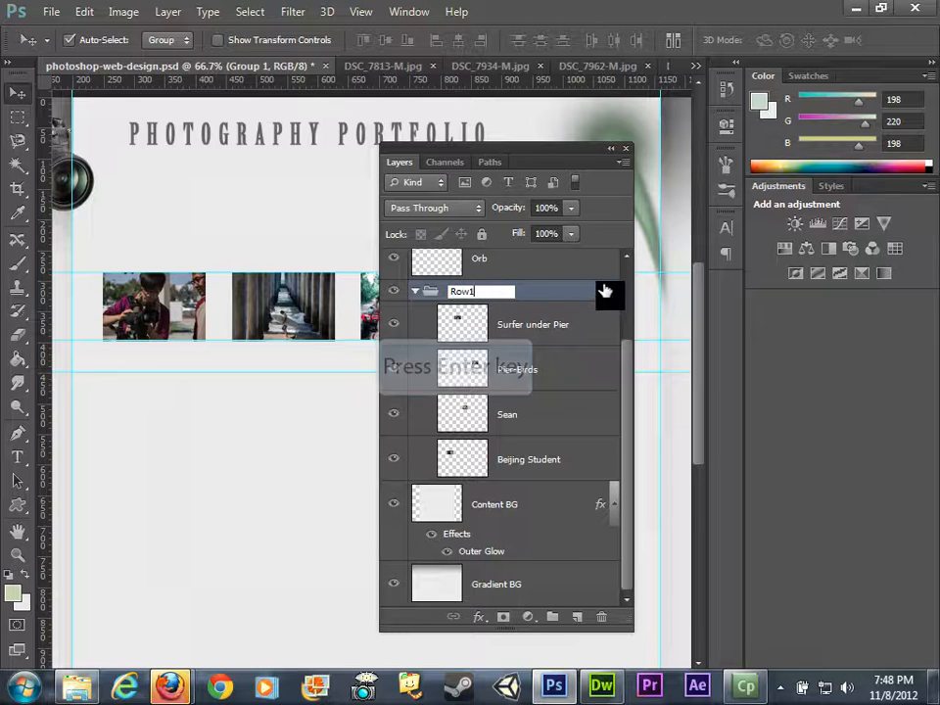
pyautogui.press('Return')
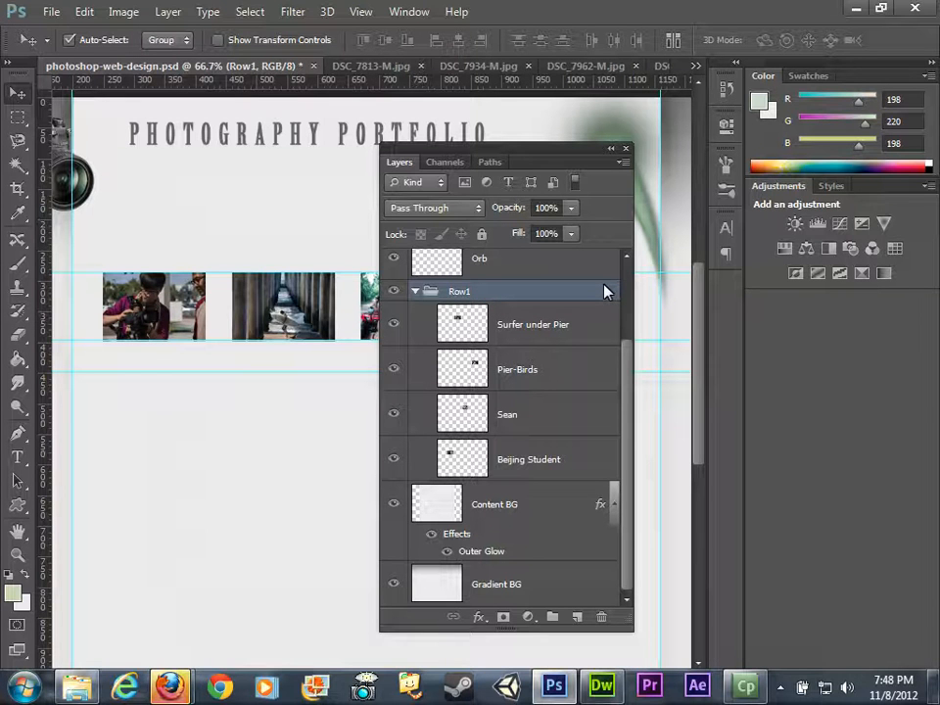
pyautogui.moveTo(560, 153); pyautogui.dragTo(852, 325)
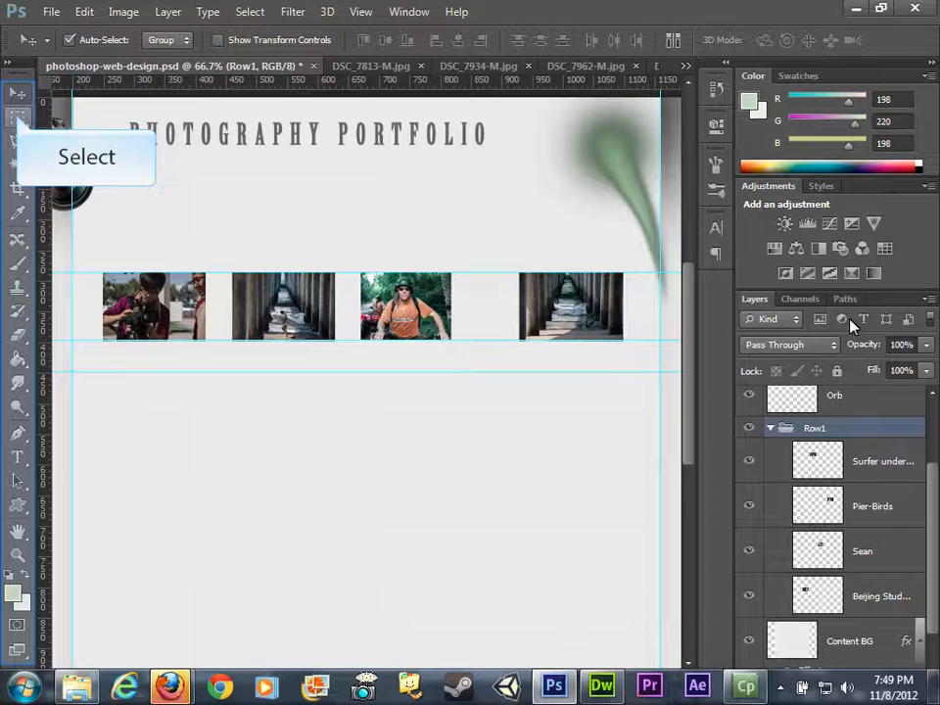
# Step: Draw a rectangular marquee about 49 by 100 px inward from the content area's left guide and place a vertical guide on its inner edge
pyautogui.click(18, 117)
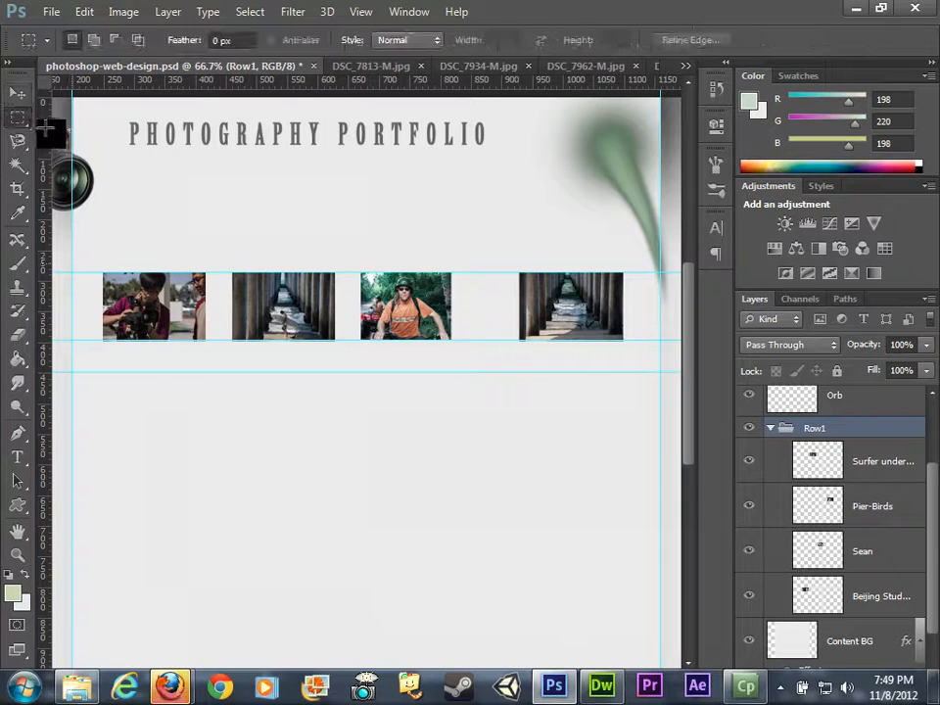
pyautogui.moveTo(73, 262); pyautogui.dragTo(101, 366)
pyautogui.click(101, 225)
pyautogui.moveTo(44, 241); pyautogui.dragTo(102, 333)
# Step: Zoom in to 200% on the marquee at the left margin and check its width and height in the Info panel
pyautogui.press('space')
pyautogui.keyDown('ctrl'); pyautogui.click(99, 302); pyautogui.keyUp('ctrl')
pyautogui.keyDown('ctrl'); pyautogui.click(99, 302); pyautogui.keyUp('ctrl')
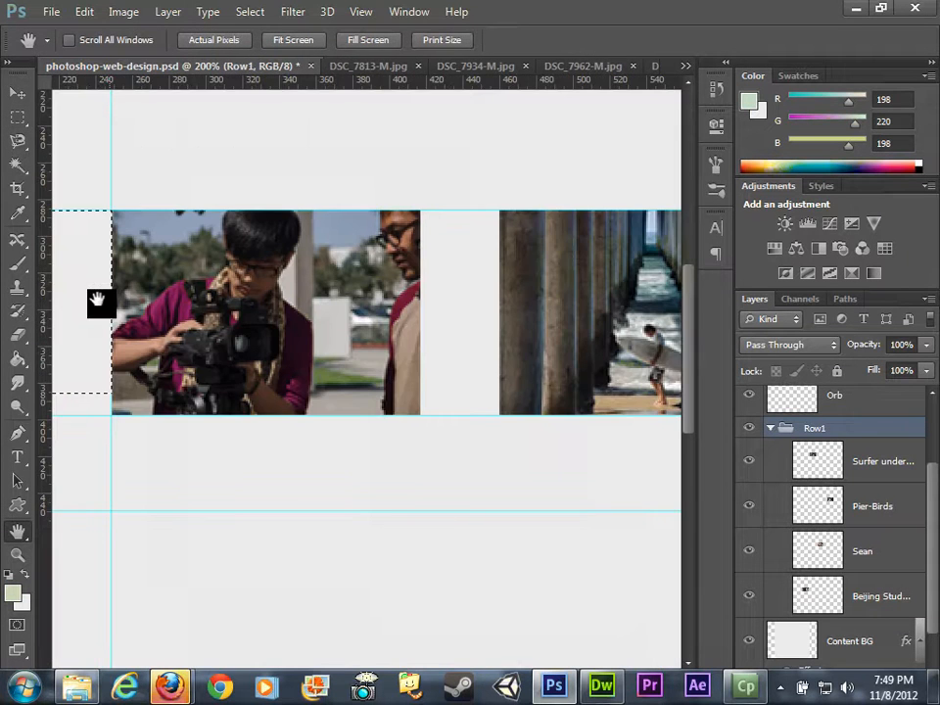
pyautogui.moveTo(99, 302); pyautogui.dragTo(195, 320)
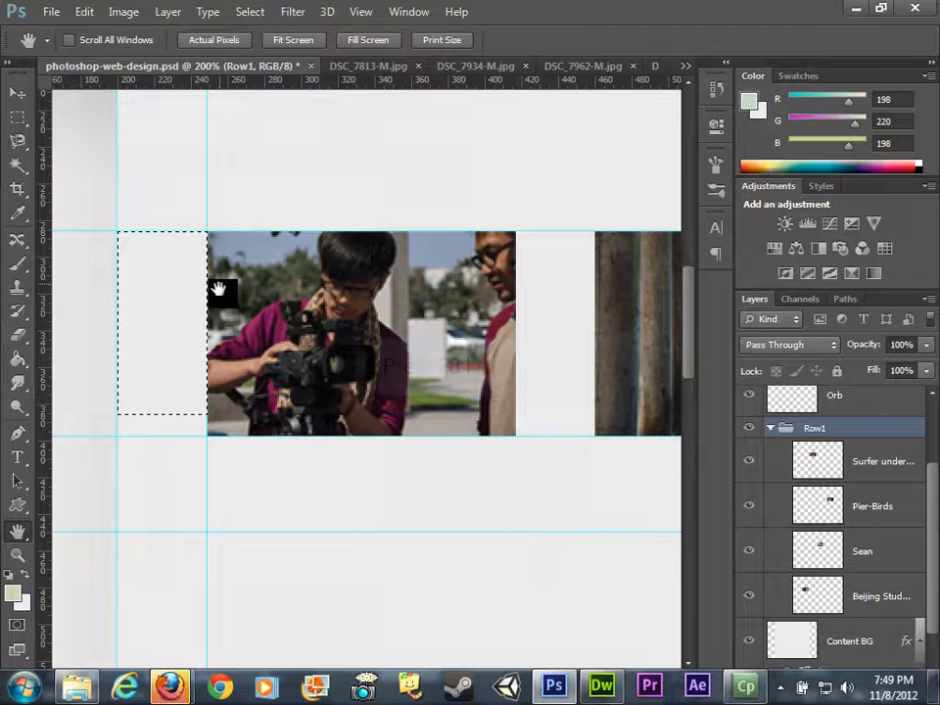
pyautogui.press('F8')
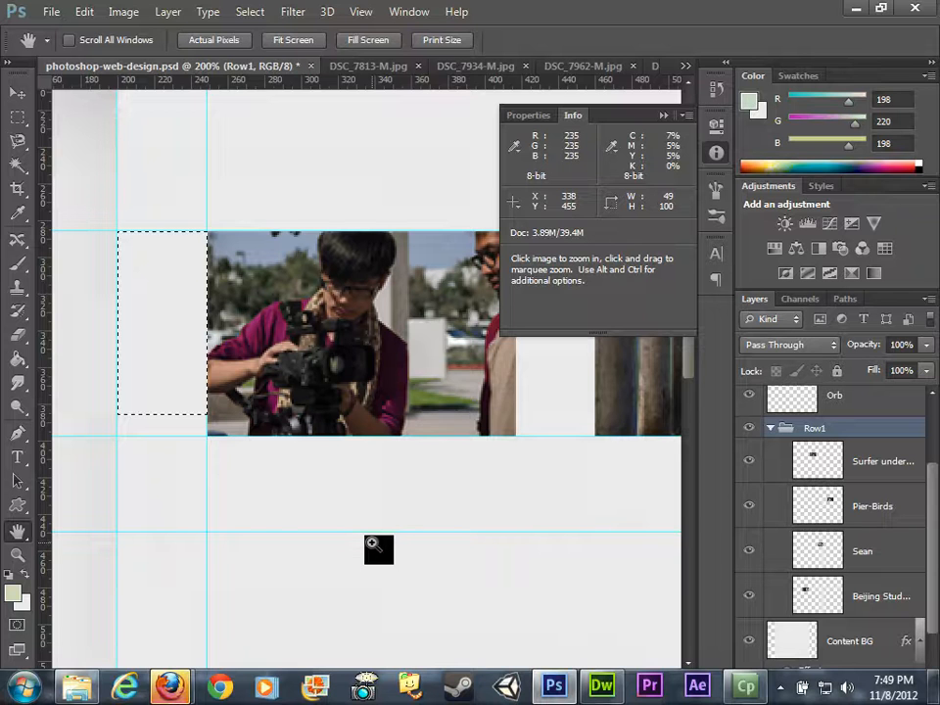
# Step: Deselect the marquee and draw one about 49 by 137 px inward from the content area's right guide
pyautogui.hotkey('ctrl', 'd')
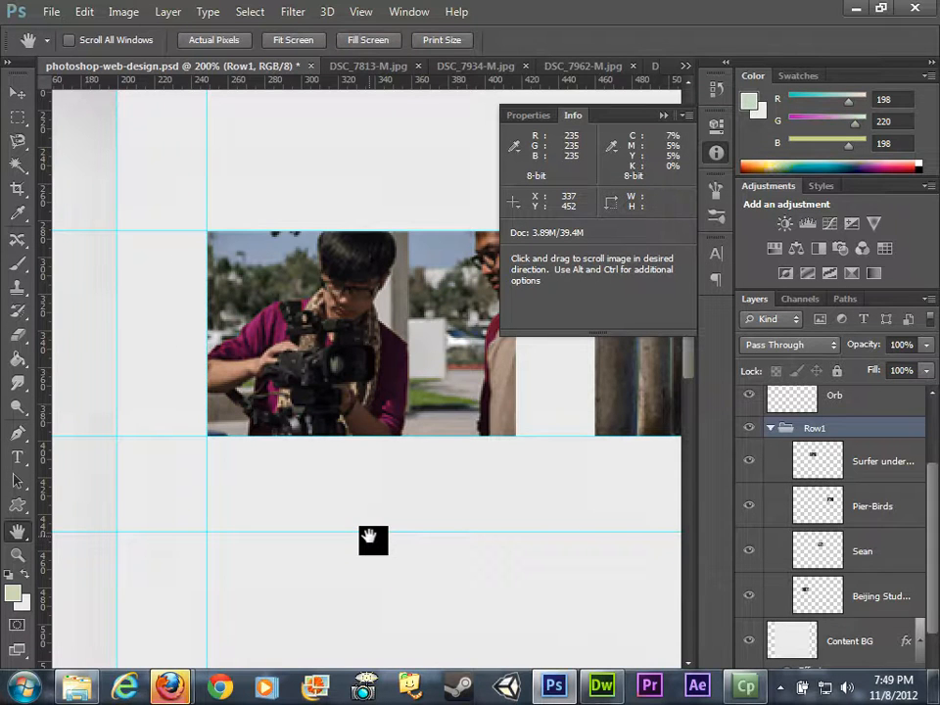
pyautogui.moveTo(534, 409); pyautogui.dragTo(126, 393)
pyautogui.moveTo(525, 392); pyautogui.dragTo(61, 443)
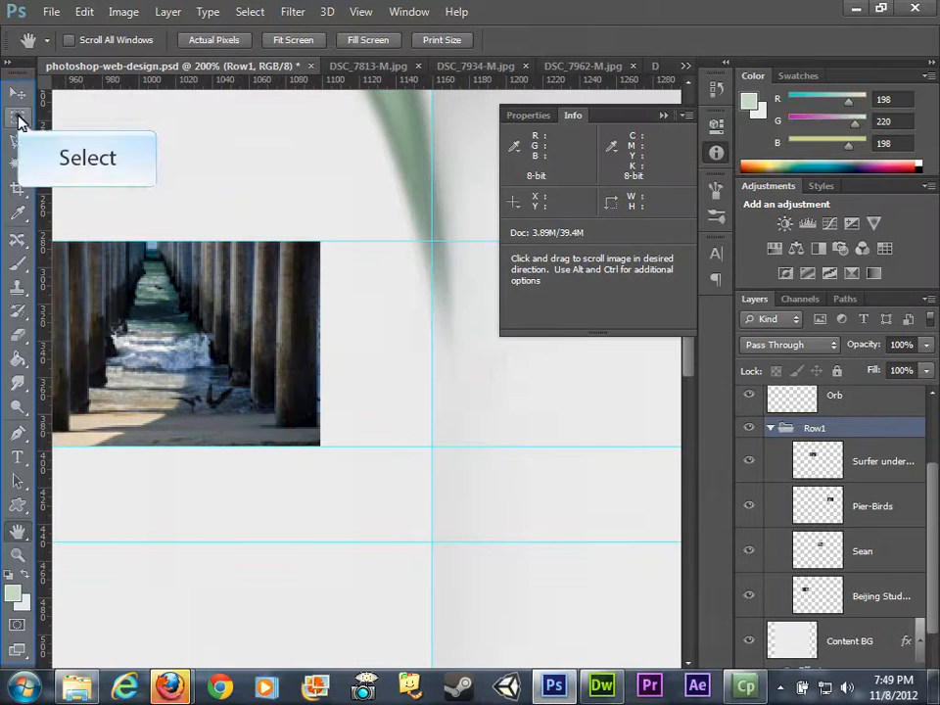
pyautogui.click(17, 117)
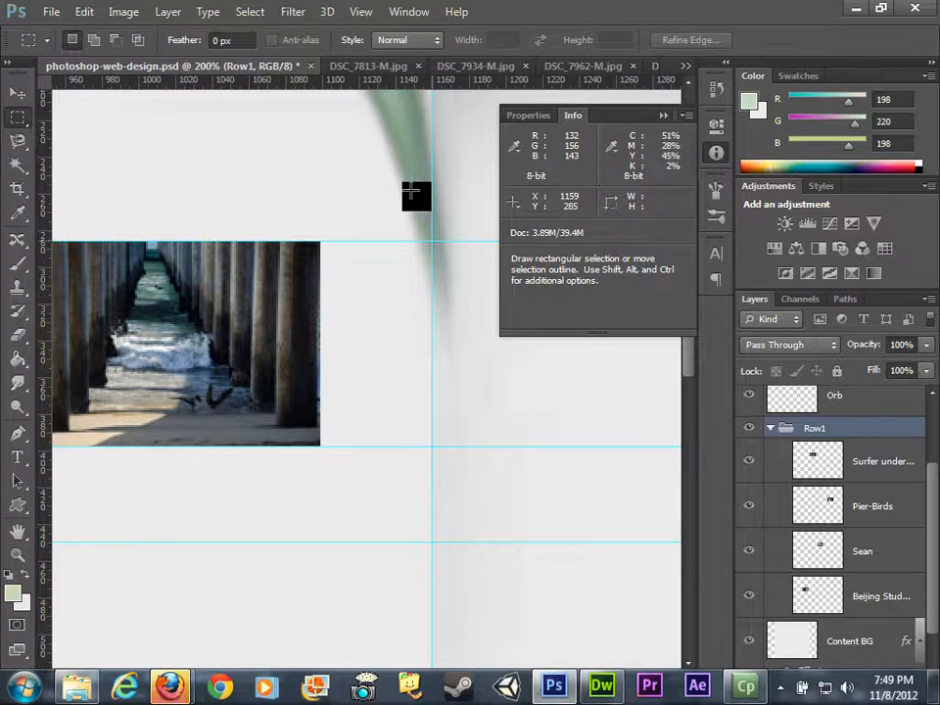
pyautogui.moveTo(431, 241); pyautogui.dragTo(343, 490)
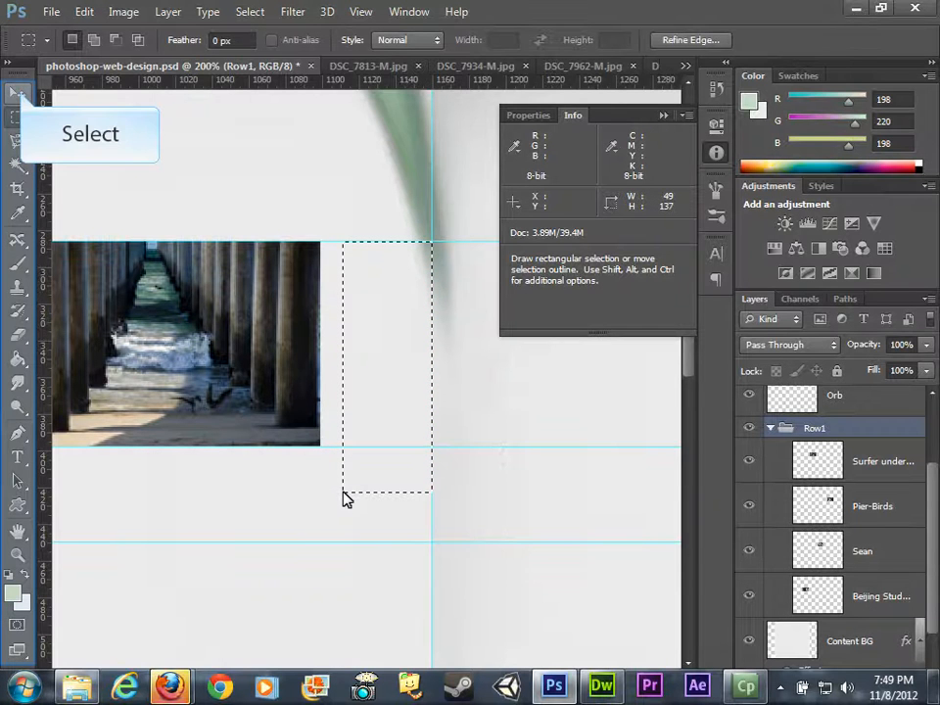
# Step: Place a vertical guide on the inner edge of the right-margin marquee and deselect it
pyautogui.click(19, 94)
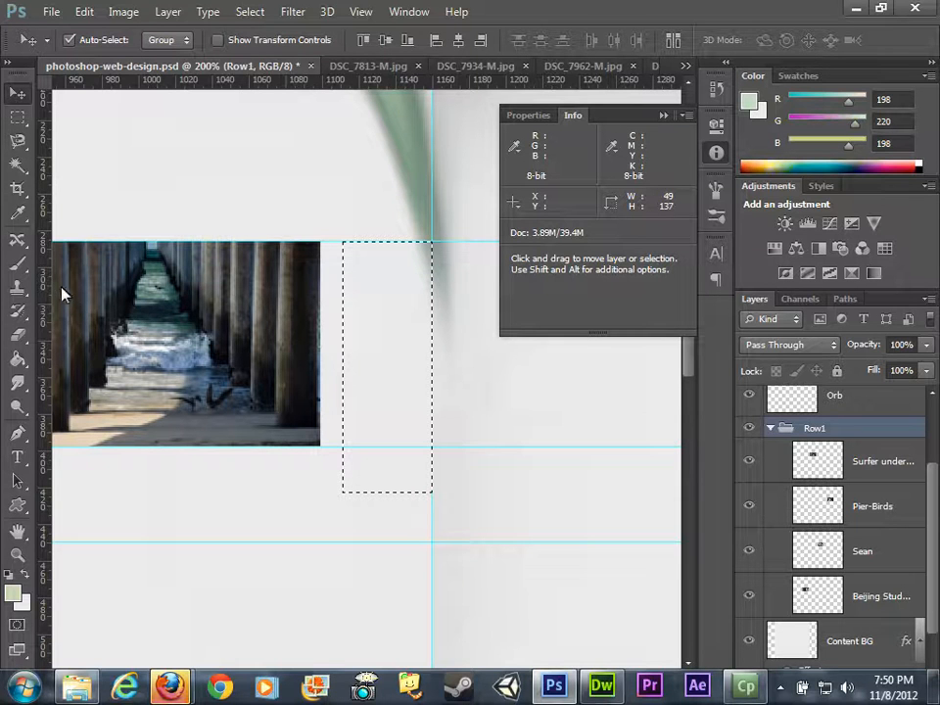
pyautogui.moveTo(47, 227); pyautogui.dragTo(344, 282)
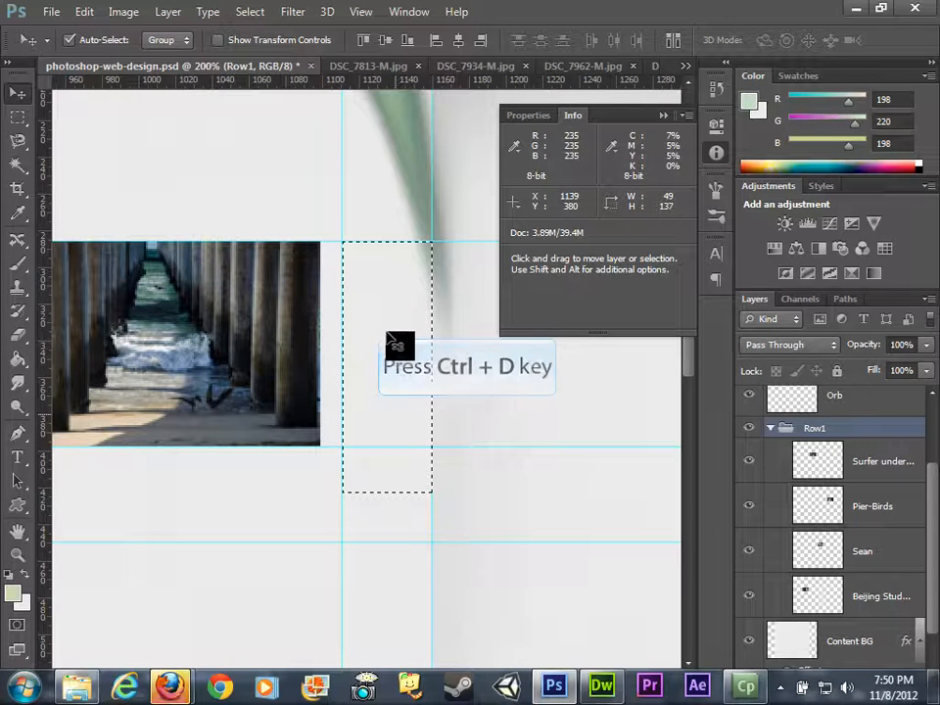
pyautogui.hotkey('ctrl', 'd')
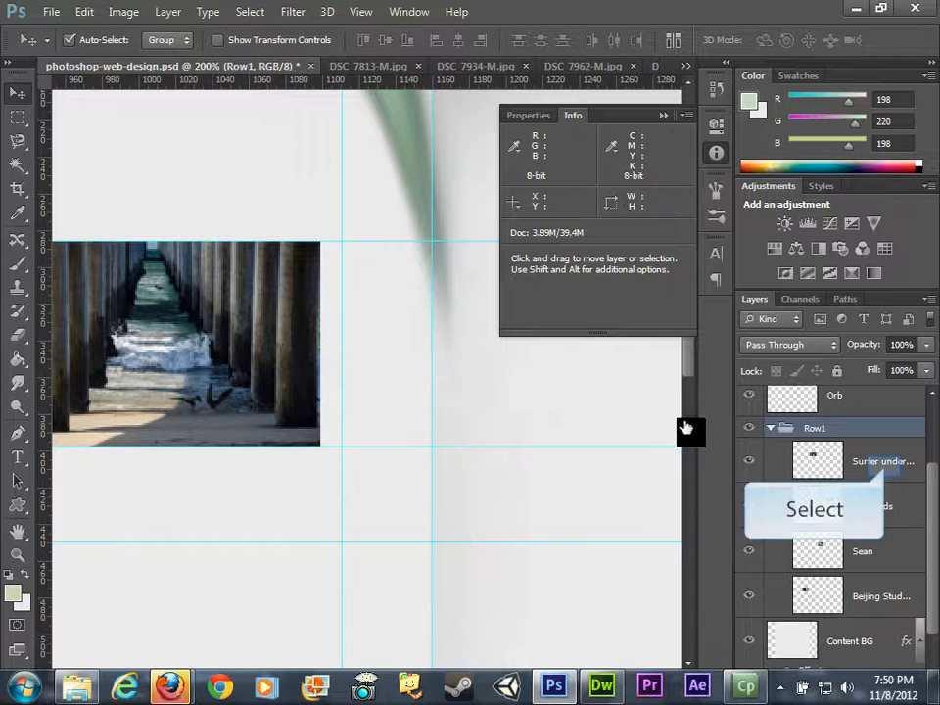
# Step: Move the Row1 group right until its last photo meets the right inner guide, fit the page on screen and collapse the Info panel
pyautogui.click(881, 464)
pyautogui.click(240, 347)
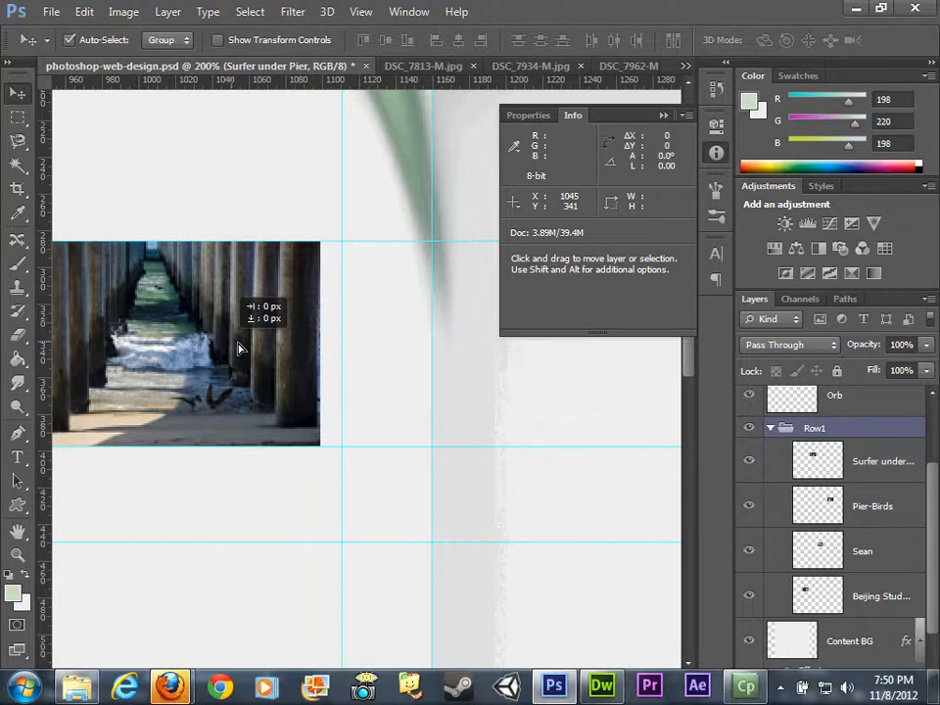
pyautogui.moveTo(240, 348)
pyautogui.mouseDown()
pyautogui.moveTo(261, 353)
pyautogui.moveTo(248, 350)
pyautogui.mouseUp()
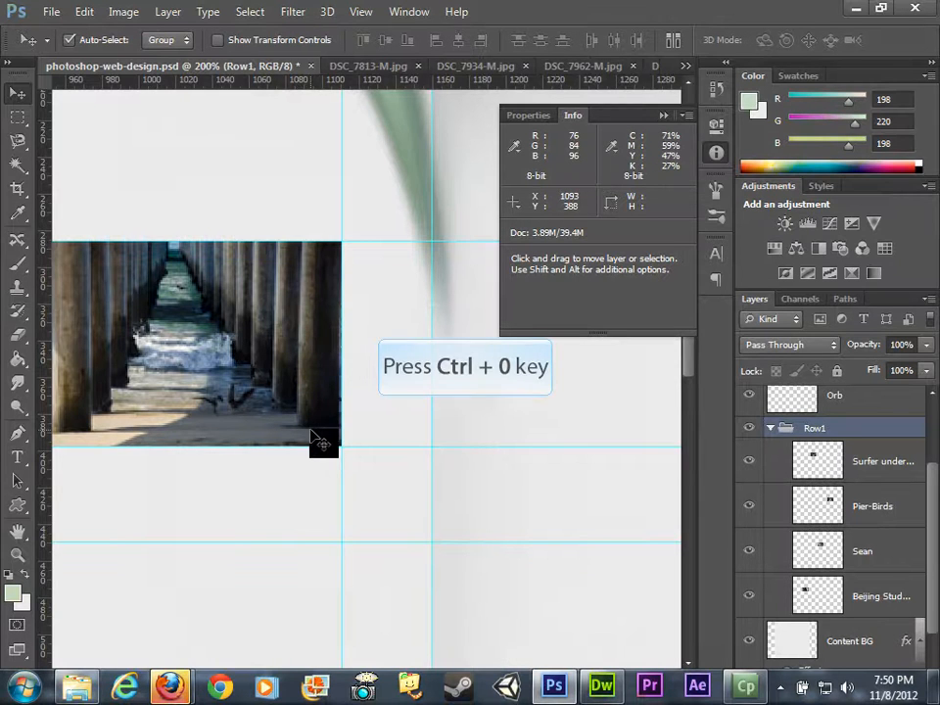
pyautogui.hotkey('ctrl', '0')
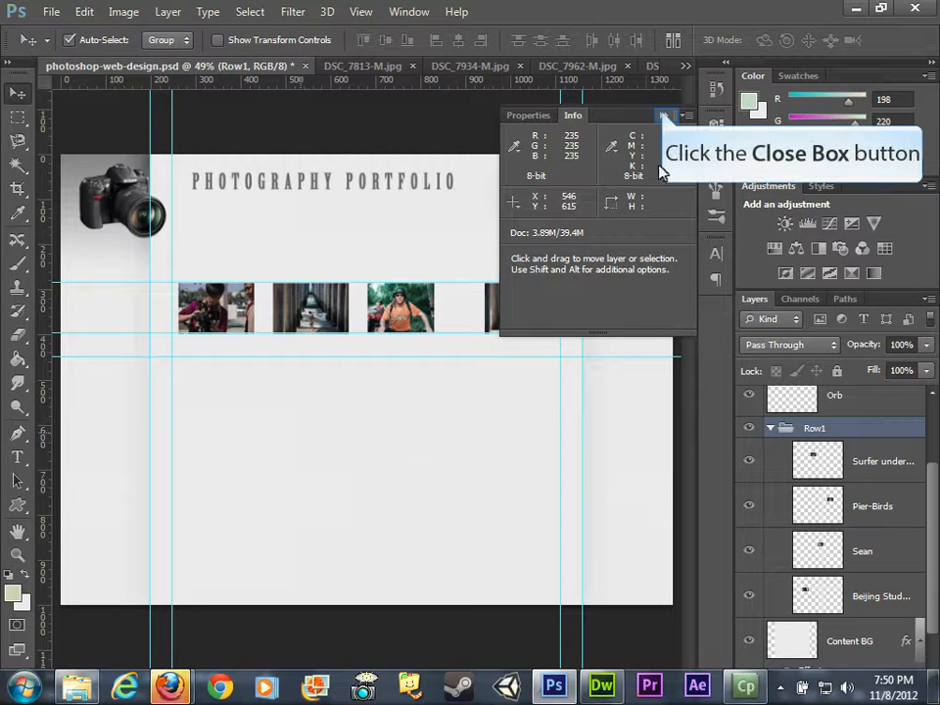
pyautogui.click(663, 117)
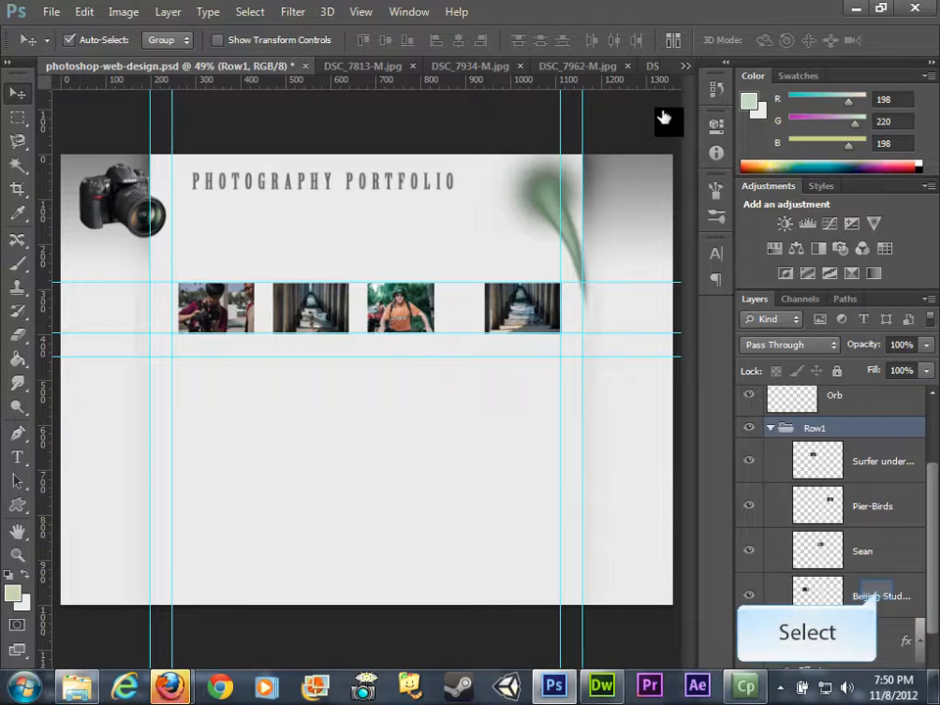
# Step: Try to move the Beijing Student photo by itself toward the left inner guide
pyautogui.click(878, 595)
pyautogui.moveTo(234, 309)
pyautogui.mouseDown()
pyautogui.moveTo(222, 310)
pyautogui.moveTo(233, 309)
pyautogui.mouseUp()
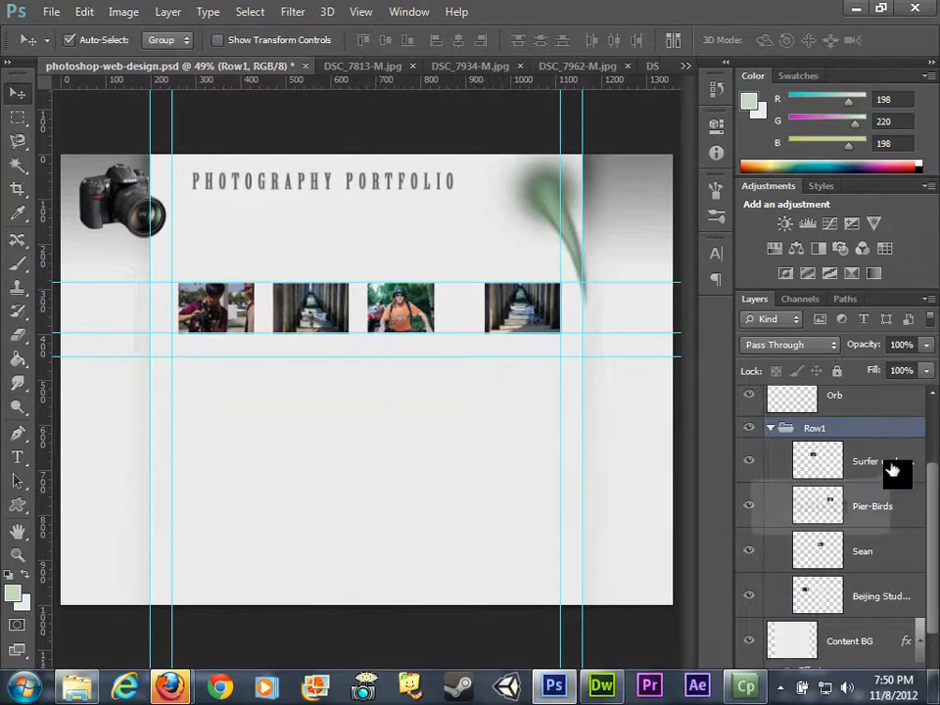
pyautogui.click(894, 470)
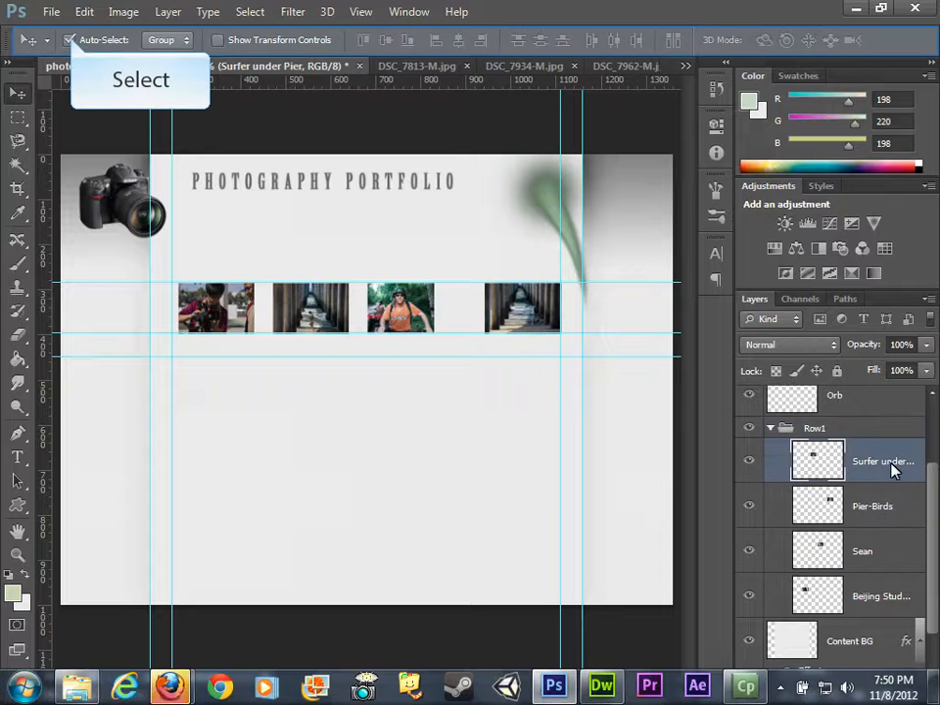
# Step: Turn off Auto-Select and move the Beijing Student photo so its left edge meets the left inner guide
pyautogui.click(69, 40)
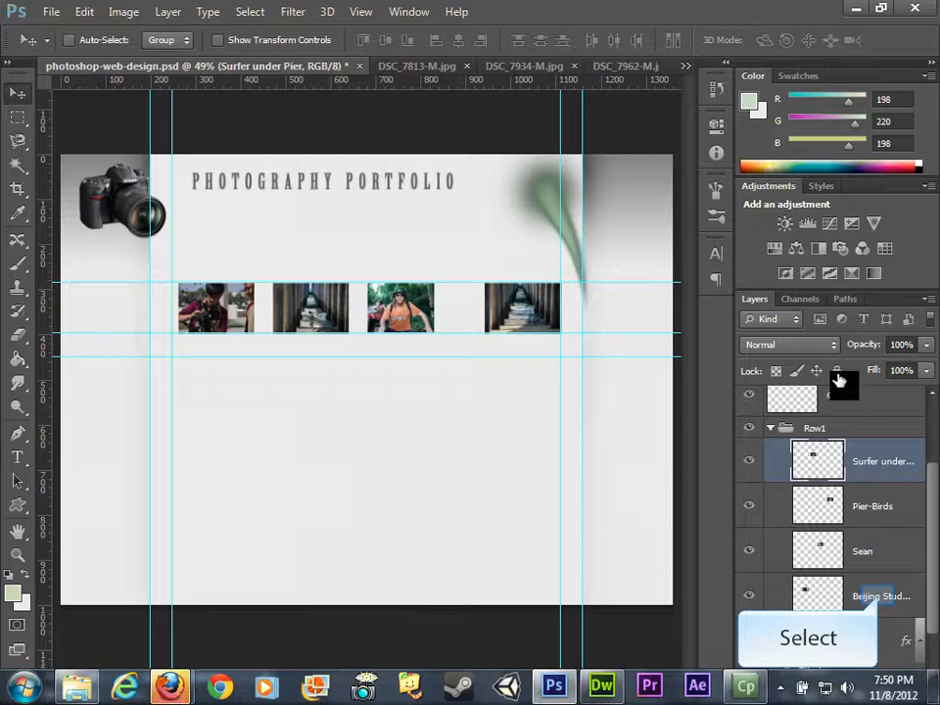
pyautogui.click(871, 595)
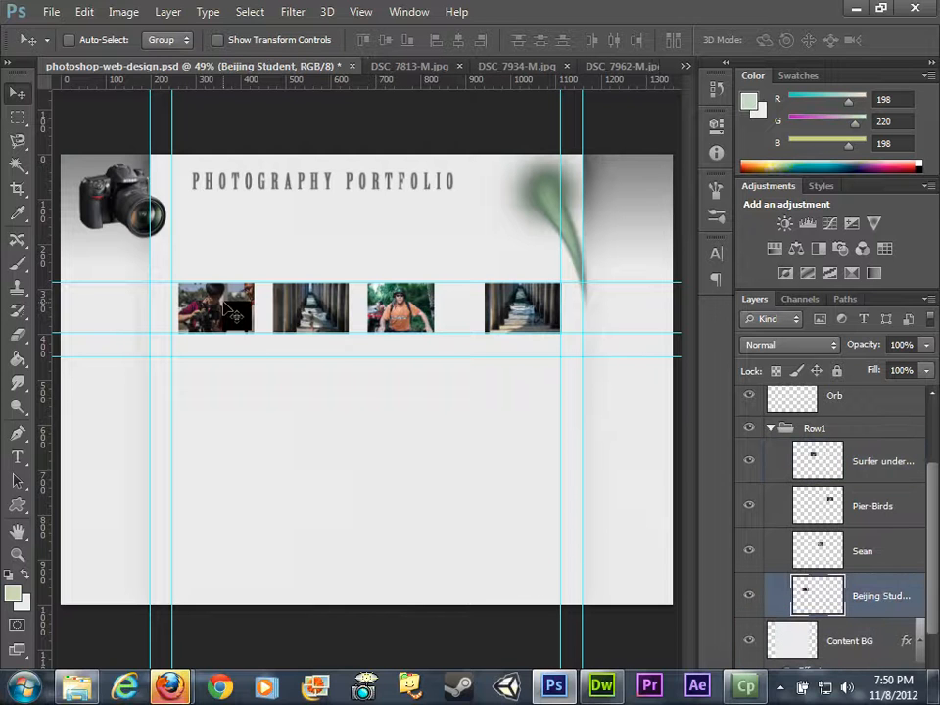
pyautogui.moveTo(235, 315); pyautogui.dragTo(230, 315)
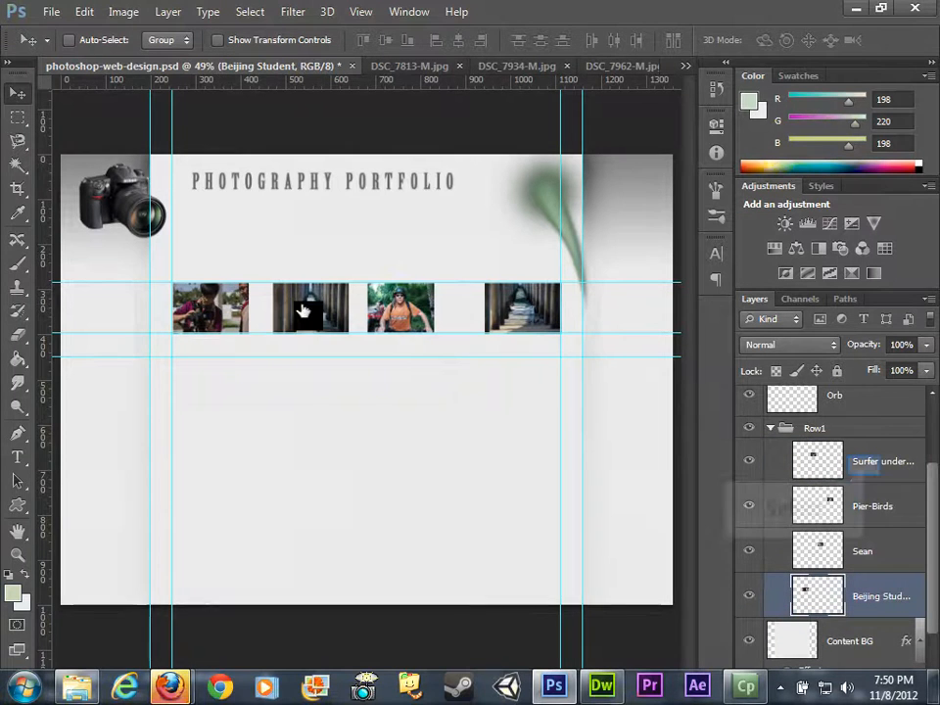
# Step: Shift the Surfer under Pier photo right toward the third photo and keep Pier-Birds aligned to the right inner guide
pyautogui.click(798, 470)
pyautogui.moveTo(540, 324)
pyautogui.mouseDown()
pyautogui.moveTo(529, 324)
pyautogui.moveTo(539, 324)
pyautogui.mouseUp()
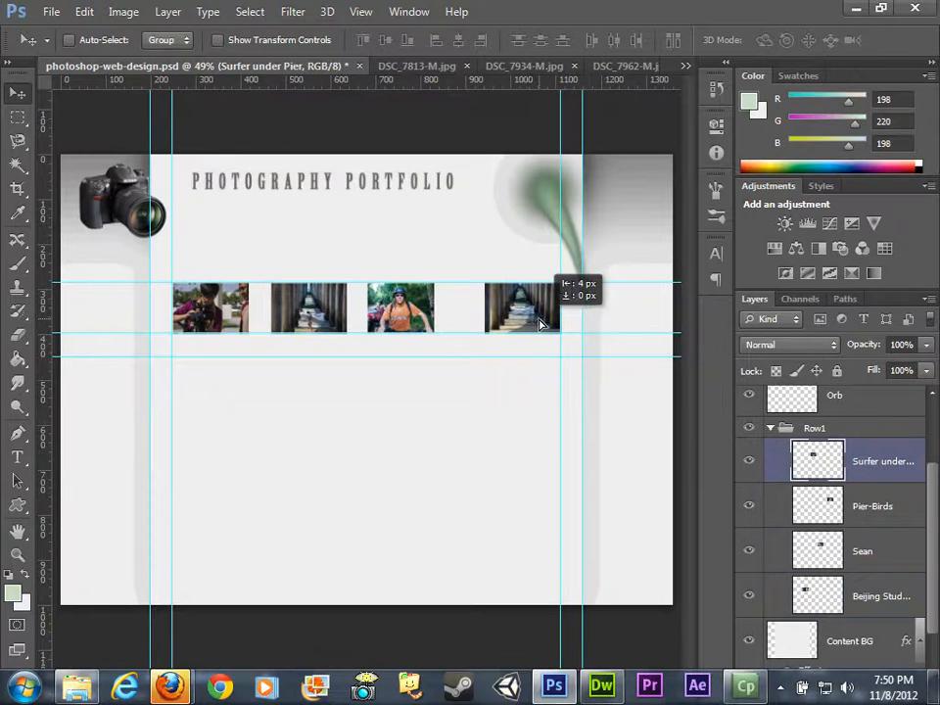
pyautogui.click(828, 508)
pyautogui.moveTo(541, 311); pyautogui.dragTo(541, 313)
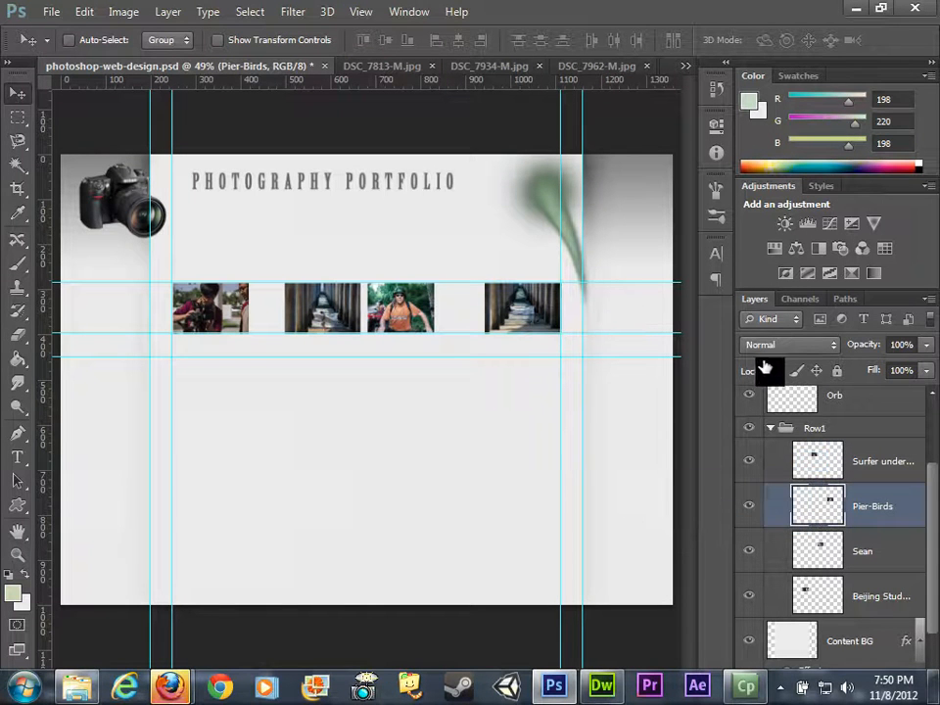
# Step: Select the four photo layers in Row1 and distribute them by their horizontal centers
pyautogui.click(813, 468)
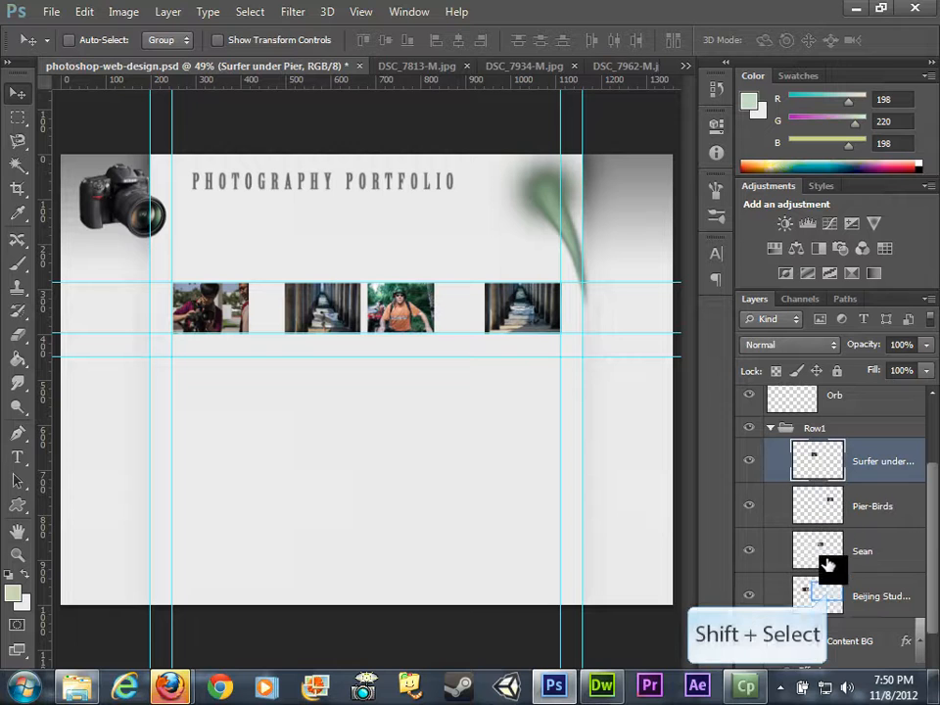
pyautogui.keyDown('shift'); pyautogui.click(828, 597); pyautogui.keyUp('shift')
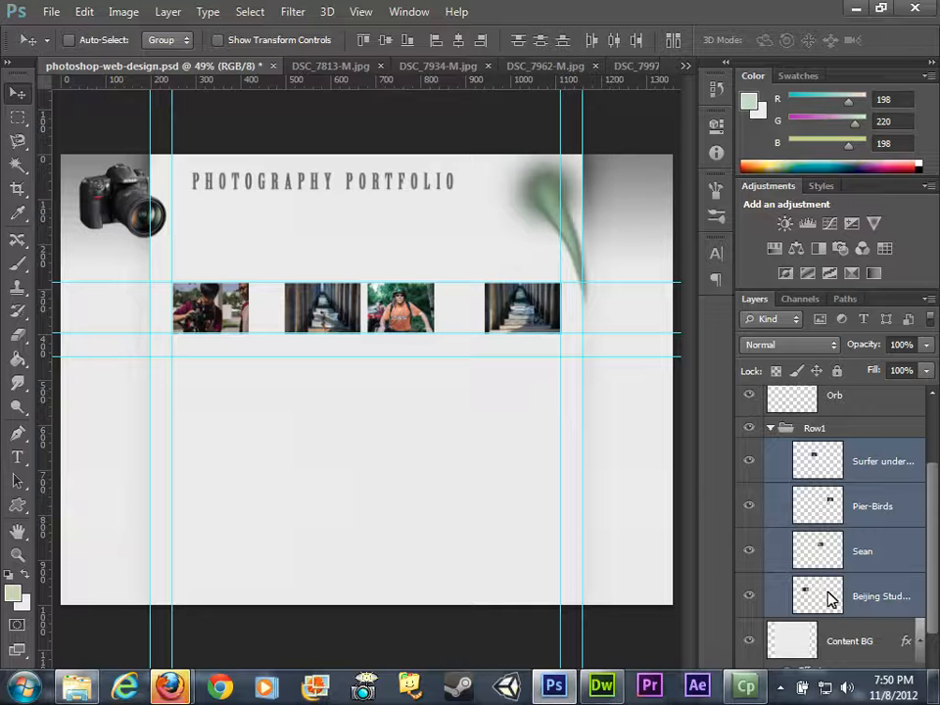
pyautogui.click(613, 42)
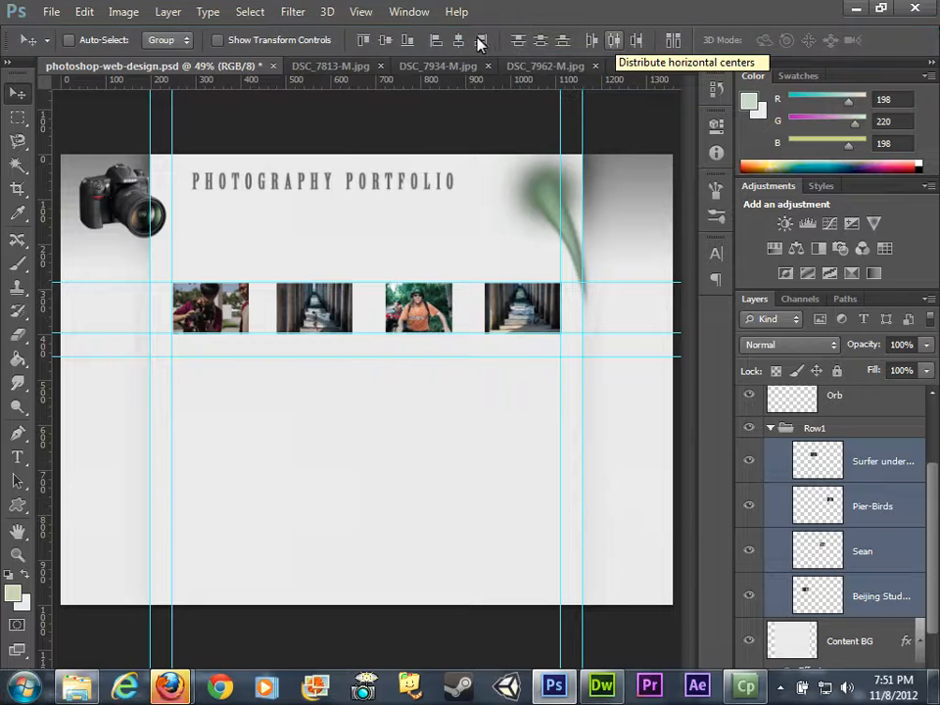
# Step: Undo the trial horizontal alignments that stack the four photos on top of each other
pyautogui.hotkey('ctrl', 'z')
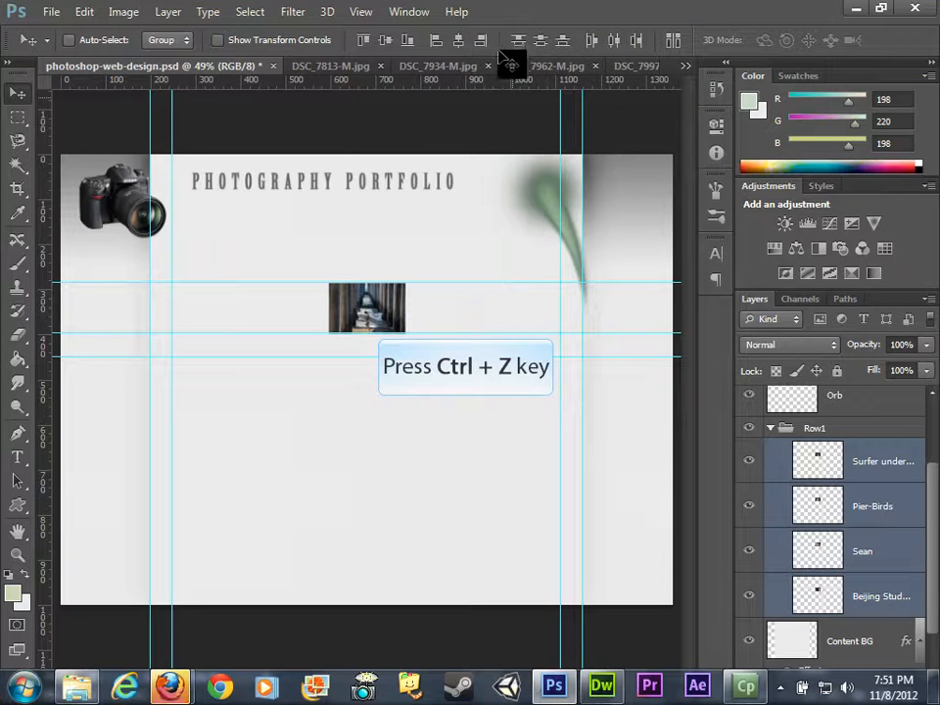
pyautogui.hotkey('ctrl', 'z')
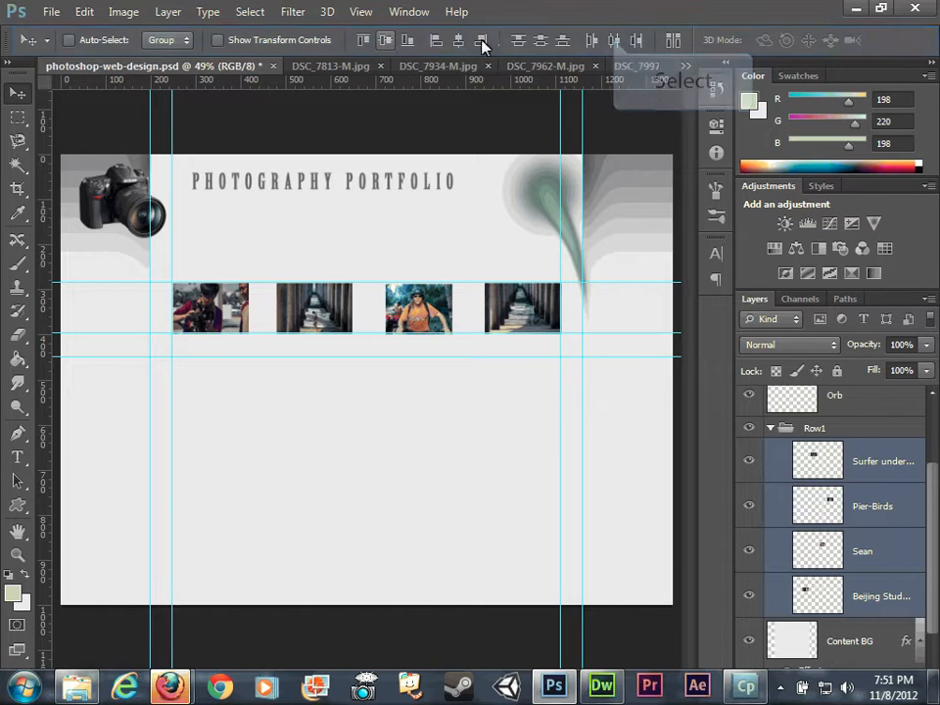
# Step: Reapply the horizontal-center distribution to the four photo layers and distribute them by their right edges
pyautogui.click(615, 42)
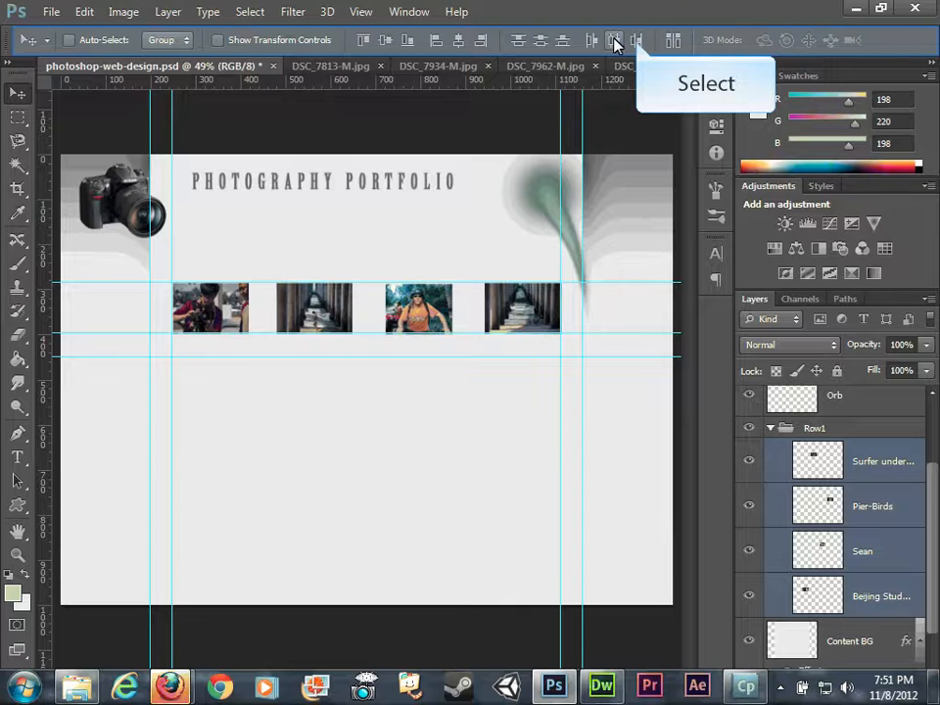
pyautogui.click(636, 42)
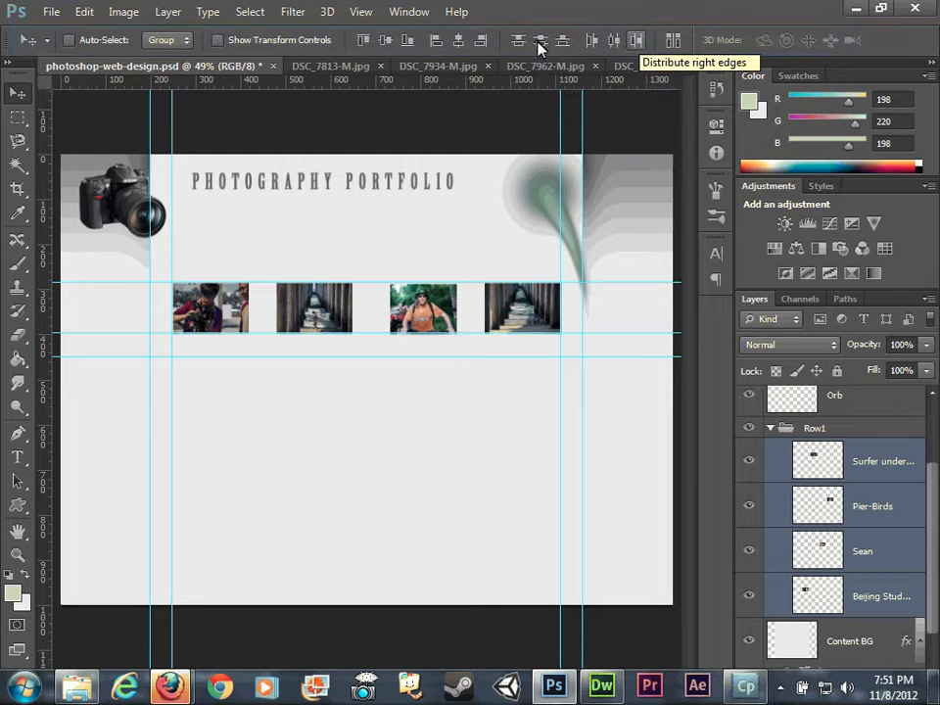
# Step: Undo the trial horizontal-center alignment and align the four Row1 photo layers by their vertical centers
pyautogui.click(460, 44)
pyautogui.hotkey('ctrl', 'z')
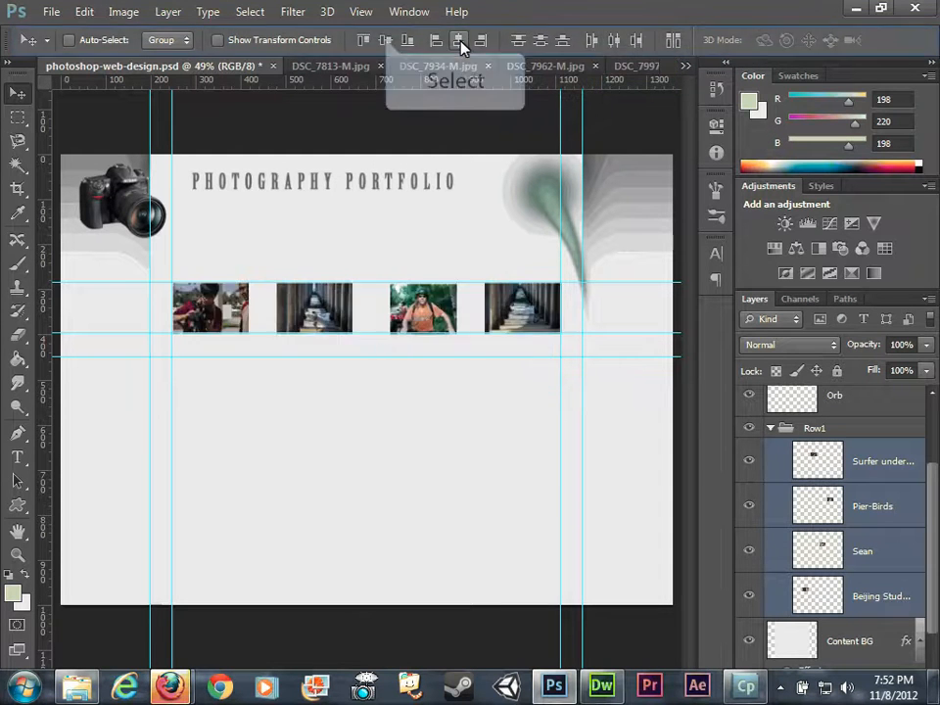
pyautogui.click(385, 41)
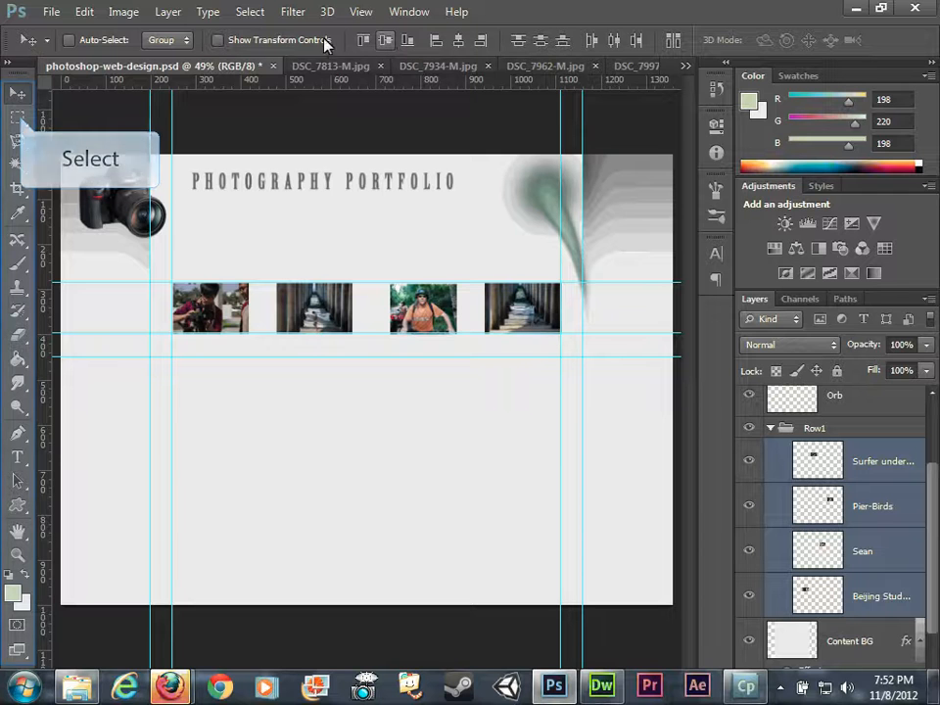
# Step: Measure the gap between the first and second photos with a rectangular marquee selection, and clear the selection
pyautogui.click(18, 118)
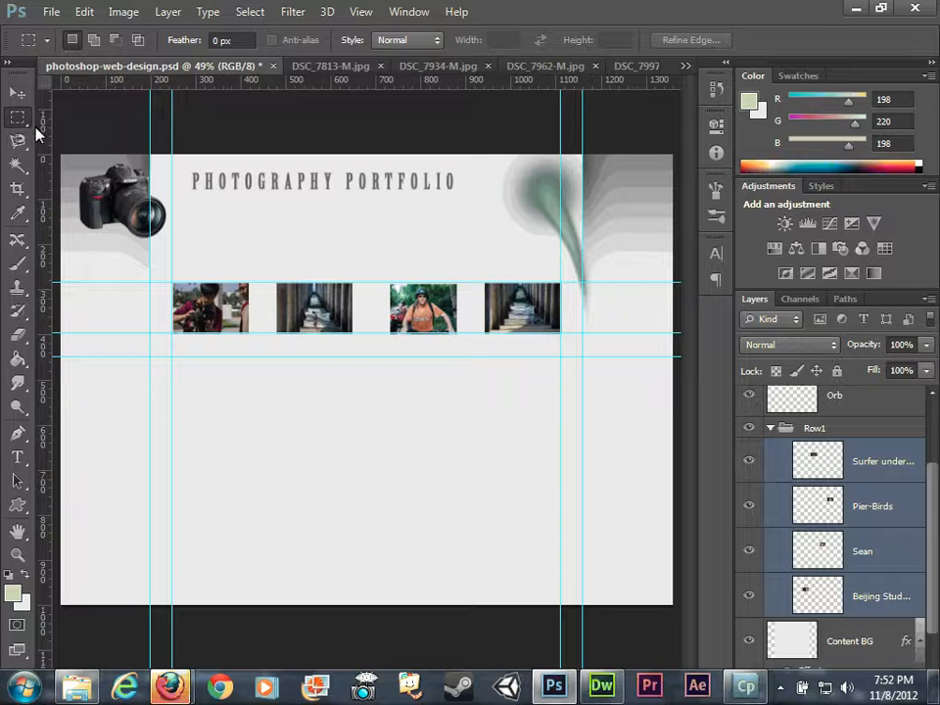
pyautogui.moveTo(44, 197); pyautogui.dragTo(49, 231)
pyautogui.moveTo(251, 293); pyautogui.dragTo(276, 355)
pyautogui.keyDown('ctrl'); pyautogui.click(262, 308); pyautogui.keyUp('ctrl')
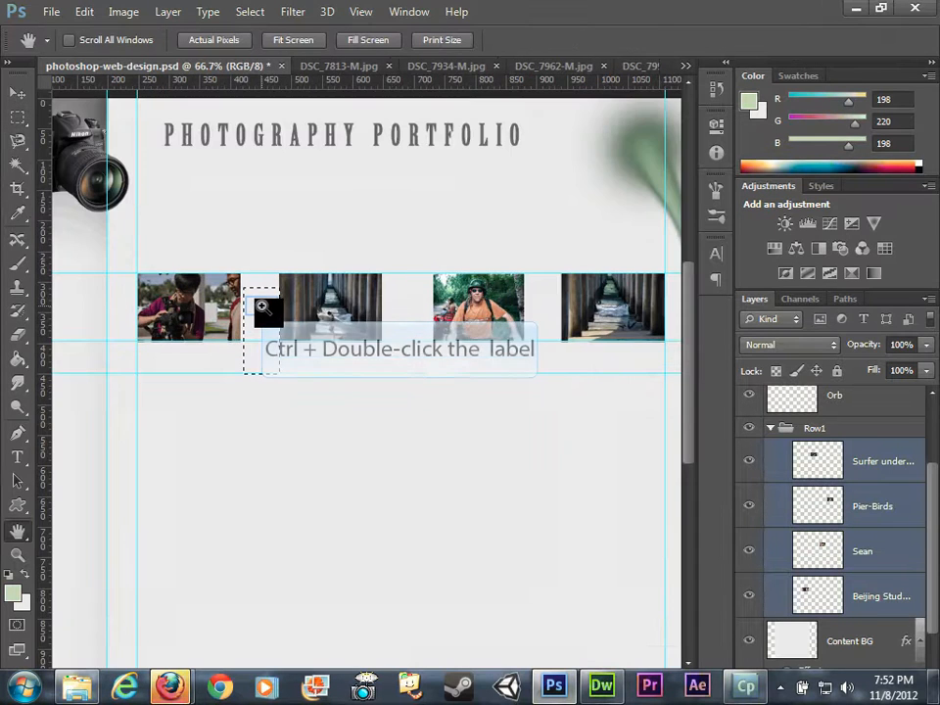
pyautogui.keyDown('ctrl'); pyautogui.click(263, 308); pyautogui.keyUp('ctrl')
pyautogui.keyDown('ctrl'); pyautogui.click(264, 309); pyautogui.keyUp('ctrl')
pyautogui.keyDown('ctrl'); pyautogui.click(262, 308); pyautogui.keyUp('ctrl')
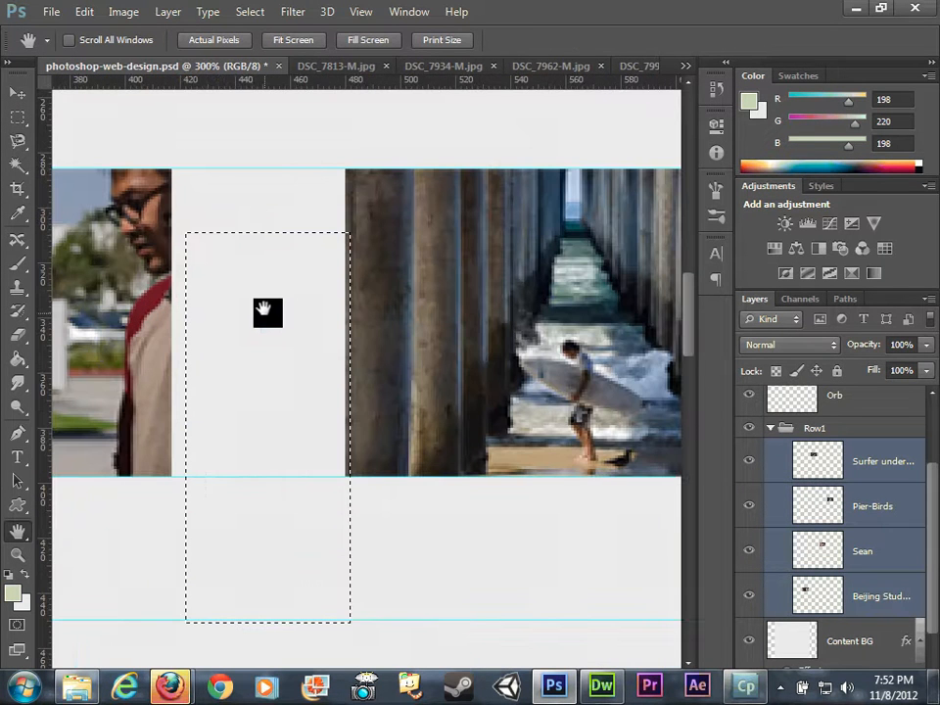
pyautogui.press('m')
pyautogui.click(196, 189)
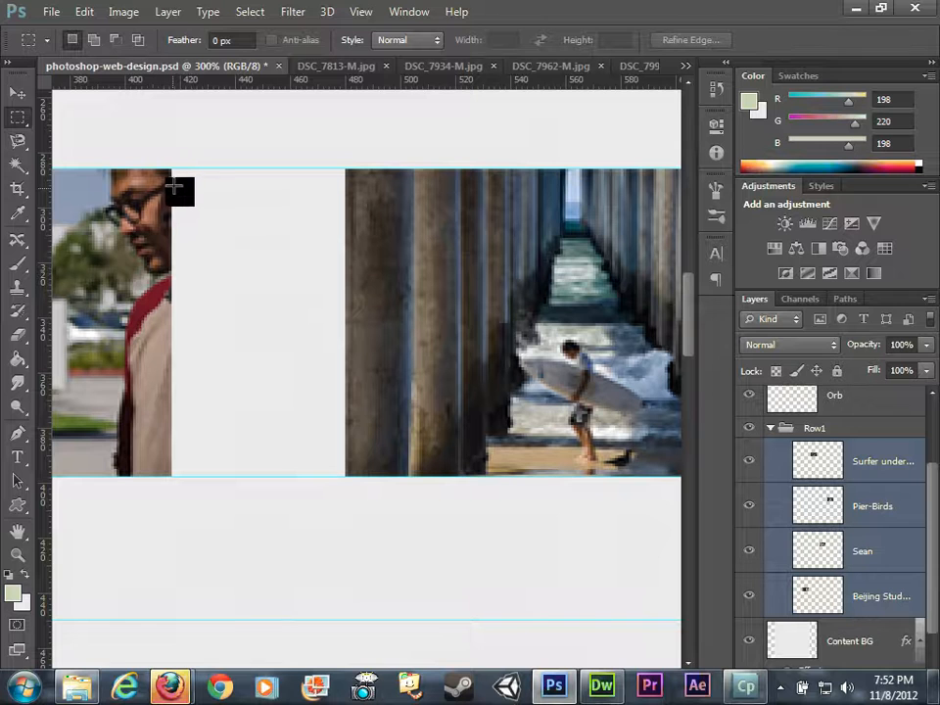
pyautogui.moveTo(173, 188); pyautogui.dragTo(343, 377)
pyautogui.press('h')
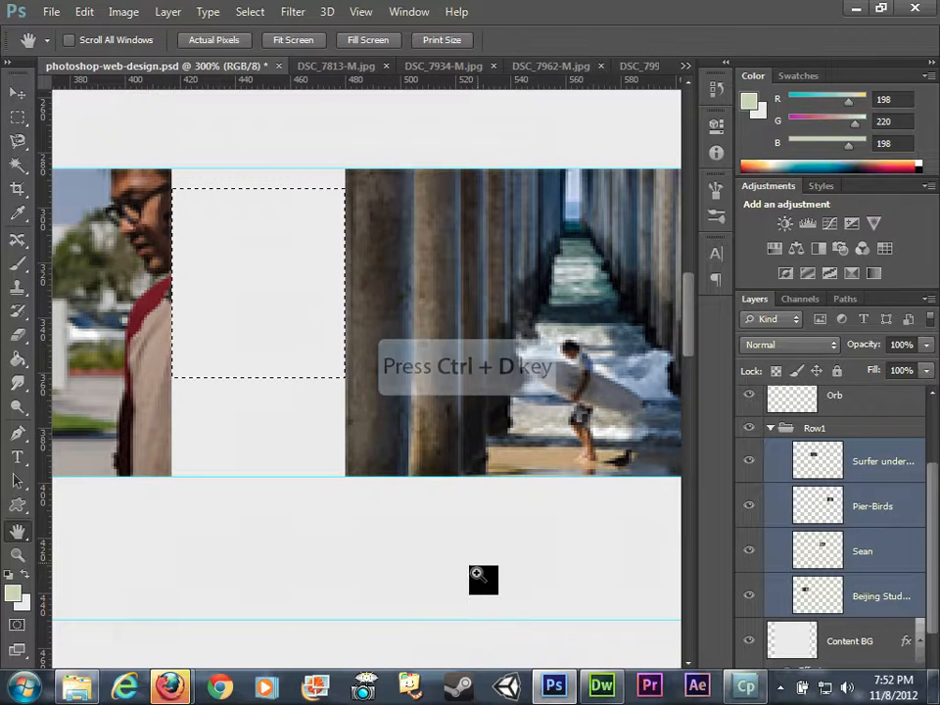
pyautogui.hotkey('ctrl', 'd')
# Step: Check the gap between the third and fourth photos with a rectangular marquee selection spanning it
pyautogui.moveTo(597, 405); pyautogui.dragTo(128, 369)
pyautogui.moveTo(580, 340); pyautogui.dragTo(273, 352)
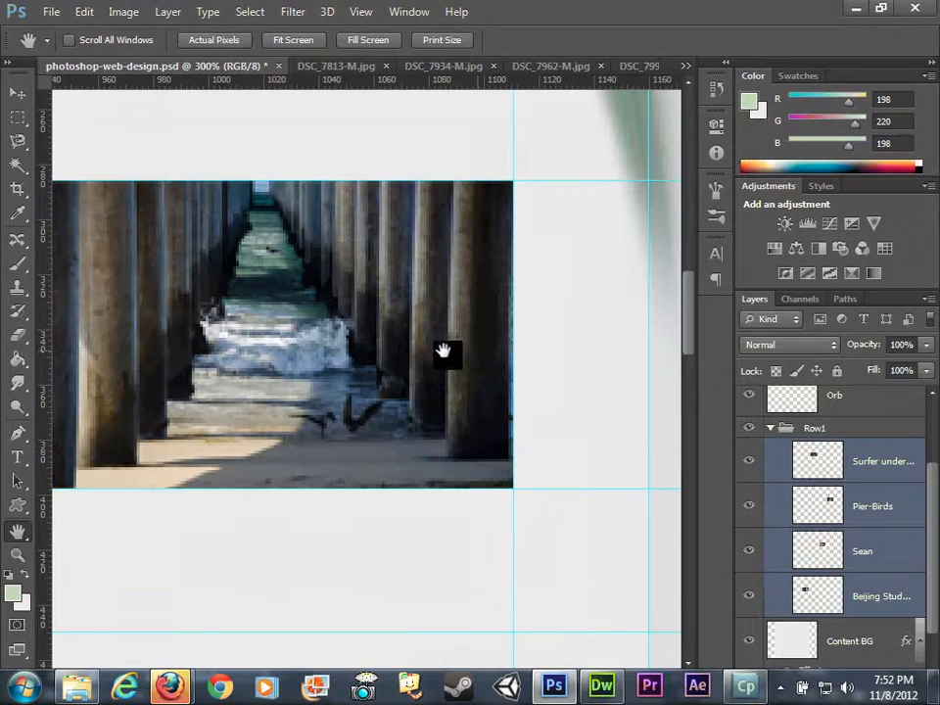
pyautogui.moveTo(94, 318); pyautogui.dragTo(432, 329)
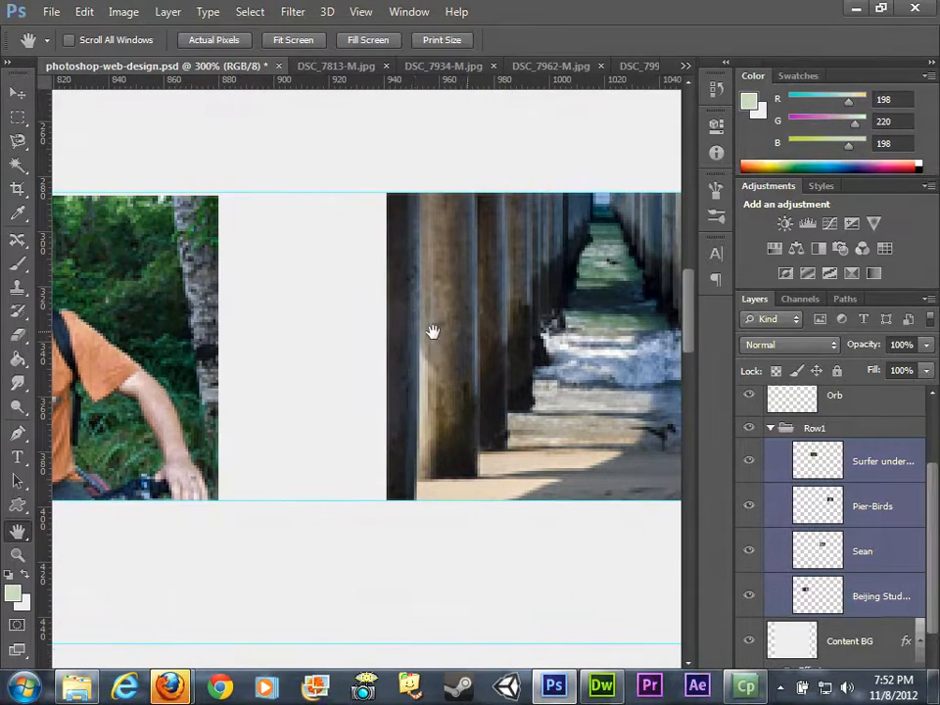
pyautogui.press('m')
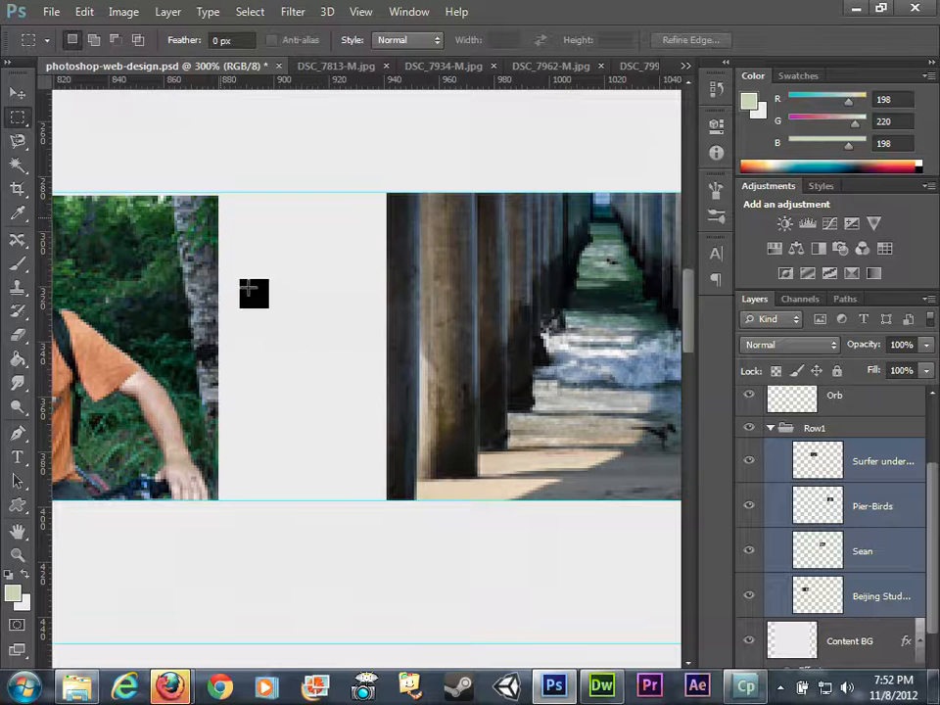
pyautogui.moveTo(220, 218); pyautogui.dragTo(387, 414)
pyautogui.click(387, 608)
pyautogui.moveTo(296, 552); pyautogui.dragTo(280, 559)
# Step: Fit the whole page in view, clear the remaining selection and hide the guides
pyautogui.hotkey('ctrl', '0')
pyautogui.hotkey('ctrl', 'd')
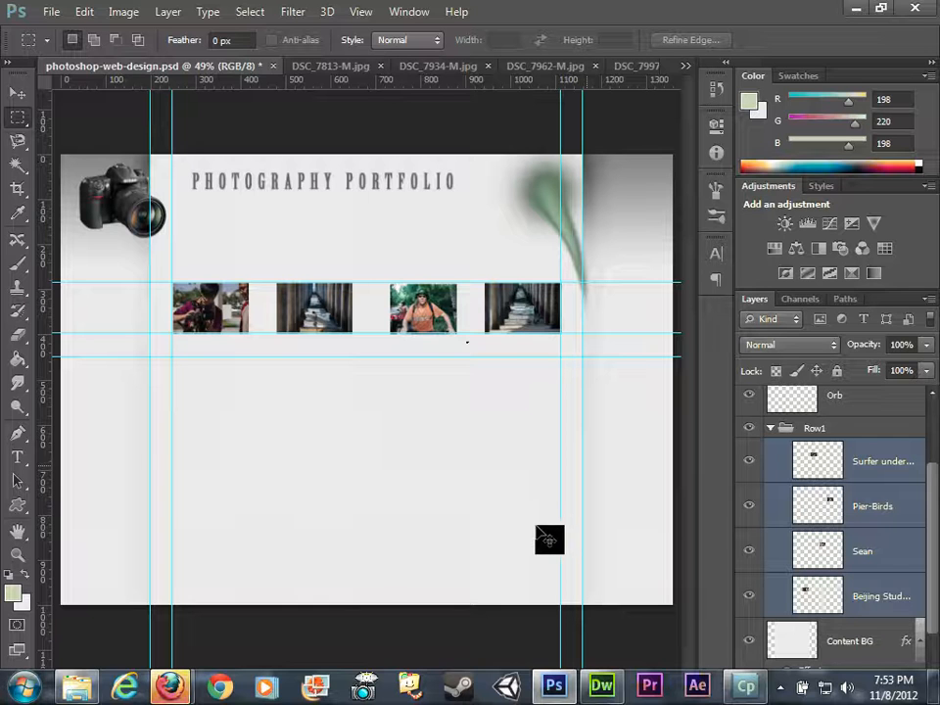
pyautogui.hotkey('ctrl', 'h')
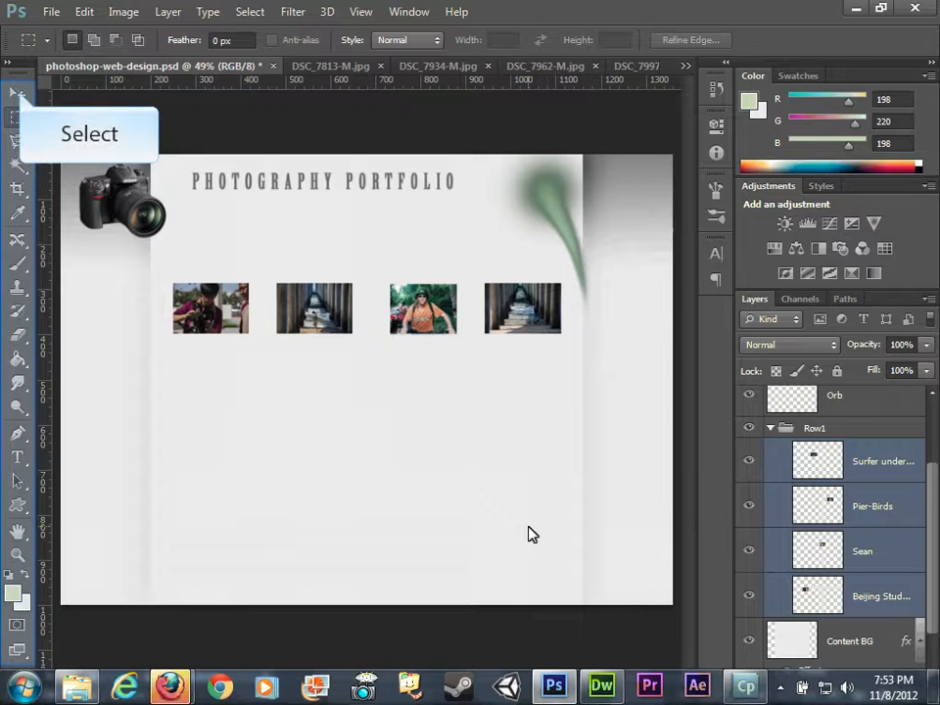
# Step: Try to align the four photo layers by their right edges, and undo the alignment
pyautogui.click(19, 92)
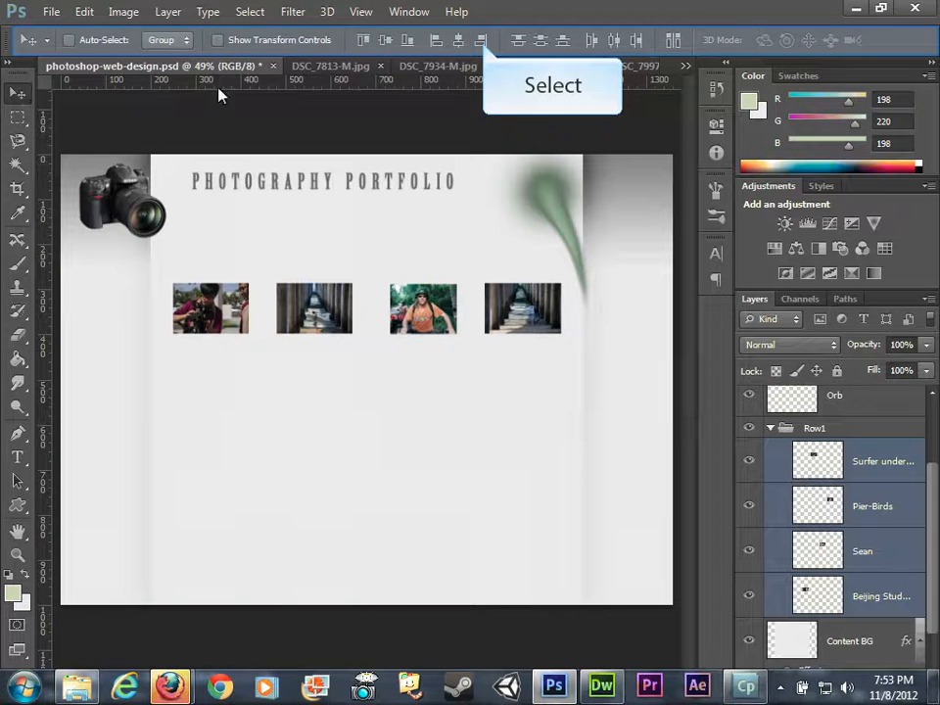
pyautogui.click(481, 41)
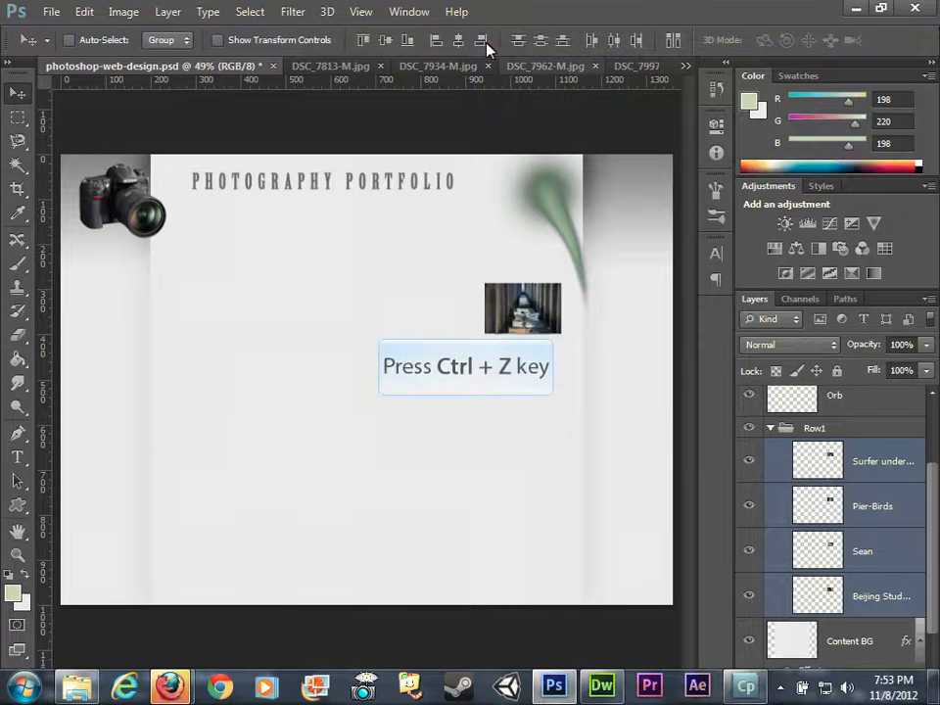
pyautogui.hotkey('ctrl', 'z')
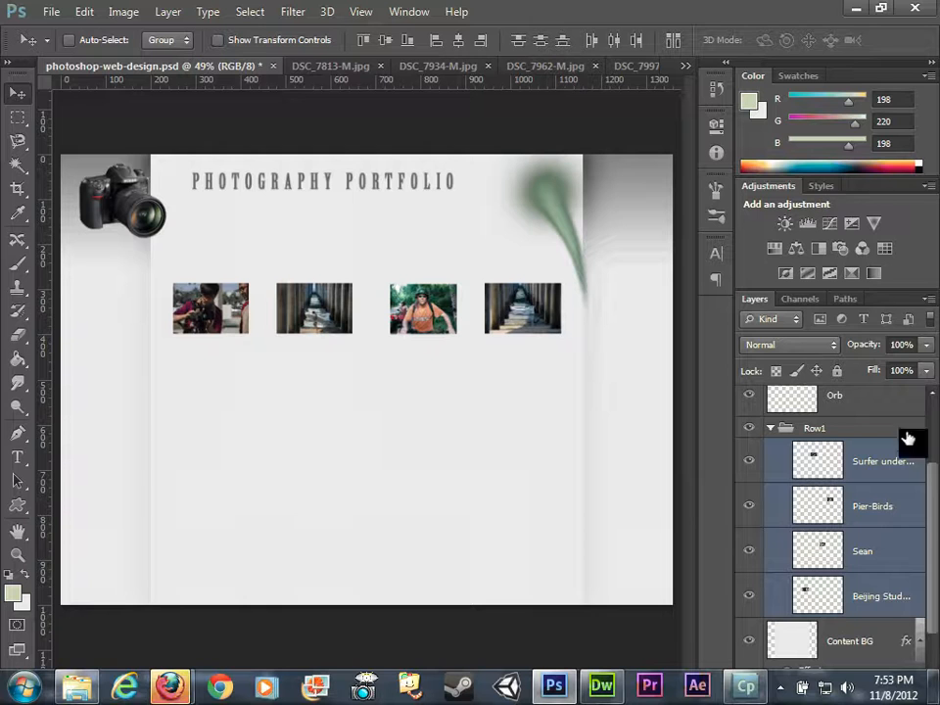
pyautogui.doubleClick(912, 516)
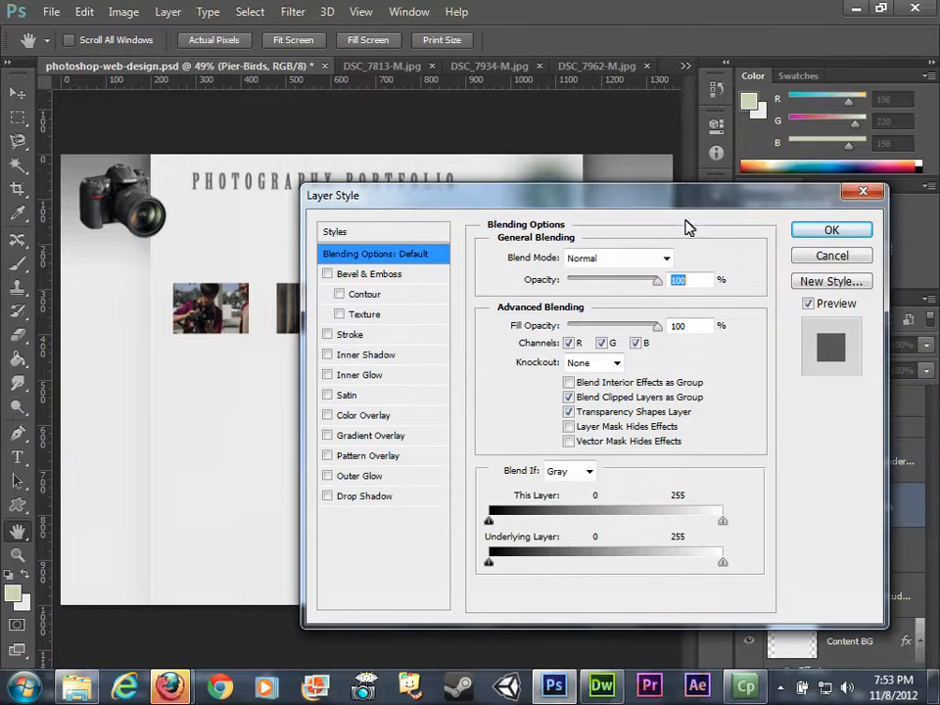
pyautogui.moveTo(686, 196); pyautogui.dragTo(834, 86)
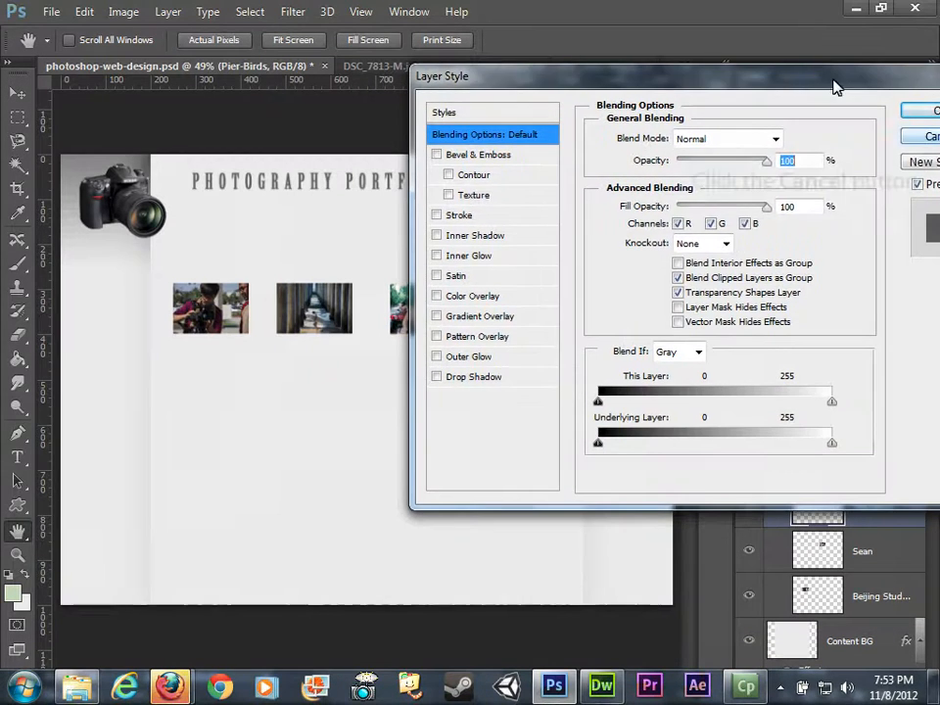
pyautogui.click(920, 135)
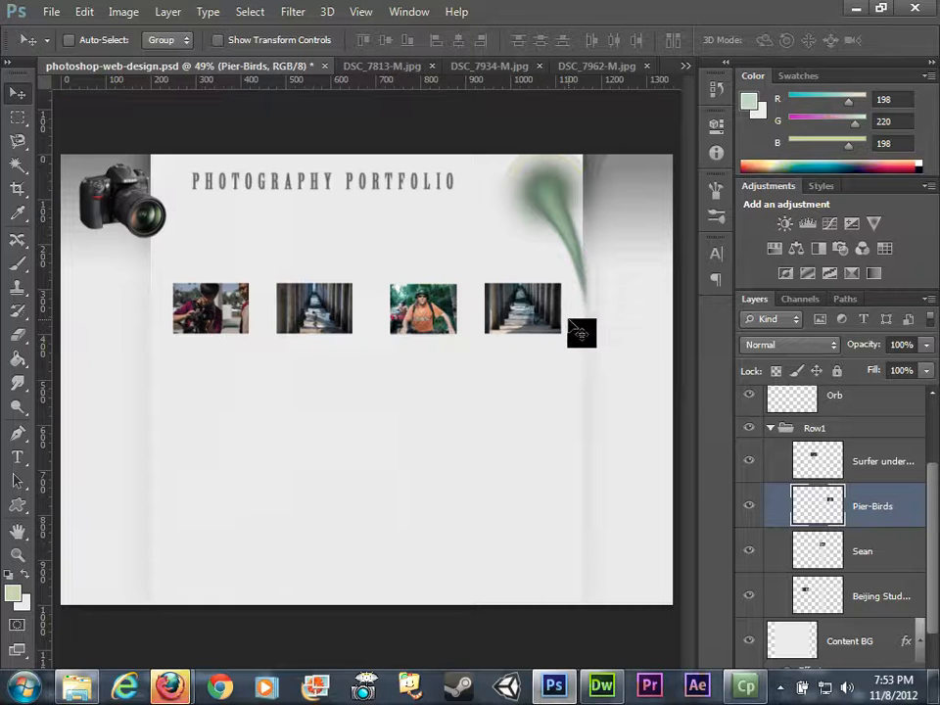
# Step: Add a Stroke layer effect to the Surfer under Pier photo layer
pyautogui.press('space')
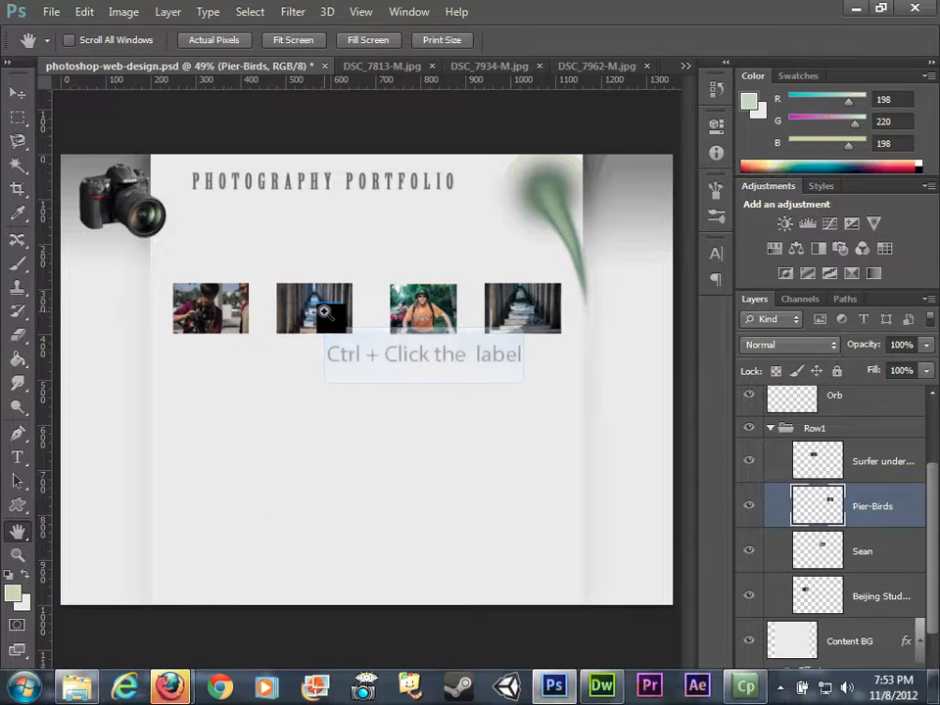
pyautogui.keyDown('ctrl'); pyautogui.click(324, 311); pyautogui.keyUp('ctrl')
pyautogui.keyDown('ctrl'); pyautogui.click(325, 309); pyautogui.keyUp('ctrl')
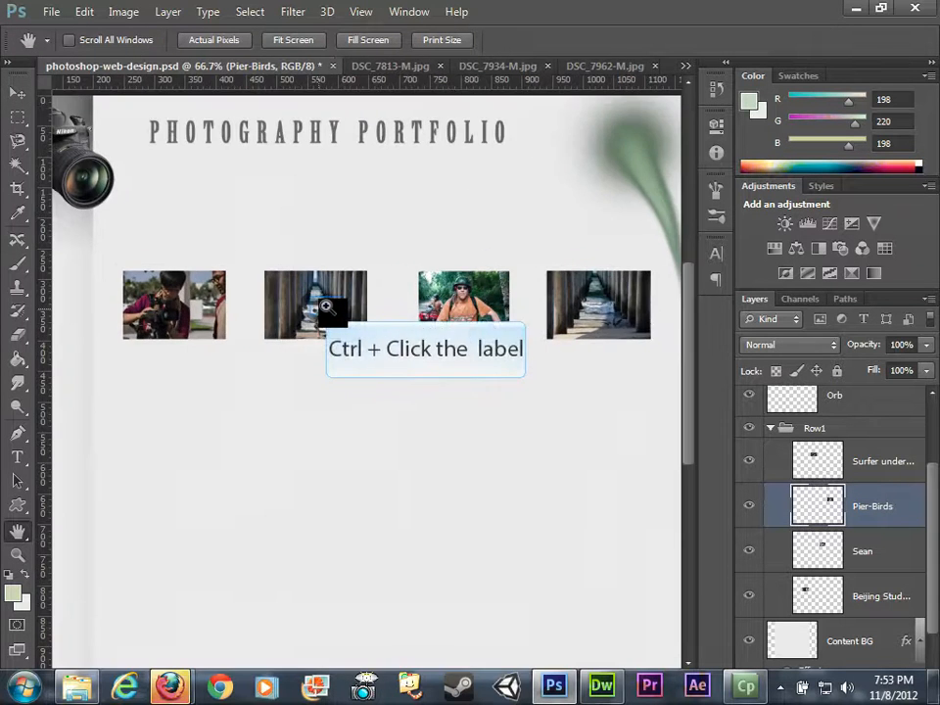
pyautogui.keyDown('ctrl'); pyautogui.click(326, 309); pyautogui.keyUp('ctrl')
pyautogui.keyDown('ctrl'); pyautogui.click(326, 309); pyautogui.keyUp('ctrl')
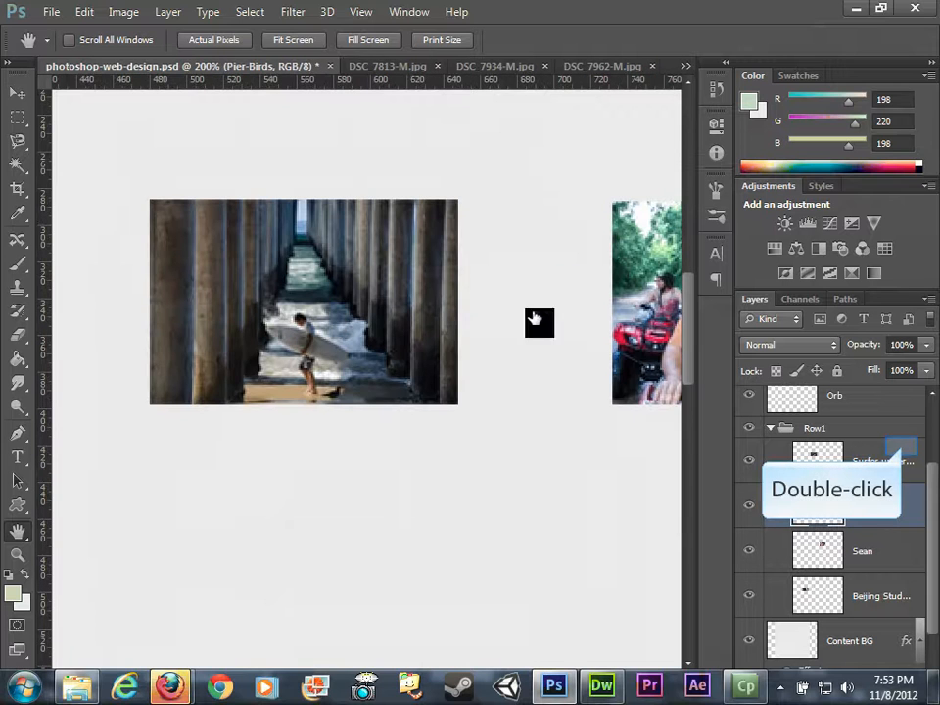
pyautogui.doubleClick(902, 455)
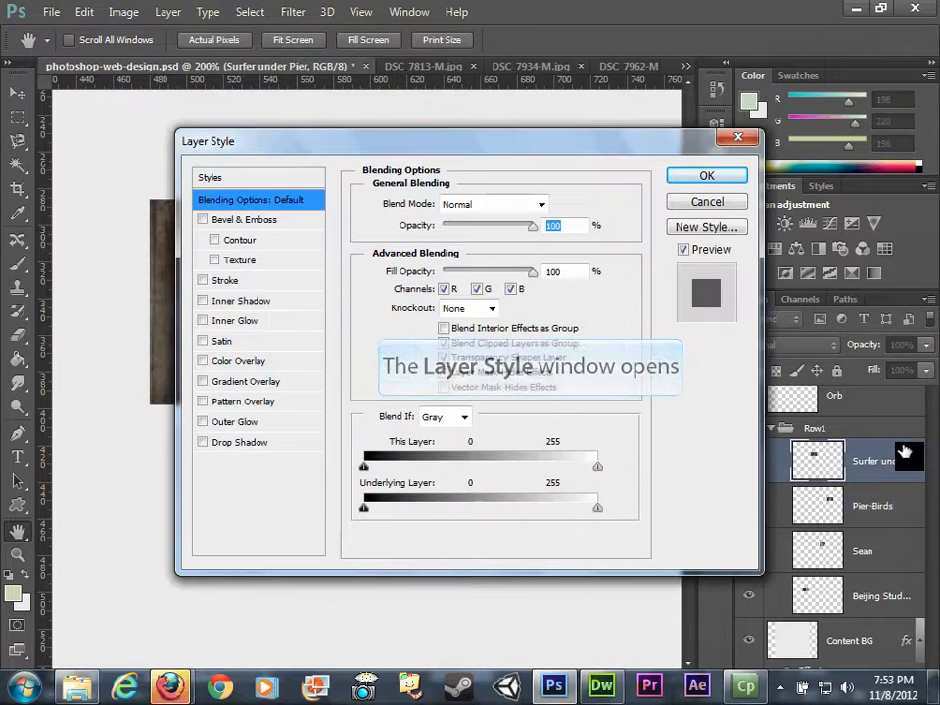
pyautogui.moveTo(521, 153); pyautogui.dragTo(692, 185)
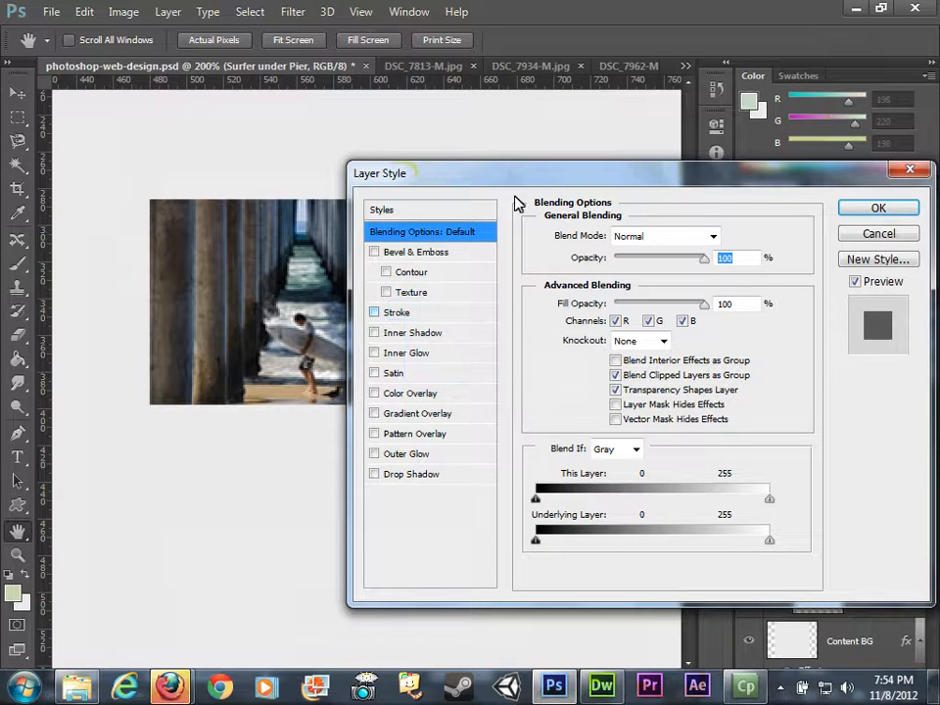
pyautogui.click(394, 312)
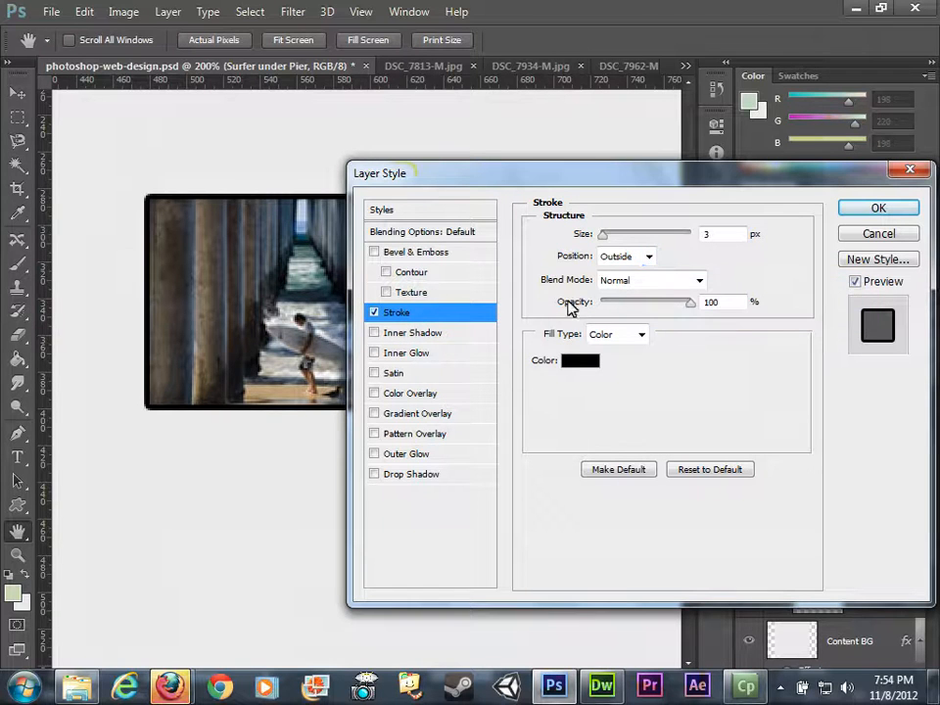
# Step: Set the Surfer under Pier stroke's position to Inside and its size to 1 px
pyautogui.click(651, 259)
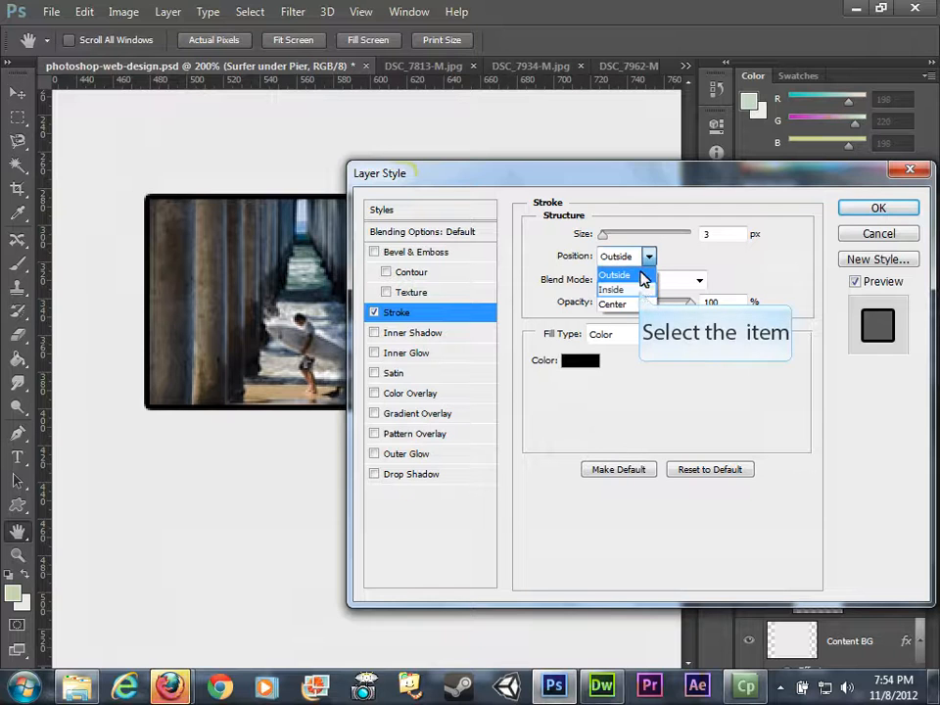
pyautogui.click(634, 287)
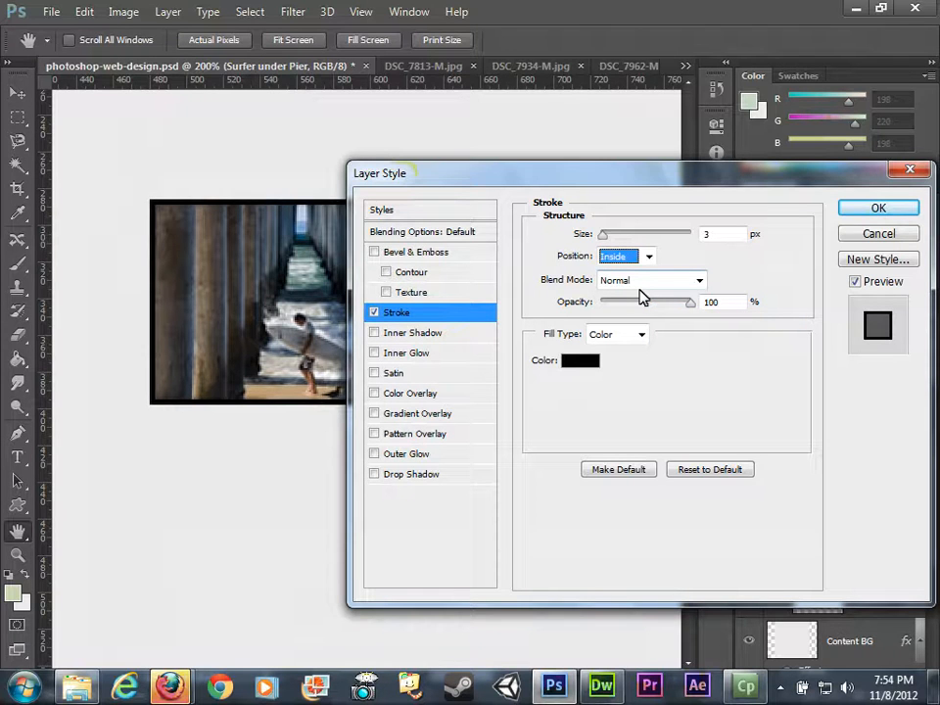
pyautogui.moveTo(604, 242)
pyautogui.mouseDown()
pyautogui.moveTo(620, 237)
pyautogui.moveTo(599, 242)
pyautogui.mouseUp()
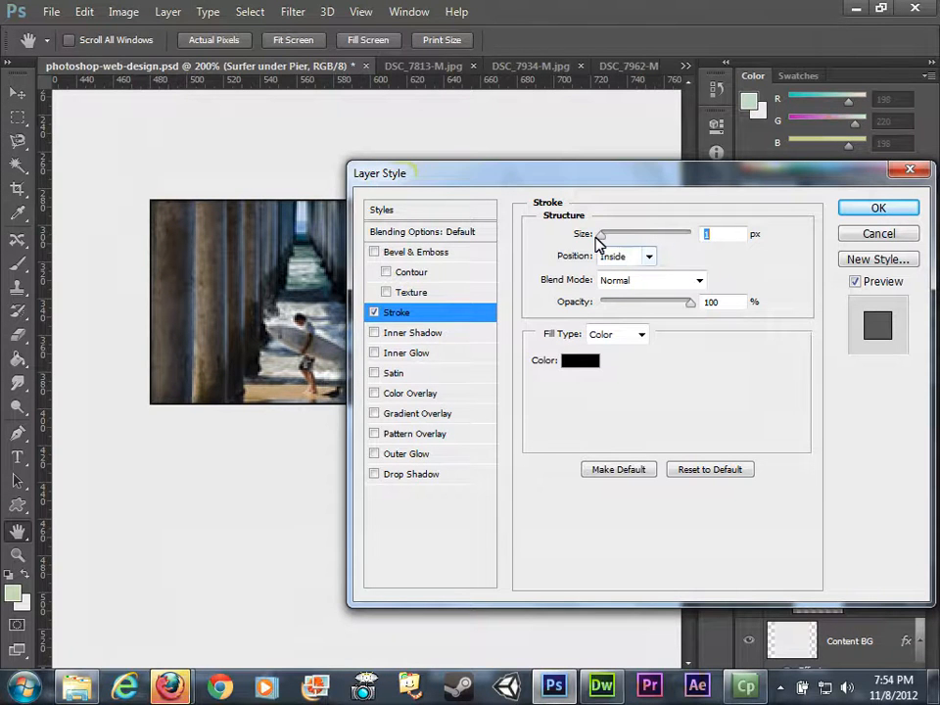
pyautogui.press('Tab')
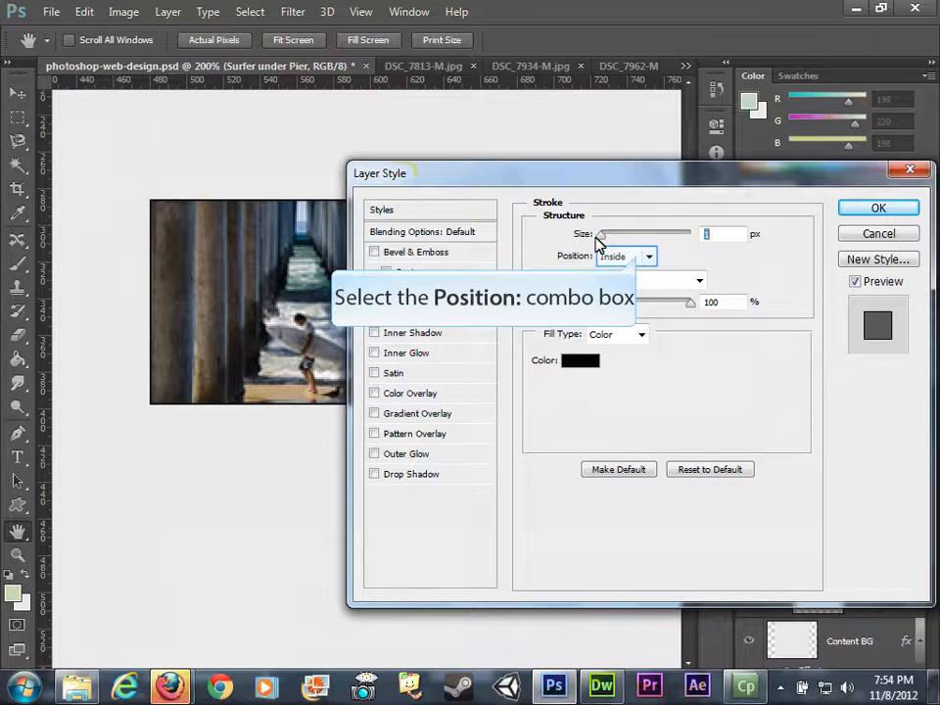
# Step: Set the stroke's position to Outside and its size to 5 px
pyautogui.click(644, 257)
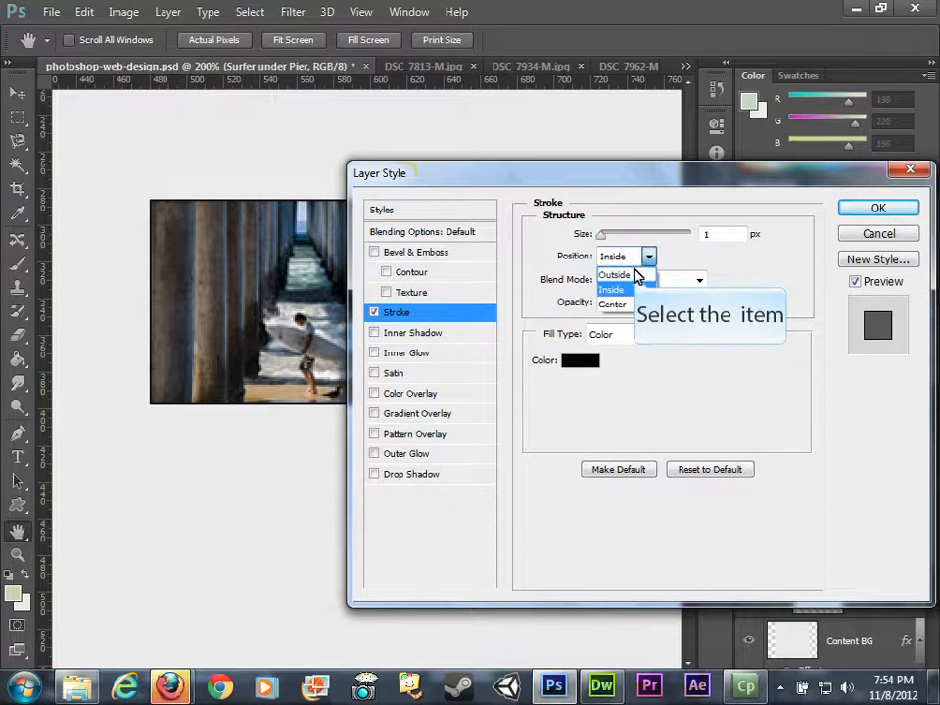
pyautogui.click(615, 290)
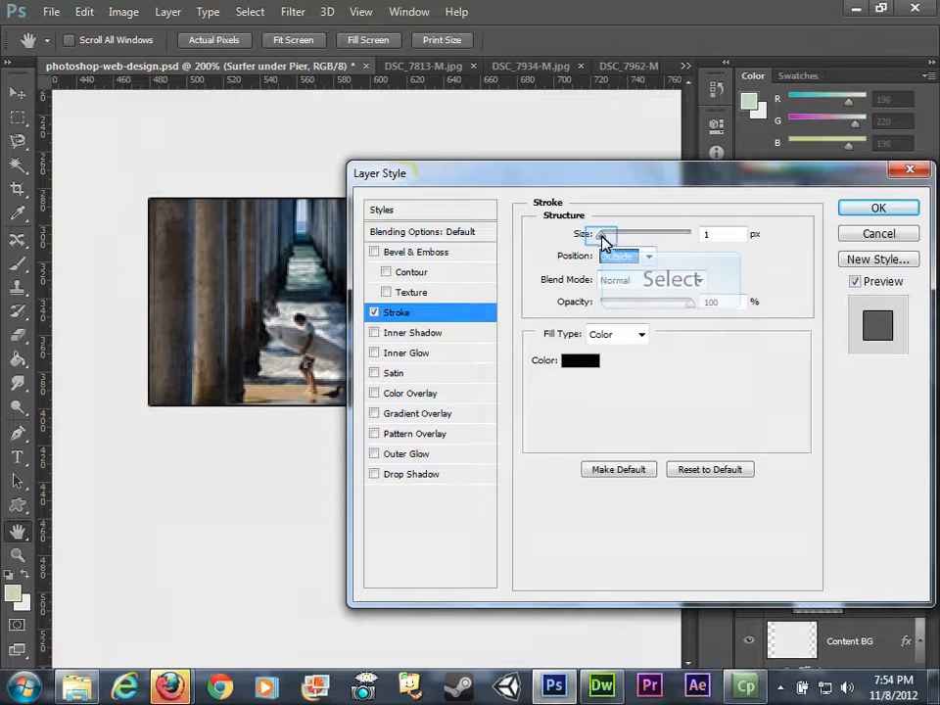
pyautogui.moveTo(602, 238); pyautogui.dragTo(604, 241)
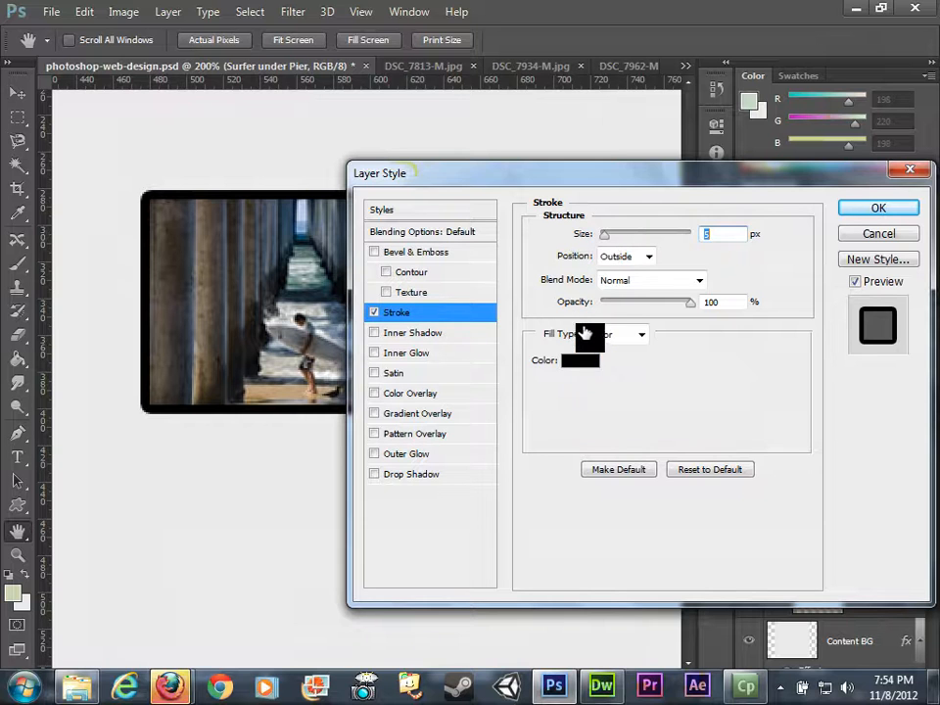
# Step: Set the stroke's color to light gray dadada and its size to 8 px, keeping the whole photo in view
pyautogui.click(584, 369)
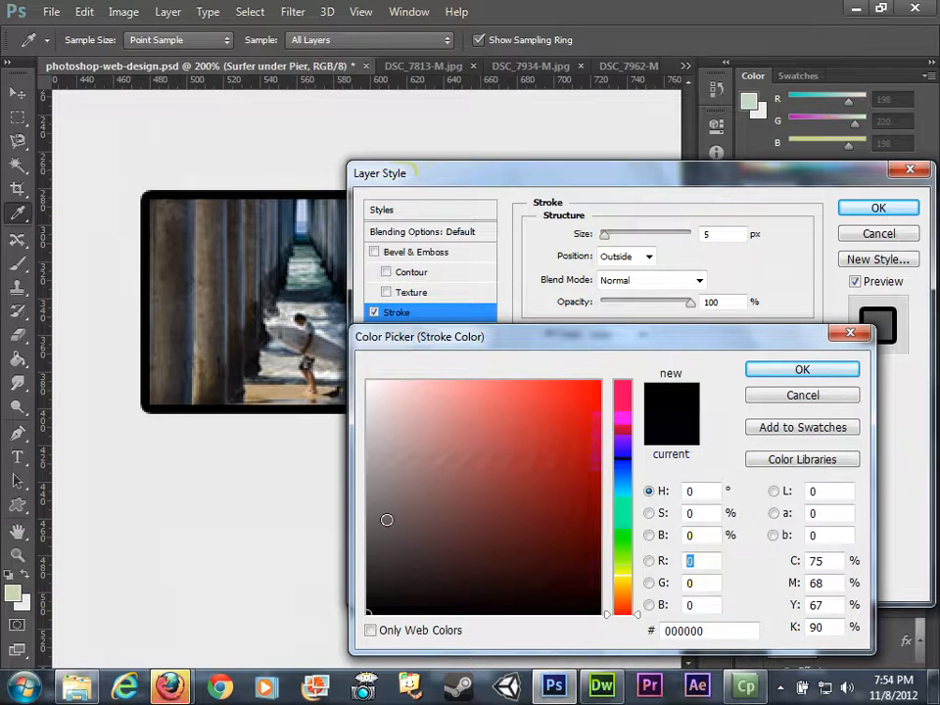
pyautogui.moveTo(386, 520)
pyautogui.mouseDown()
pyautogui.moveTo(346, 499)
pyautogui.moveTo(346, 474)
pyautogui.moveTo(333, 464)
pyautogui.moveTo(365, 437)
pyautogui.moveTo(349, 438)
pyautogui.moveTo(339, 377)
pyautogui.moveTo(336, 413)
pyautogui.moveTo(373, 426)
pyautogui.mouseUp()
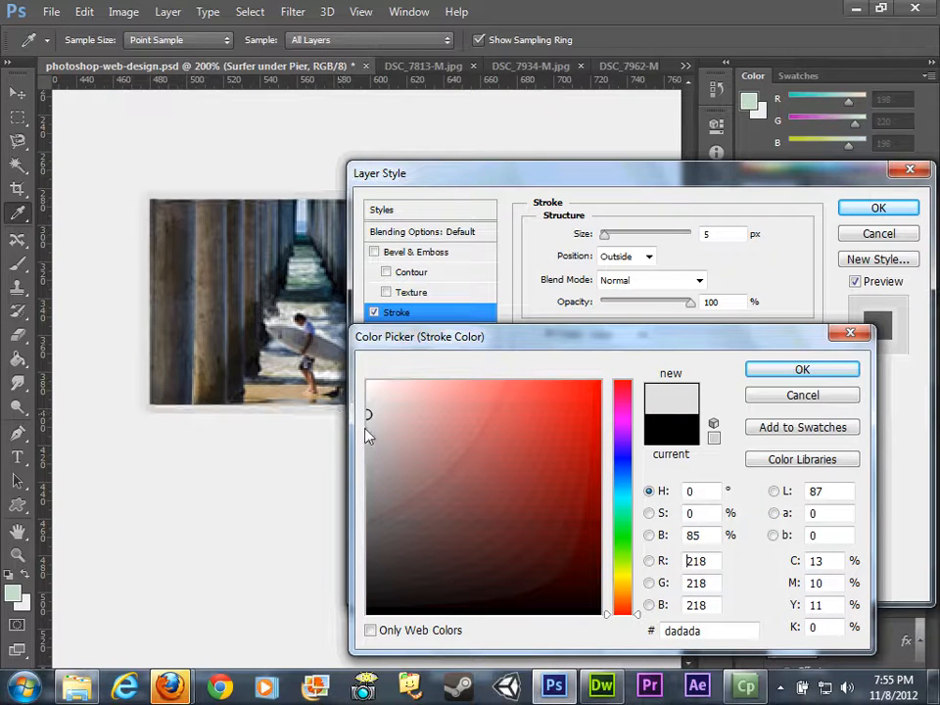
pyautogui.click(830, 372)
pyautogui.moveTo(606, 238); pyautogui.dragTo(608, 236)
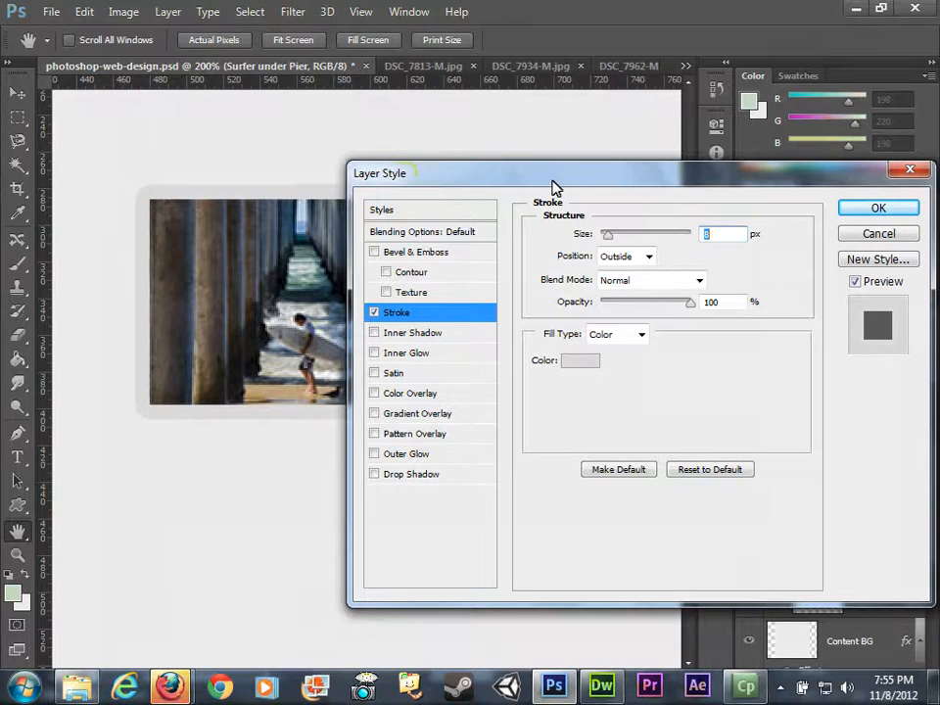
pyautogui.moveTo(554, 187); pyautogui.dragTo(746, 179)
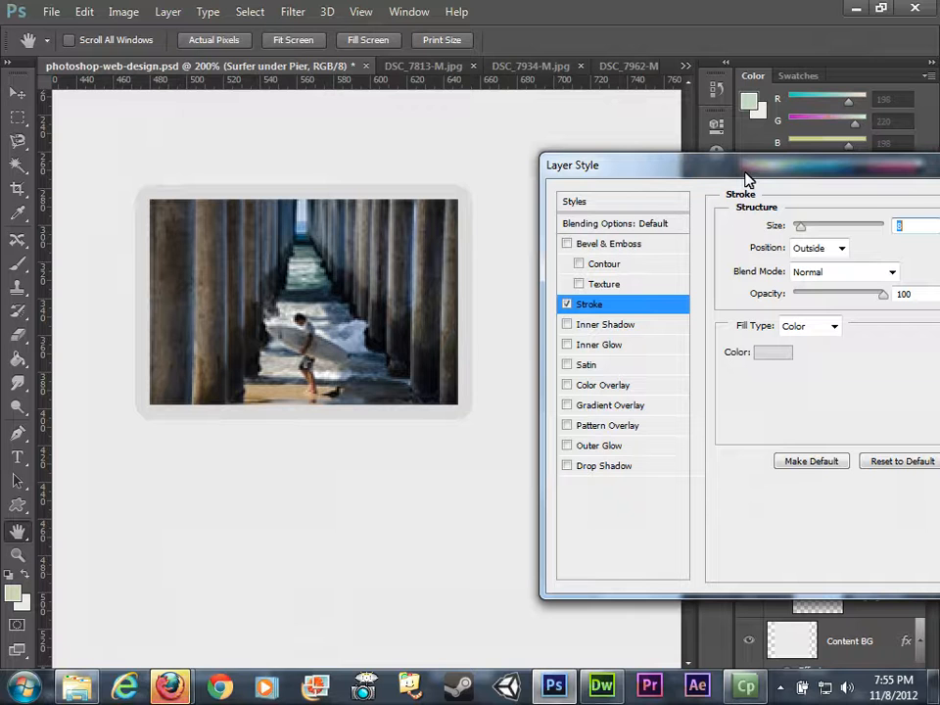
# Step: Apply the stroke settings to the Surfer under Pier photo layer
pyautogui.moveTo(753, 168); pyautogui.dragTo(588, 206)
pyautogui.moveTo(721, 336)
pyautogui.mouseDown()
pyautogui.moveTo(681, 337)
pyautogui.moveTo(722, 336)
pyautogui.mouseUp()
pyautogui.moveTo(822, 206); pyautogui.dragTo(716, 222)
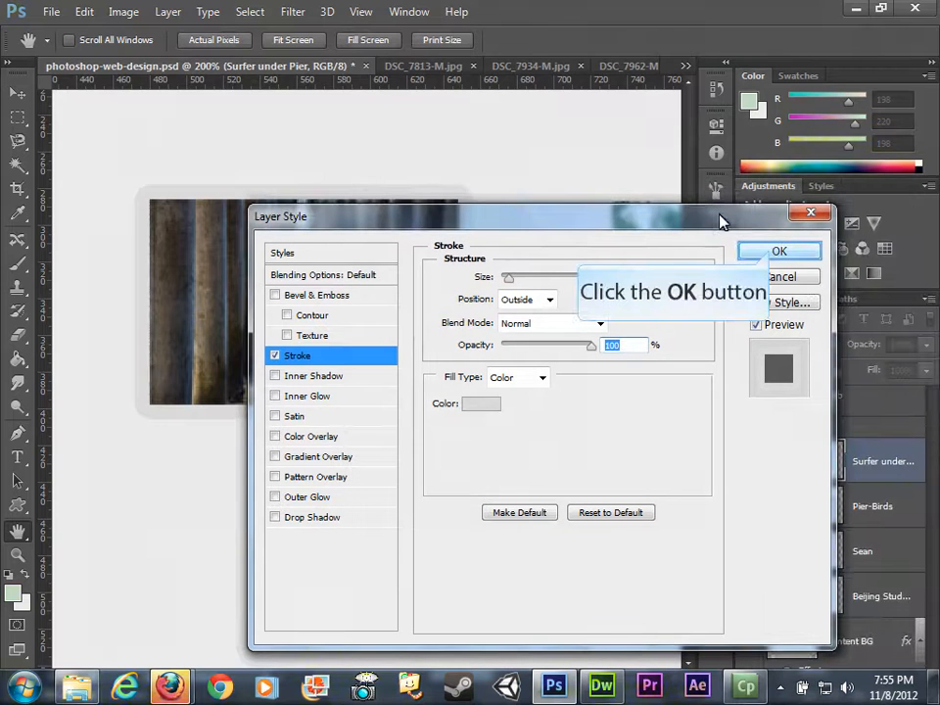
pyautogui.click(774, 251)
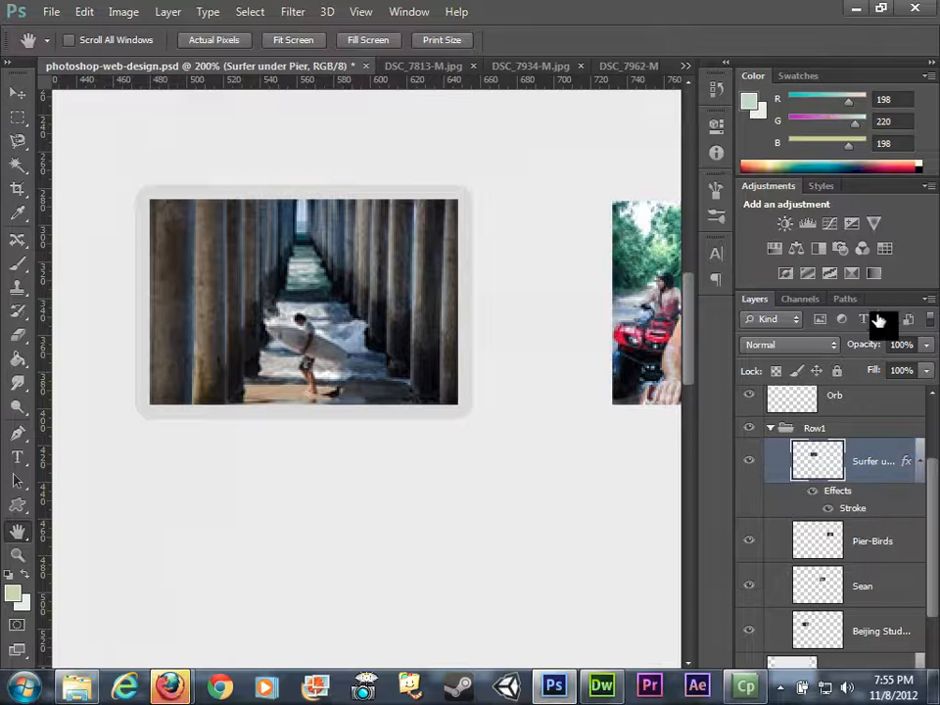
# Step: Copy the Surfer under Pier layer style and paste it onto the other three photo layers in the Row1 group
pyautogui.rightClick(903, 455)
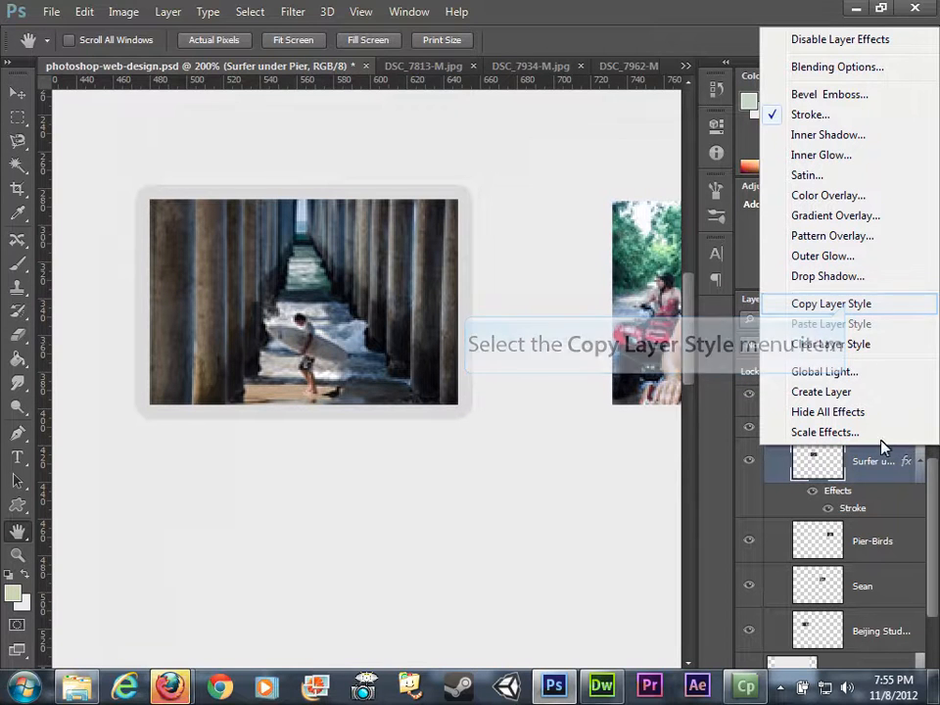
pyautogui.click(850, 304)
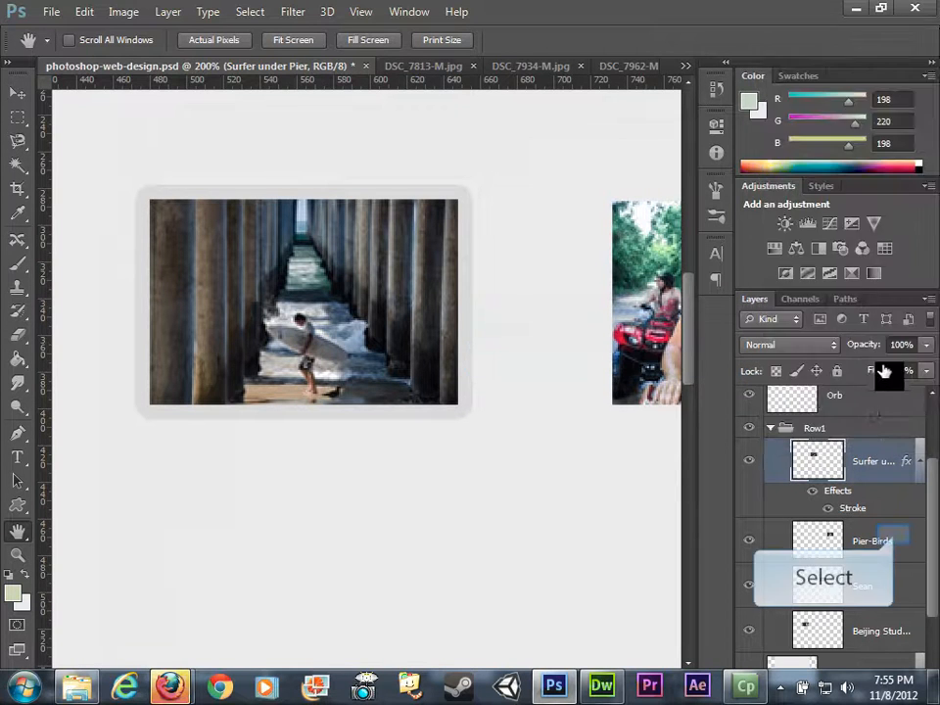
pyautogui.click(897, 541)
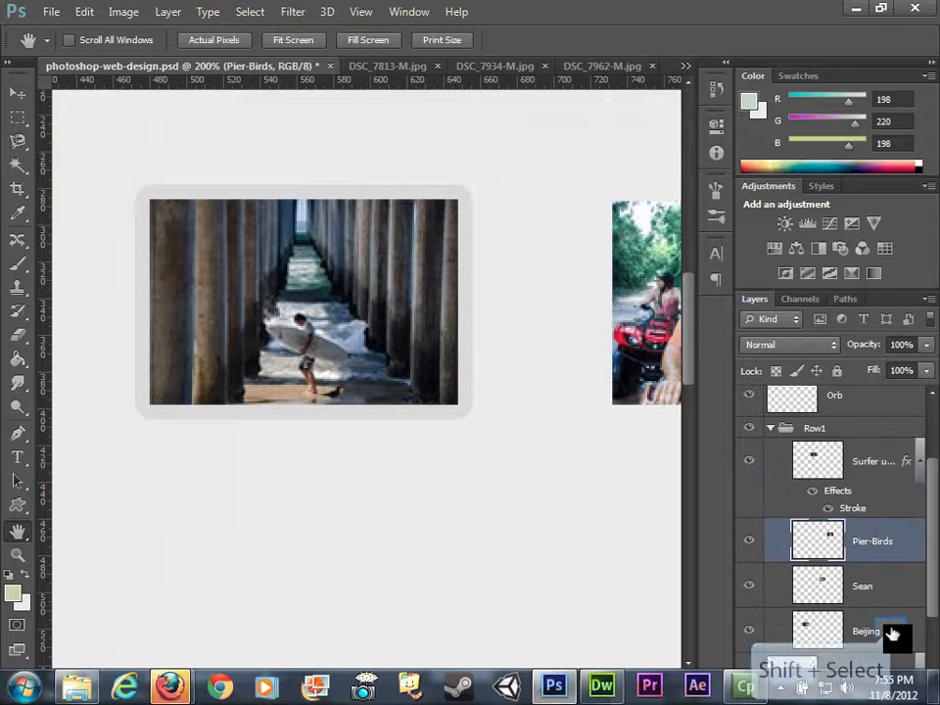
pyautogui.keyDown('shift'); pyautogui.click(892, 586); pyautogui.keyUp('shift')
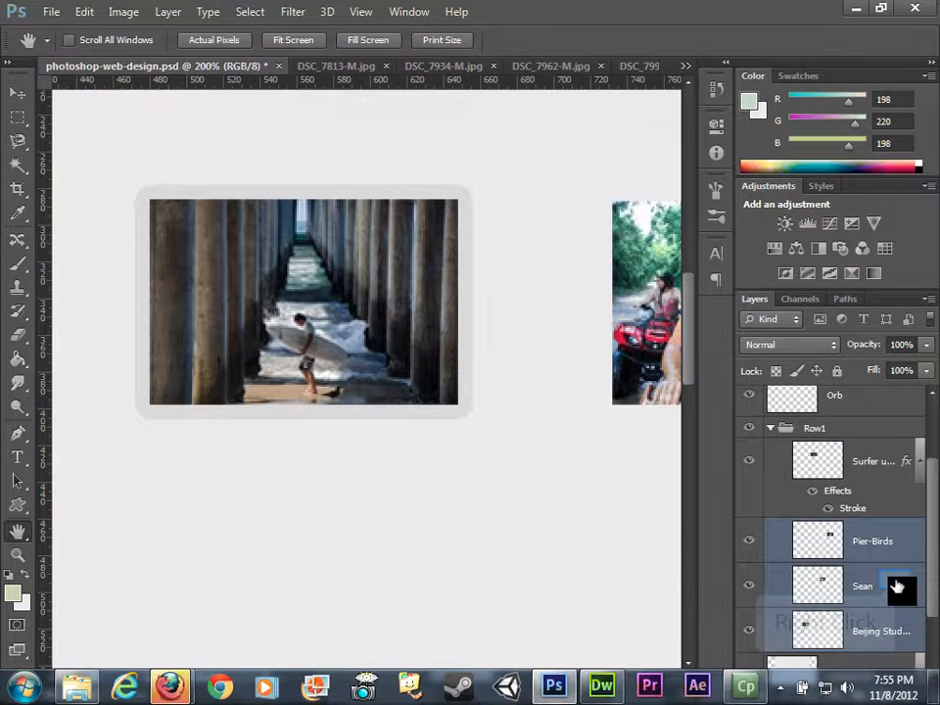
pyautogui.rightClick(896, 585)
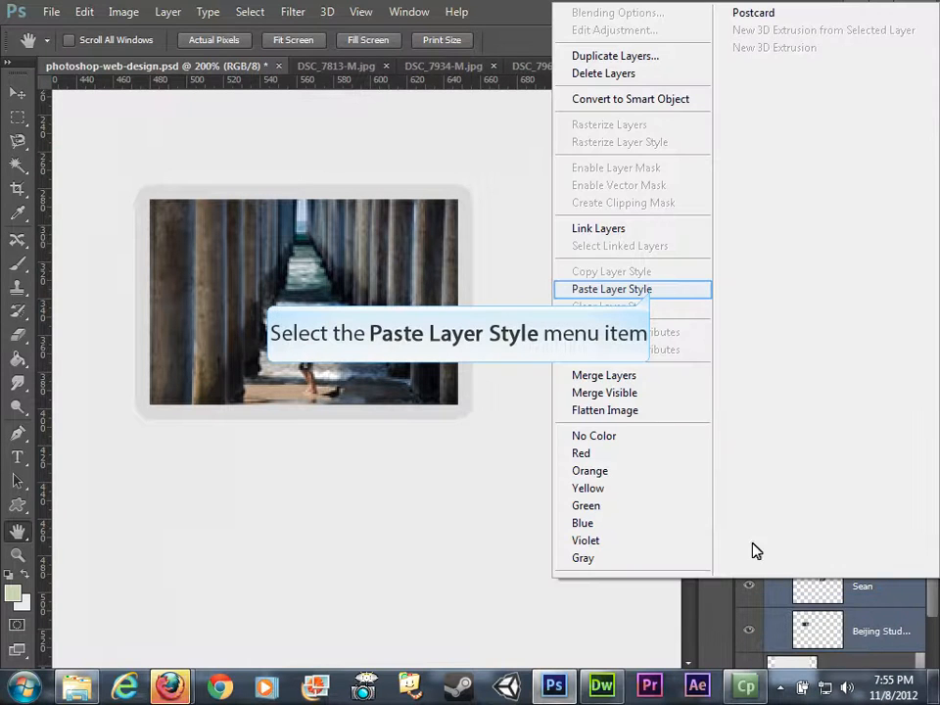
pyautogui.click(652, 293)
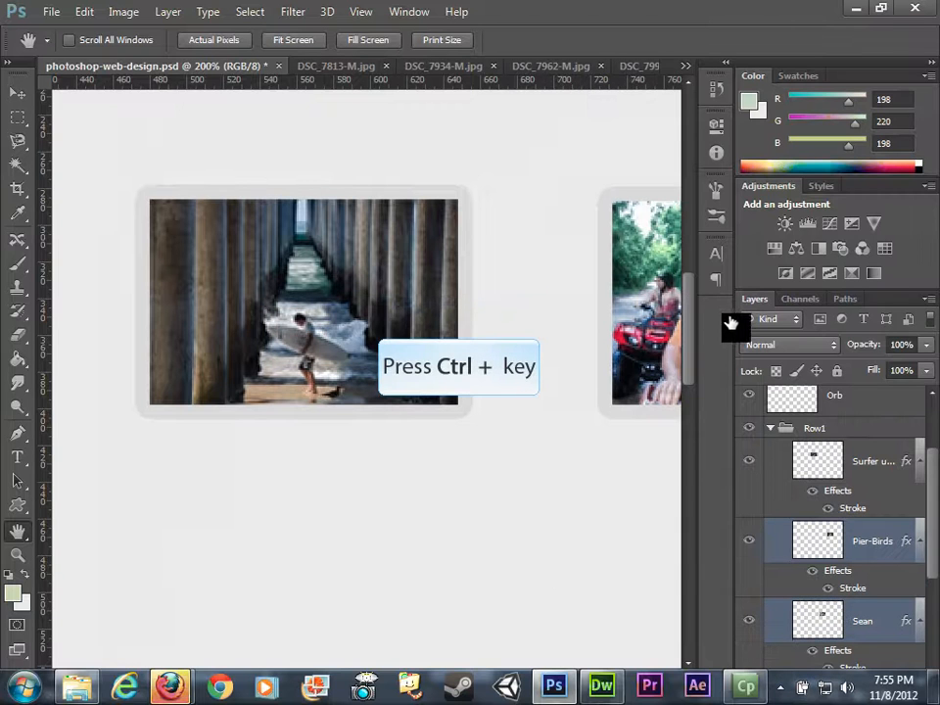
pyautogui.hotkey('ctrl', '-')
pyautogui.hotkey('ctrl', '-')
pyautogui.hotkey('ctrl', '-')
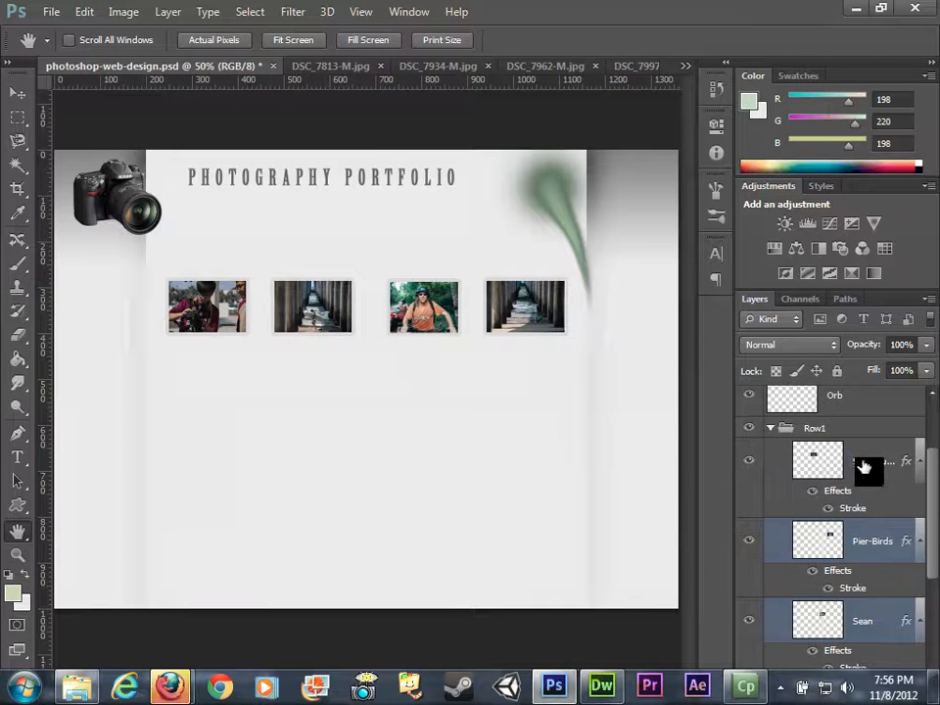
# Step: Collapse the effects lists of the photo layers in the Row1 group
pyautogui.click(864, 467)
pyautogui.click(920, 461)
pyautogui.click(920, 506)
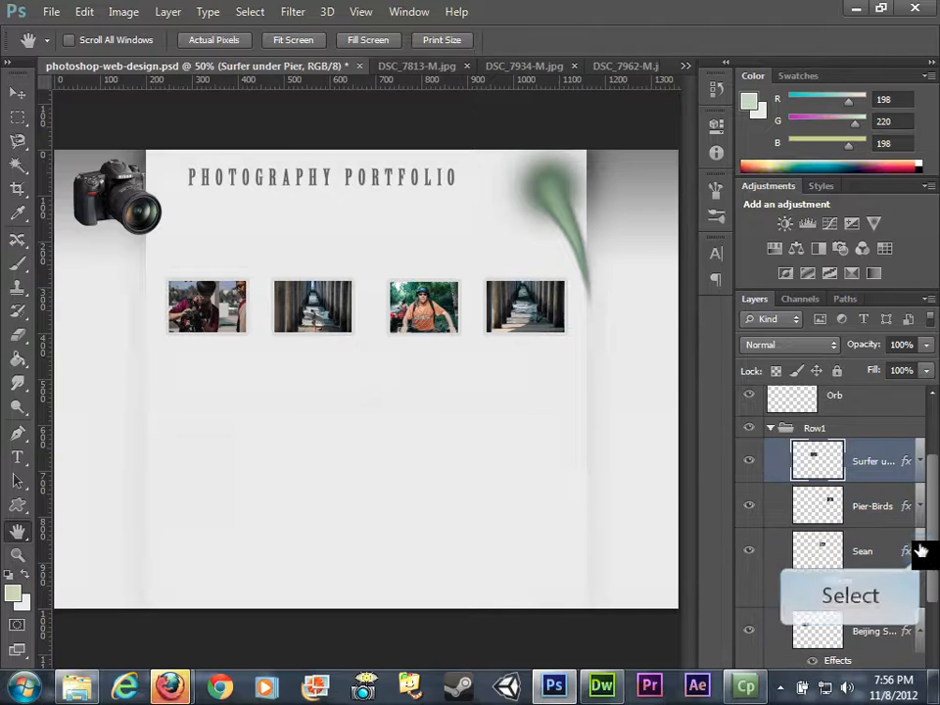
pyautogui.click(920, 553)
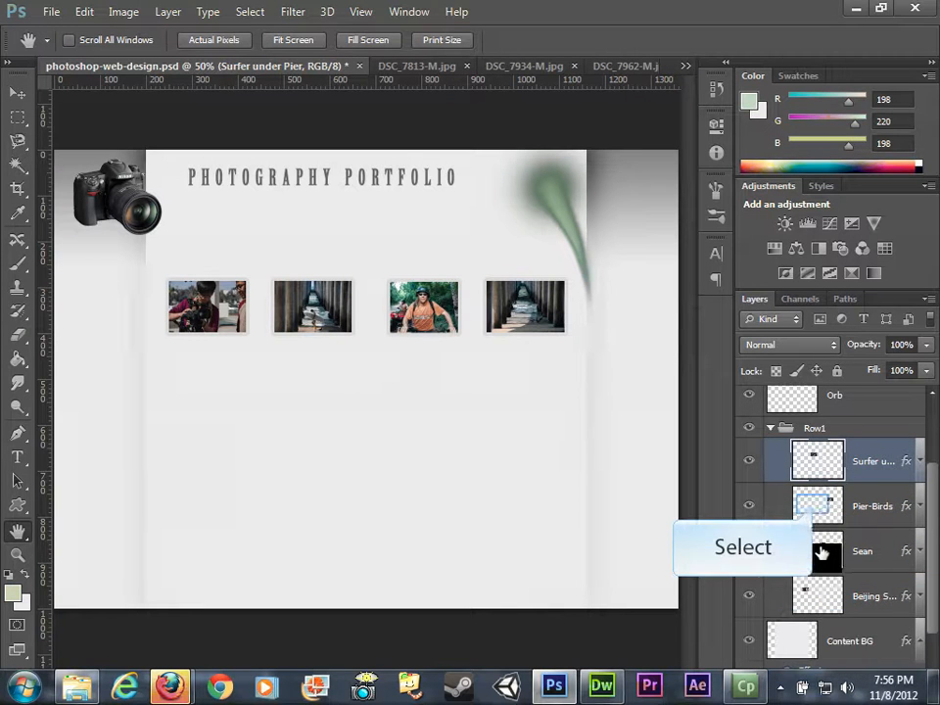
pyautogui.click(816, 458)
pyautogui.keyDown('shift'); pyautogui.click(825, 597); pyautogui.keyUp('shift')
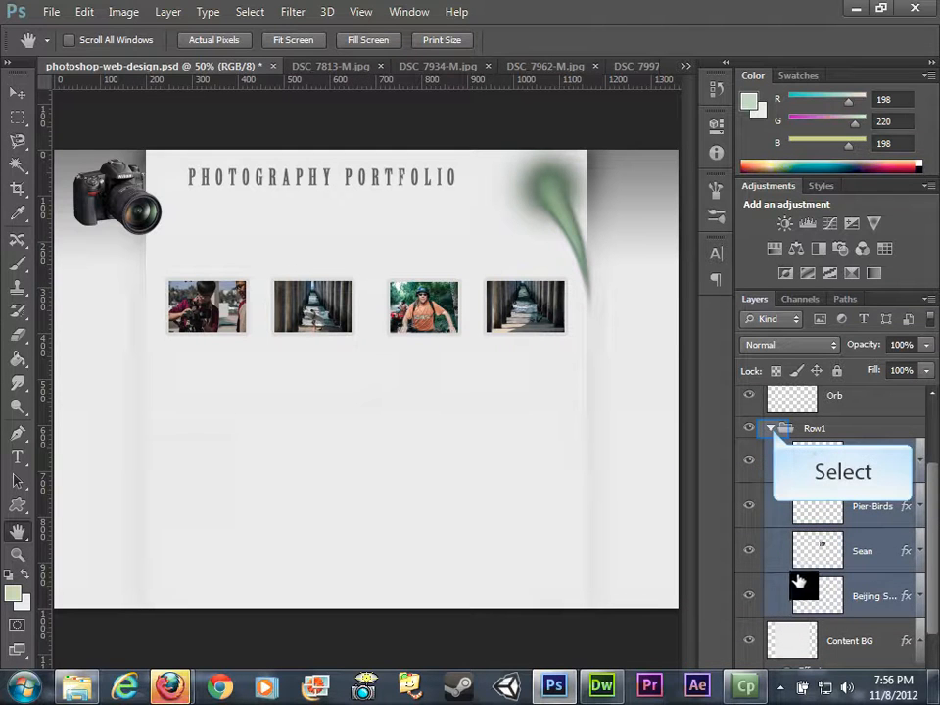
pyautogui.click(771, 429)
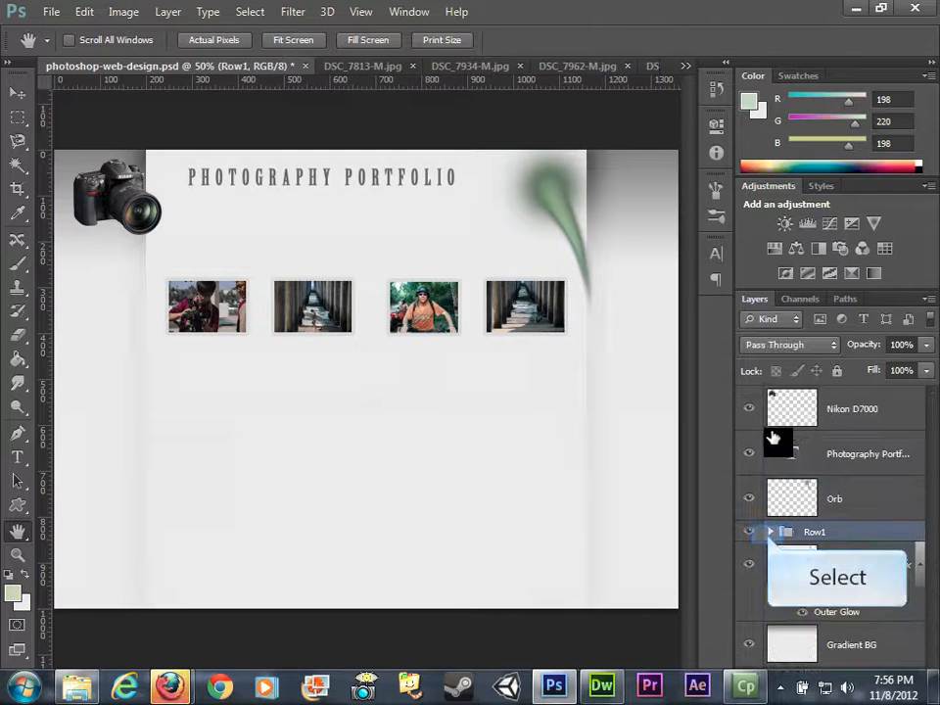
pyautogui.click(770, 532)
pyautogui.scroll(2, 803, 528)
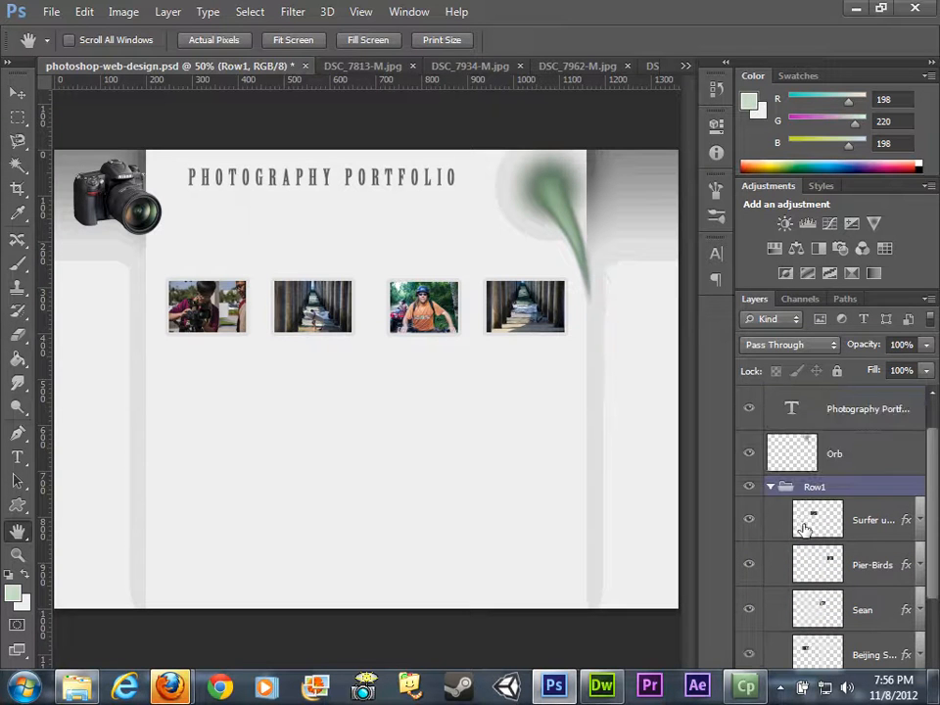
pyautogui.scroll(-2, 804, 548)
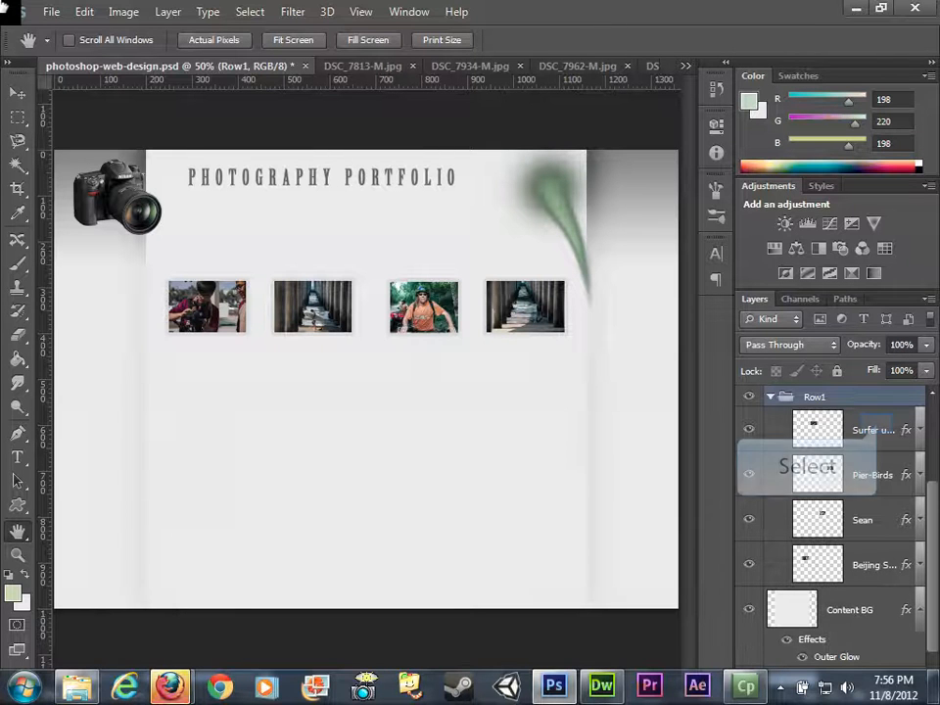
# Step: Select all four photo layers in the Row1 group and activate the Move tool
pyautogui.click(879, 431)
pyautogui.click(884, 468)
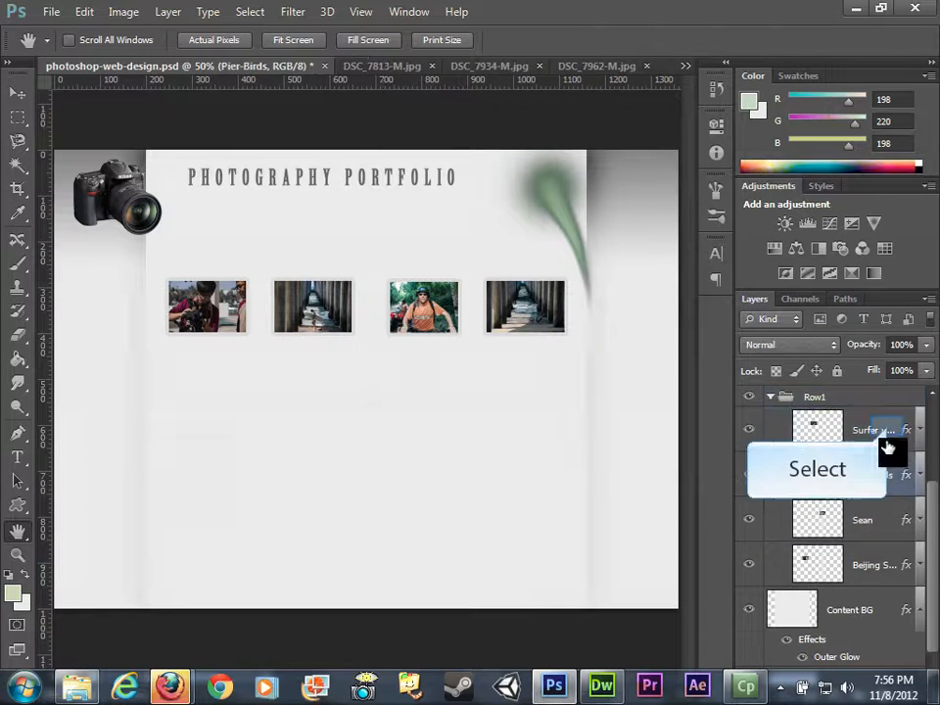
pyautogui.click(889, 431)
pyautogui.keyDown('shift'); pyautogui.click(879, 573); pyautogui.keyUp('shift')
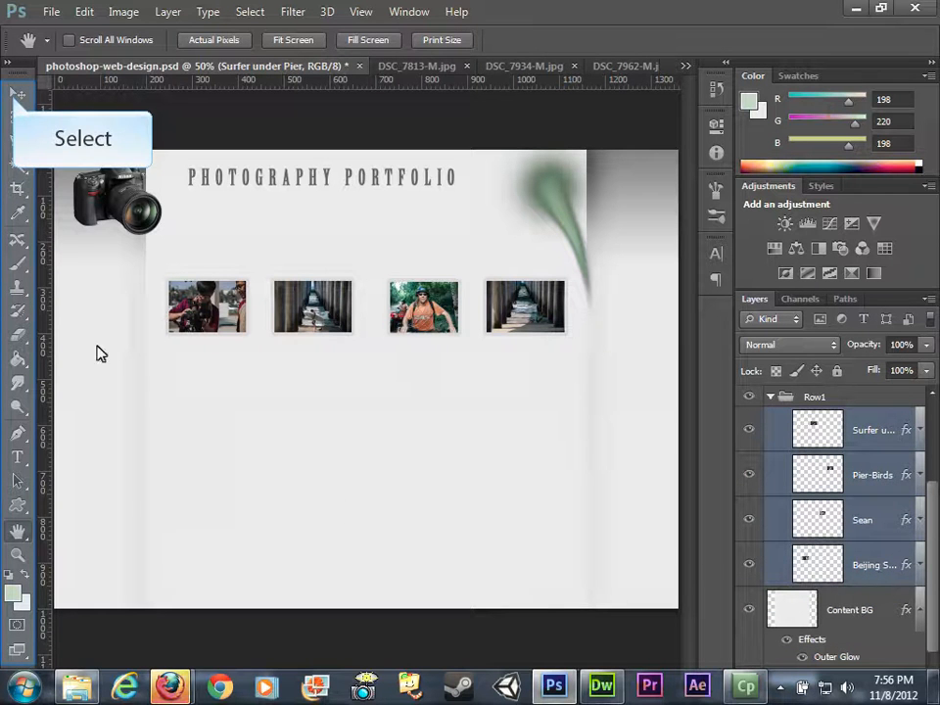
pyautogui.click(18, 97)
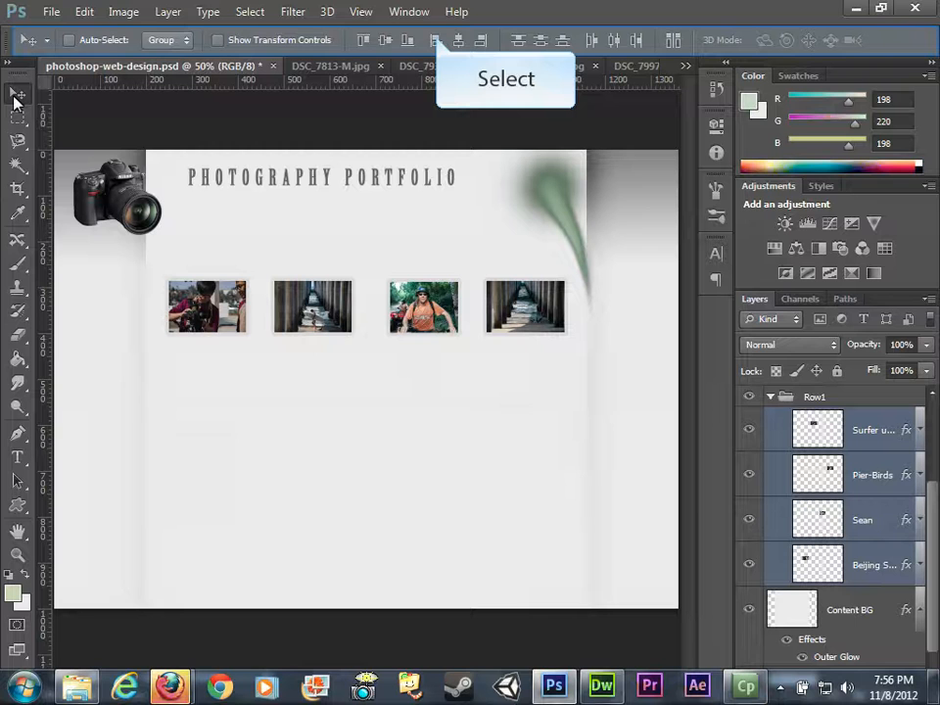
# Step: Try aligning the four photos by their left, top and right edges and horizontal centers, and distributing them vertically
pyautogui.click(436, 40)
pyautogui.click(362, 42)
pyautogui.click(437, 45)
pyautogui.click(458, 41)
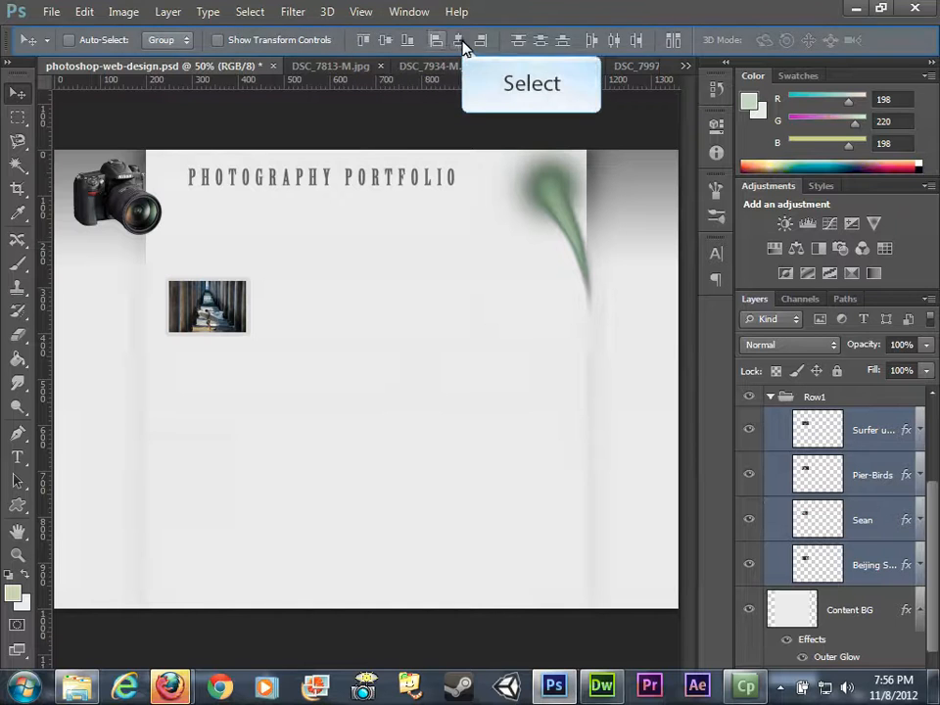
pyautogui.click(481, 41)
pyautogui.click(516, 42)
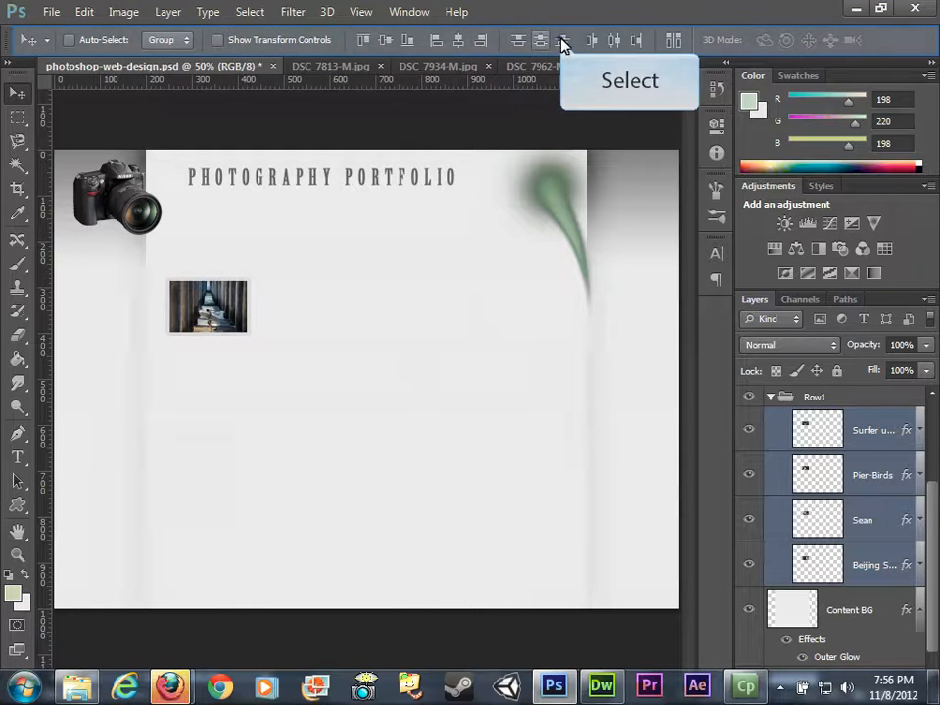
# Step: Revert the document's history to the Paste Style state, undoing the alignment trials
pyautogui.click(715, 90)
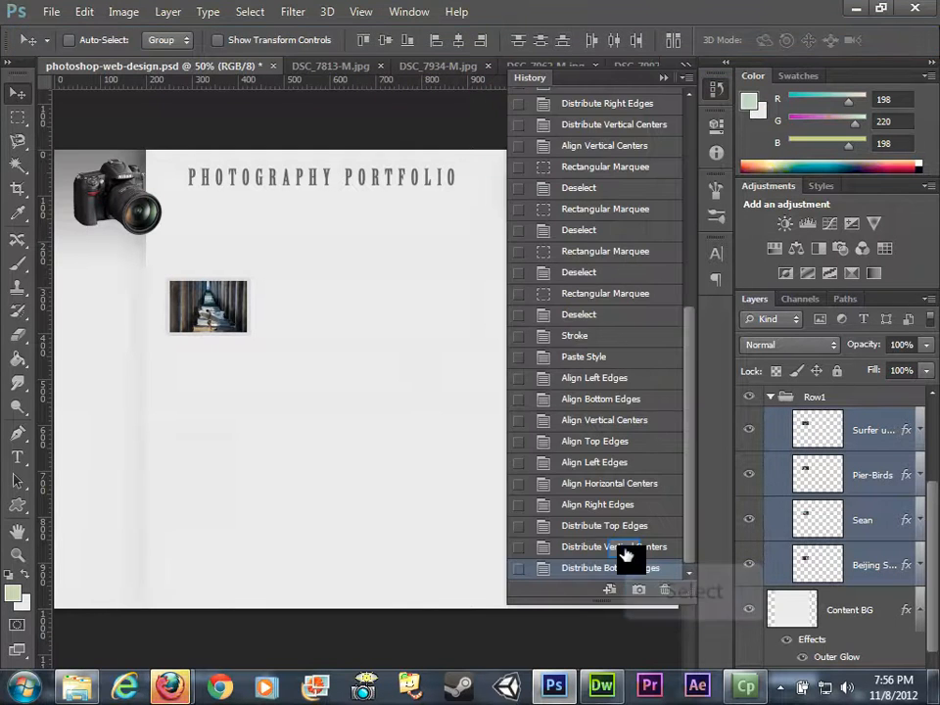
pyautogui.click(600, 441)
pyautogui.click(596, 392)
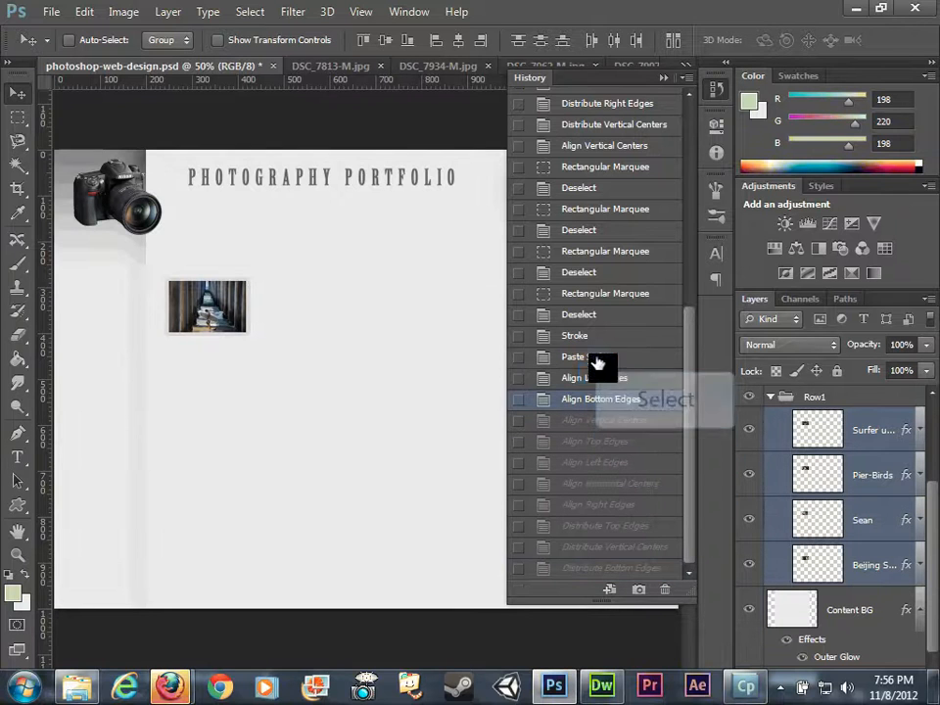
pyautogui.click(600, 359)
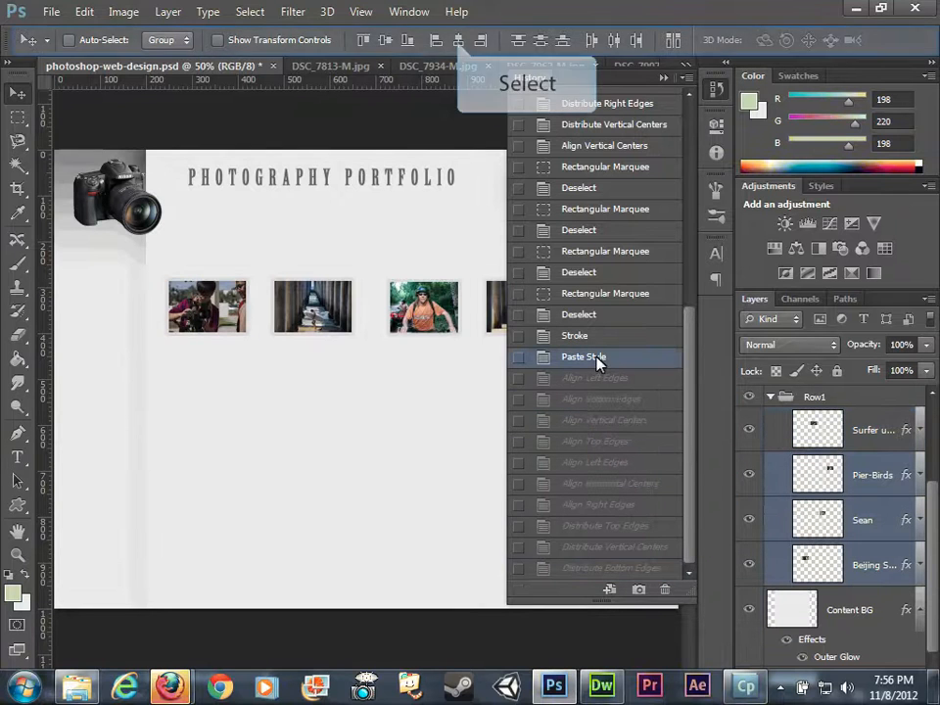
# Step: Try aligning horizontal centers and distributing vertical centers, left edges and horizontal centers on three photo layers, reverting to Paste Style after the trials
pyautogui.click(458, 42)
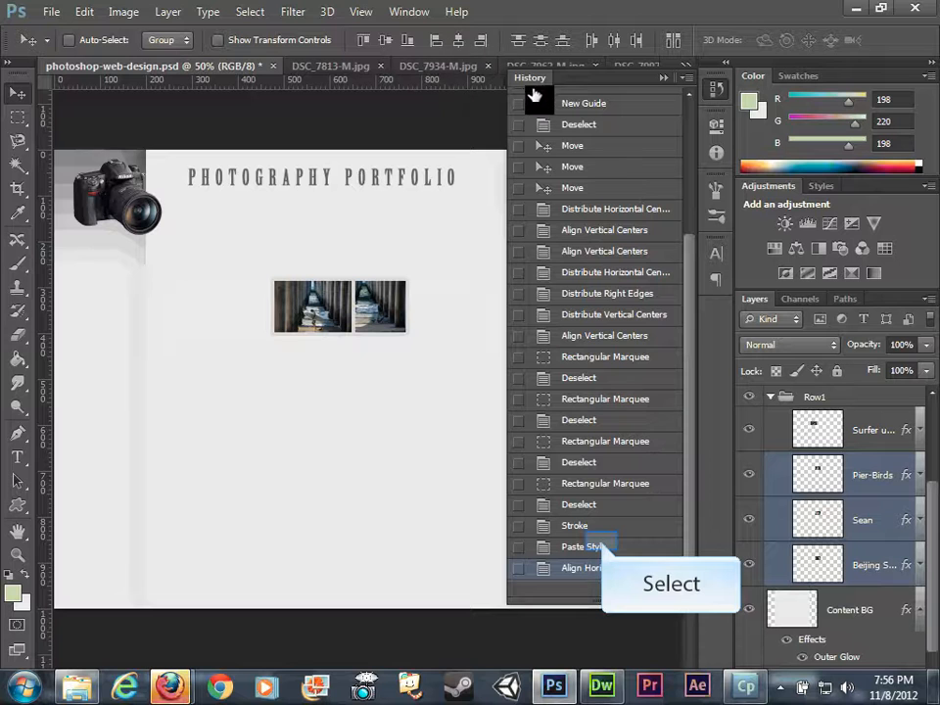
pyautogui.click(600, 546)
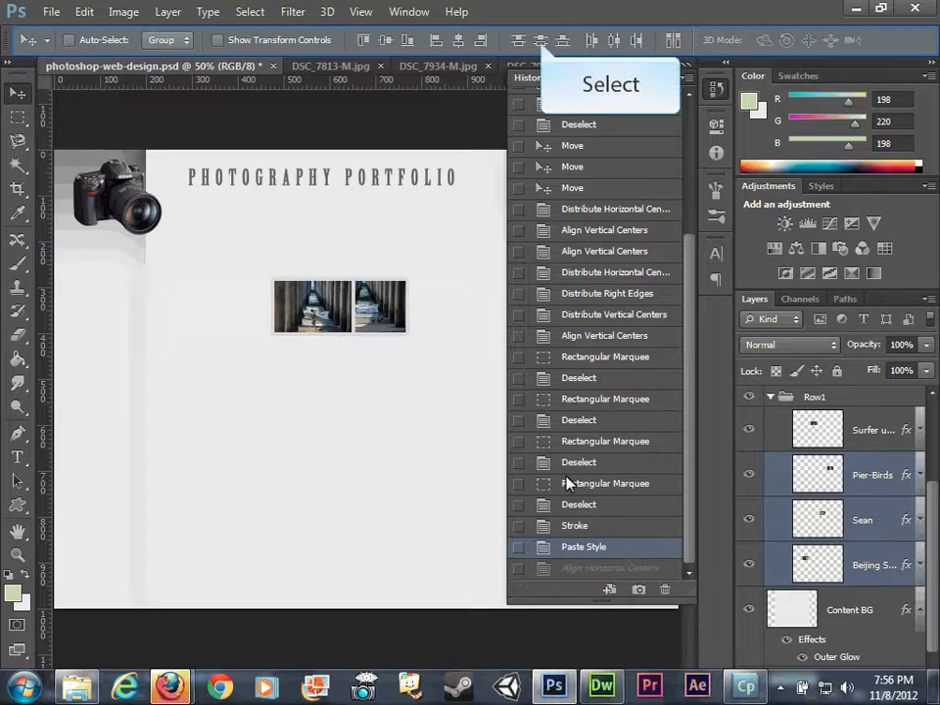
pyautogui.click(541, 42)
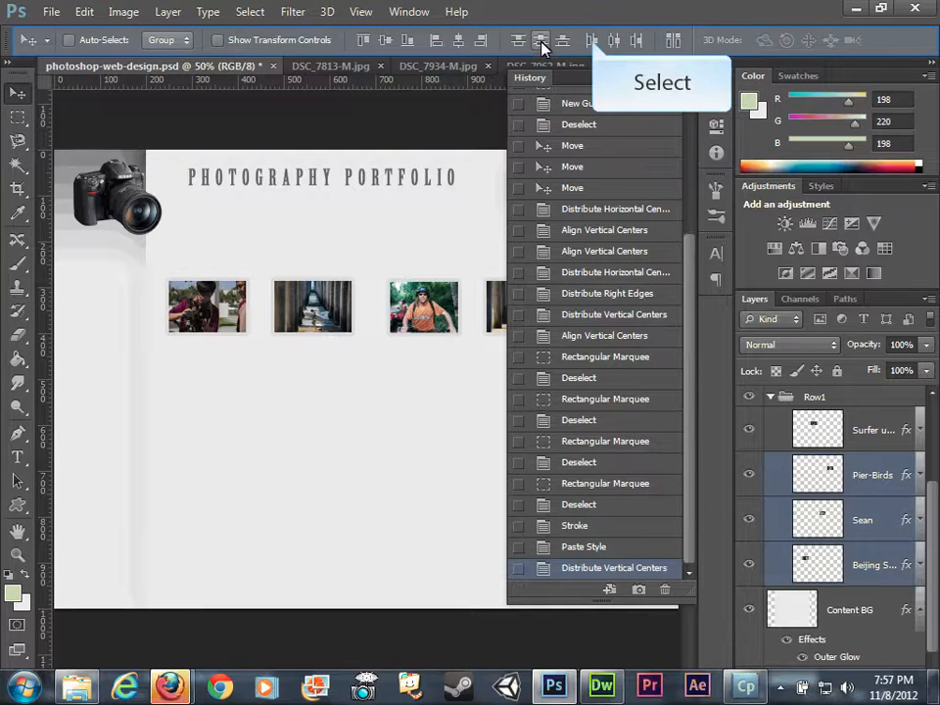
pyautogui.click(592, 42)
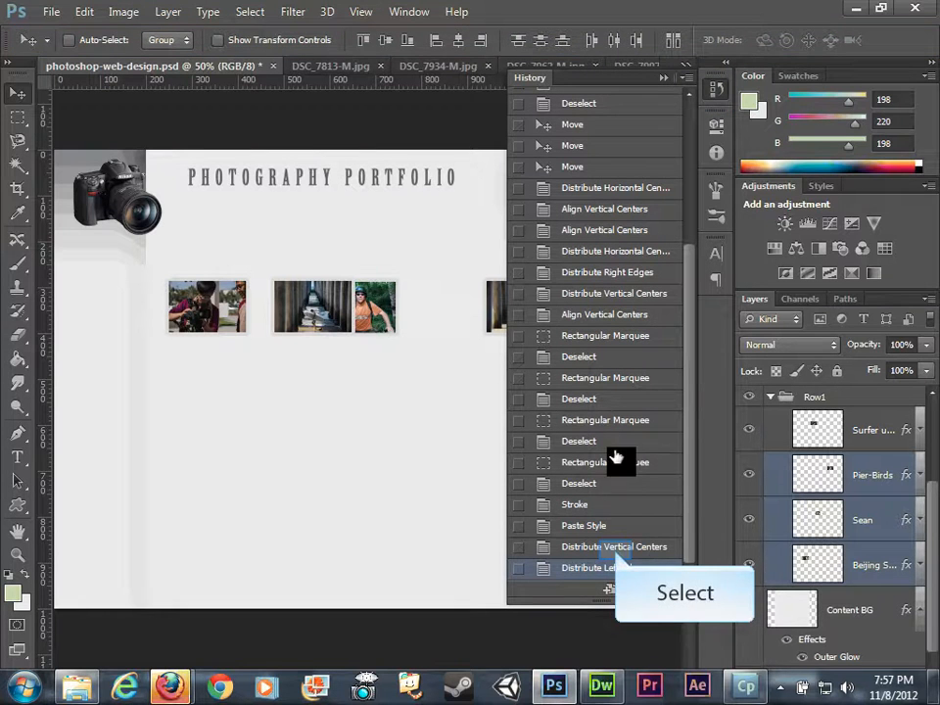
pyautogui.click(608, 527)
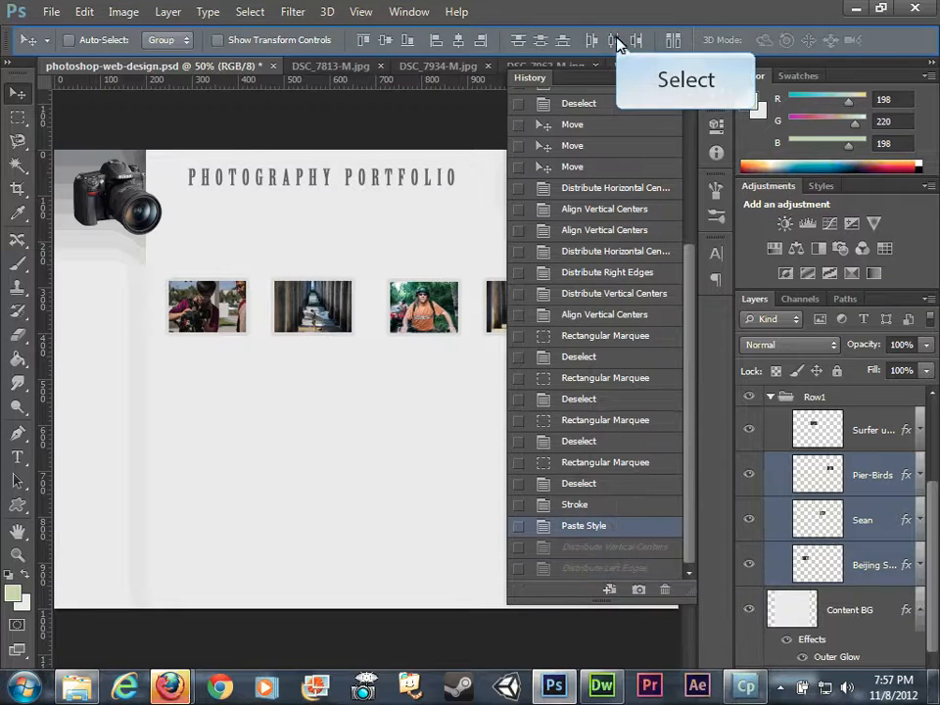
pyautogui.click(616, 42)
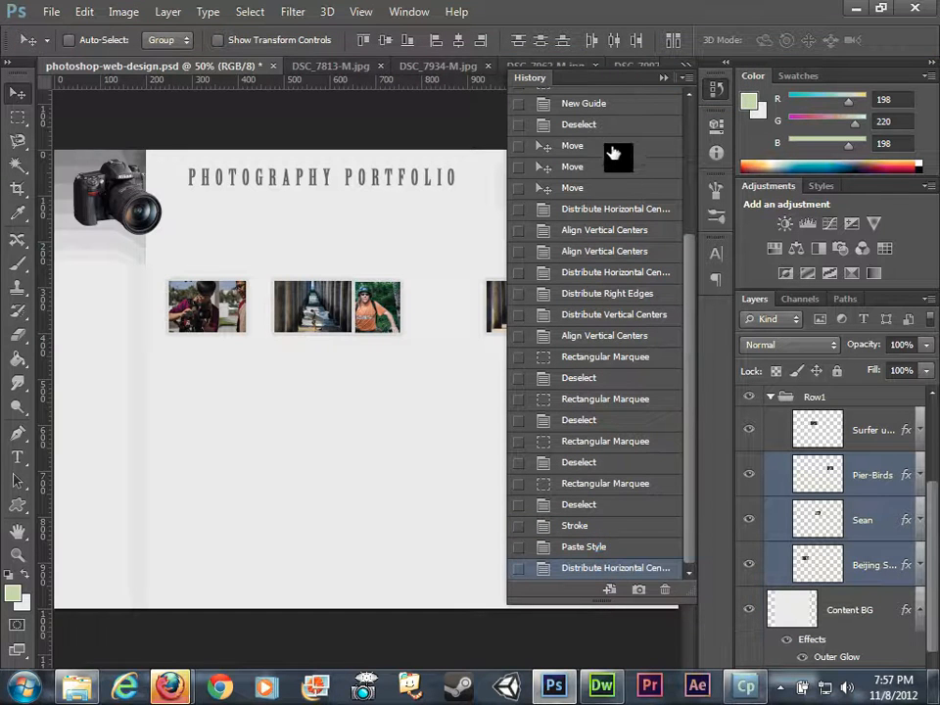
pyautogui.click(612, 548)
# Step: Add Surfer under Pier to the layer selection, distribute the four photos by horizontal centers, and move the row slightly lower on the page
pyautogui.keyDown('ctrl'); pyautogui.click(883, 432); pyautogui.keyUp('ctrl')
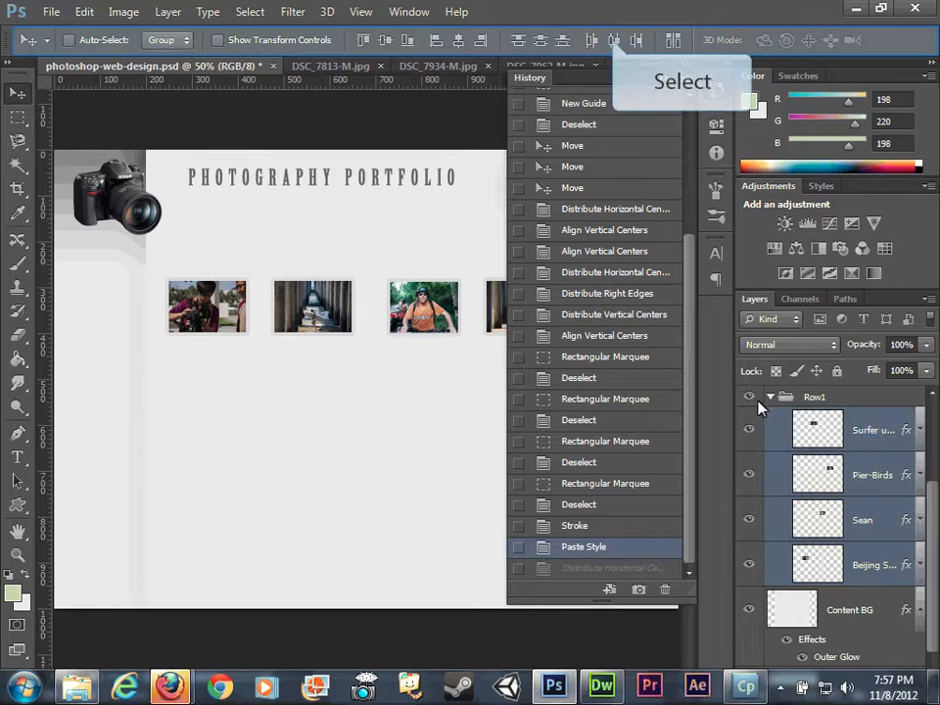
pyautogui.click(614, 42)
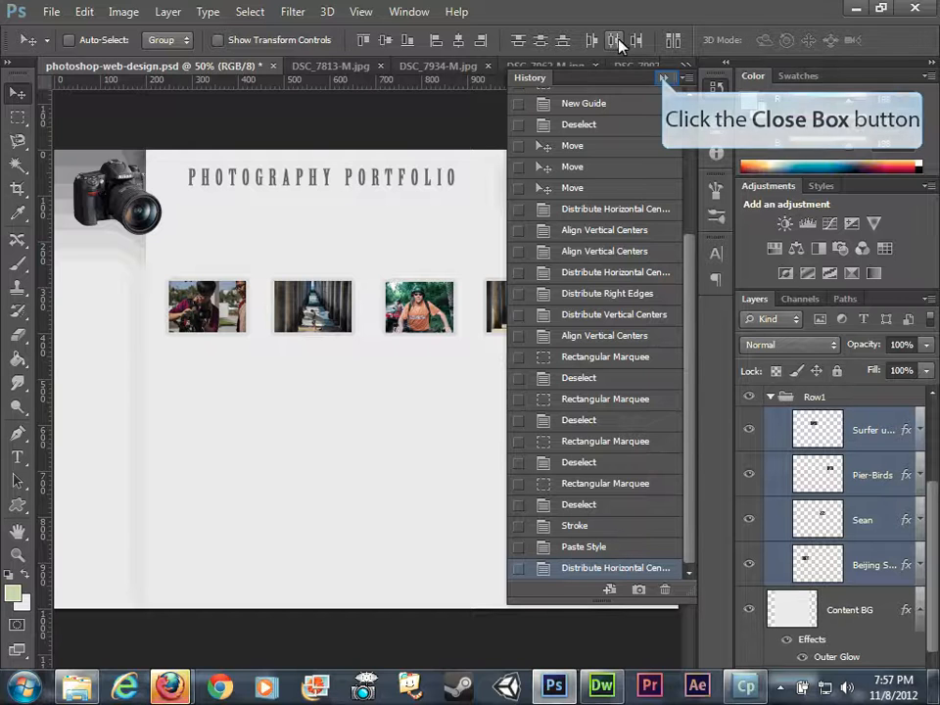
pyautogui.click(663, 77)
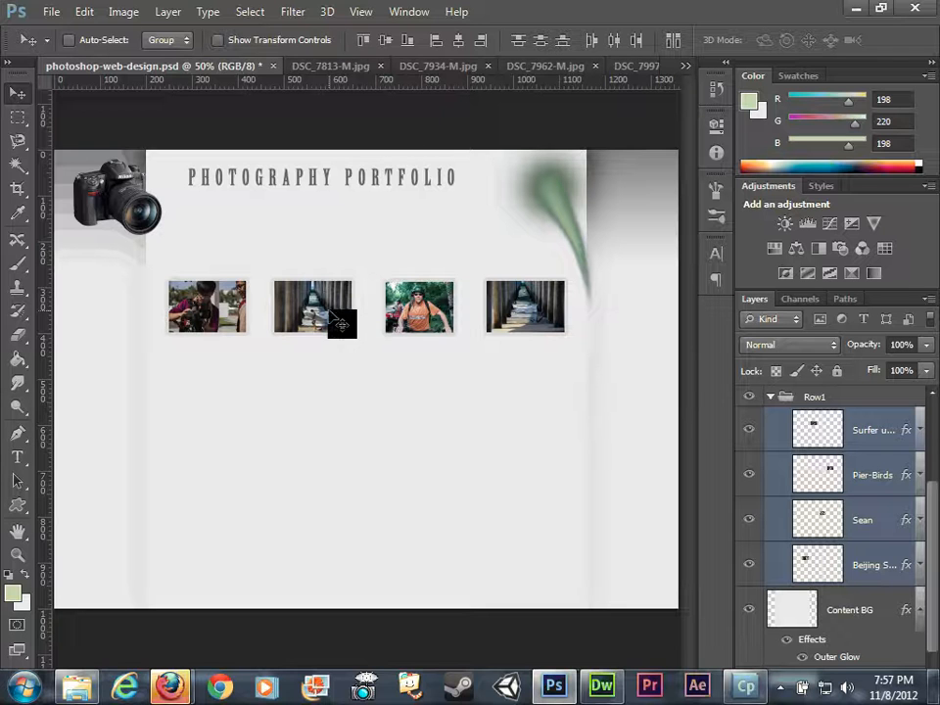
pyautogui.moveTo(341, 323)
pyautogui.mouseDown()
pyautogui.moveTo(340, 347)
pyautogui.moveTo(331, 330)
pyautogui.moveTo(336, 356)
pyautogui.moveTo(334, 339)
pyautogui.mouseUp()
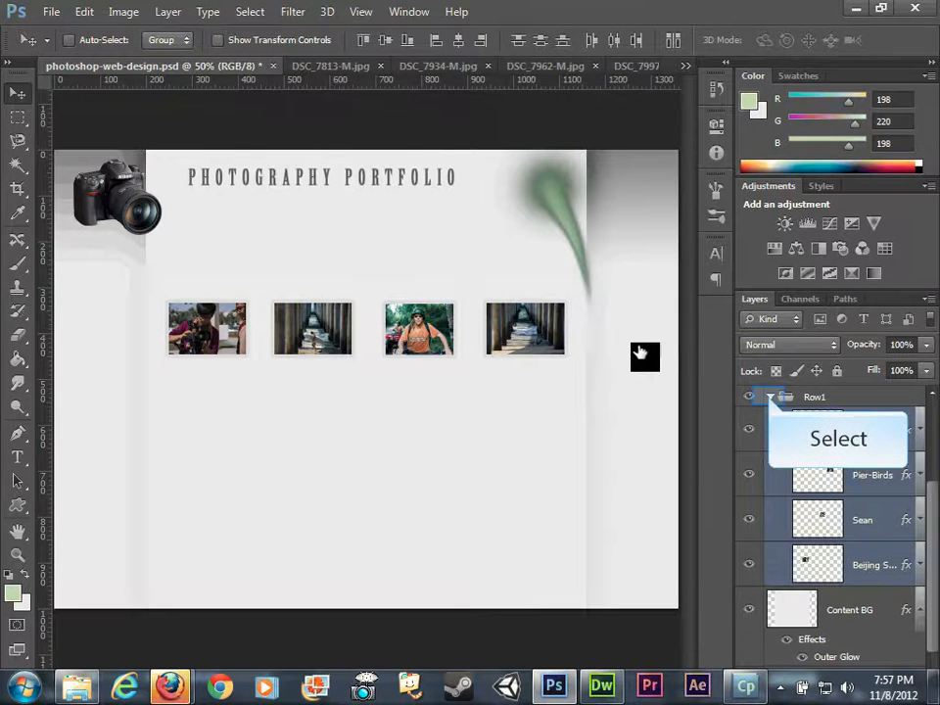
# Step: Collapse the Row1 group and duplicate it twice in the same document, keeping the names Row1 copy and Row1 copy 2
pyautogui.click(771, 396)
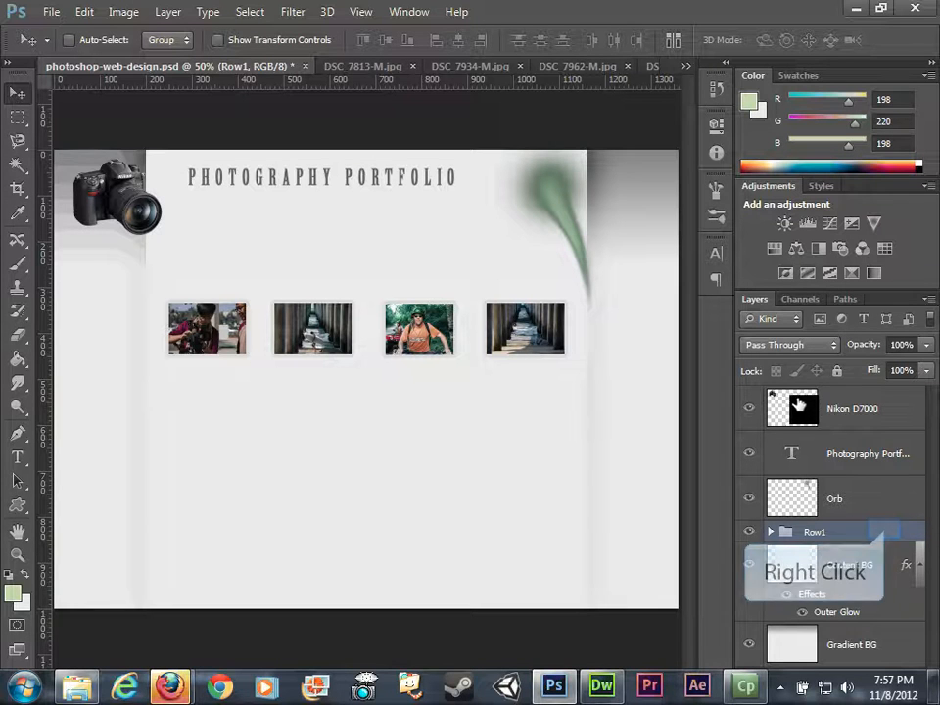
pyautogui.rightClick(886, 536)
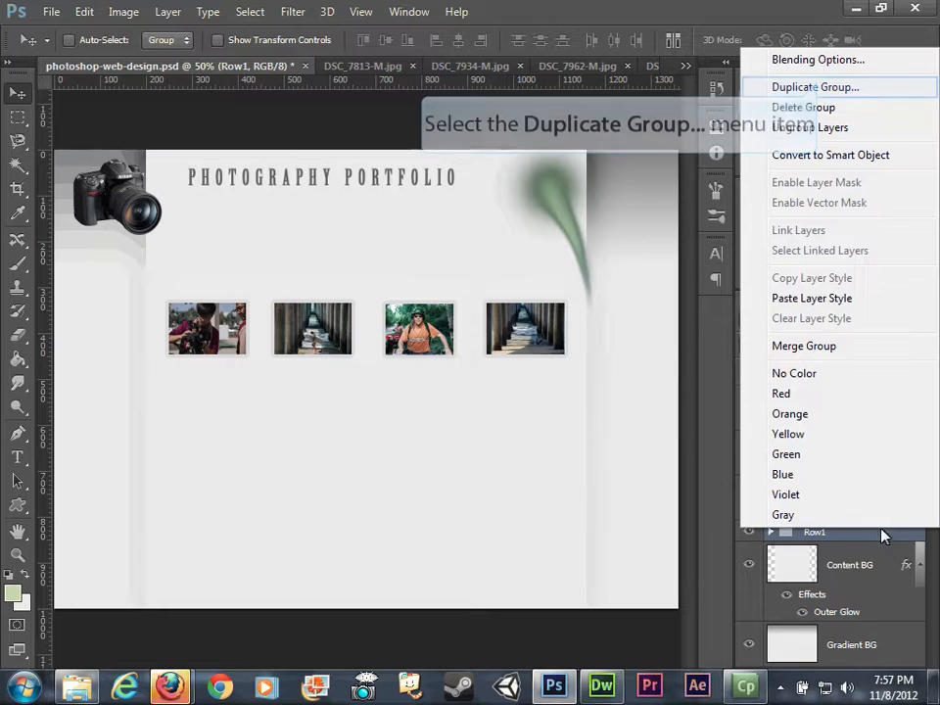
pyautogui.click(820, 89)
pyautogui.click(629, 213)
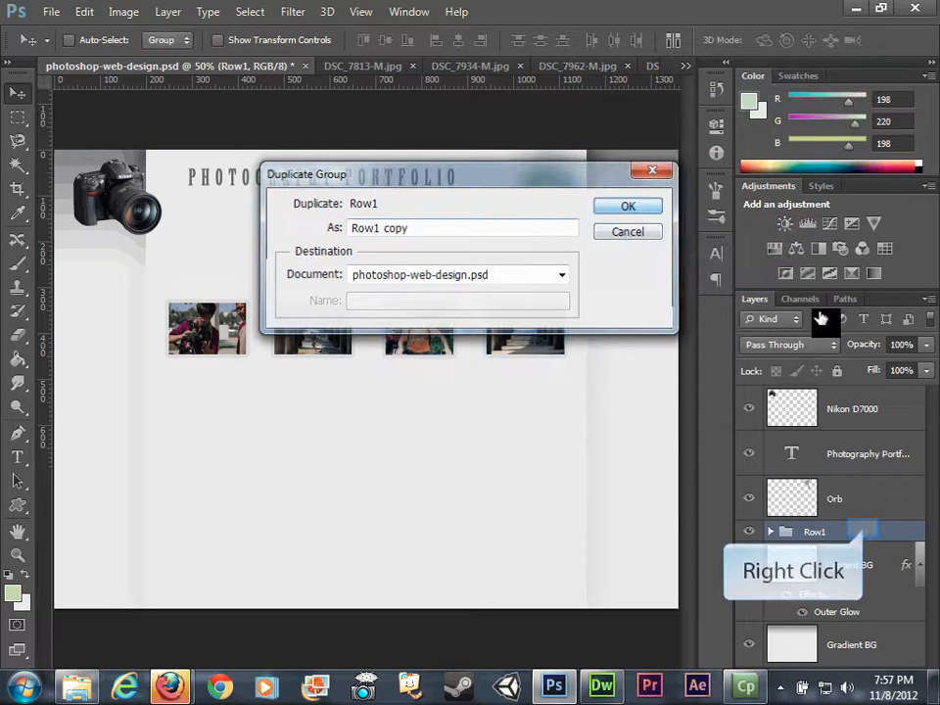
pyautogui.rightClick(866, 535)
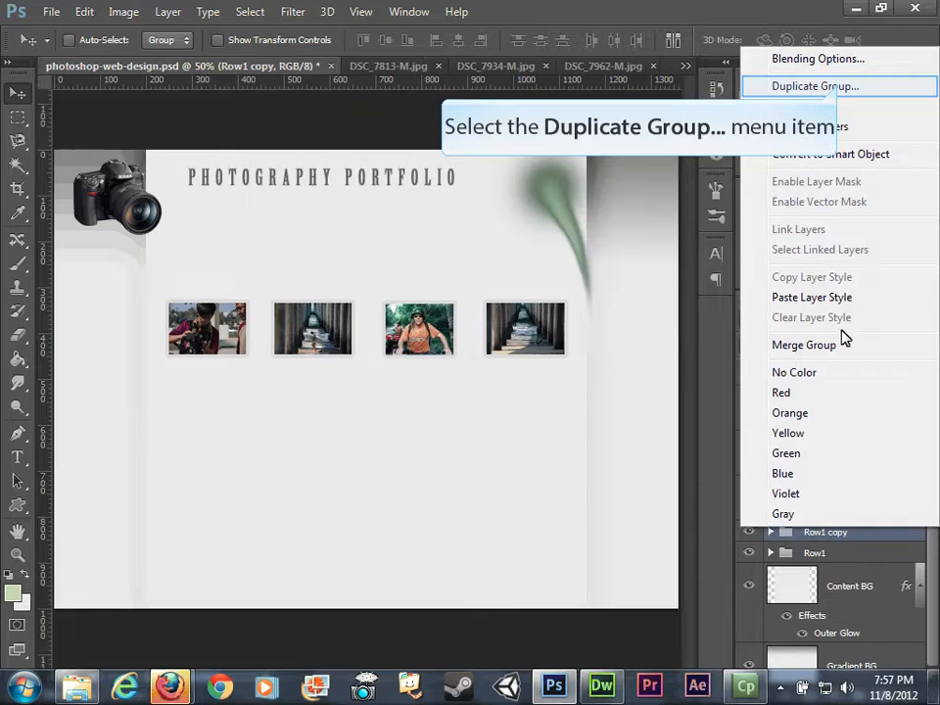
pyautogui.click(839, 87)
pyautogui.click(626, 208)
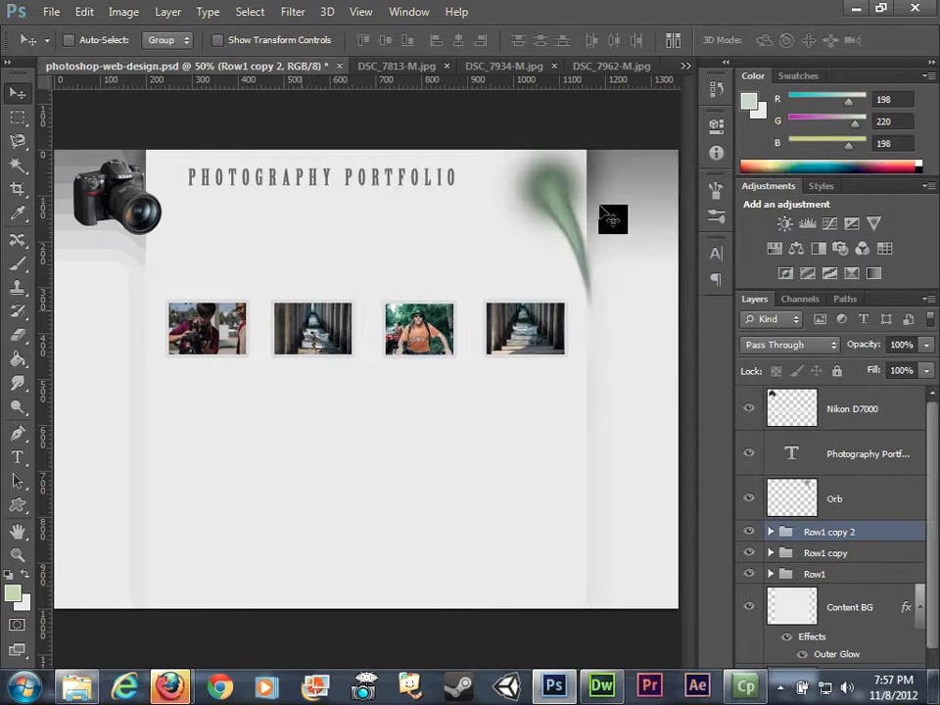
# Step: Move the Row1 copy 2 group straight down to form a second photo row, and the Row1 copy group further down to form a third
pyautogui.hotkey('shift', 'Down')
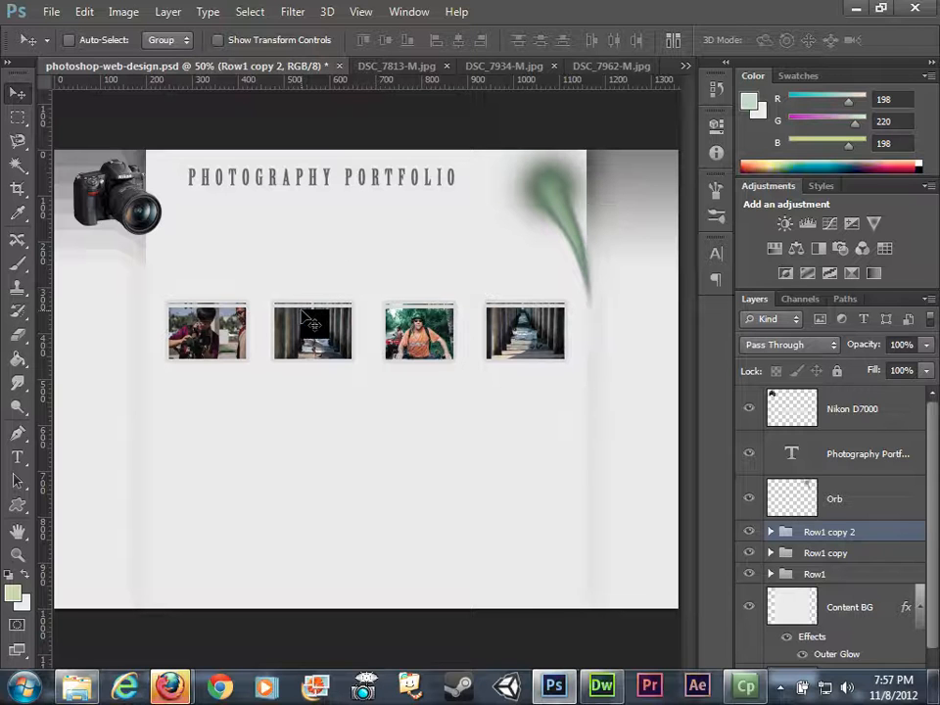
pyautogui.hotkey('shift', 'Down')
pyautogui.hotkey('shift', 'Down')
pyautogui.hotkey('shift', 'Down')
pyautogui.hotkey('shift', 'Down')
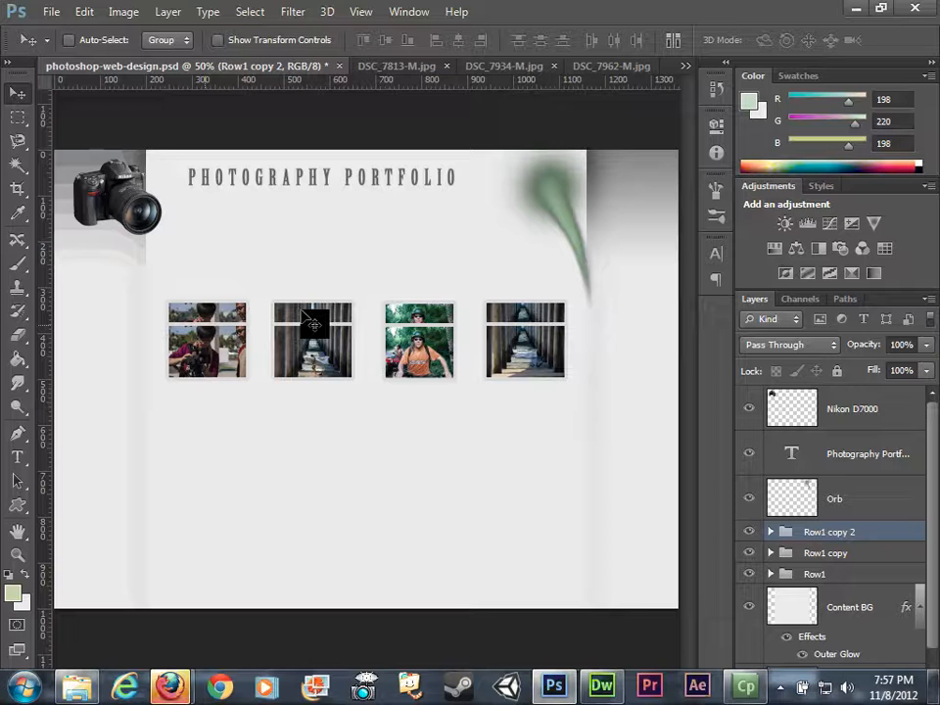
pyautogui.hotkey('shift', 'Down')
pyautogui.hotkey('shift', 'Down')
pyautogui.hotkey('shift', 'Down')
pyautogui.hotkey('shift', 'Down')
pyautogui.hotkey('shift', 'Down')
pyautogui.hotkey('shift', 'Down')
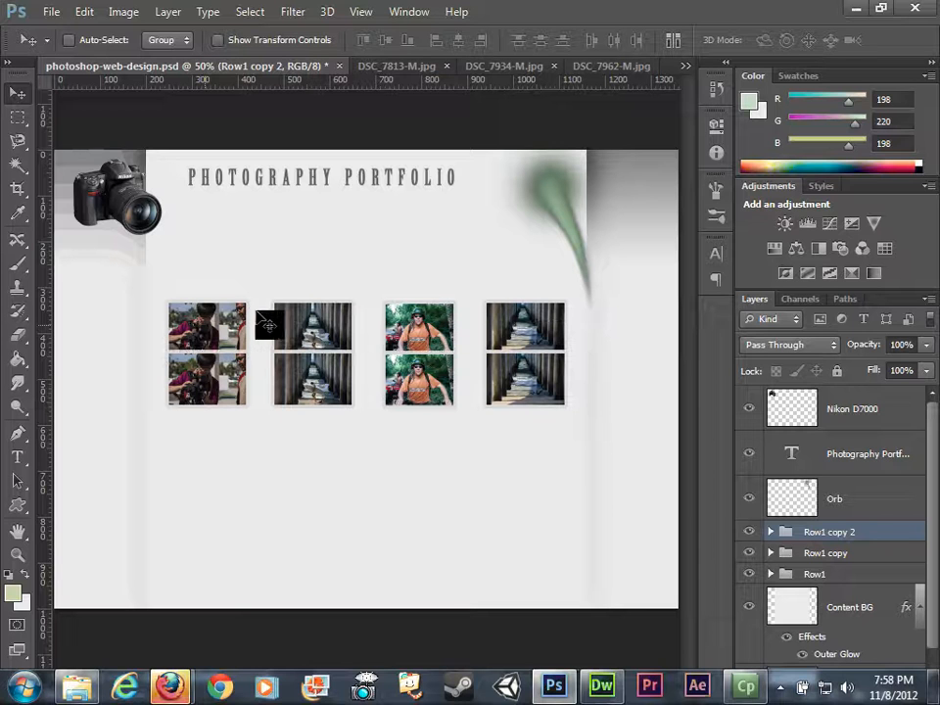
pyautogui.hotkey('shift', 'Down')
pyautogui.hotkey('shift', 'Down')
pyautogui.hotkey('shift', 'Down')
pyautogui.hotkey('shift', 'Down')
pyautogui.hotkey('shift', 'Down')
pyautogui.hotkey('shift', 'Down')
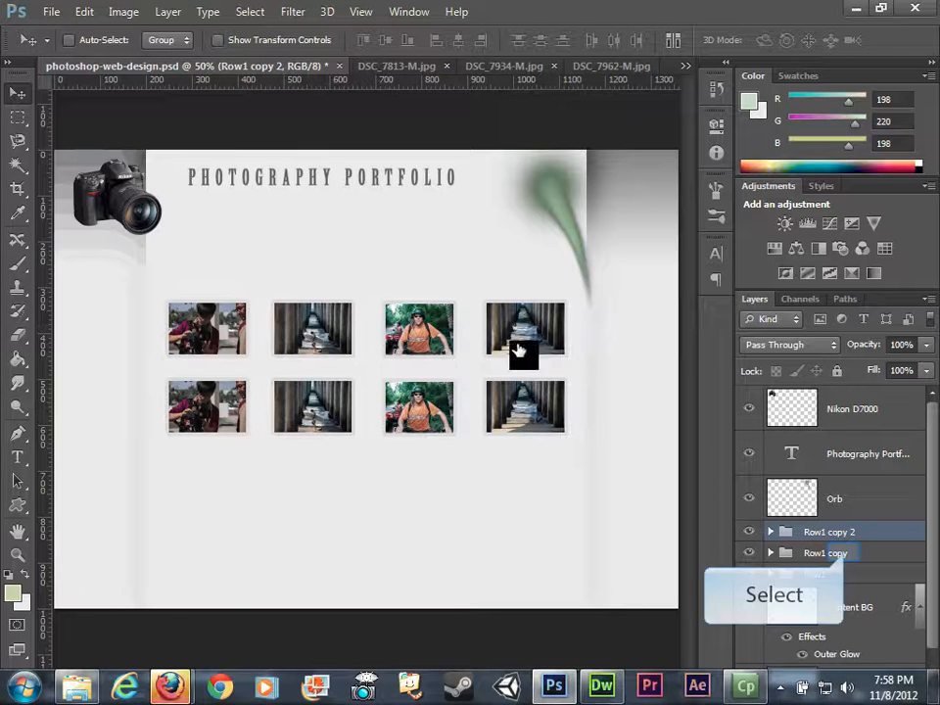
pyautogui.click(842, 553)
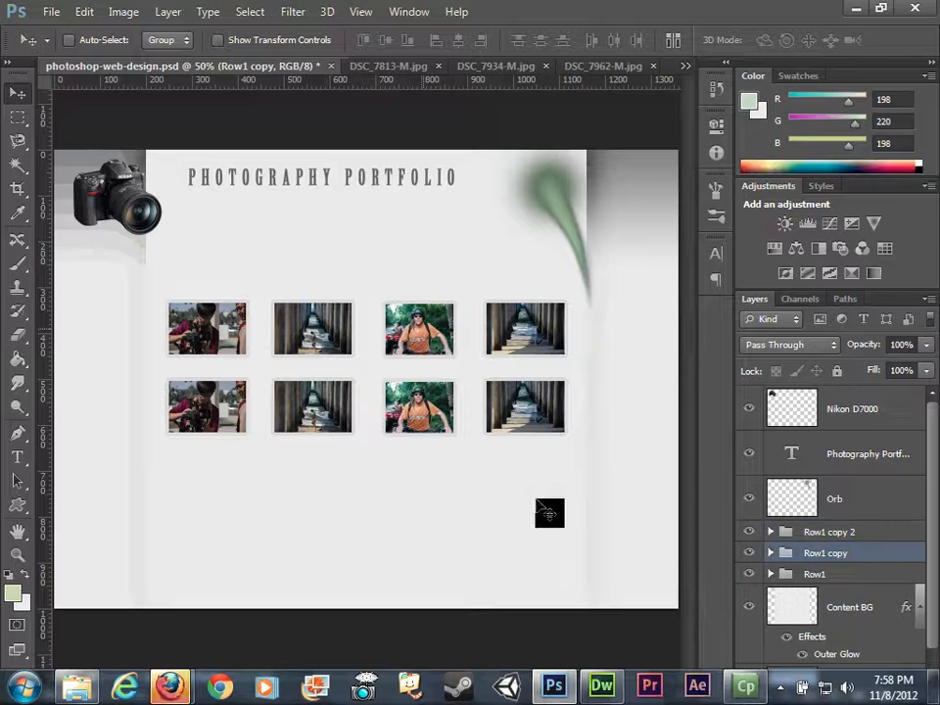
pyautogui.moveTo(437, 446); pyautogui.dragTo(428, 495)
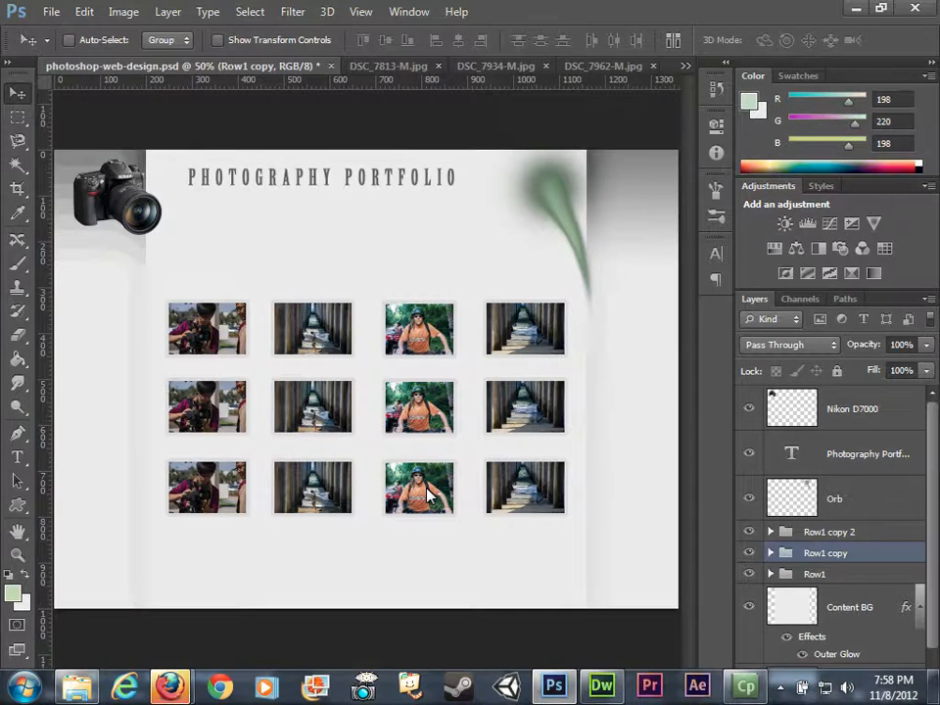
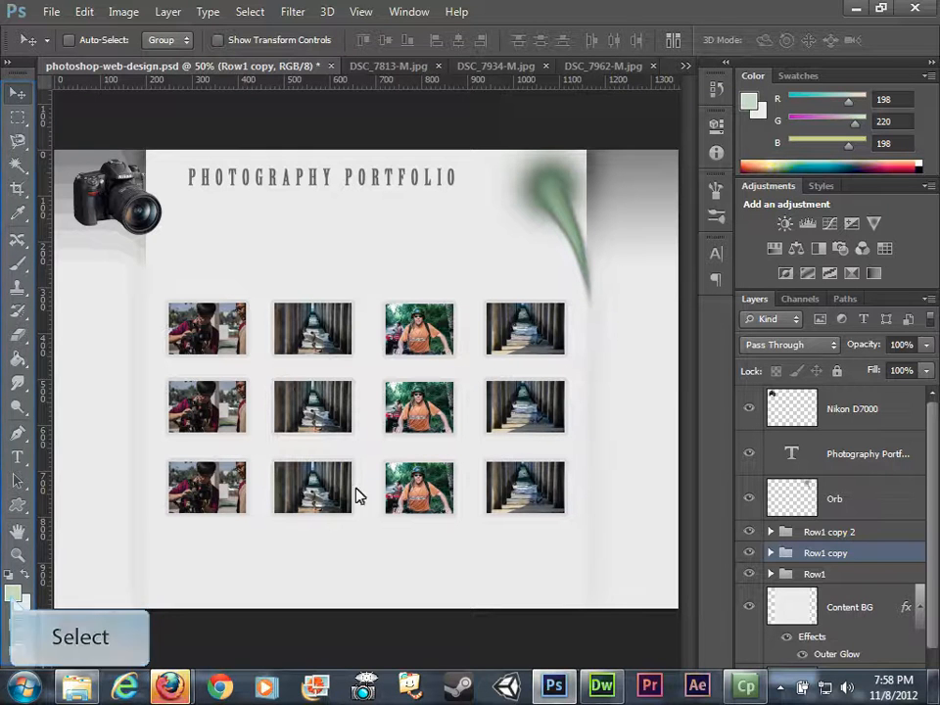
# Step: Set the foreground color to the dark gray-green 4c594d
pyautogui.click(13, 597)
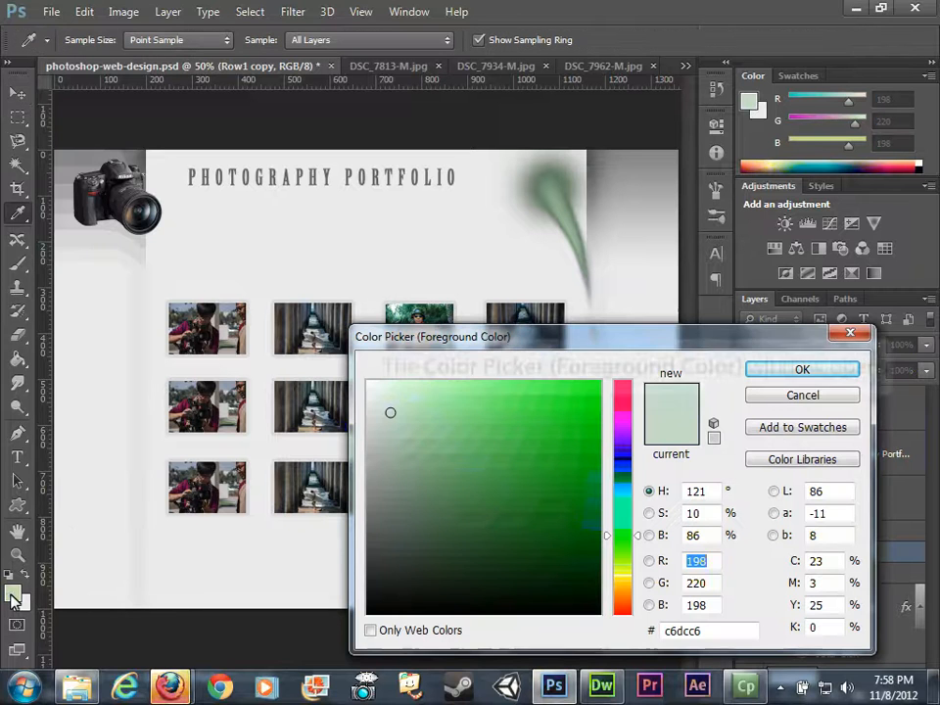
pyautogui.click(414, 520)
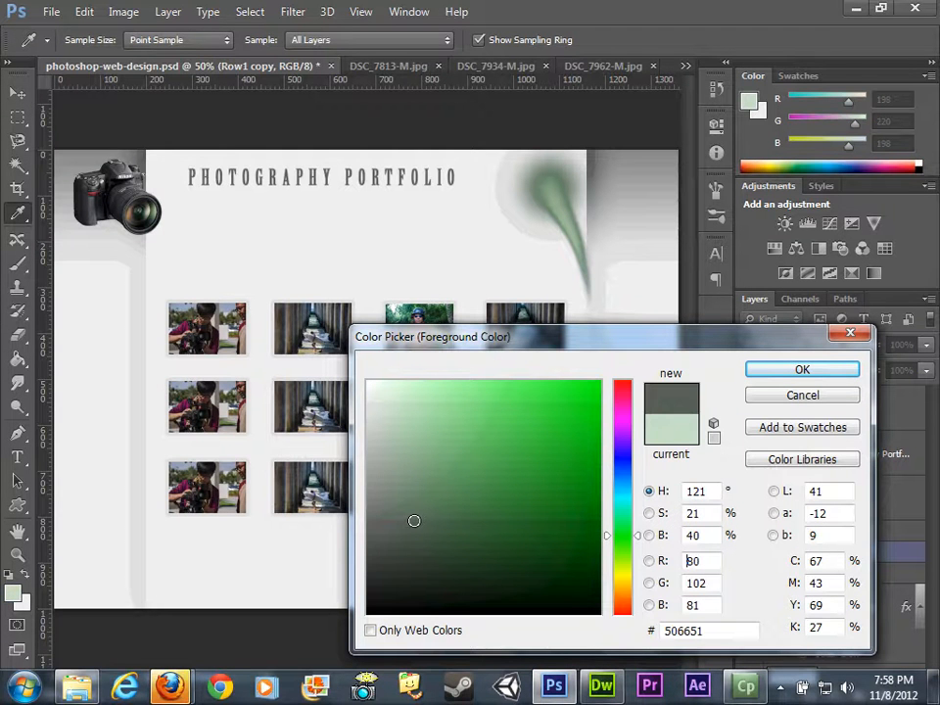
pyautogui.moveTo(414, 520)
pyautogui.mouseDown()
pyautogui.moveTo(390, 532)
pyautogui.moveTo(399, 532)
pyautogui.mouseUp()
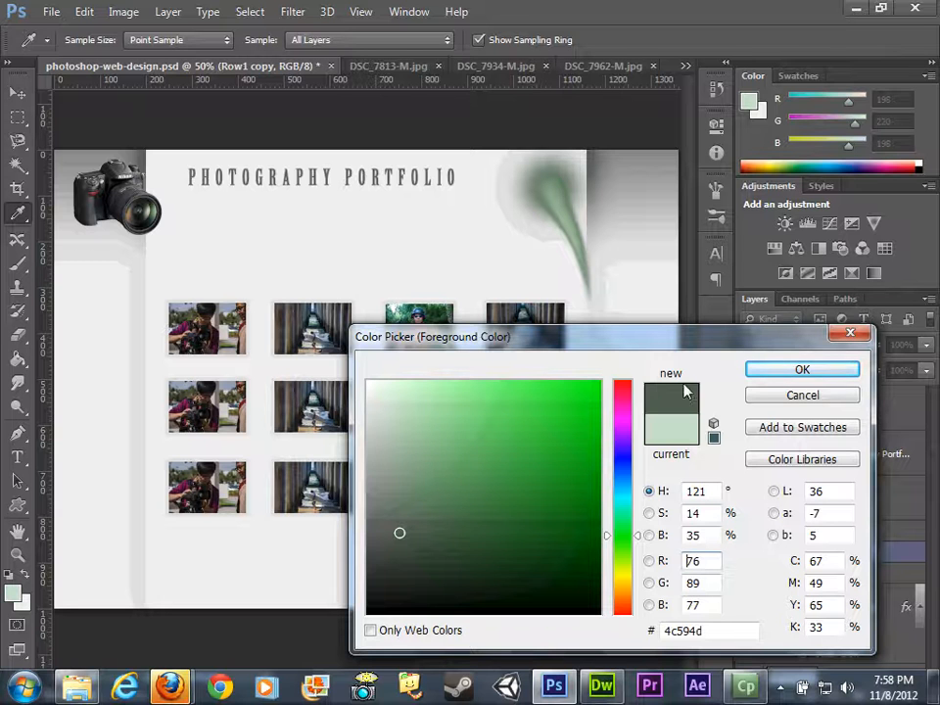
pyautogui.click(768, 368)
# Step: Add the text HOME beneath the page title with the Type tool and set its font size to 24 pt
pyautogui.click(18, 457)
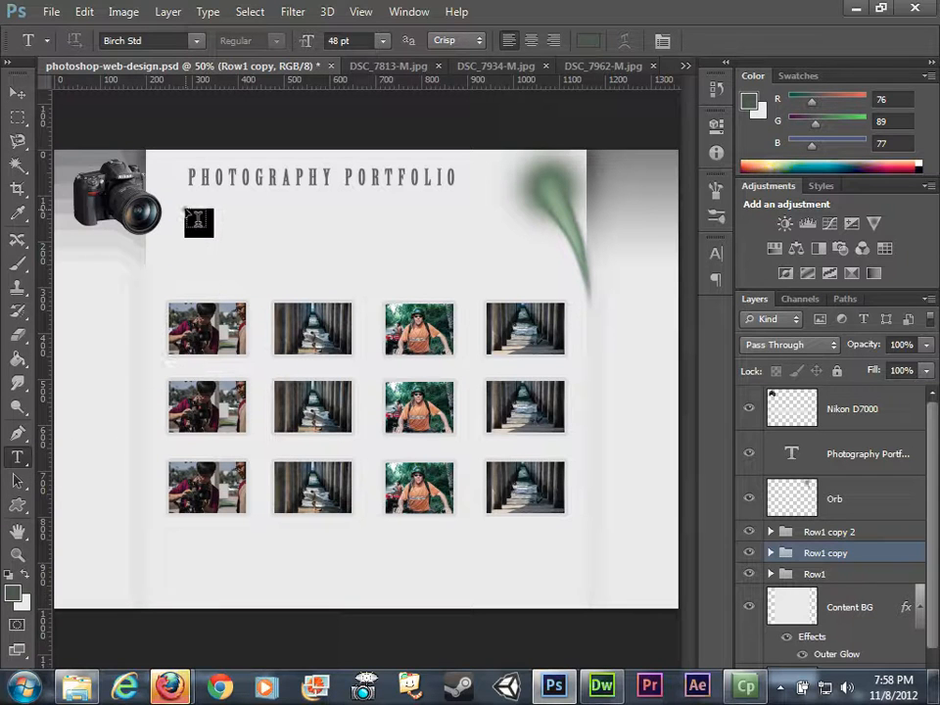
pyautogui.click(197, 219)
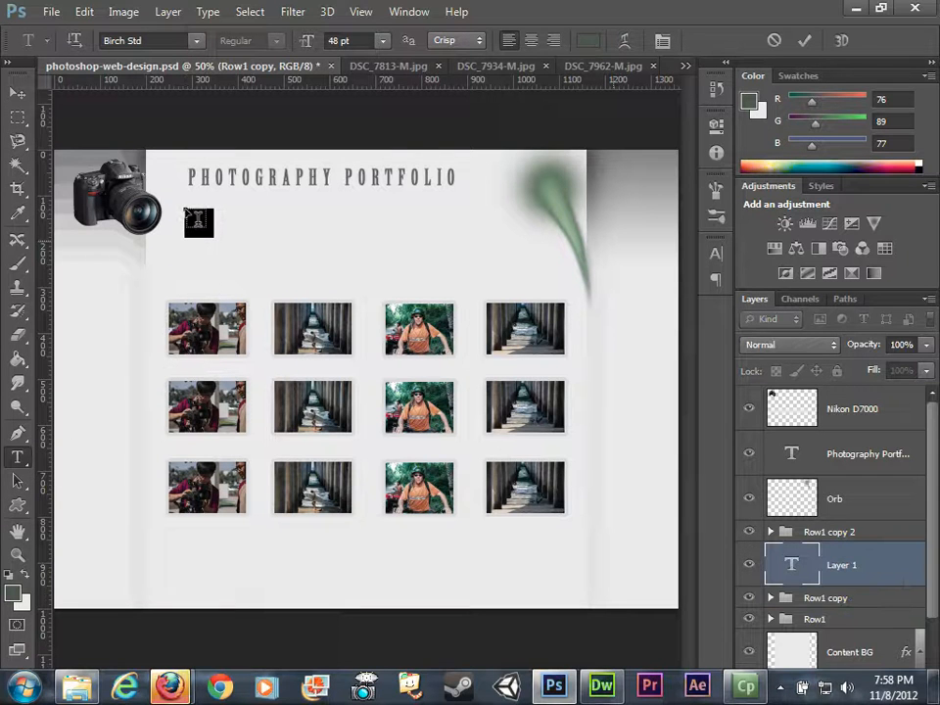
pyautogui.write('HOME')
pyautogui.hotkey('ctrl', 'a')
pyautogui.click(383, 40)
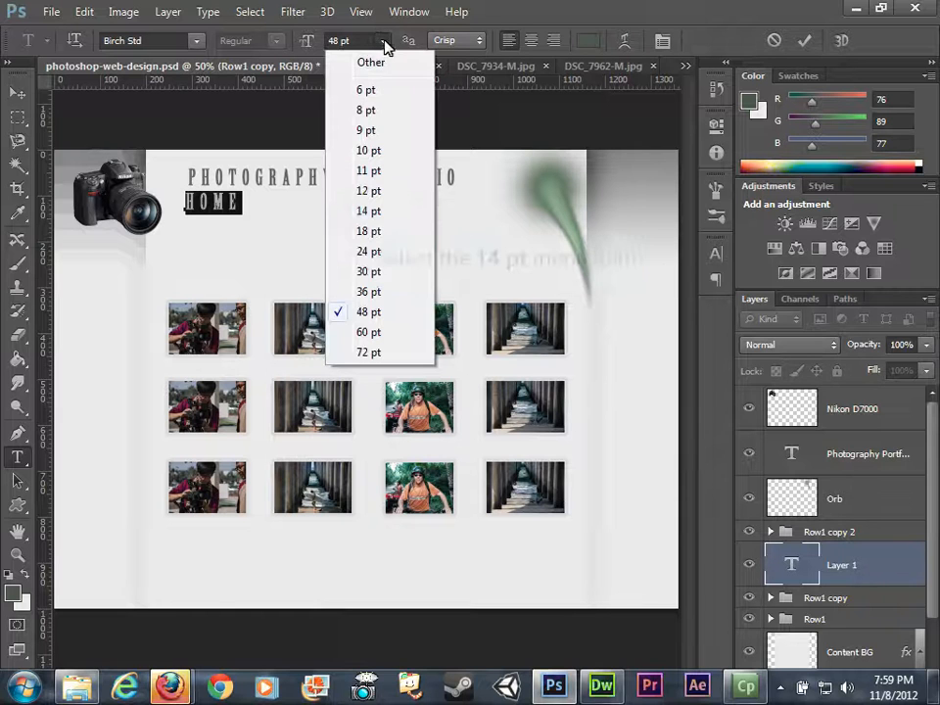
pyautogui.click(368, 211)
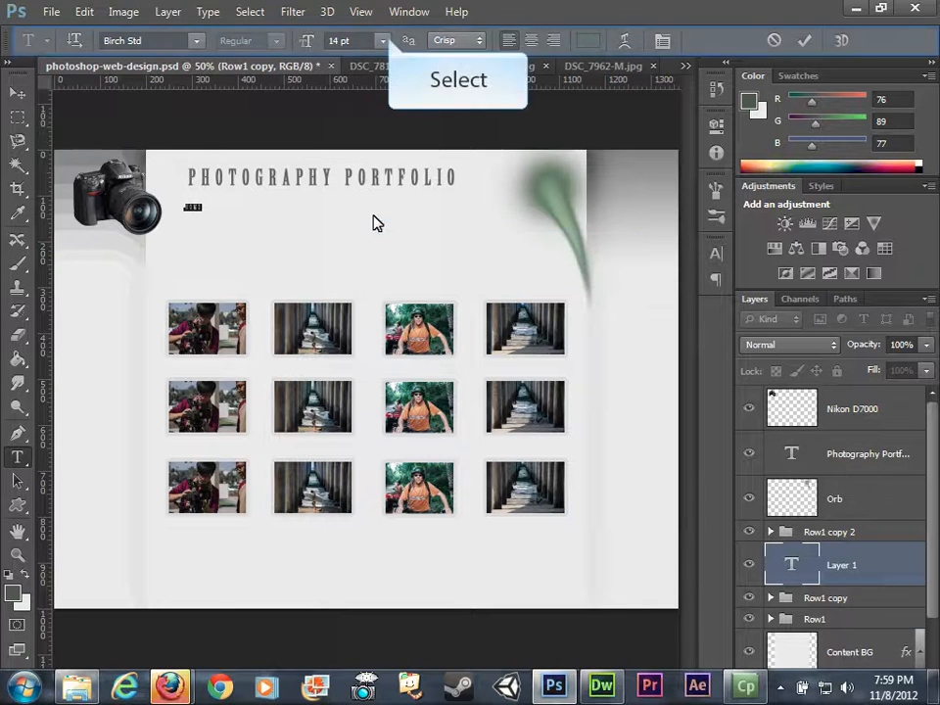
pyautogui.click(384, 41)
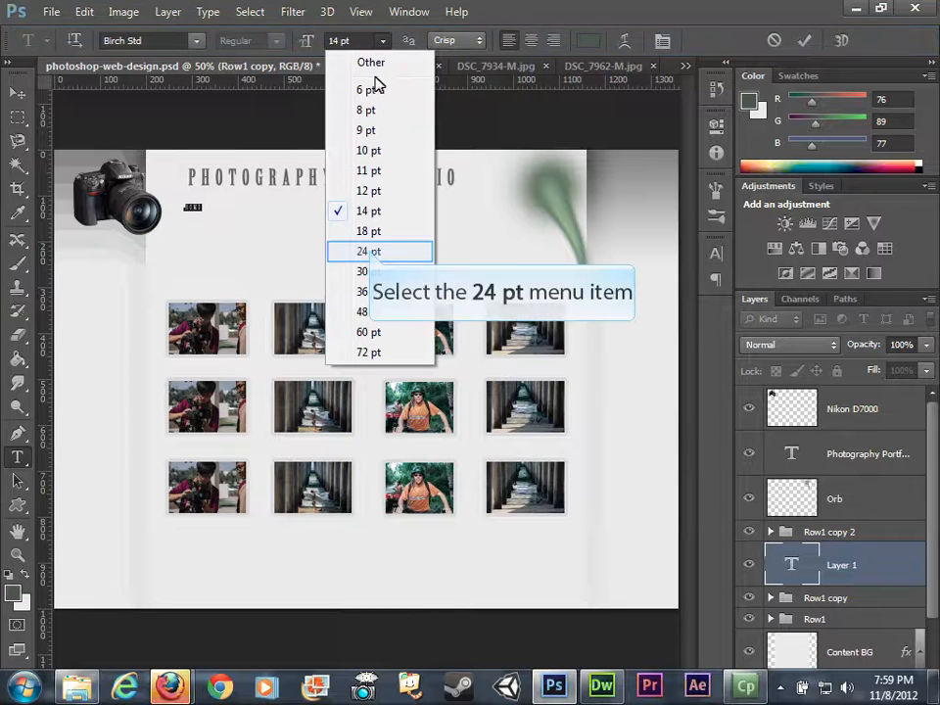
pyautogui.click(370, 252)
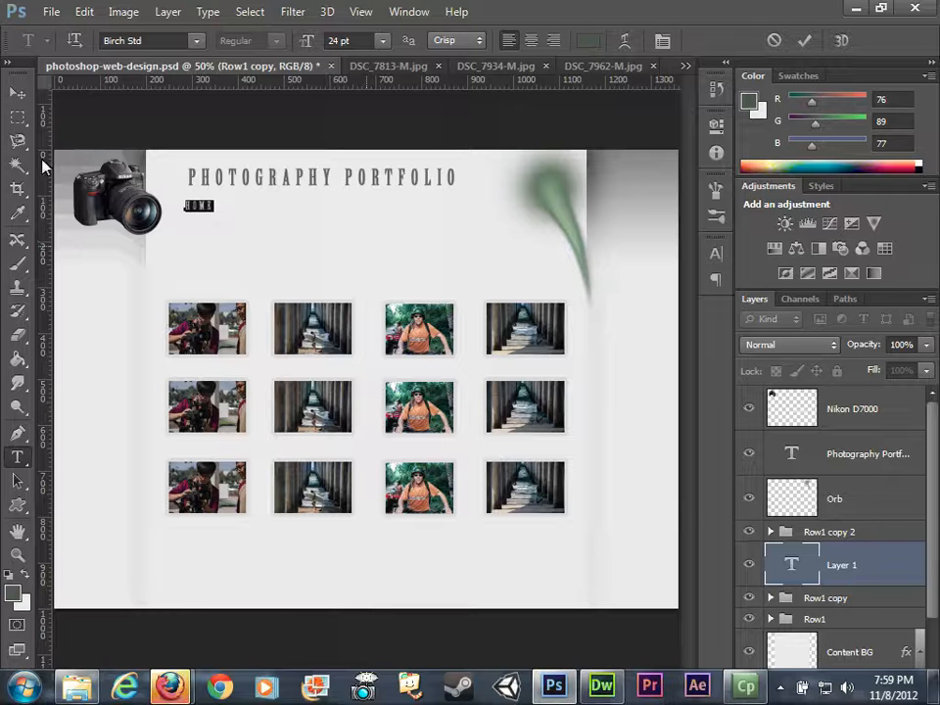
# Step: Move the HOME text slightly down to line up with the title's left edge, and place its layer directly above the Orb layer
pyautogui.click(22, 98)
pyautogui.moveTo(208, 212); pyautogui.dragTo(208, 217)
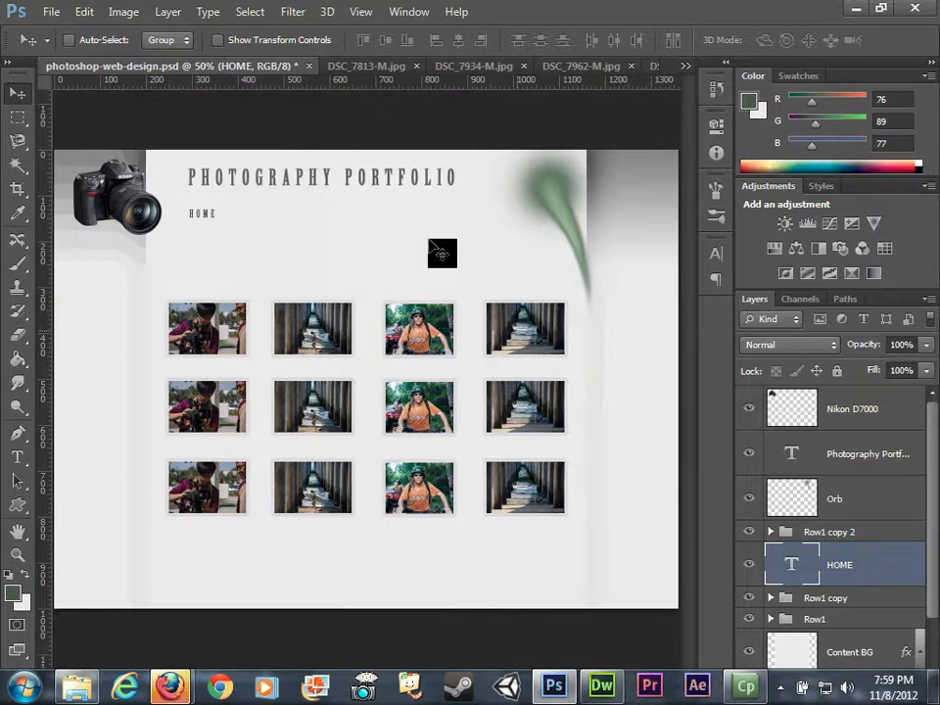
pyautogui.keyDown('ctrl'); pyautogui.click(203, 221); pyautogui.keyUp('ctrl')
pyautogui.keyDown('ctrl'); pyautogui.click(206, 218); pyautogui.keyUp('ctrl')
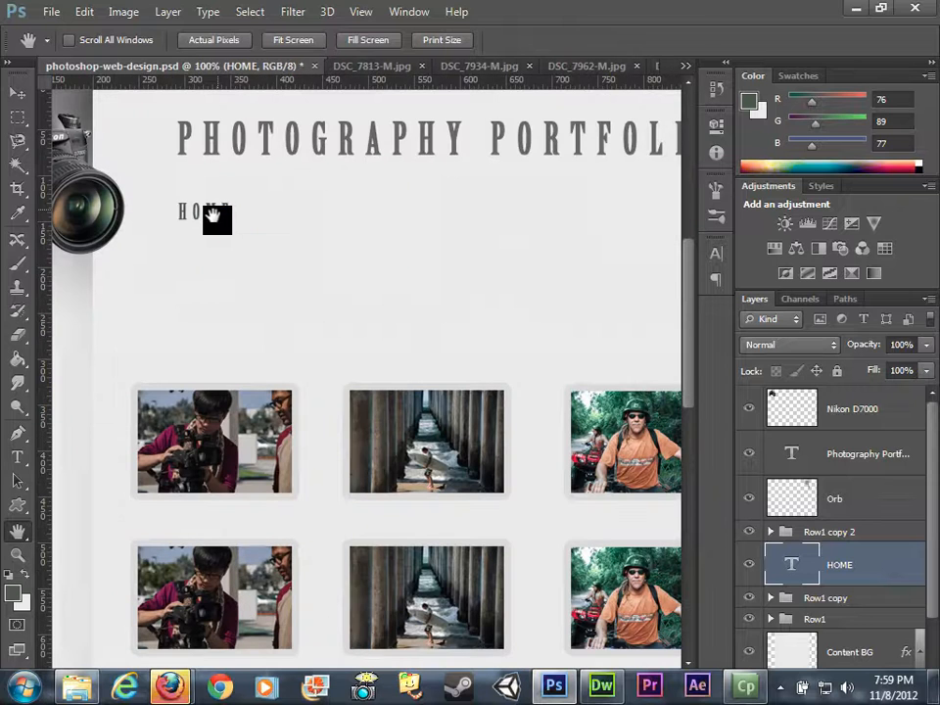
pyautogui.moveTo(223, 214); pyautogui.dragTo(232, 227)
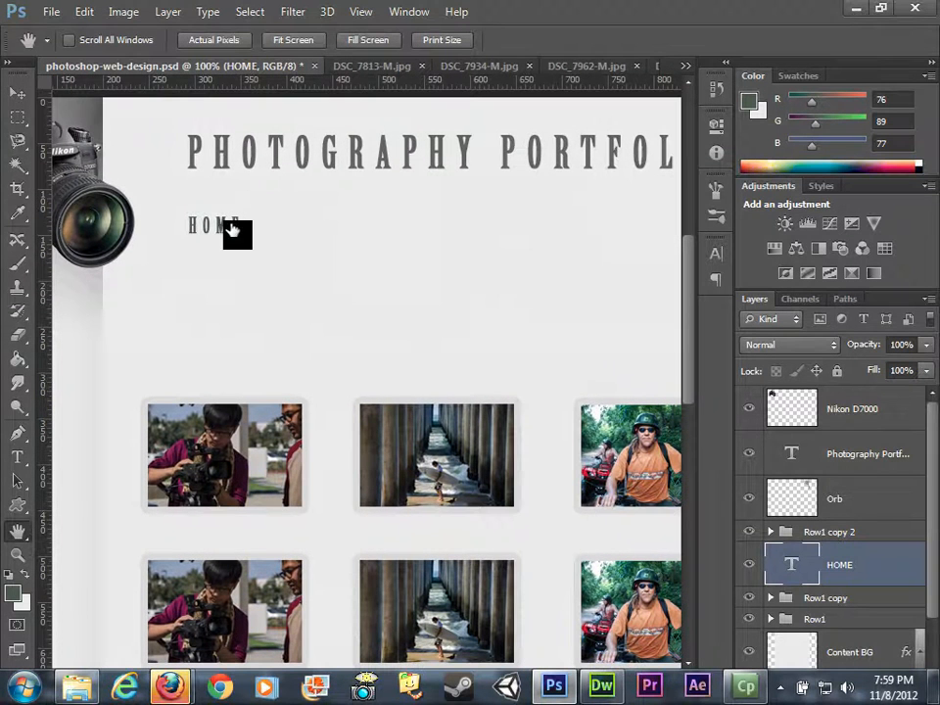
pyautogui.moveTo(793, 556); pyautogui.dragTo(793, 499)
# Step: Select the whole HOME text, reduce its font size to 18 pt and commit the edit
pyautogui.doubleClick(793, 500)
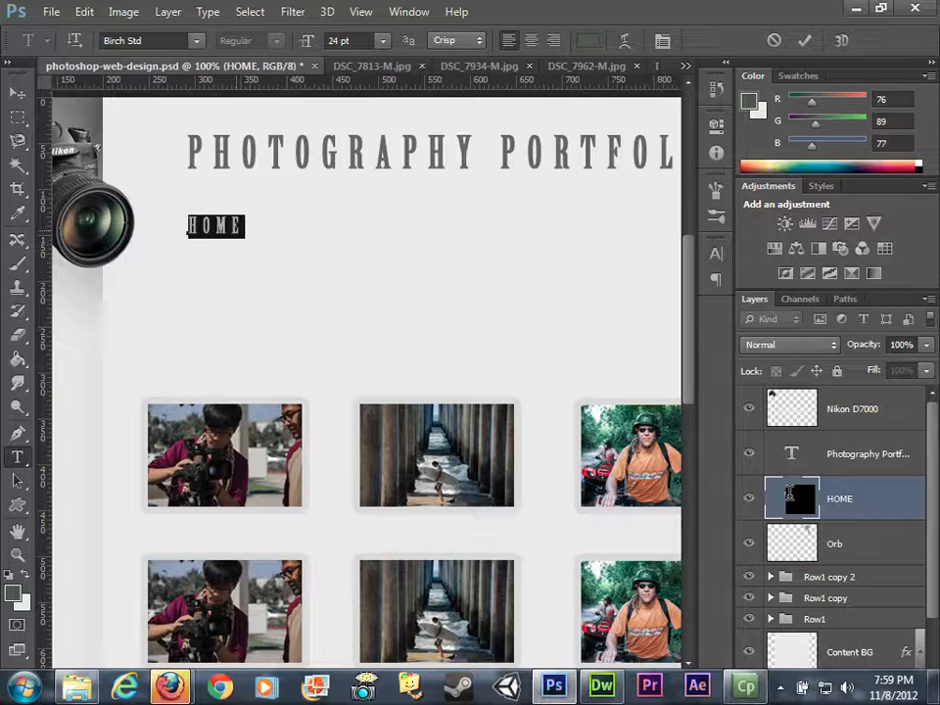
pyautogui.moveTo(789, 494); pyautogui.dragTo(235, 227)
pyautogui.click(235, 227)
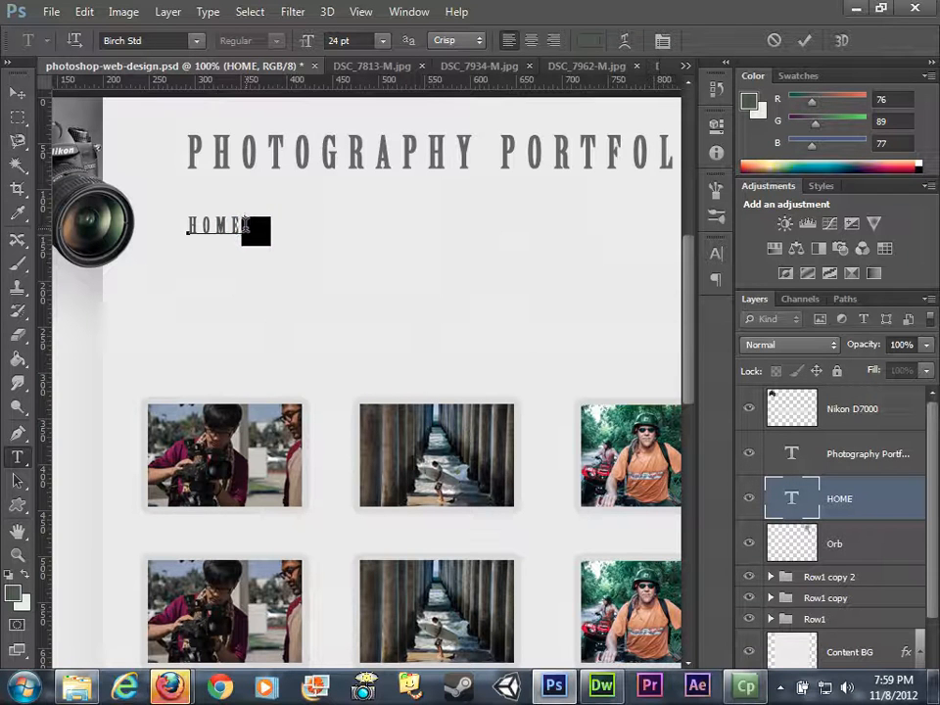
pyautogui.doubleClick(186, 229)
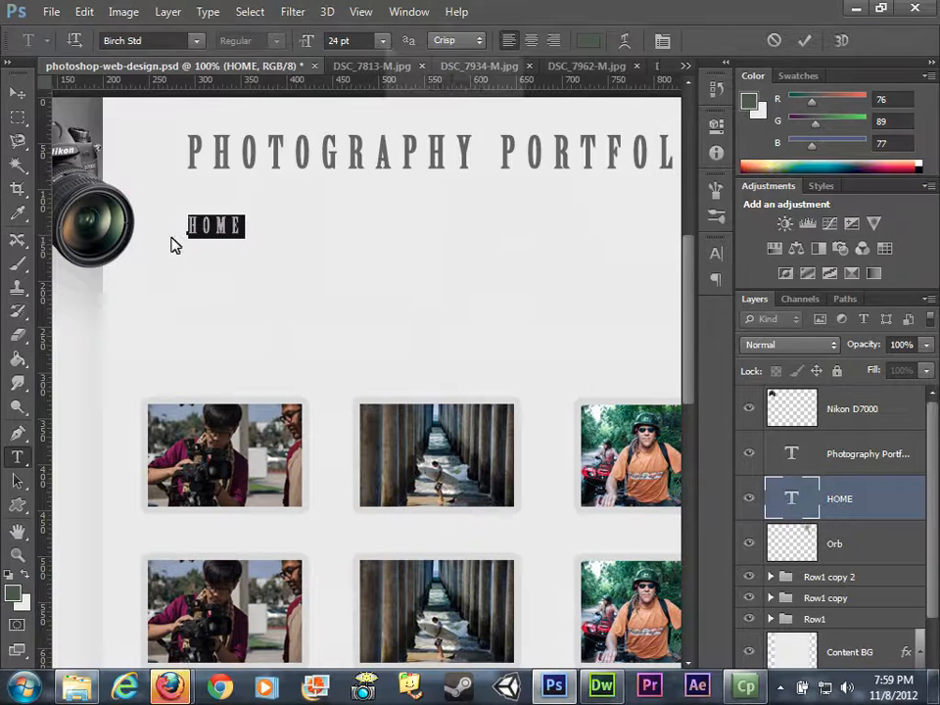
pyautogui.click(382, 41)
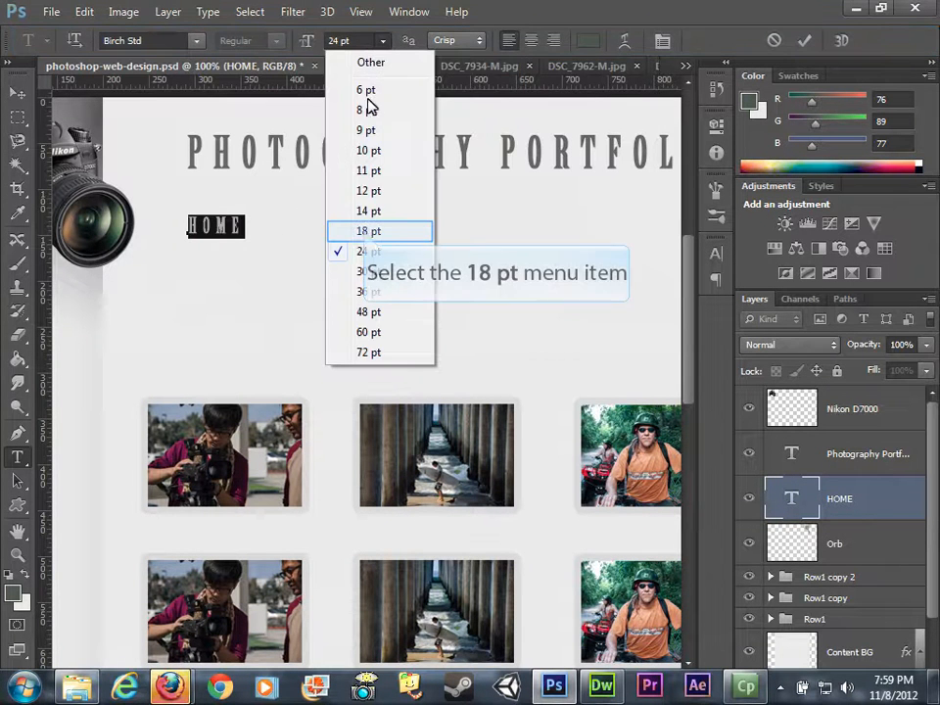
pyautogui.click(366, 233)
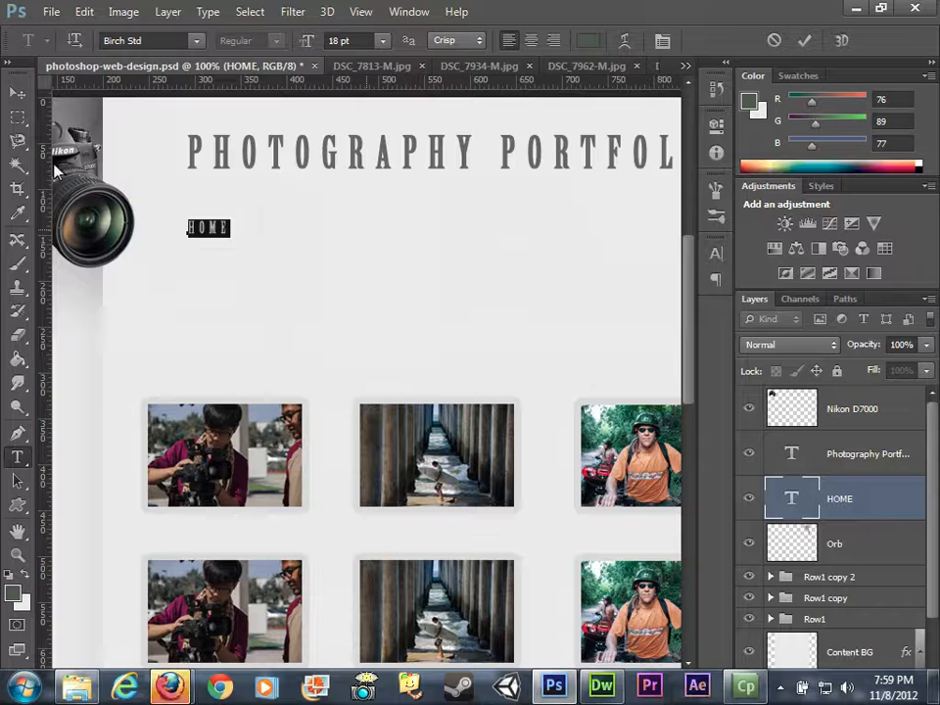
pyautogui.click(19, 96)
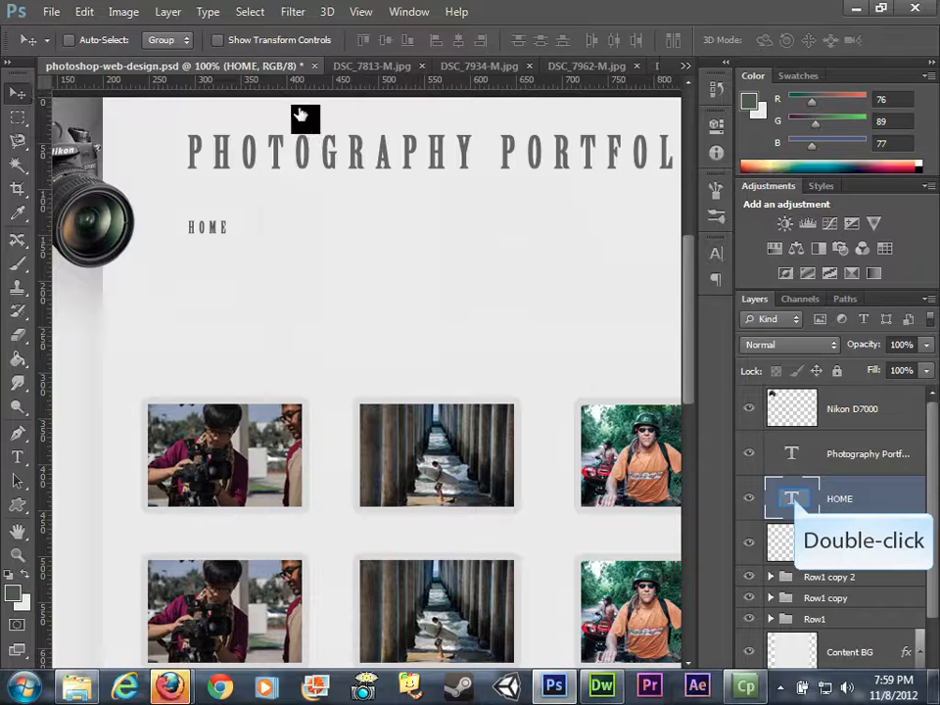
# Step: Extend the HOME text into a navigation line reading HOME | ABOUT | PORTFOLIO | CONTACT, with spaces around each divider
pyautogui.doubleClick(792, 500)
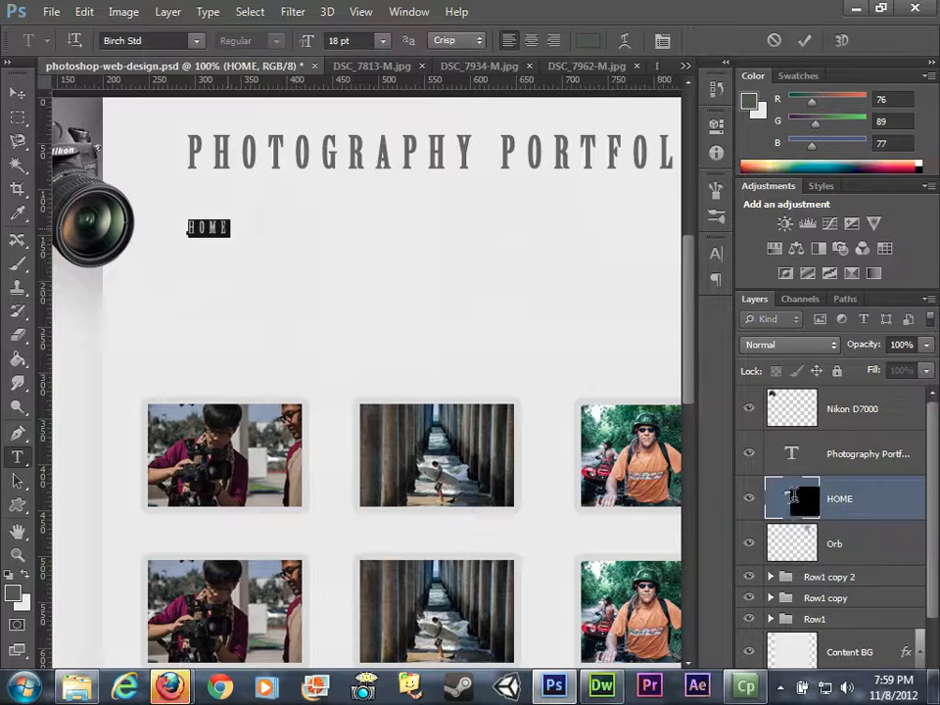
pyautogui.click(229, 228)
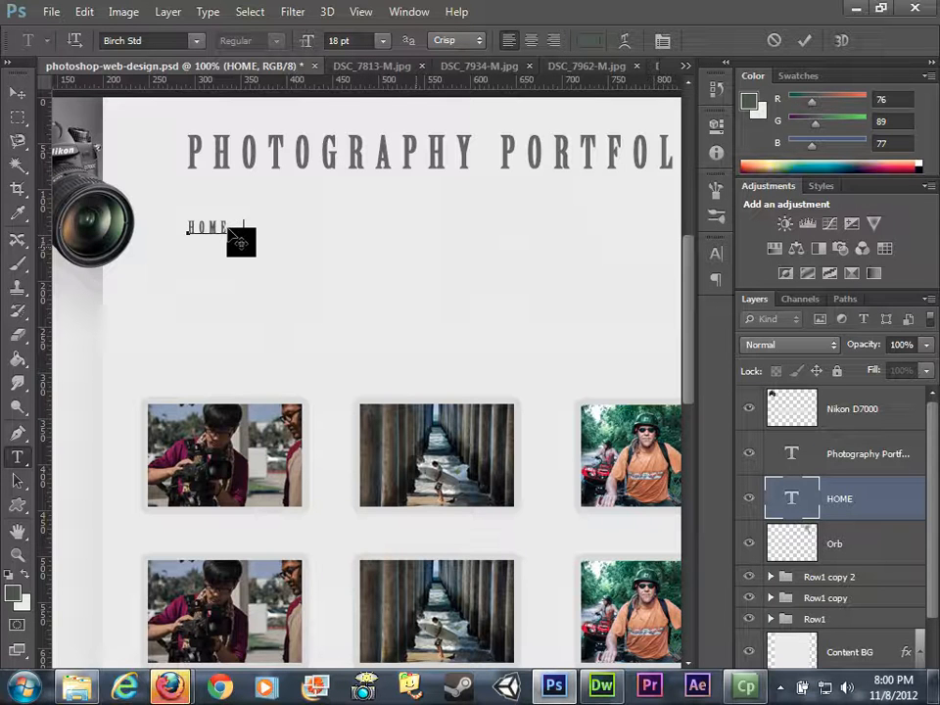
pyautogui.write('|  ABOUT  |')
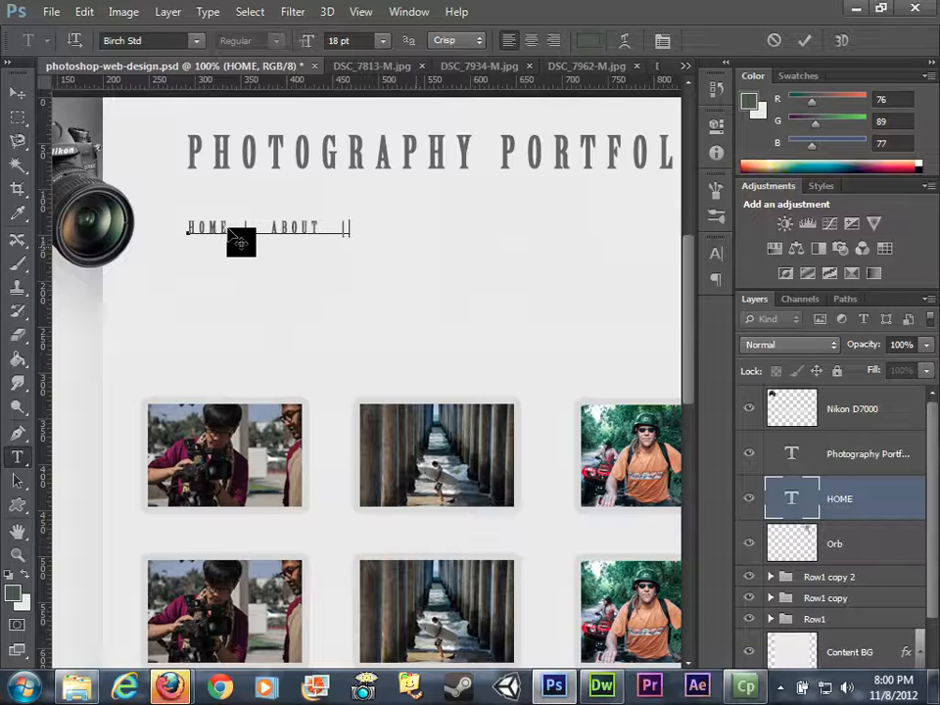
pyautogui.write('  PORTFOLI')
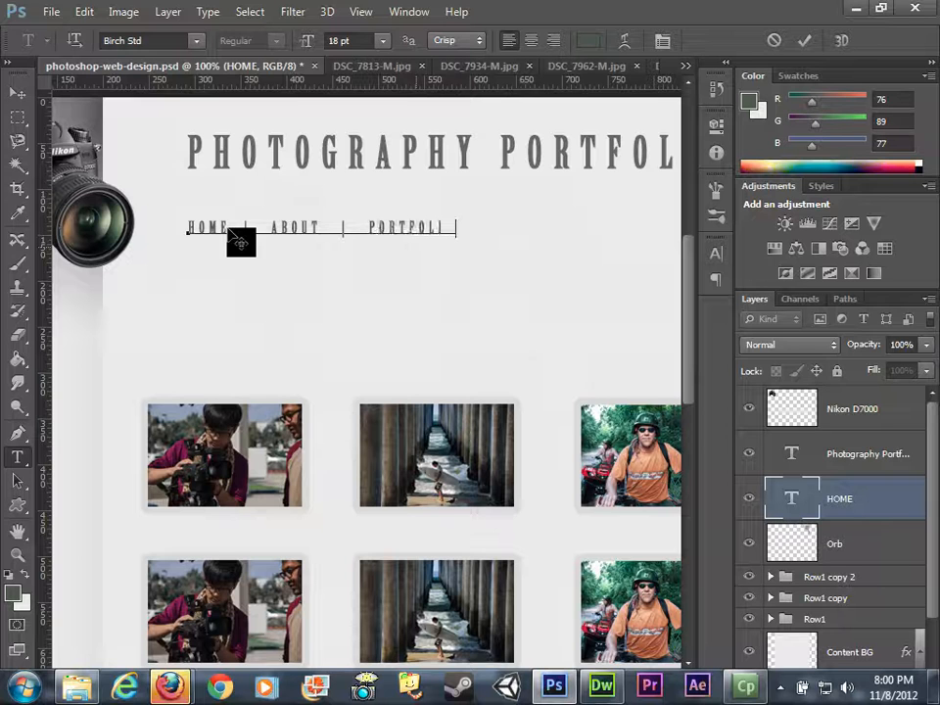
pyautogui.write('O')
pyautogui.write('| CONTACT')
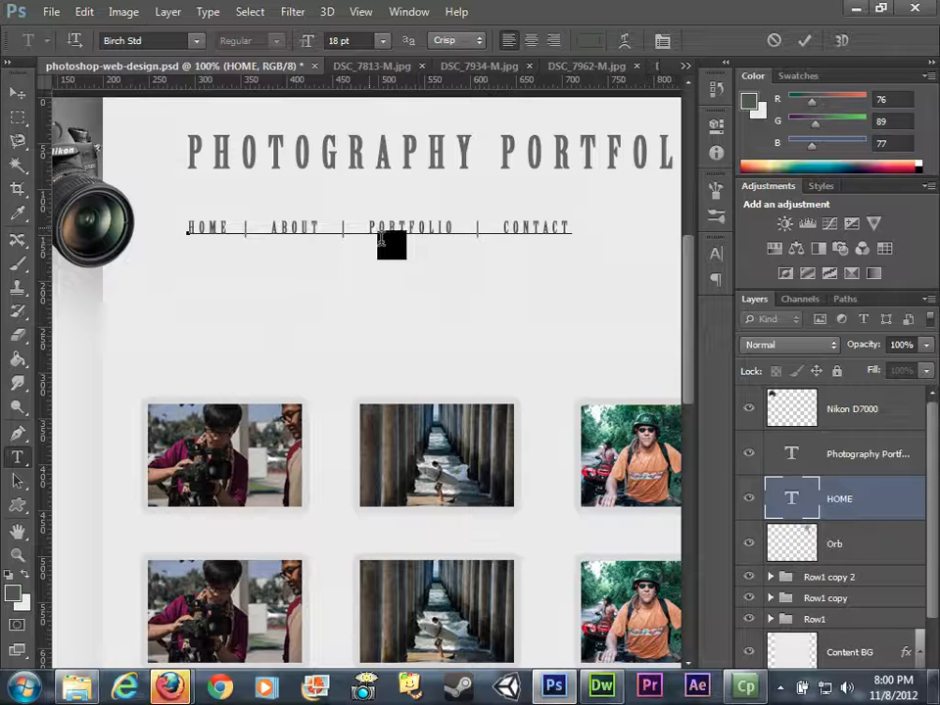
# Step: Recolour only the word PORTFOLIO in the navigation line to the muted green #496f4a and commit the text edit
pyautogui.moveTo(369, 226); pyautogui.dragTo(452, 226)
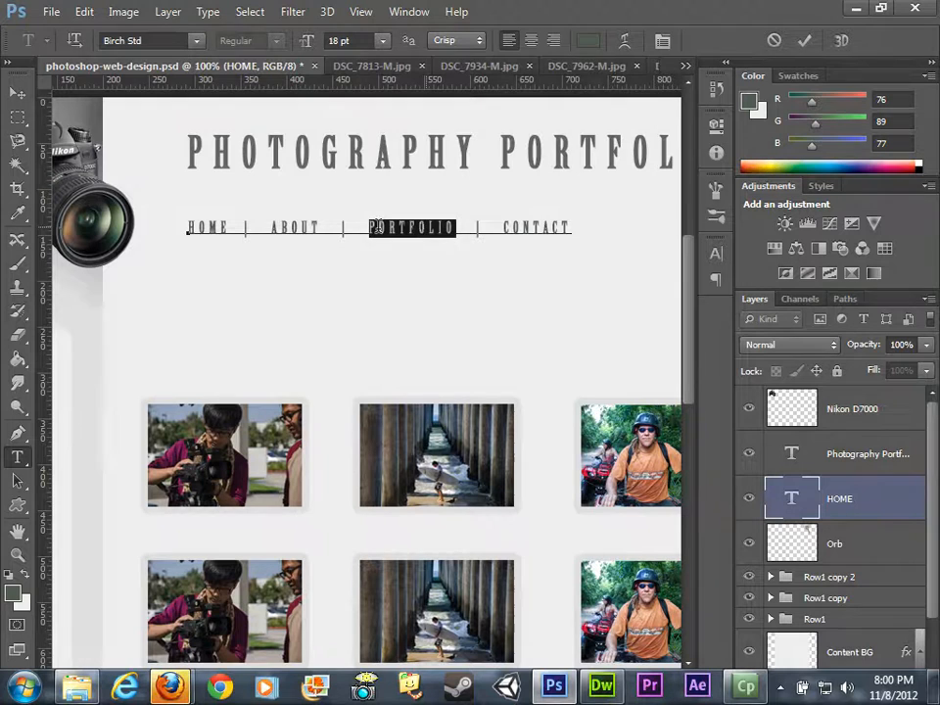
pyautogui.click(427, 226)
pyautogui.moveTo(373, 225); pyautogui.dragTo(453, 228)
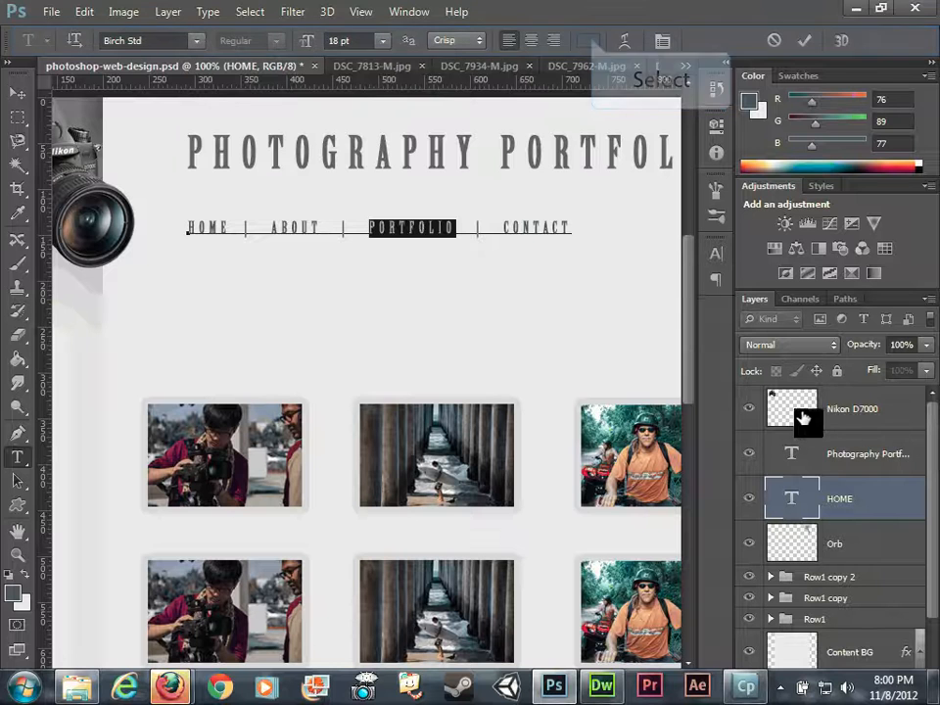
pyautogui.click(590, 41)
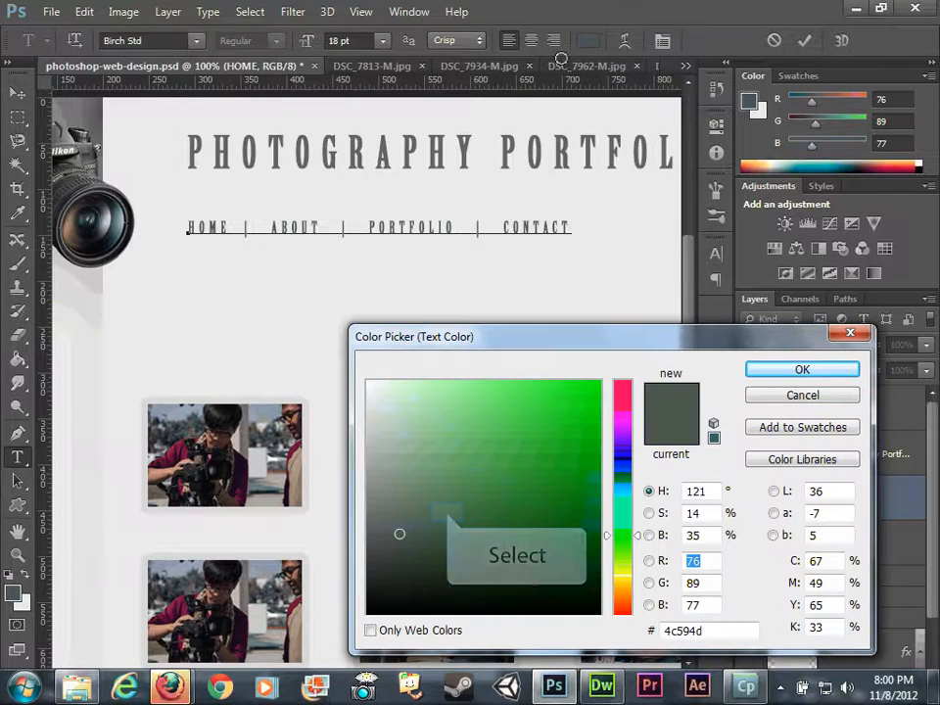
pyautogui.click(447, 512)
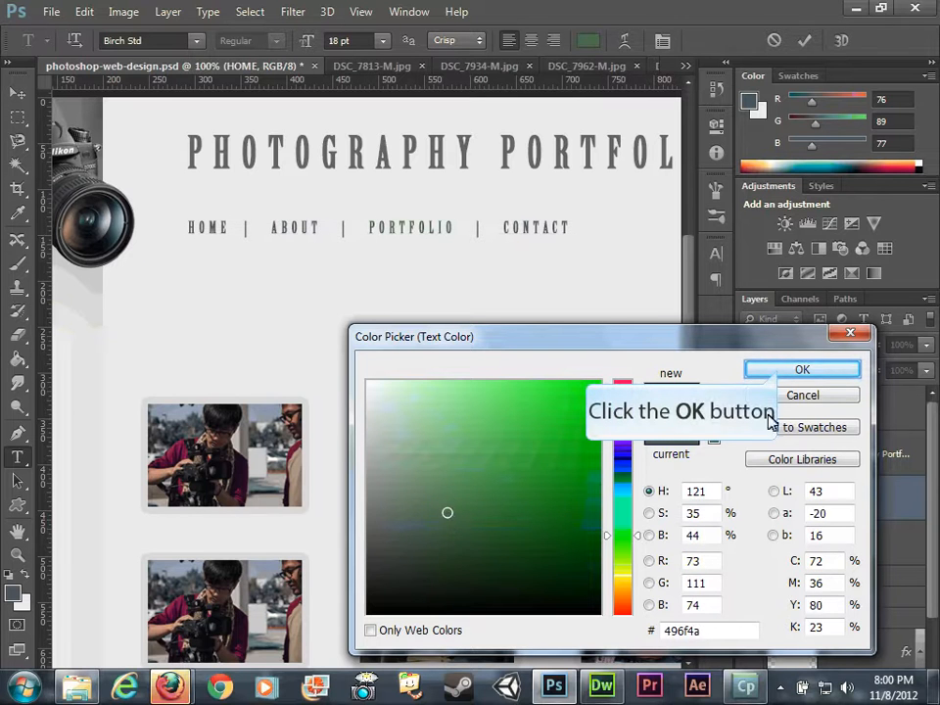
pyautogui.click(781, 373)
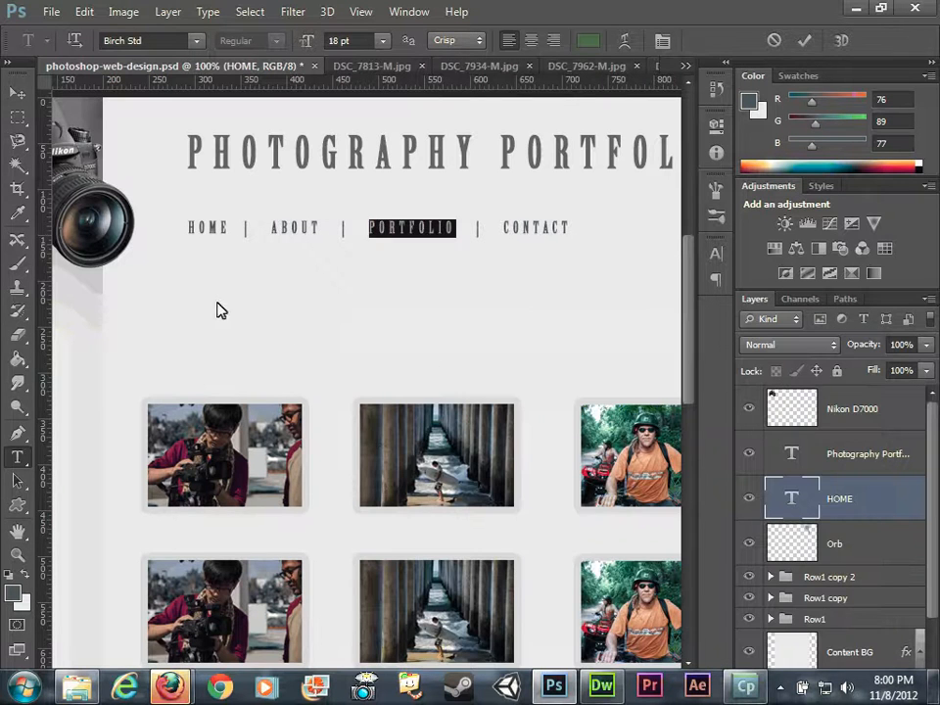
pyautogui.click(18, 92)
pyautogui.click(18, 96)
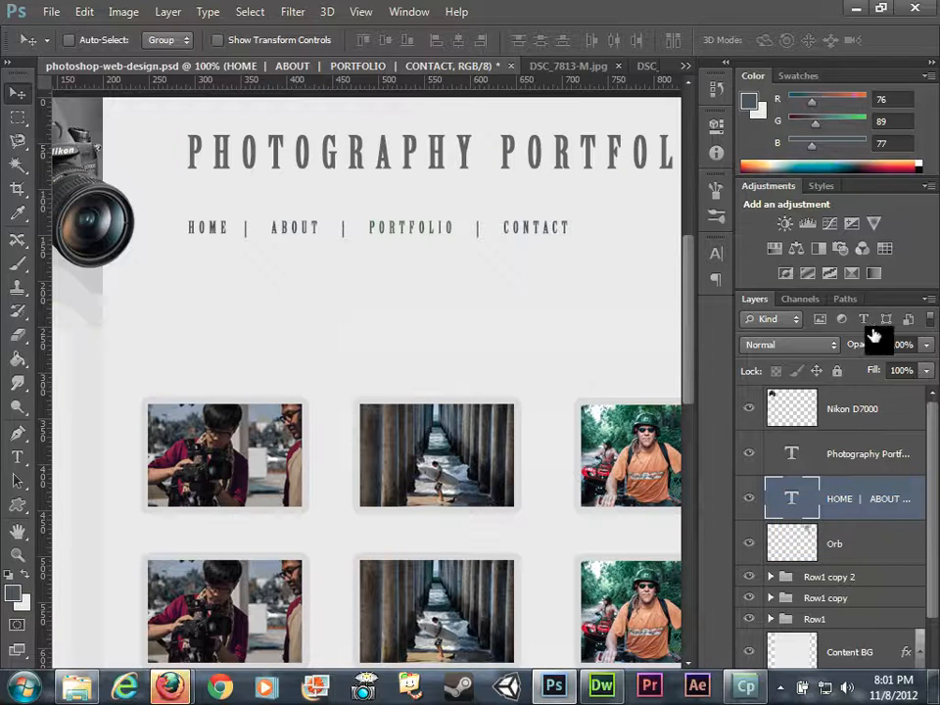
# Step: Apply a Color Overlay layer style to the navigation text in the green #829871, sampled from the camera's lens
pyautogui.doubleClick(916, 489)
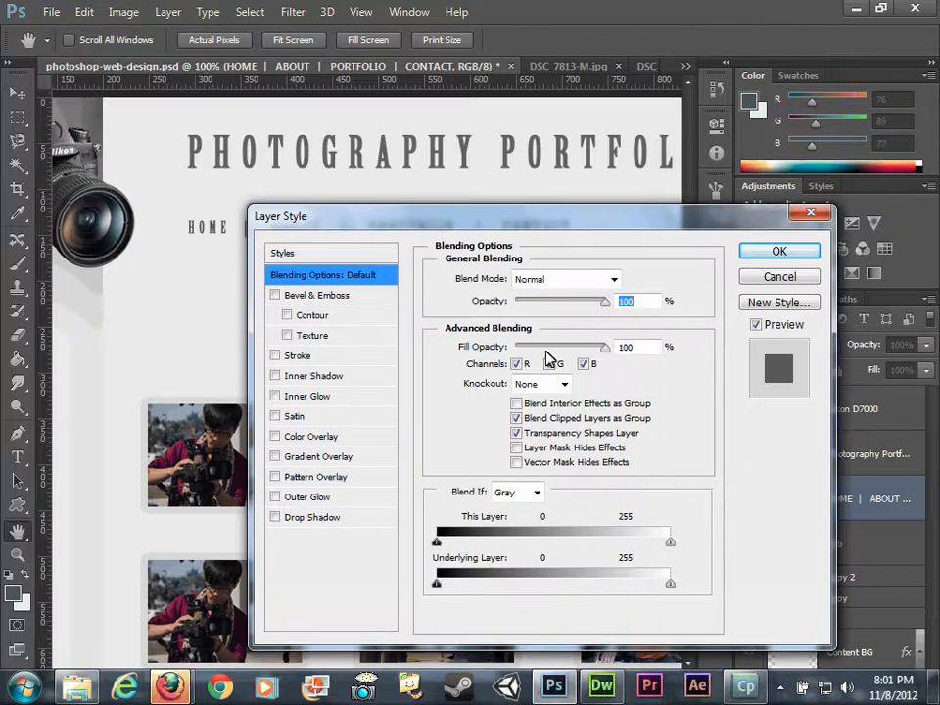
pyautogui.moveTo(510, 221); pyautogui.dragTo(637, 200)
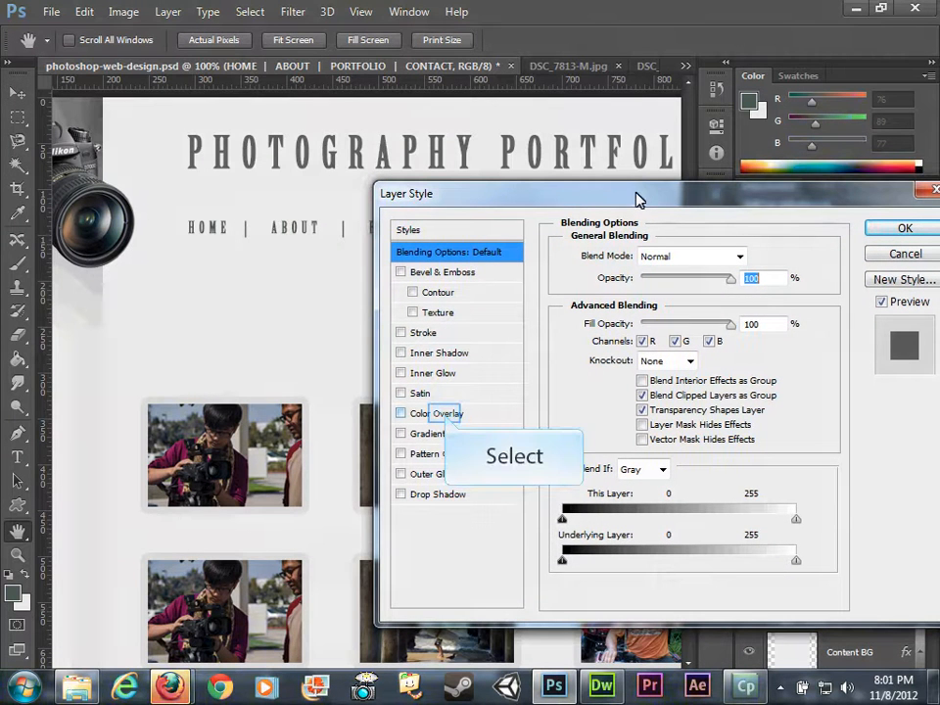
pyautogui.click(443, 414)
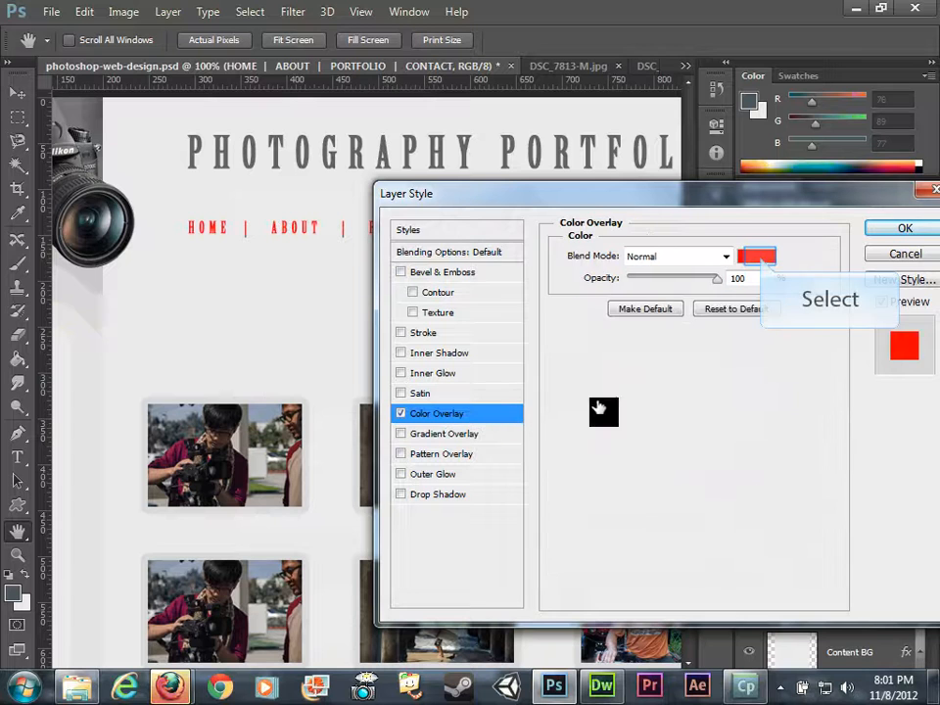
pyautogui.click(761, 260)
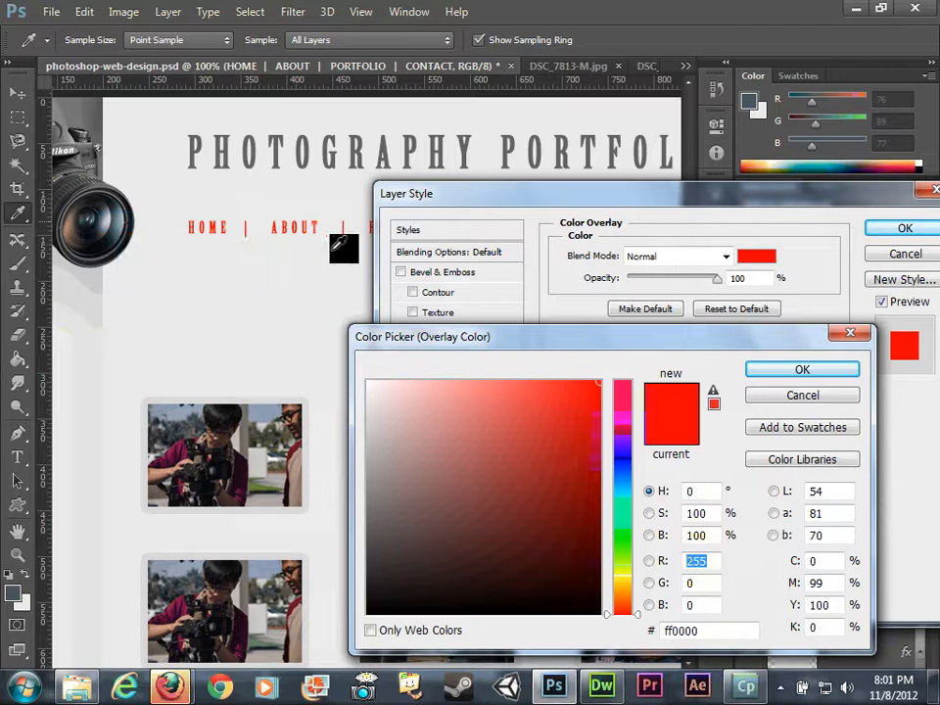
pyautogui.click(126, 217)
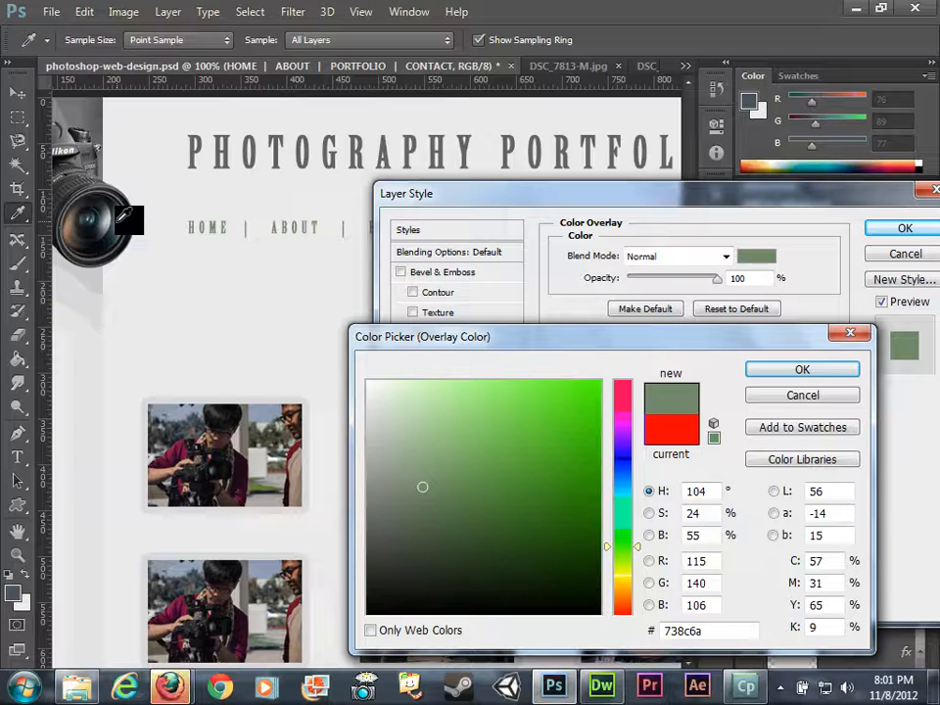
pyautogui.click(121, 217)
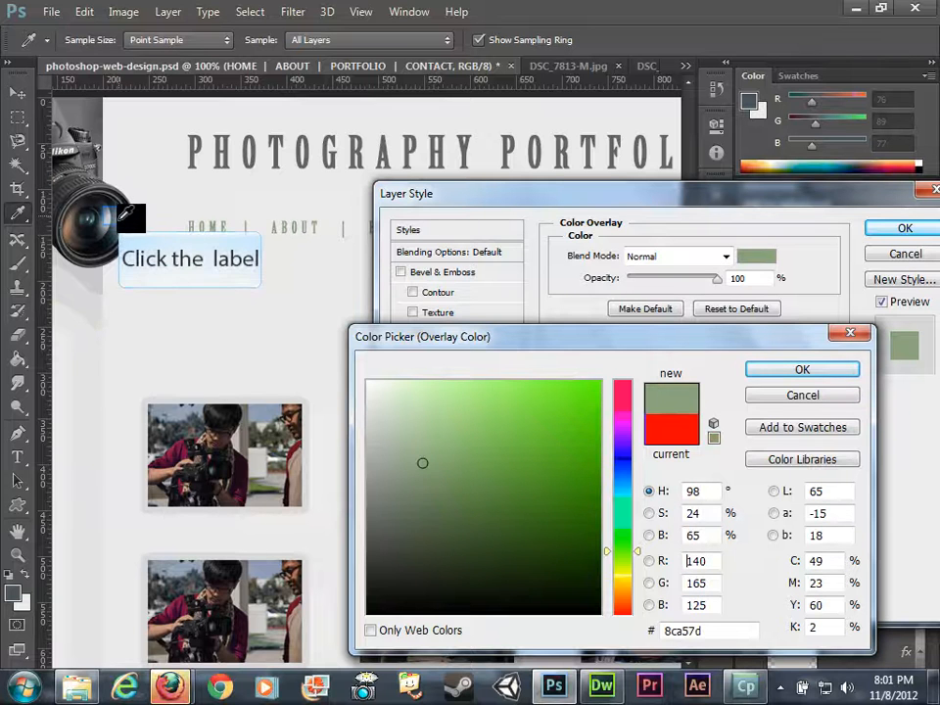
pyautogui.click(120, 218)
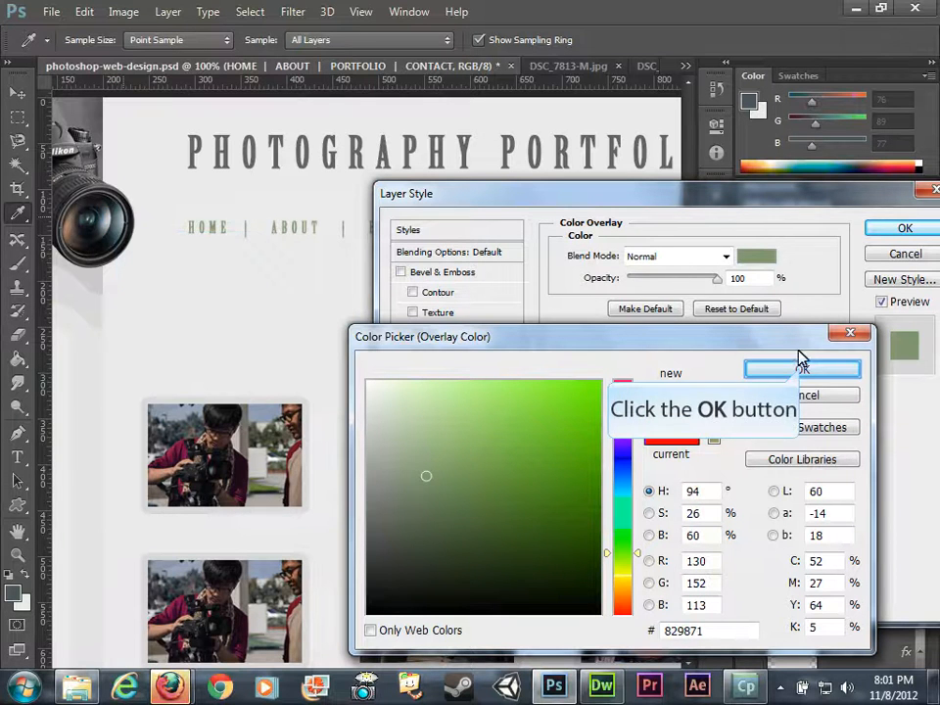
pyautogui.click(801, 370)
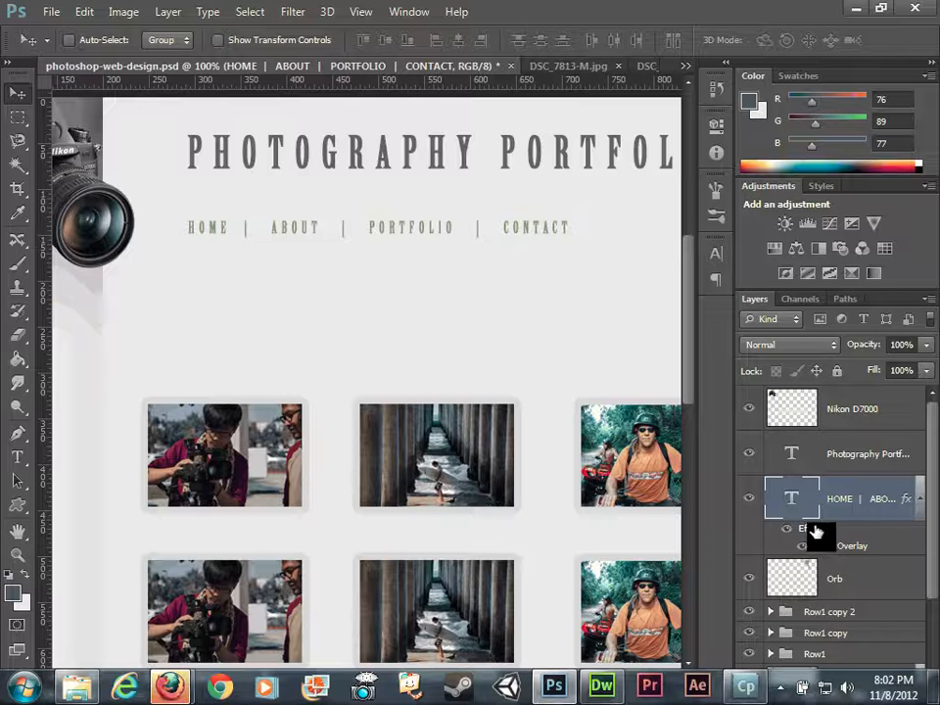
# Step: Reduce the Orb layer's opacity to 46%
pyautogui.hotkey('ctrl', '0')
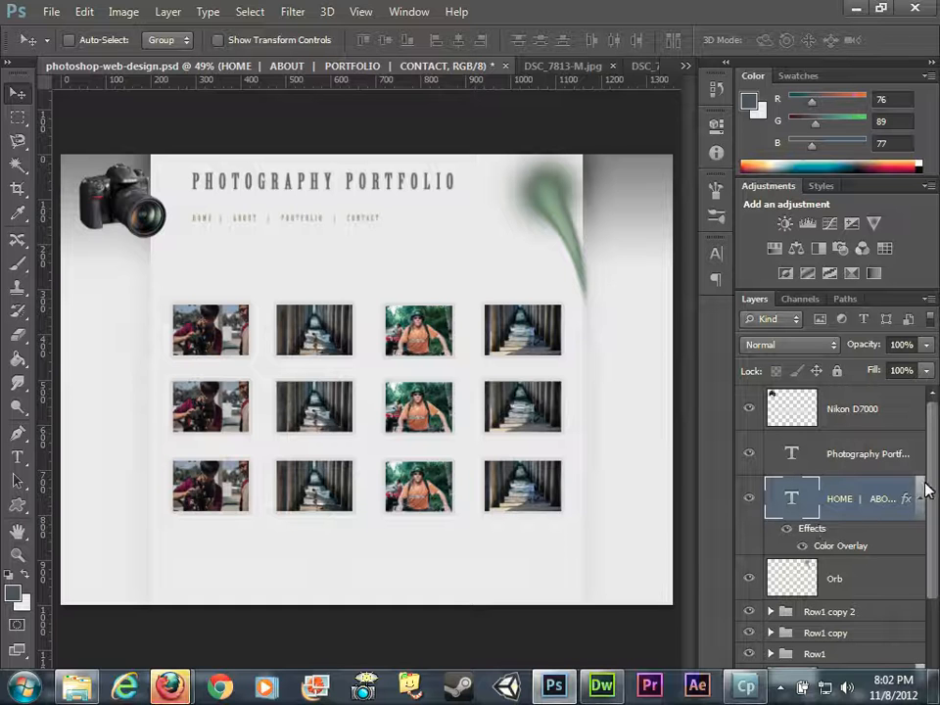
pyautogui.scroll(-3, 933, 460)
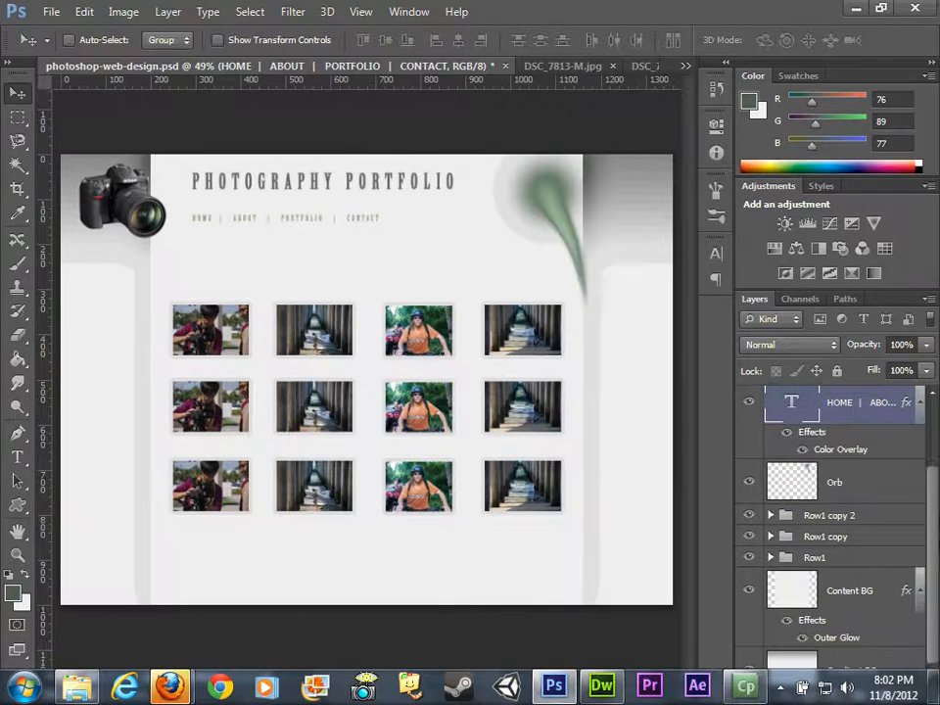
pyautogui.click(878, 486)
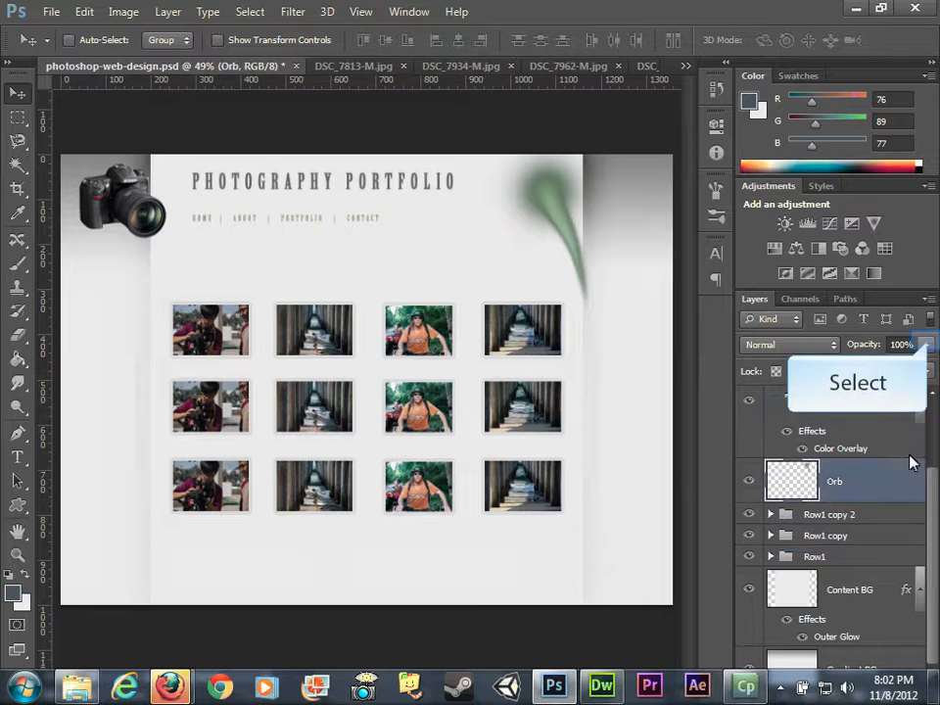
pyautogui.click(926, 344)
pyautogui.moveTo(928, 371); pyautogui.dragTo(864, 374)
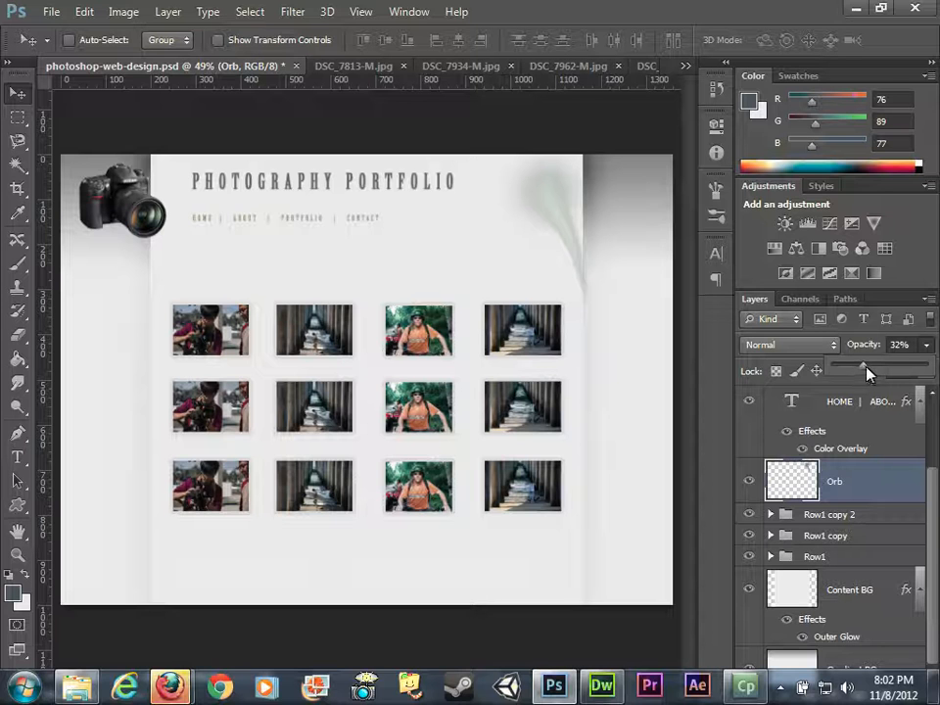
pyautogui.moveTo(867, 372); pyautogui.dragTo(880, 369)
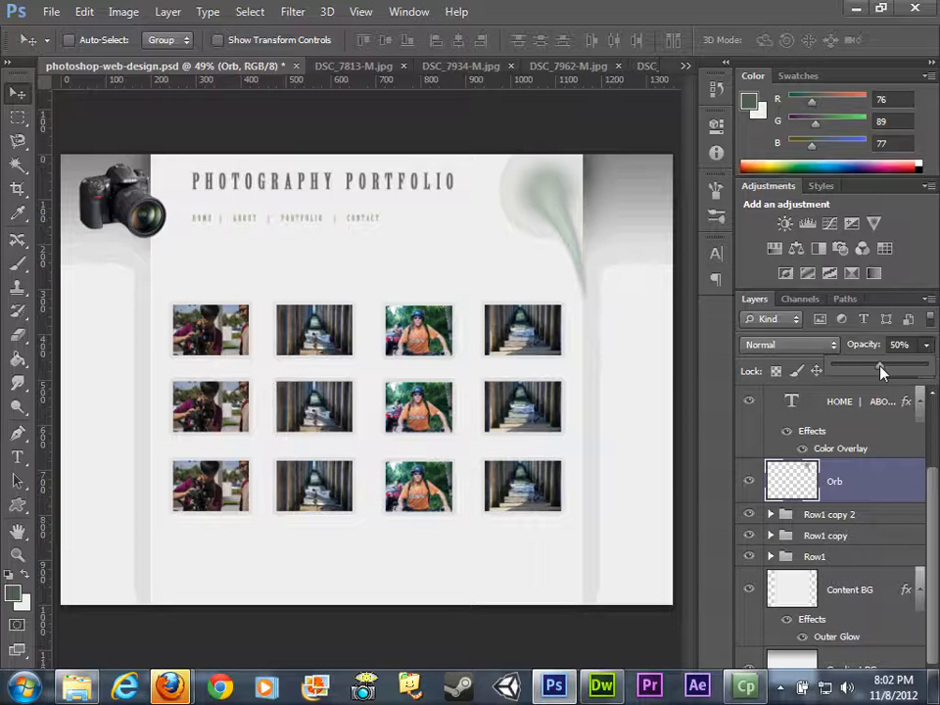
pyautogui.moveTo(881, 370)
pyautogui.mouseDown()
pyautogui.moveTo(927, 372)
pyautogui.moveTo(876, 372)
pyautogui.mouseUp()
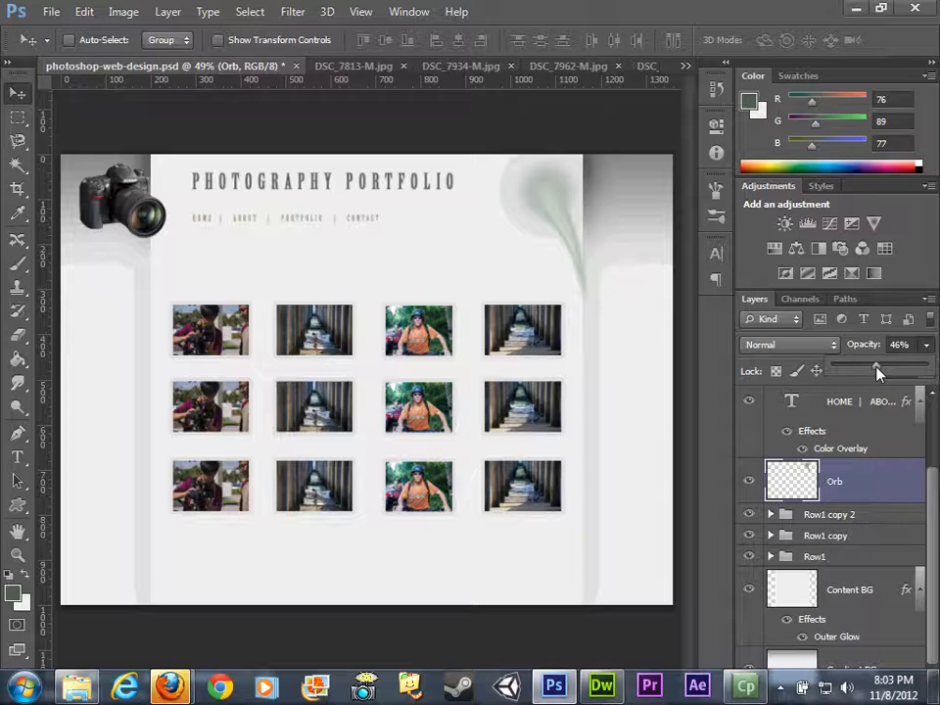